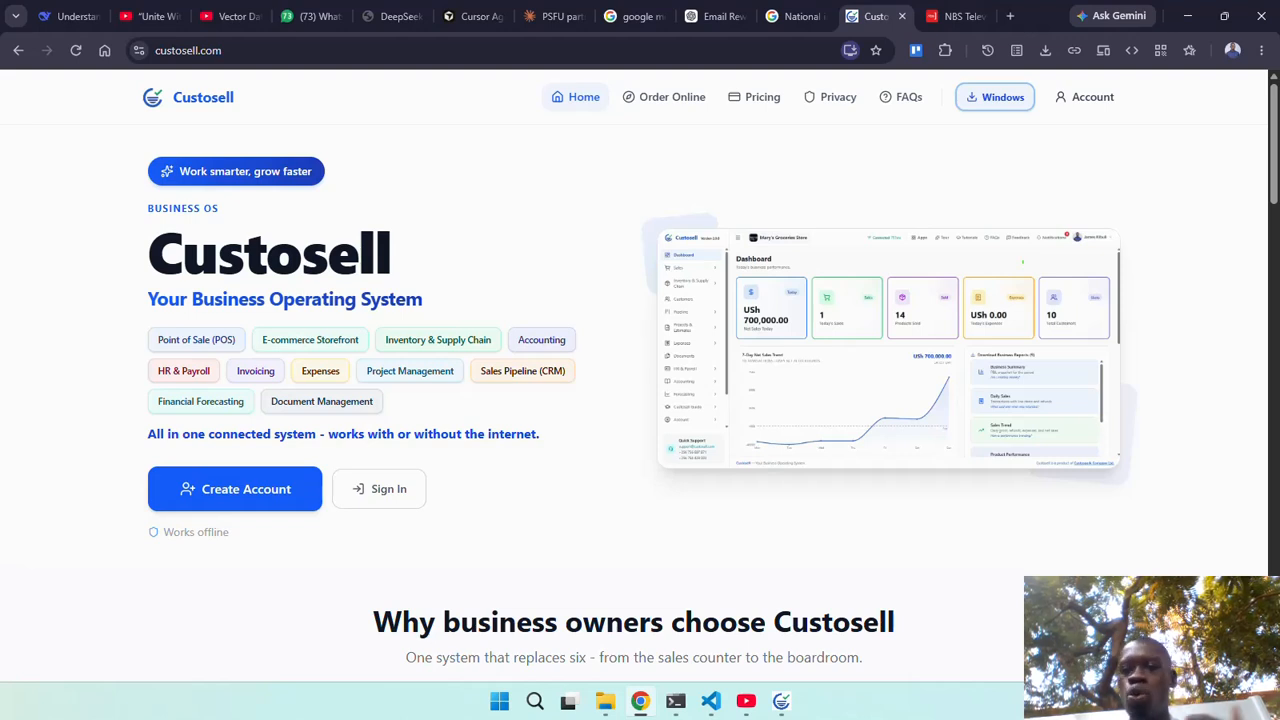
Open the Custosell sign-in page from the Account link in the top navigation.
{"action": "left_click", "coordinate": [1087, 100]}
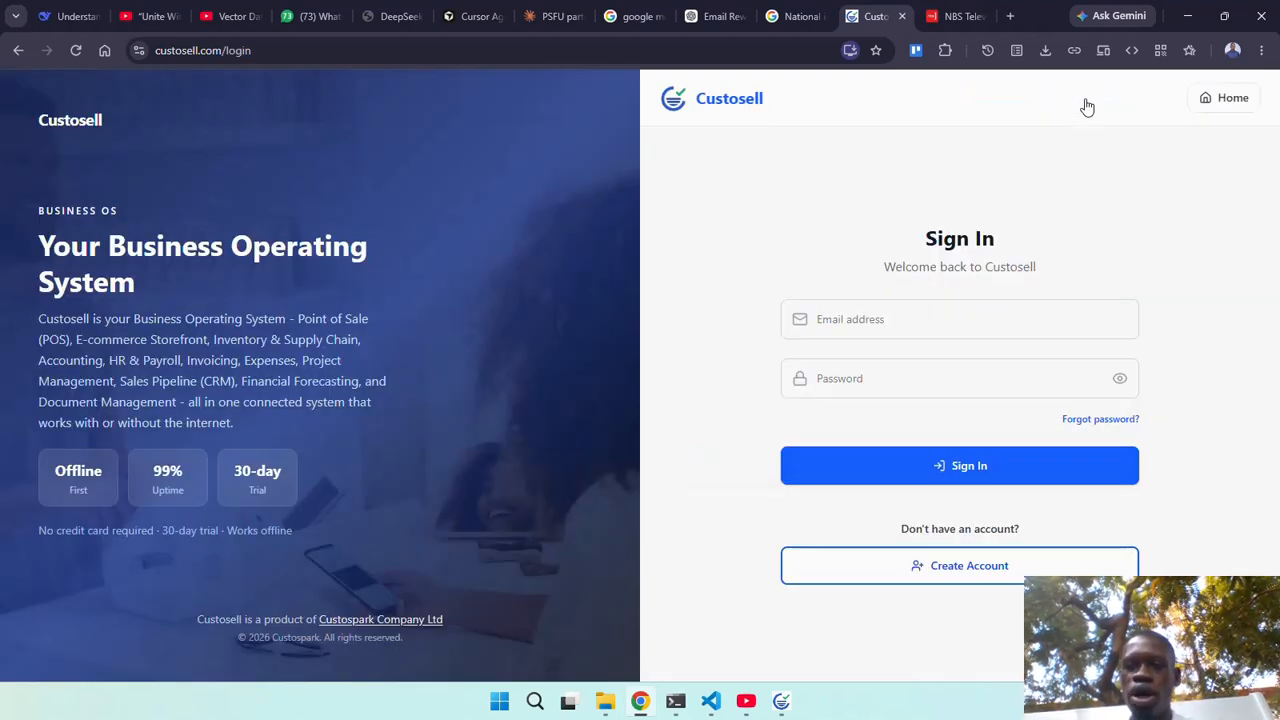
Go from the Sign In page to the Create Account options.
{"action": "left_click", "coordinate": [1003, 578]}
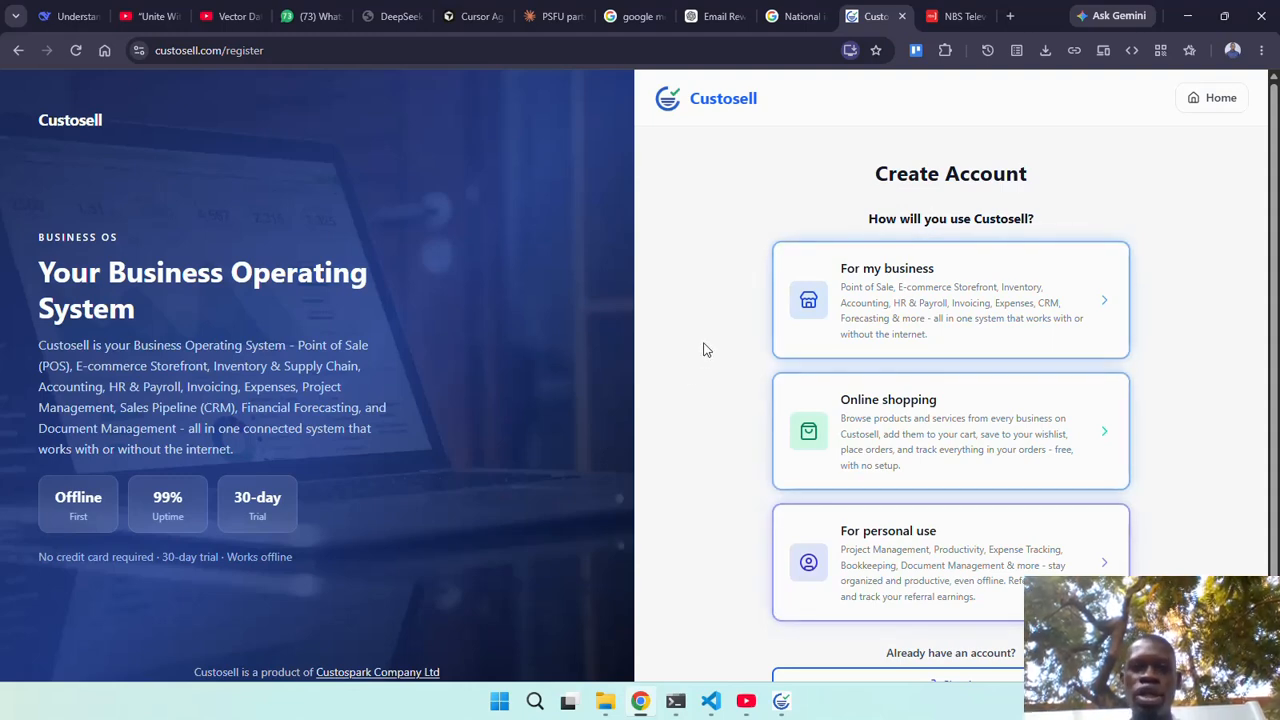
Return to the Custosell home page with the Home button.
{"action": "left_click", "coordinate": [1236, 97]}
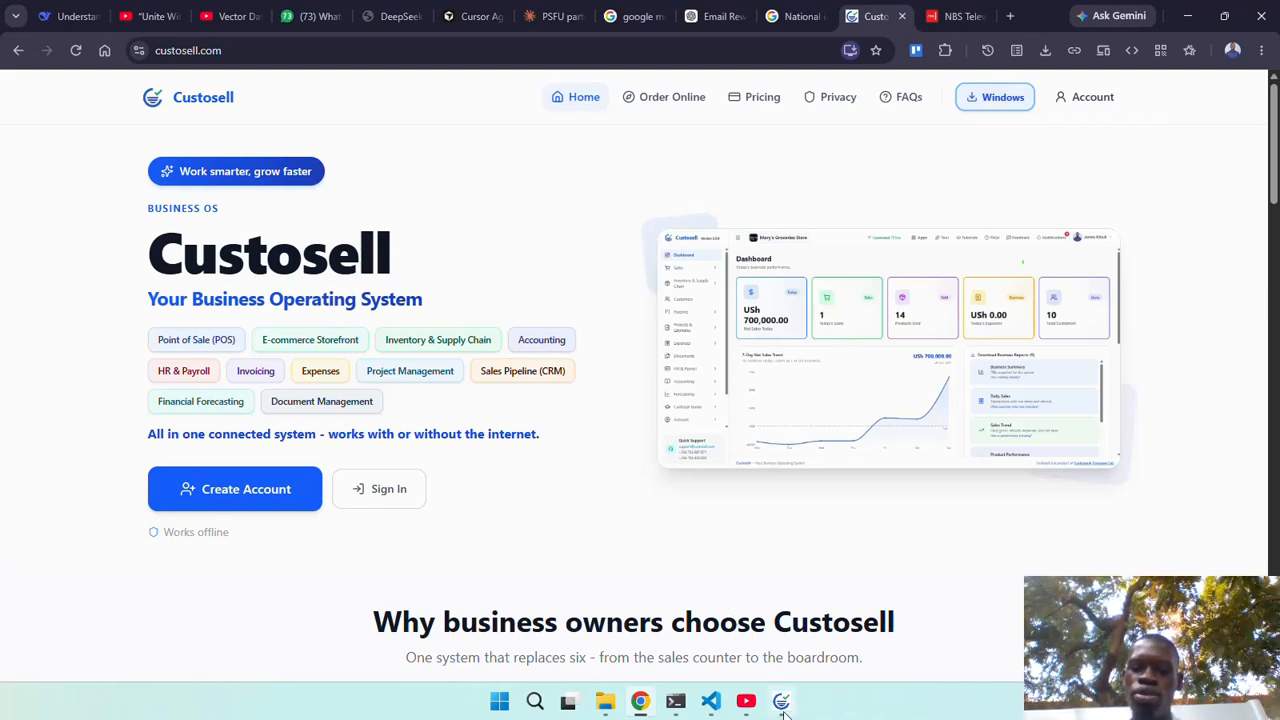
Bring the Custosell desktop app forward and open its Create Account choices.
{"action": "mouse_move", "coordinate": [785, 710]}
{"action": "left_click", "coordinate": [778, 625]}
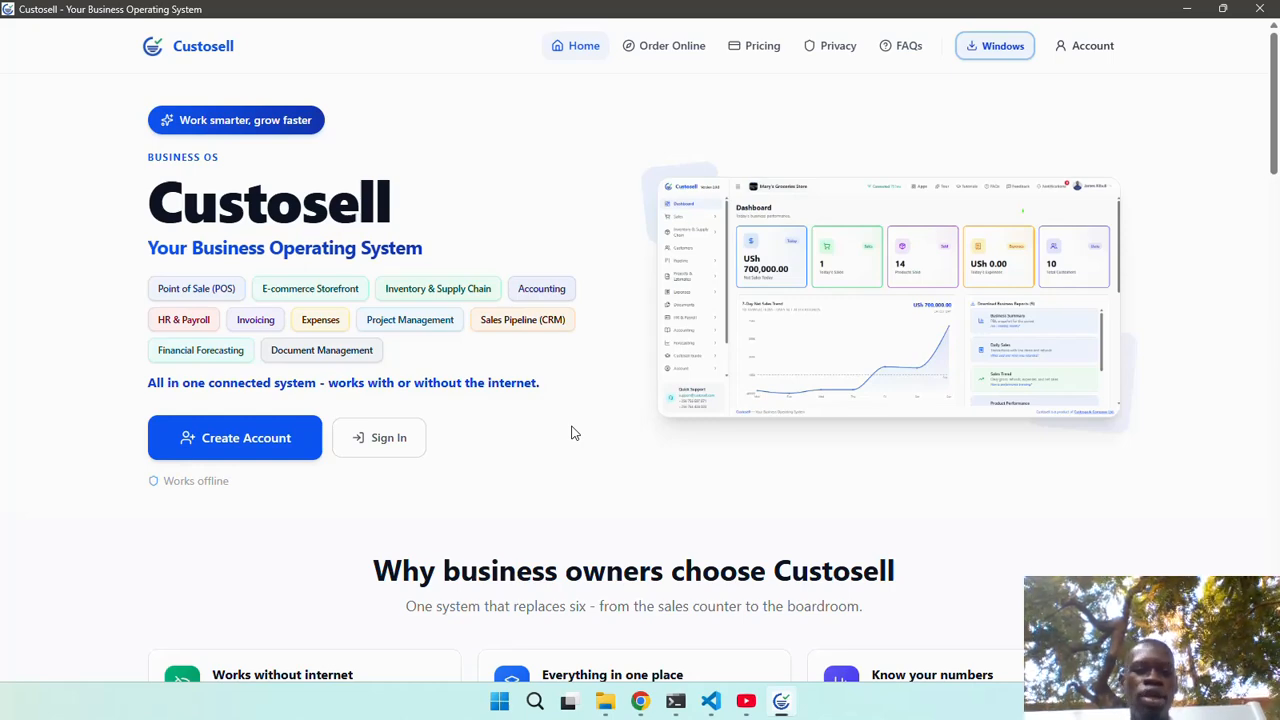
{"action": "left_click", "coordinate": [279, 452]}
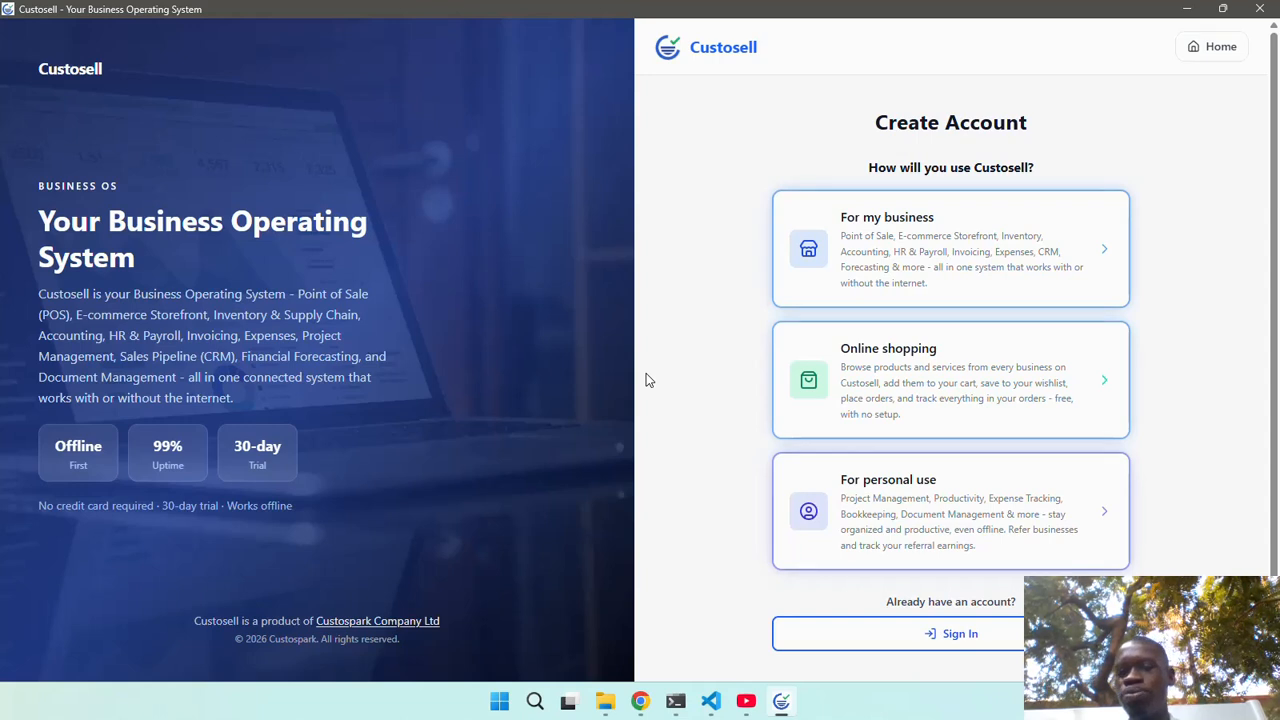
Choose a business account and enter the owner's first and last name and business name OSCAR ENTERPRISES.
{"action": "left_click", "coordinate": [921, 258]}
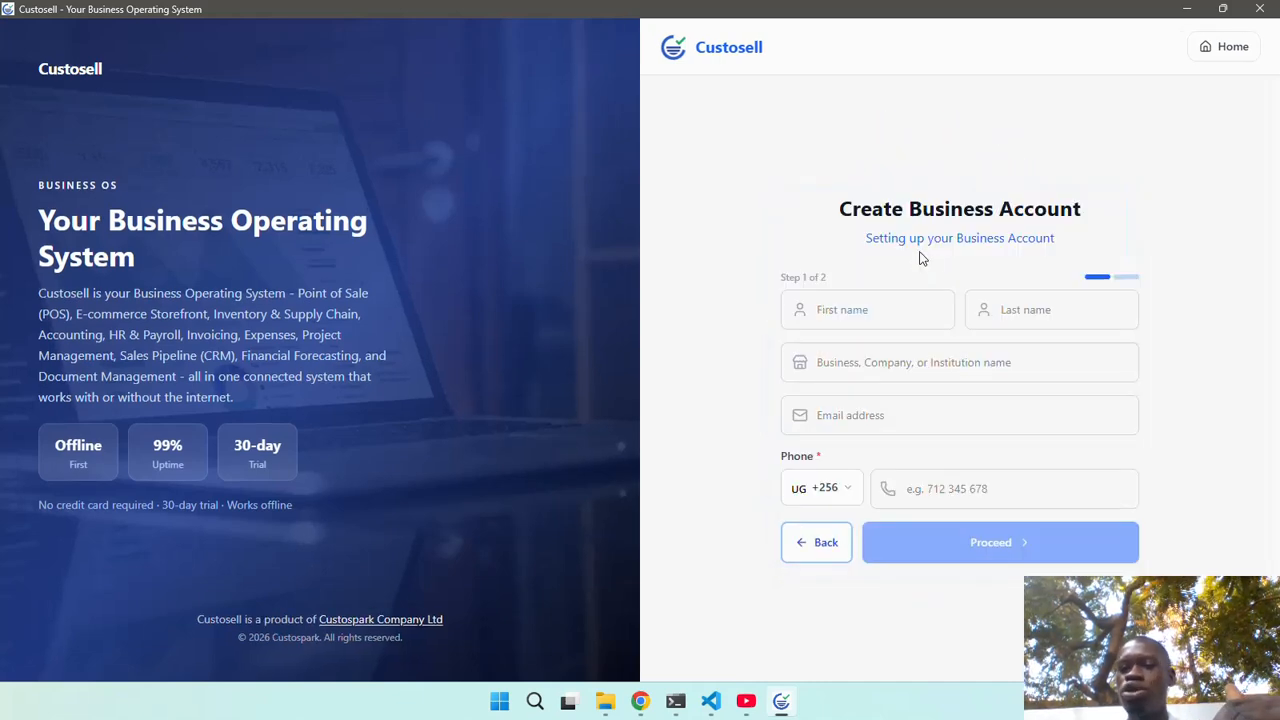
{"action": "left_click", "coordinate": [883, 305]}
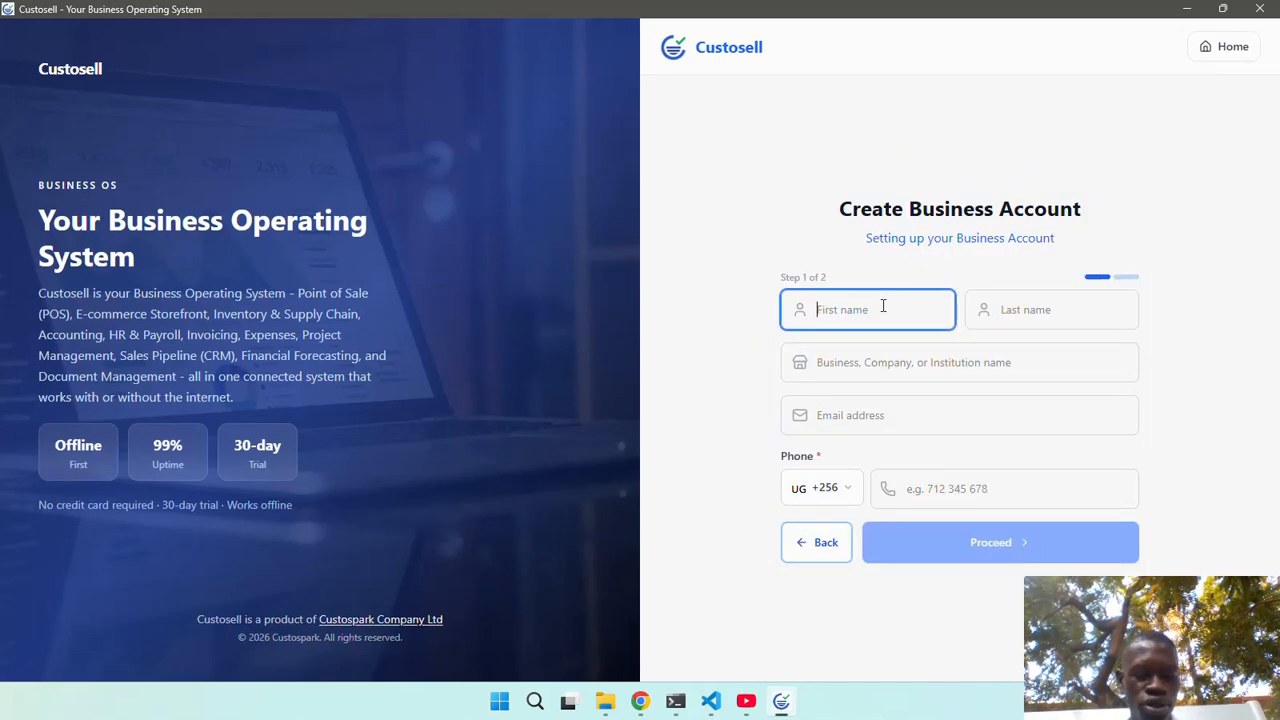
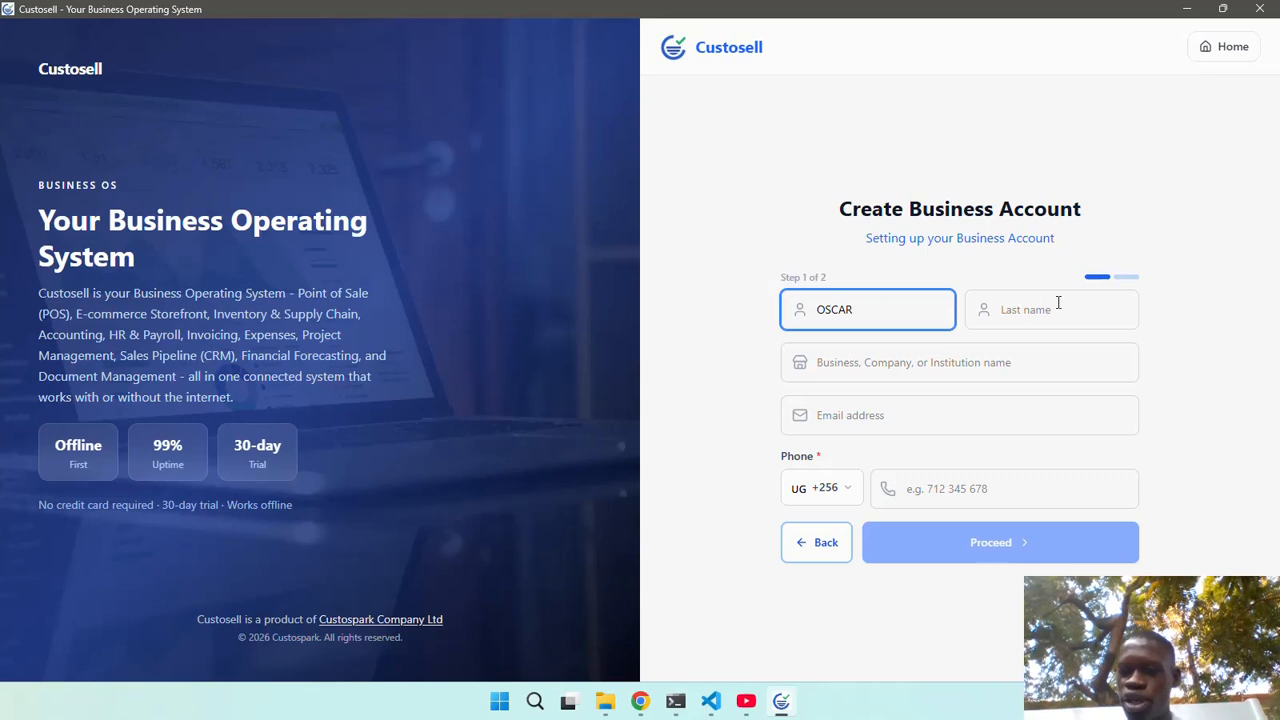
{"action": "left_click", "coordinate": [1058, 302]}
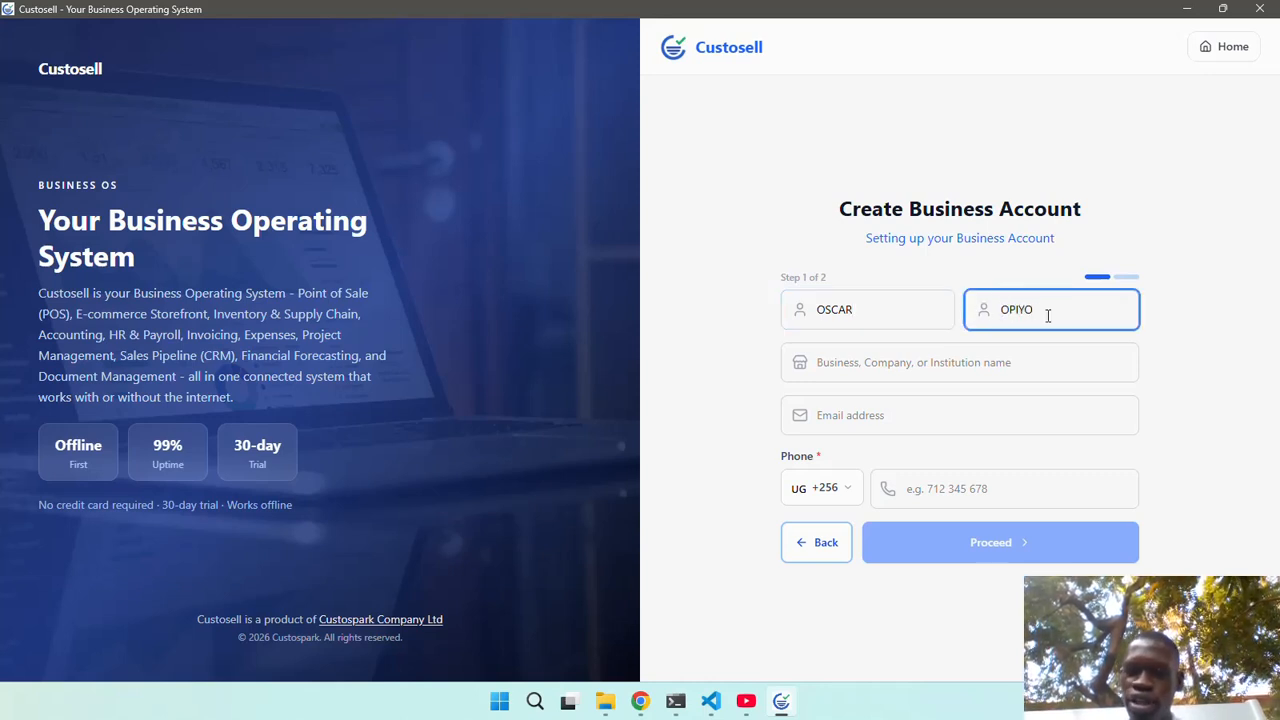
{"action": "left_click", "coordinate": [979, 362]}
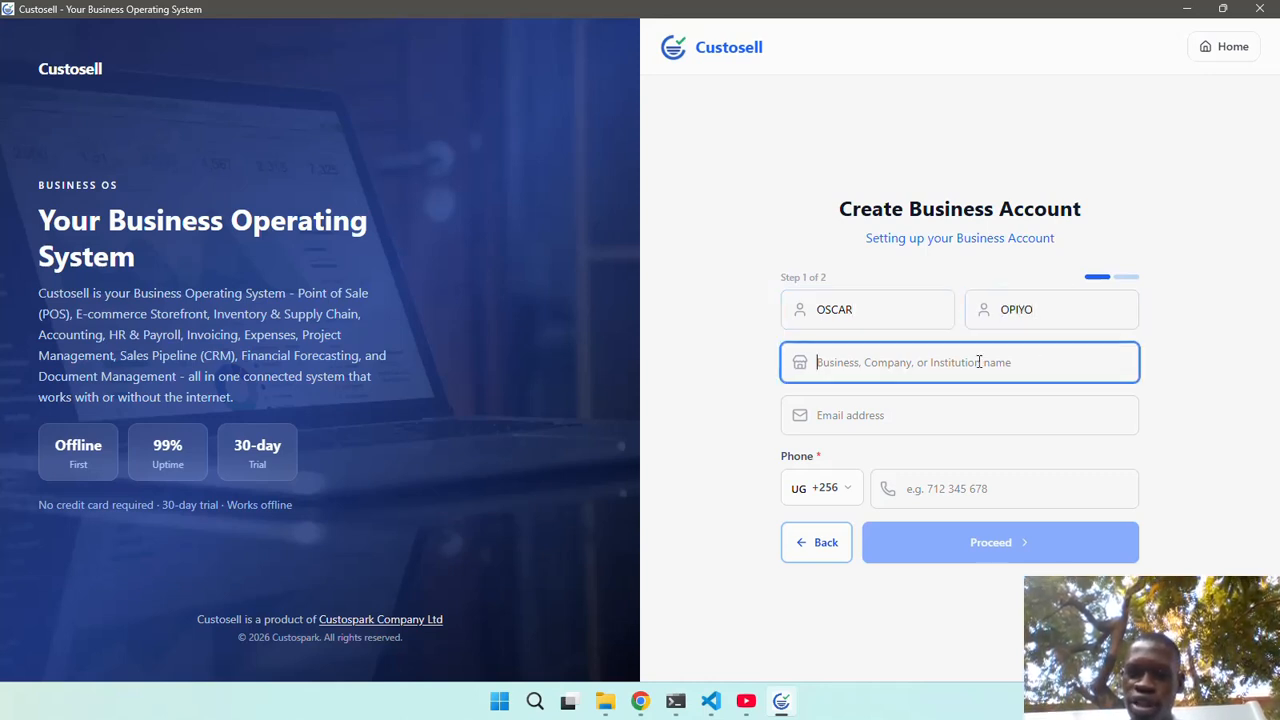
{"action": "type", "text": "OSCAR"}
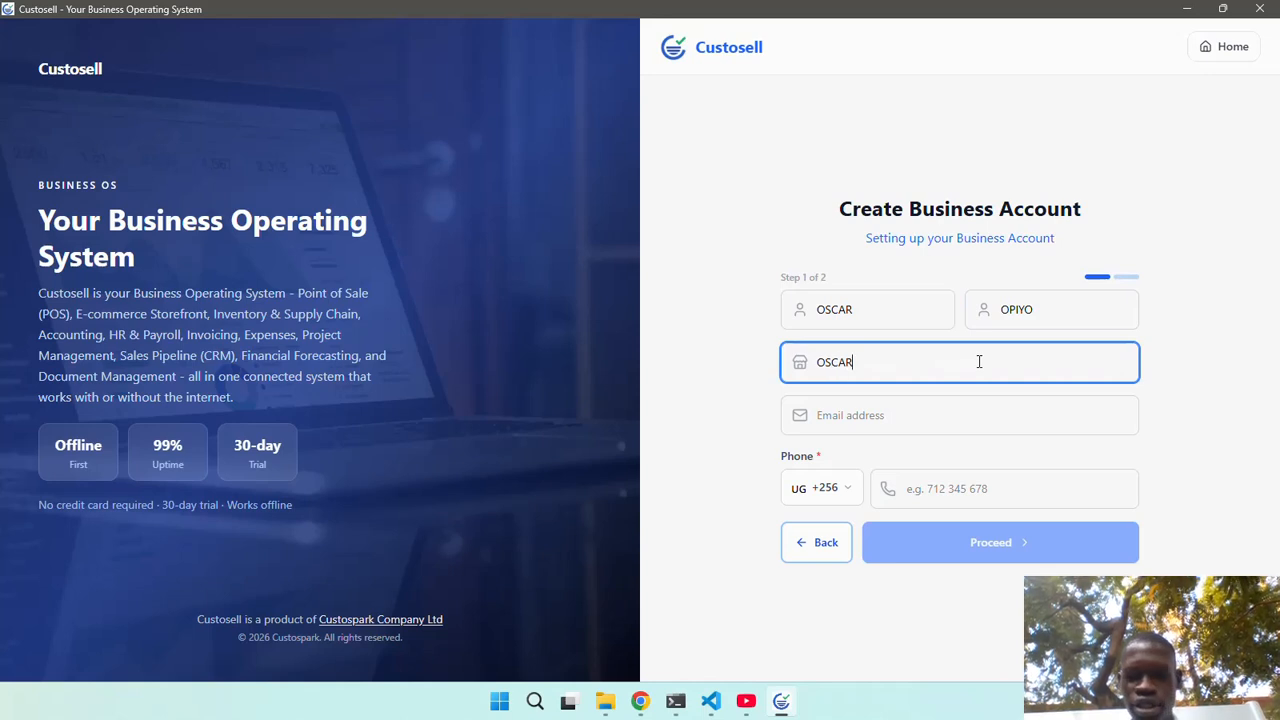
{"action": "type", "text": " ENTERPRISES"}
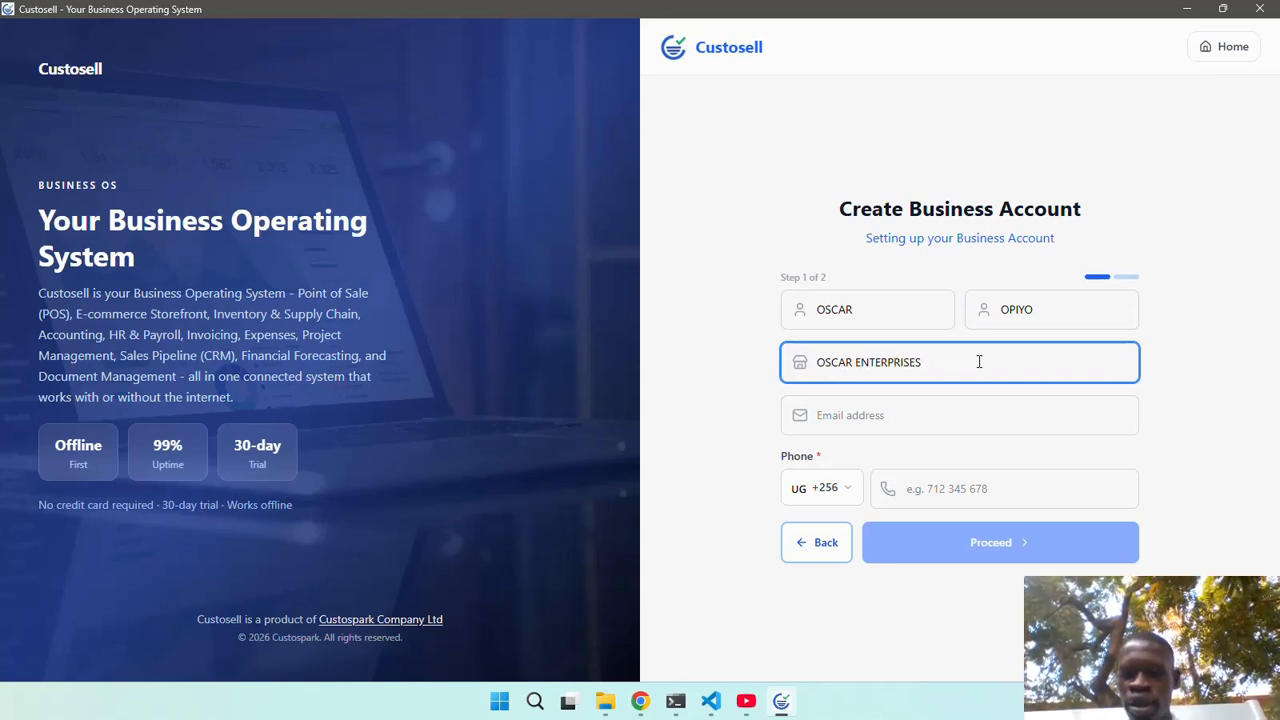
Add the contact e-mail address and phone number and proceed to step 2.
{"action": "left_click", "coordinate": [919, 415]}
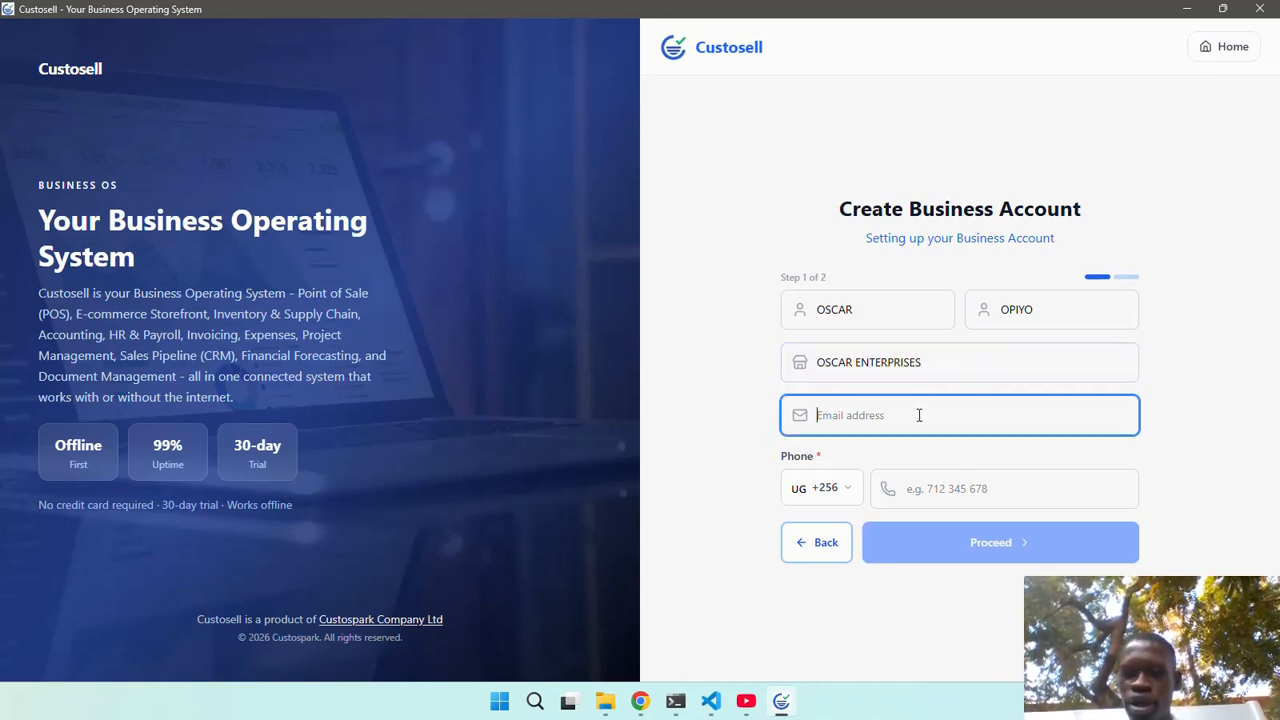
{"action": "type", "text": "o"}
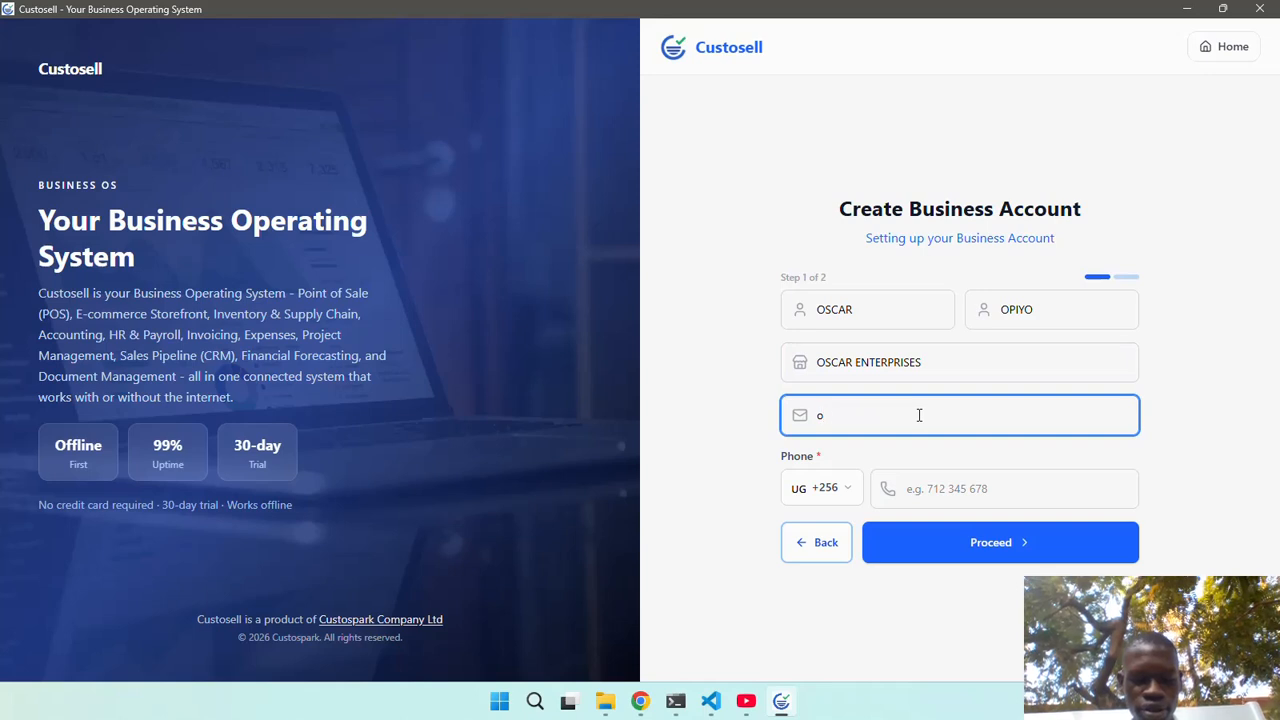
{"action": "type", "text": "scar@test"}
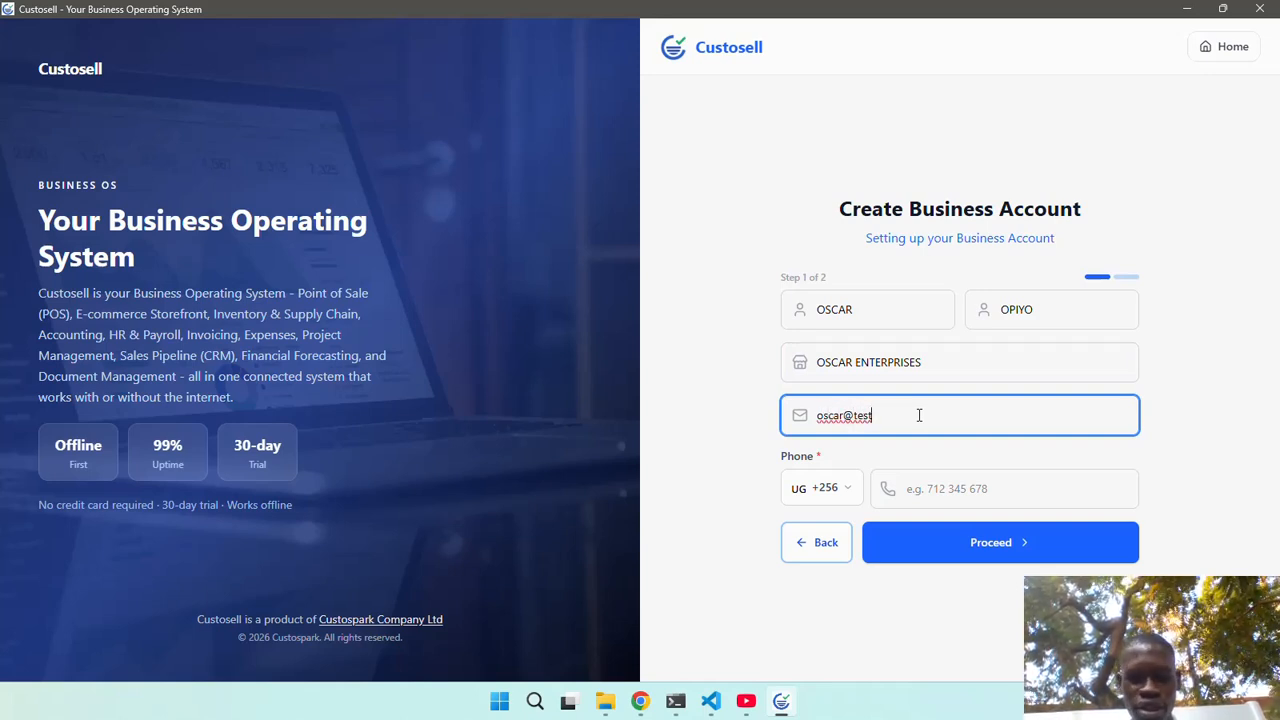
{"action": "type", "text": ".com"}
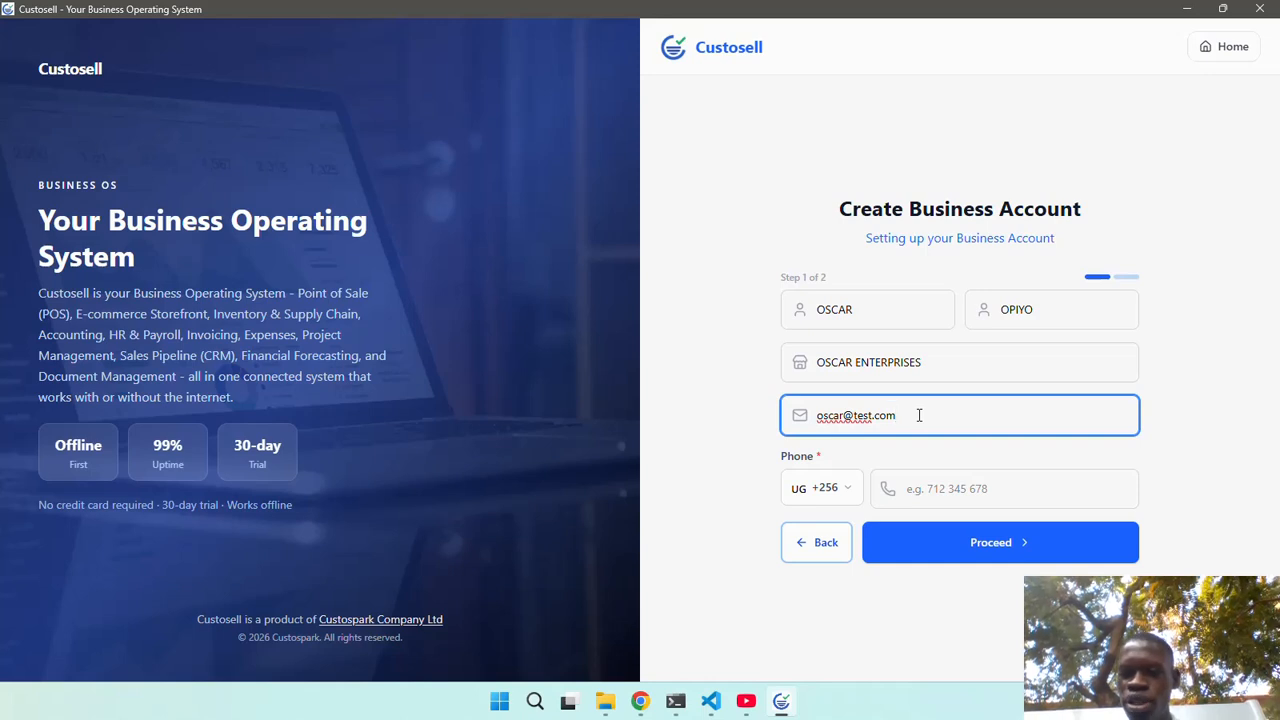
{"action": "left_click", "coordinate": [929, 490]}
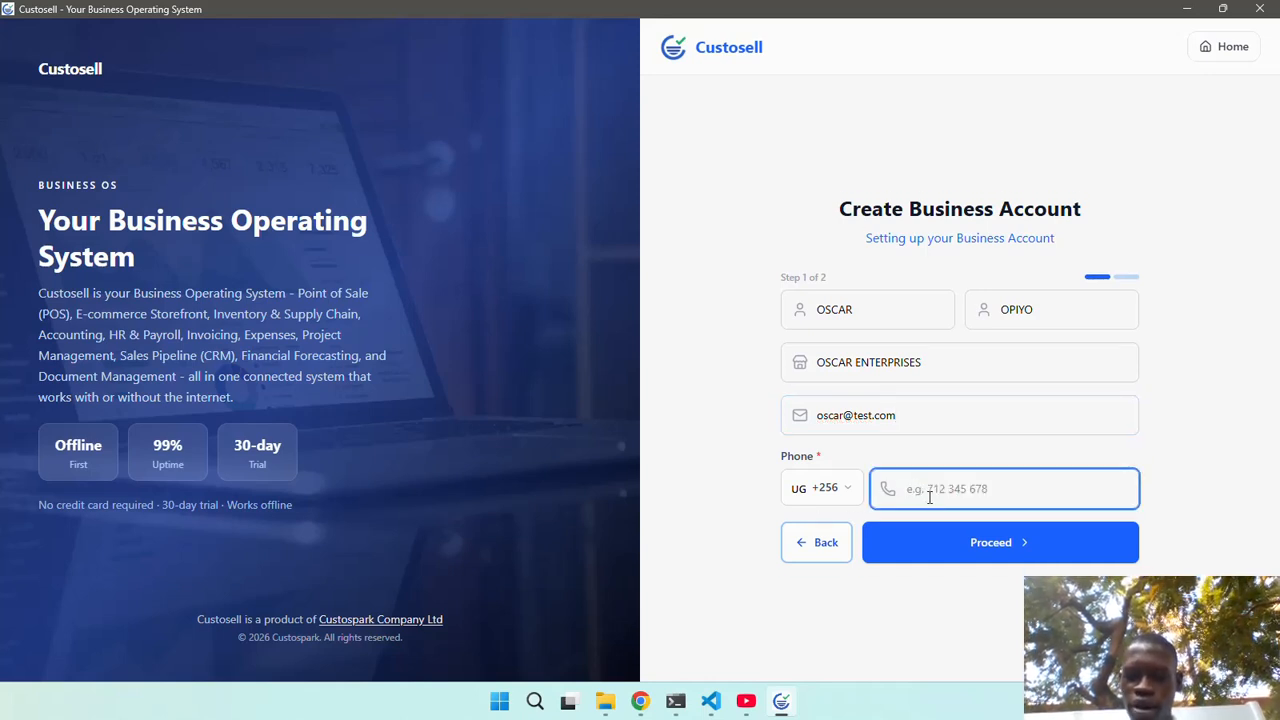
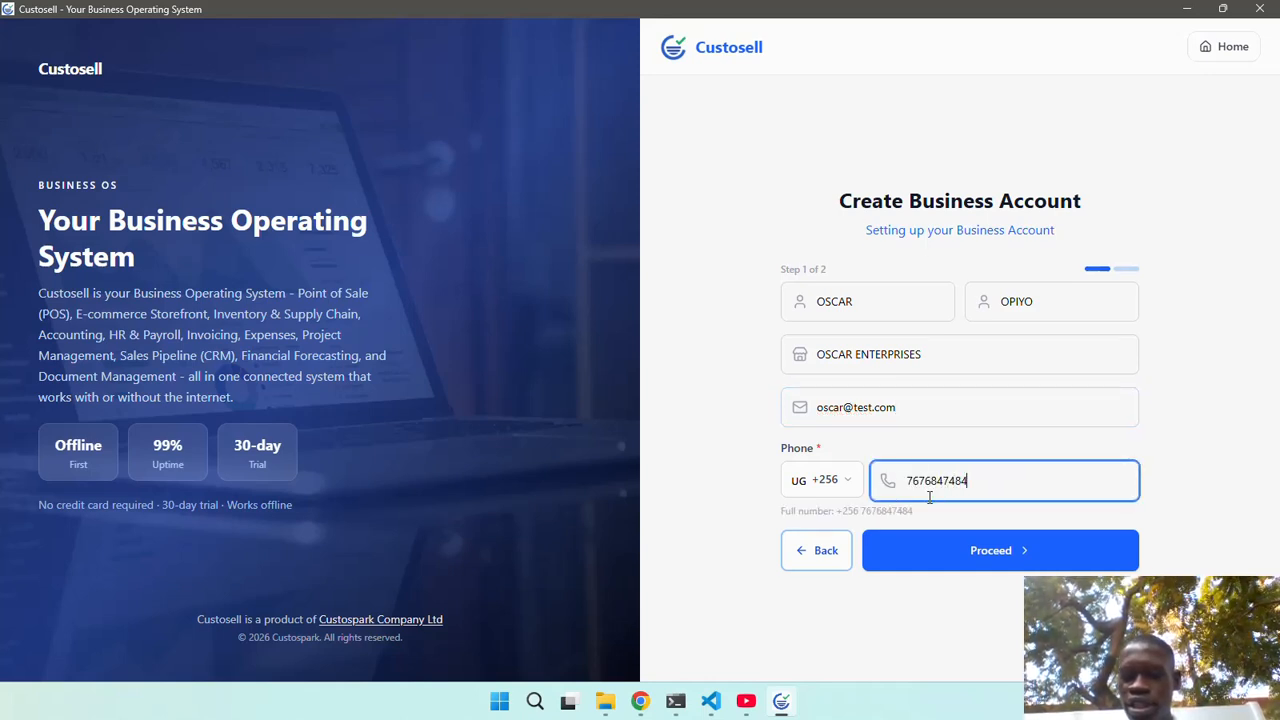
{"action": "left_click", "coordinate": [950, 550]}
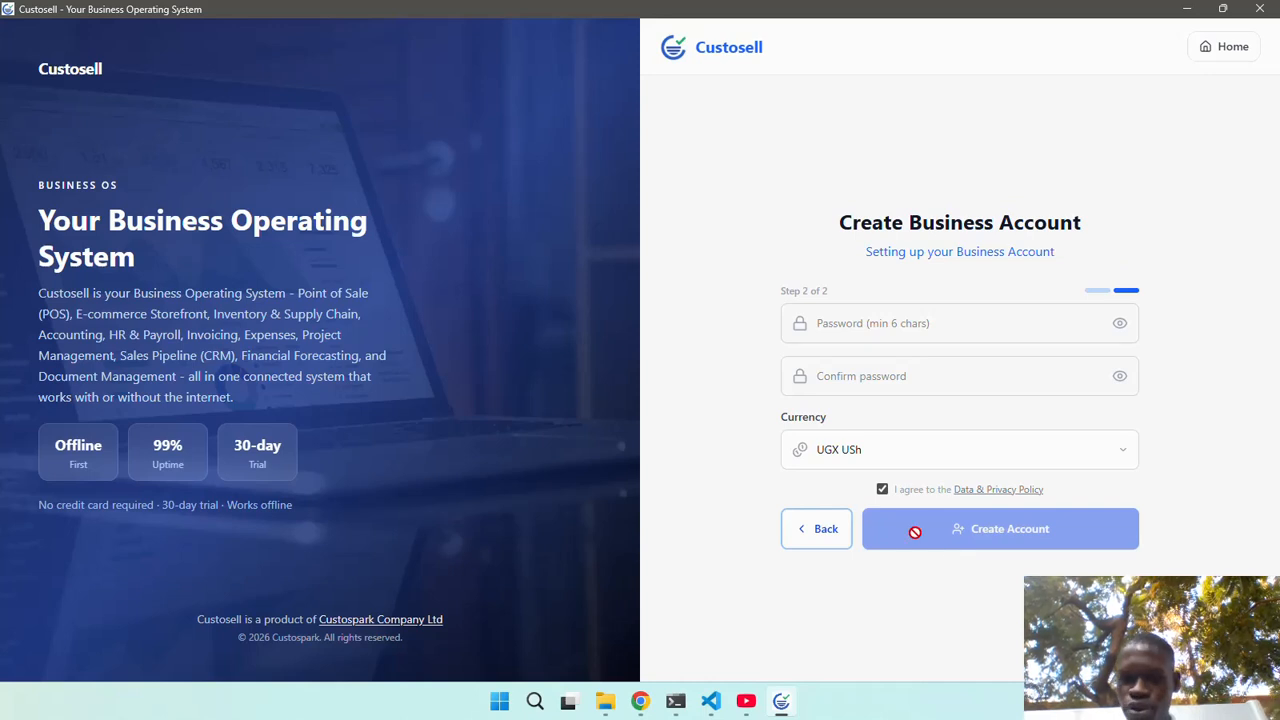
Enter the account password and its confirmation, revealing both to fix the missing final character.
{"action": "left_click", "coordinate": [938, 330]}
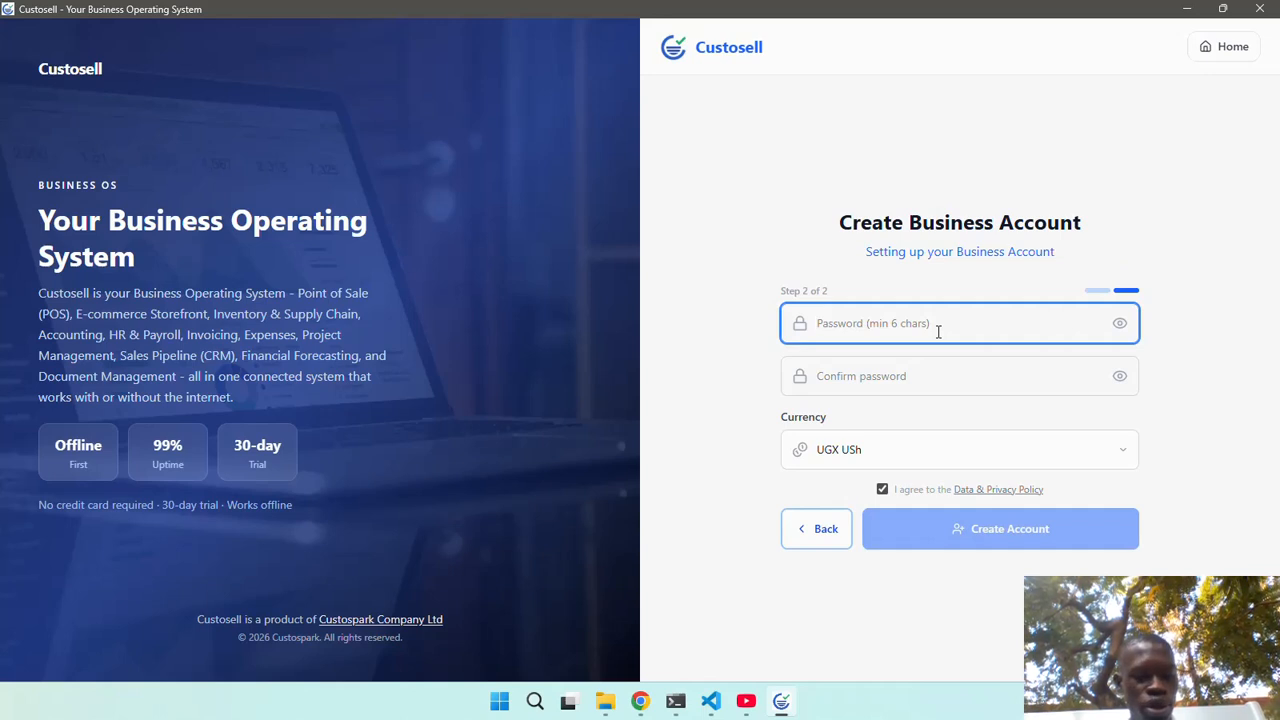
{"action": "type", "text": "1"}
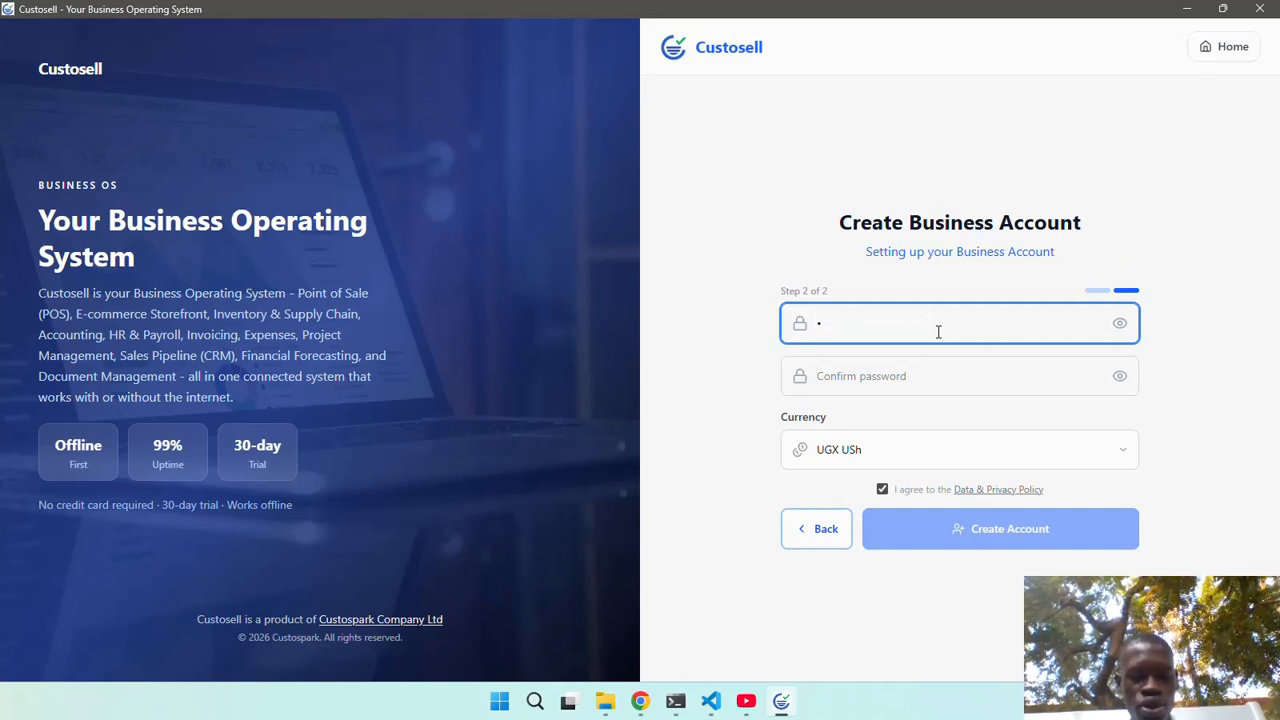
{"action": "type", "text": "2345678"}
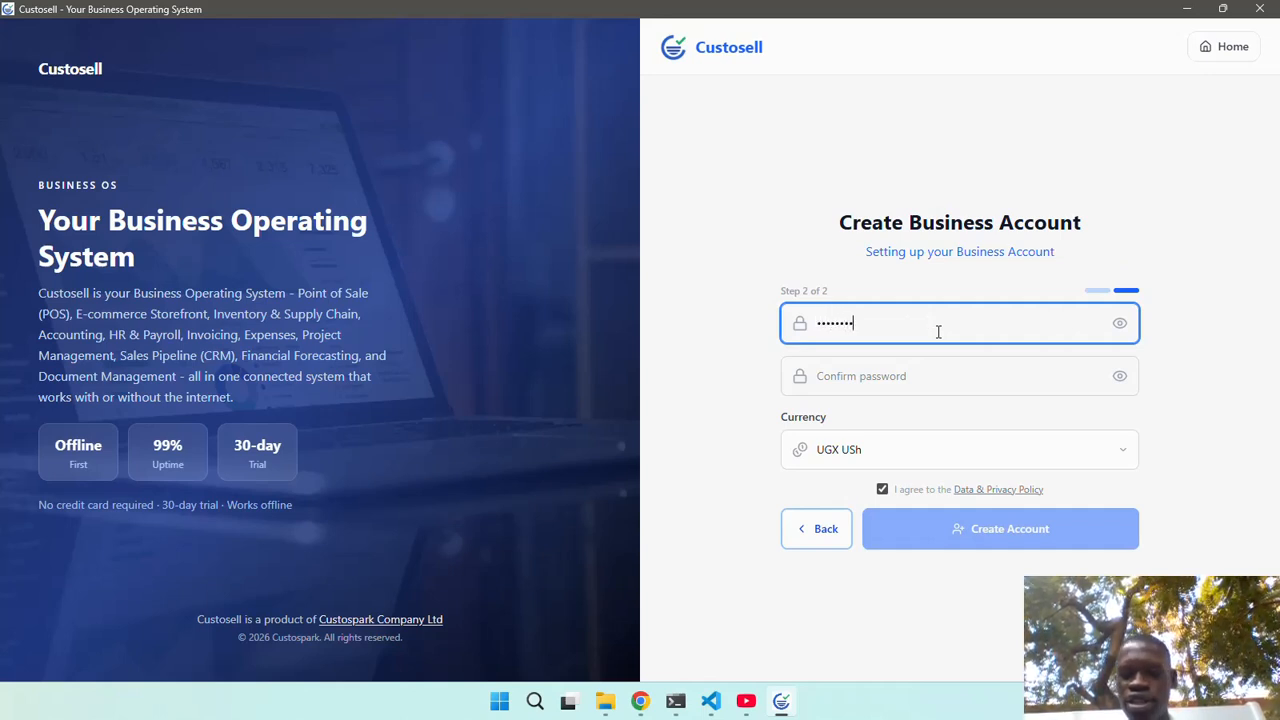
{"action": "left_click", "coordinate": [918, 376]}
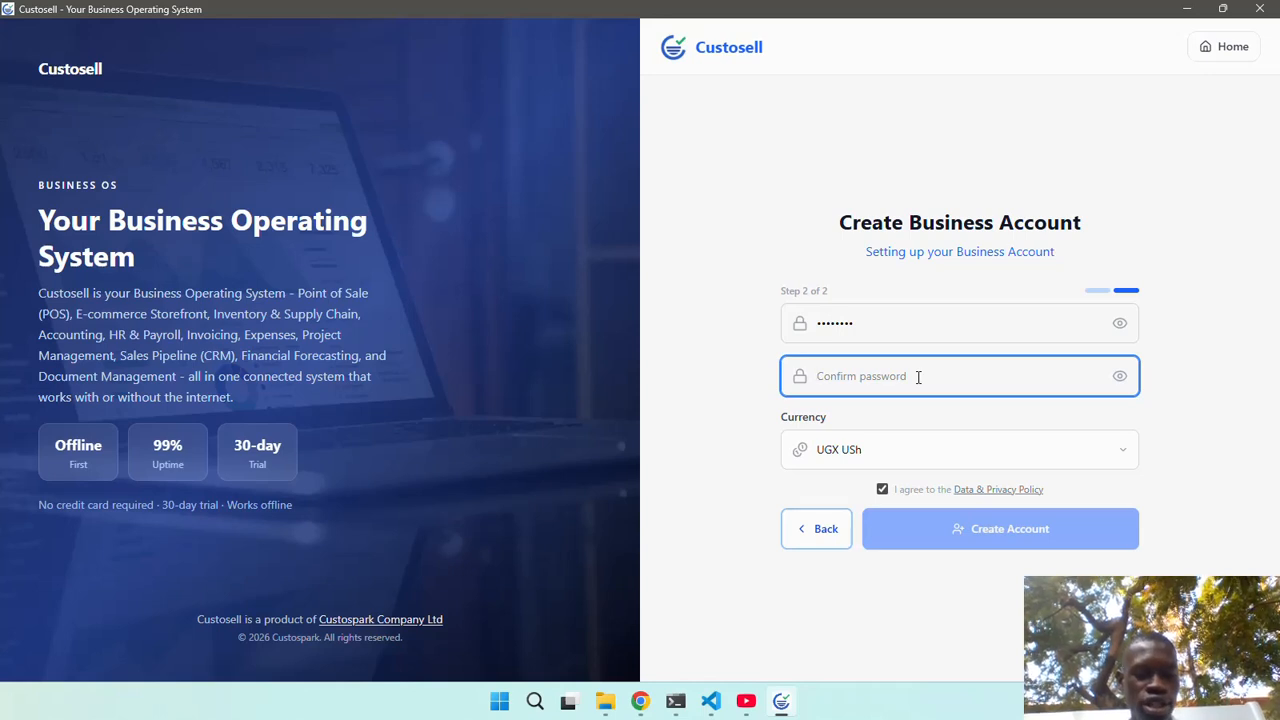
{"action": "type", "text": "123456"}
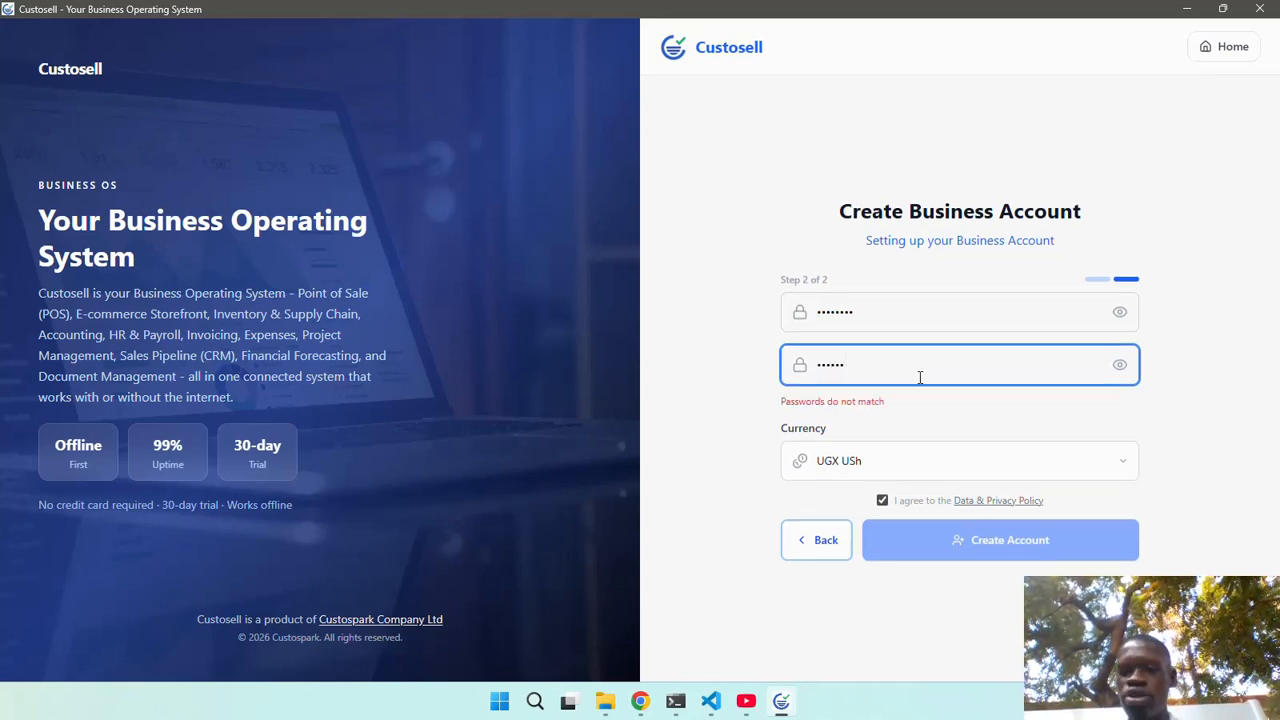
{"action": "type", "text": "7"}
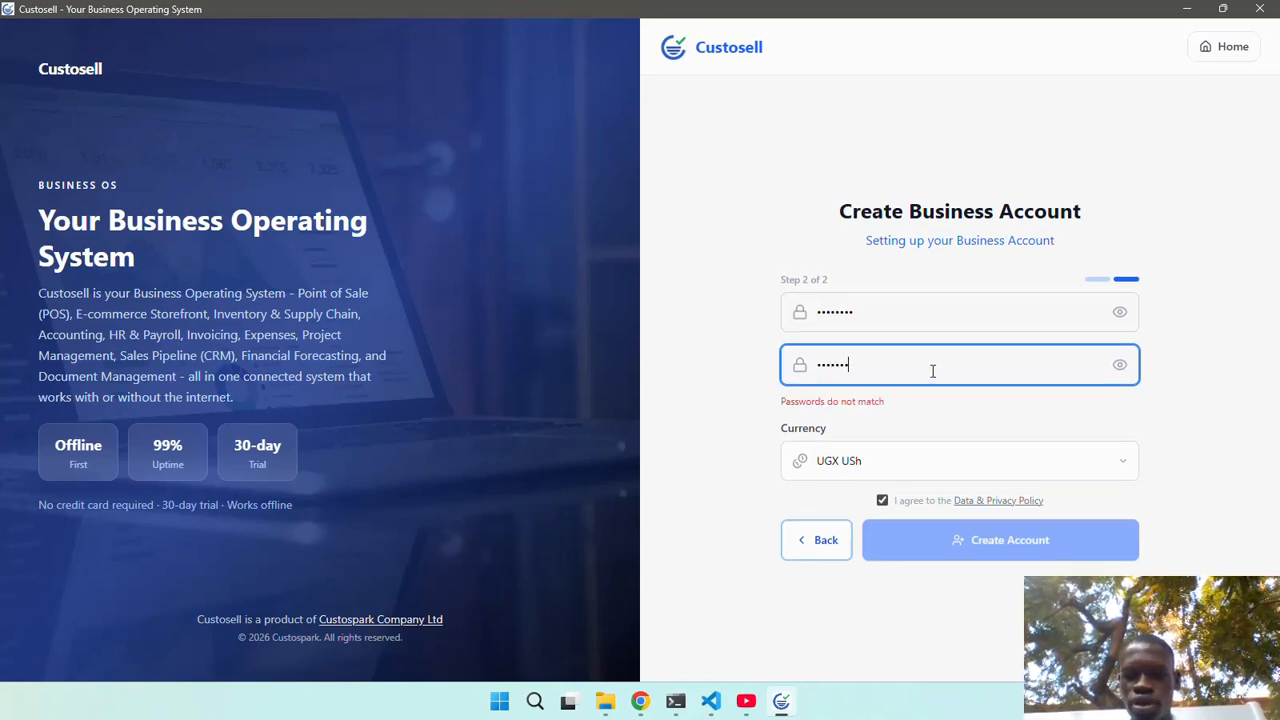
{"action": "left_click", "coordinate": [1119, 312]}
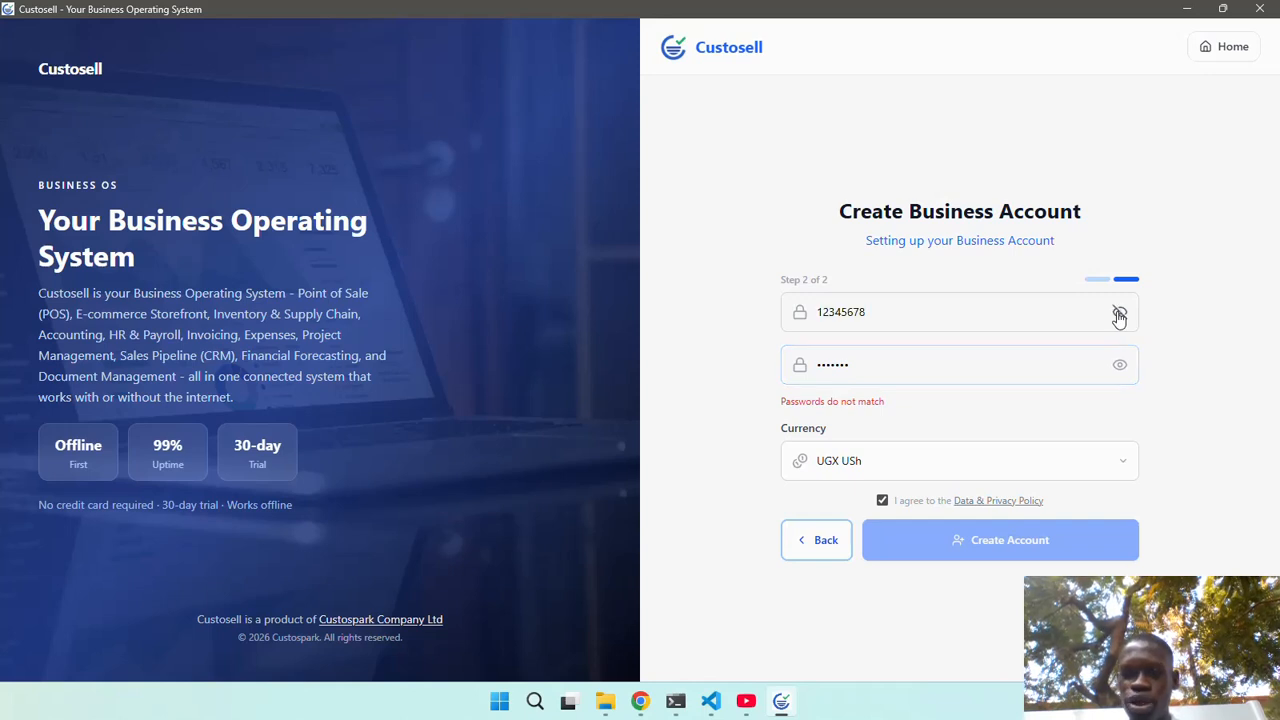
{"action": "left_click", "coordinate": [1119, 366]}
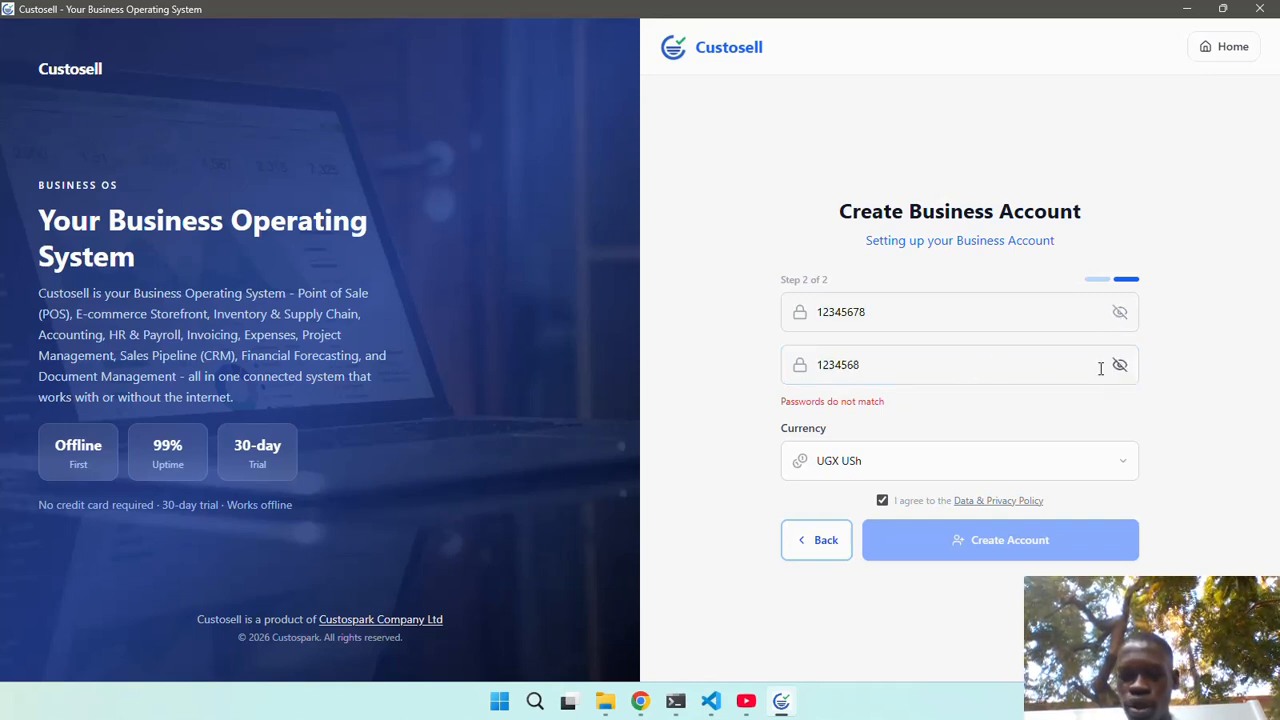
{"action": "left_click", "coordinate": [853, 365]}
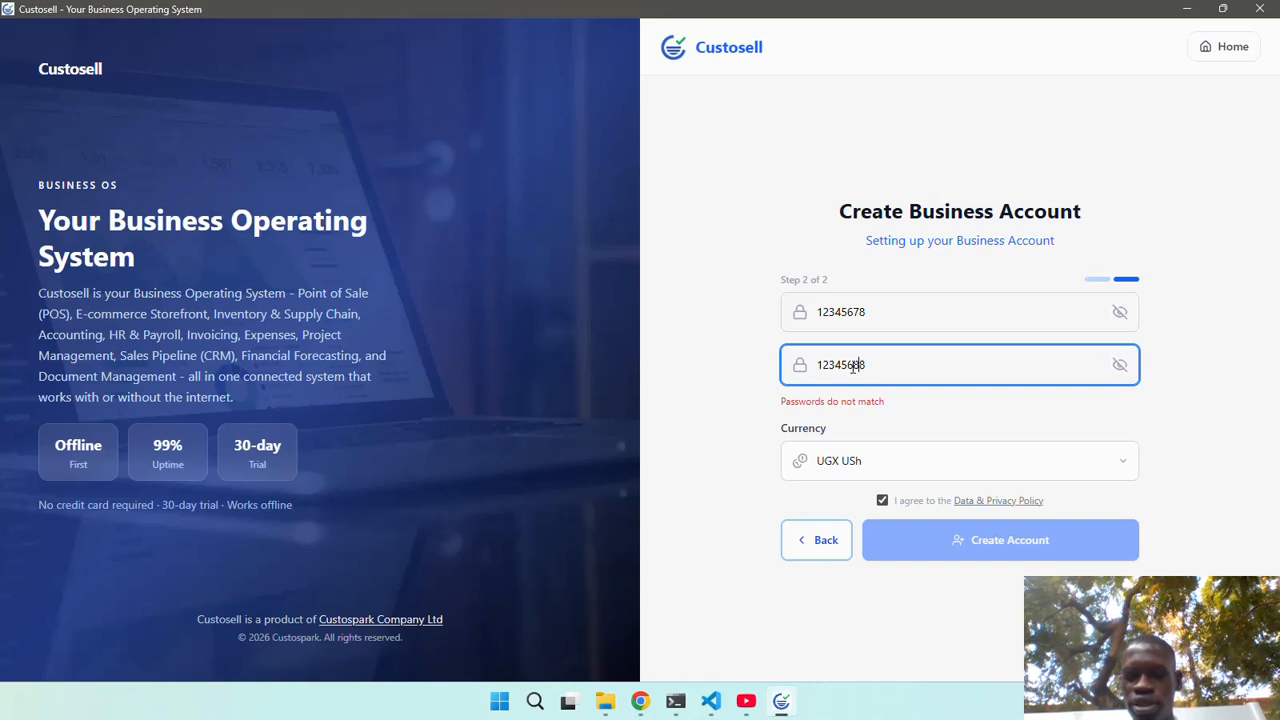
{"action": "type", "text": "7"}
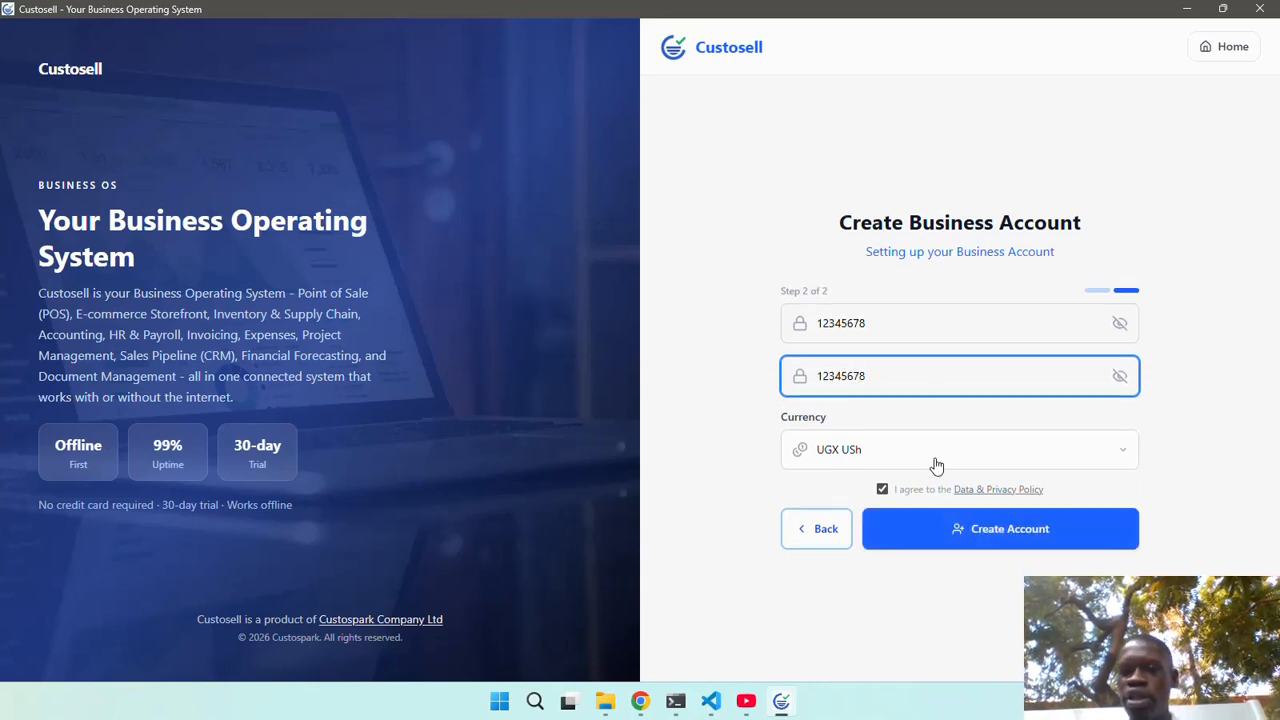
{"action": "left_click", "coordinate": [969, 531]}
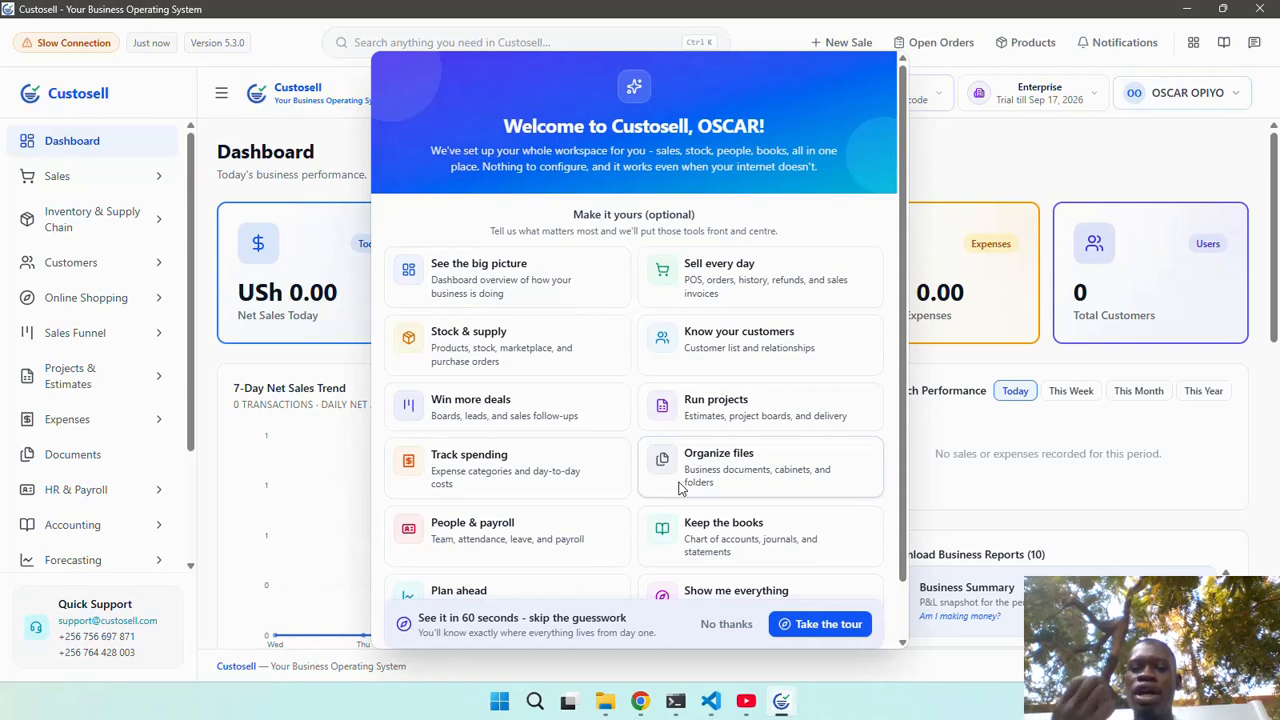
{"action": "scroll", "coordinate": [643, 494], "scroll_direction": "down", "scroll_amount": 1}
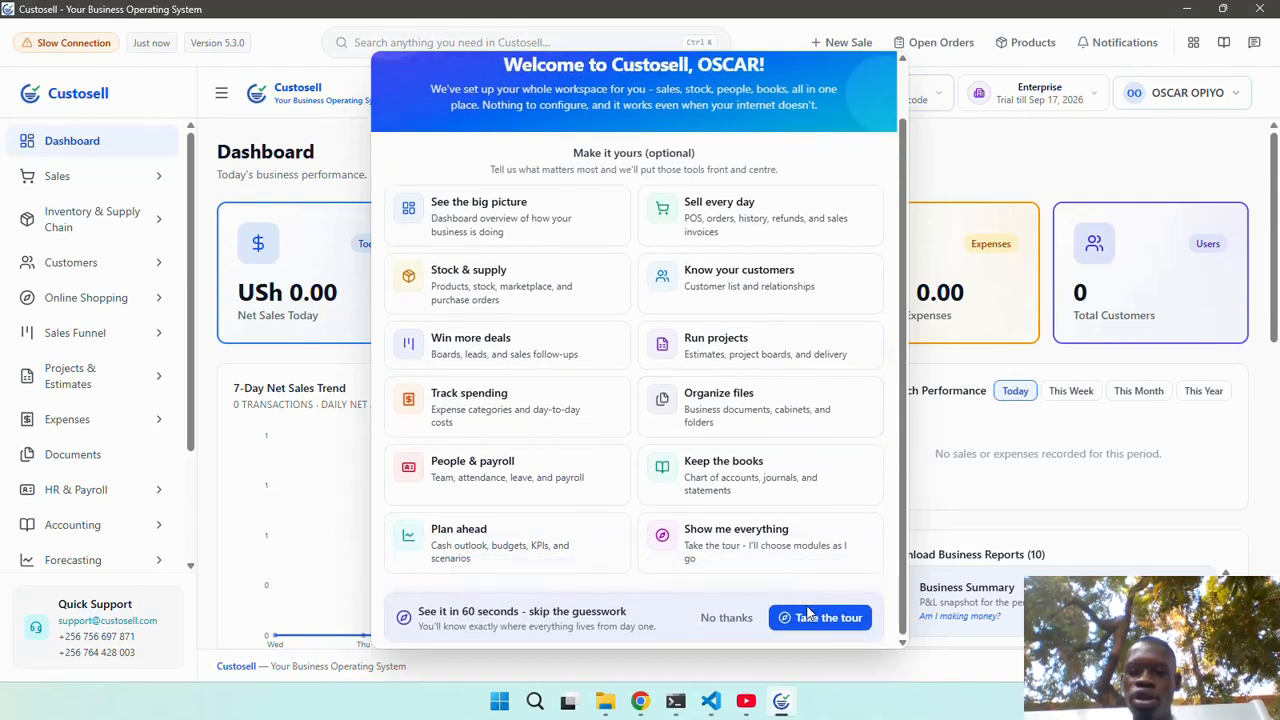
Start the guided tour, advance a few steps, enable Auto Play, then skip the rest.
{"action": "left_click", "coordinate": [818, 617]}
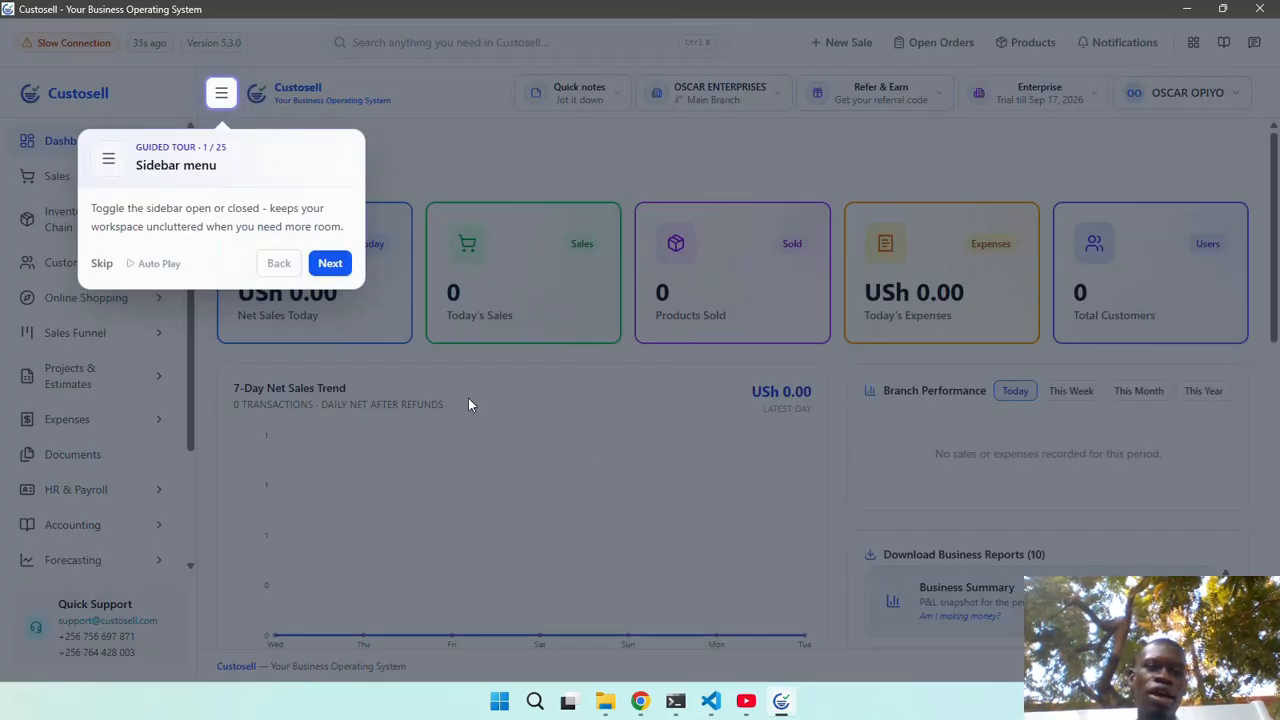
{"action": "left_click", "coordinate": [332, 263]}
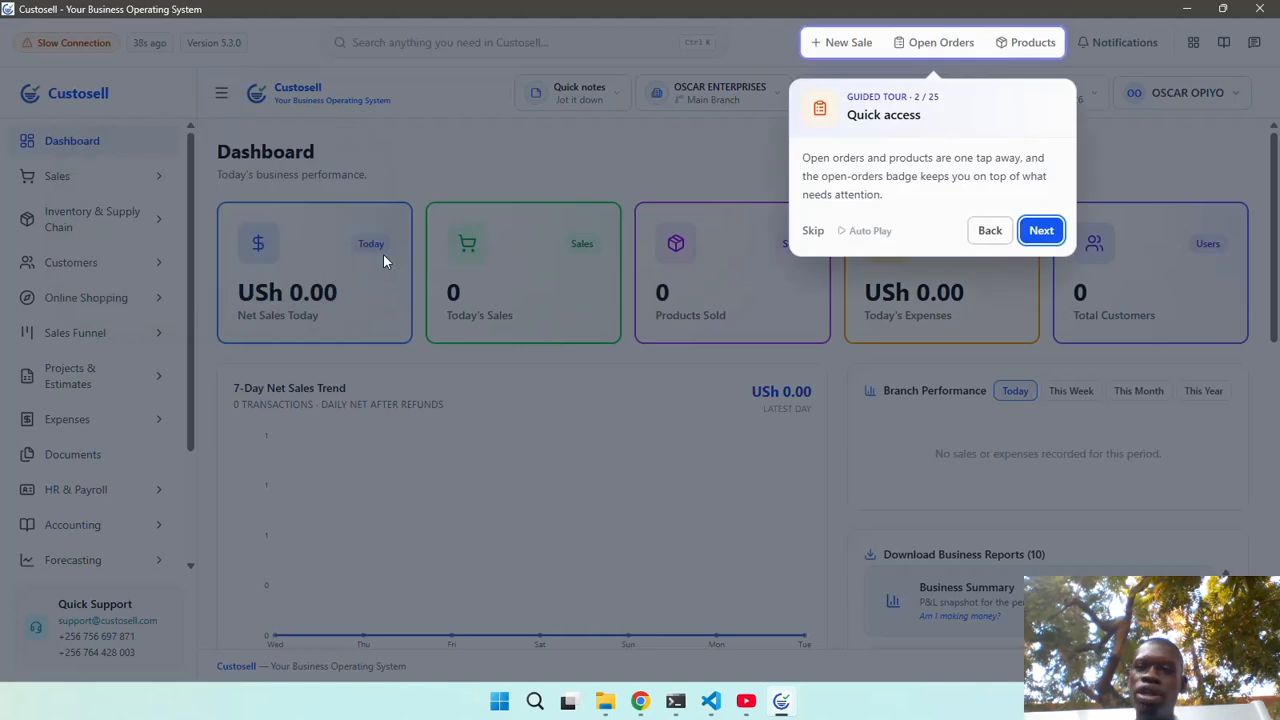
{"action": "left_click", "coordinate": [1041, 231]}
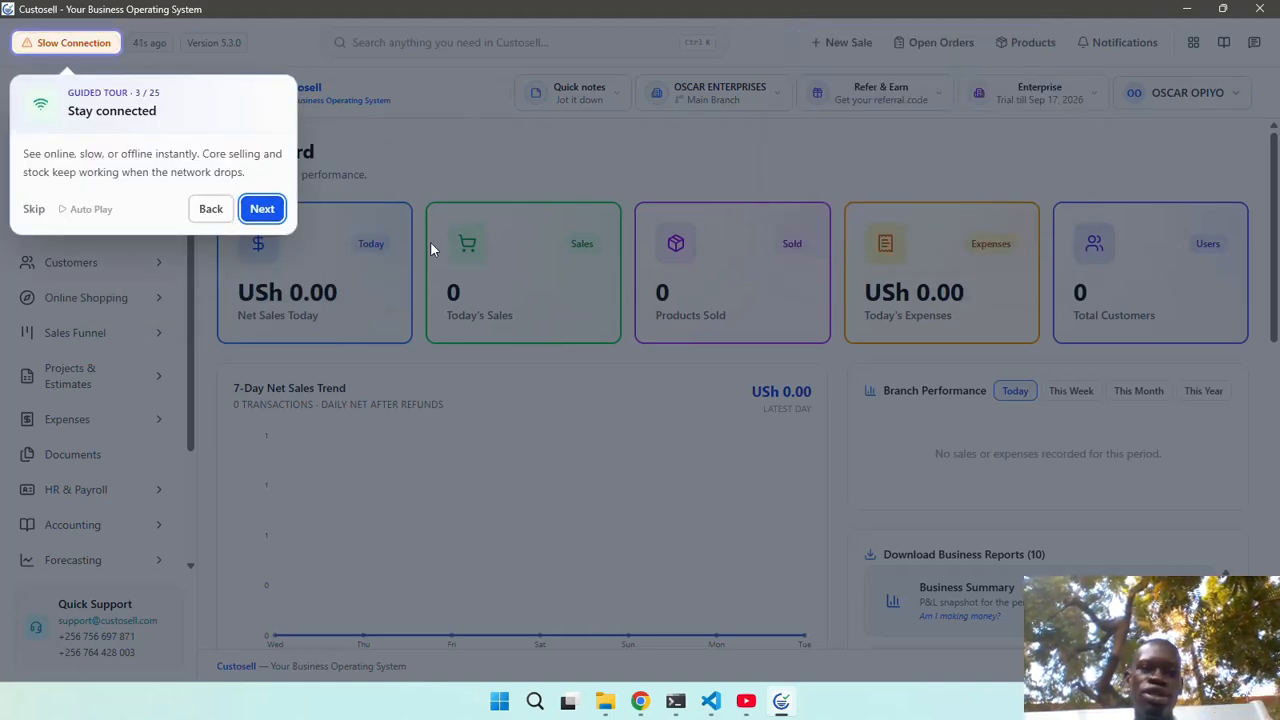
{"action": "left_click", "coordinate": [259, 210]}
{"action": "left_click", "coordinate": [802, 267]}
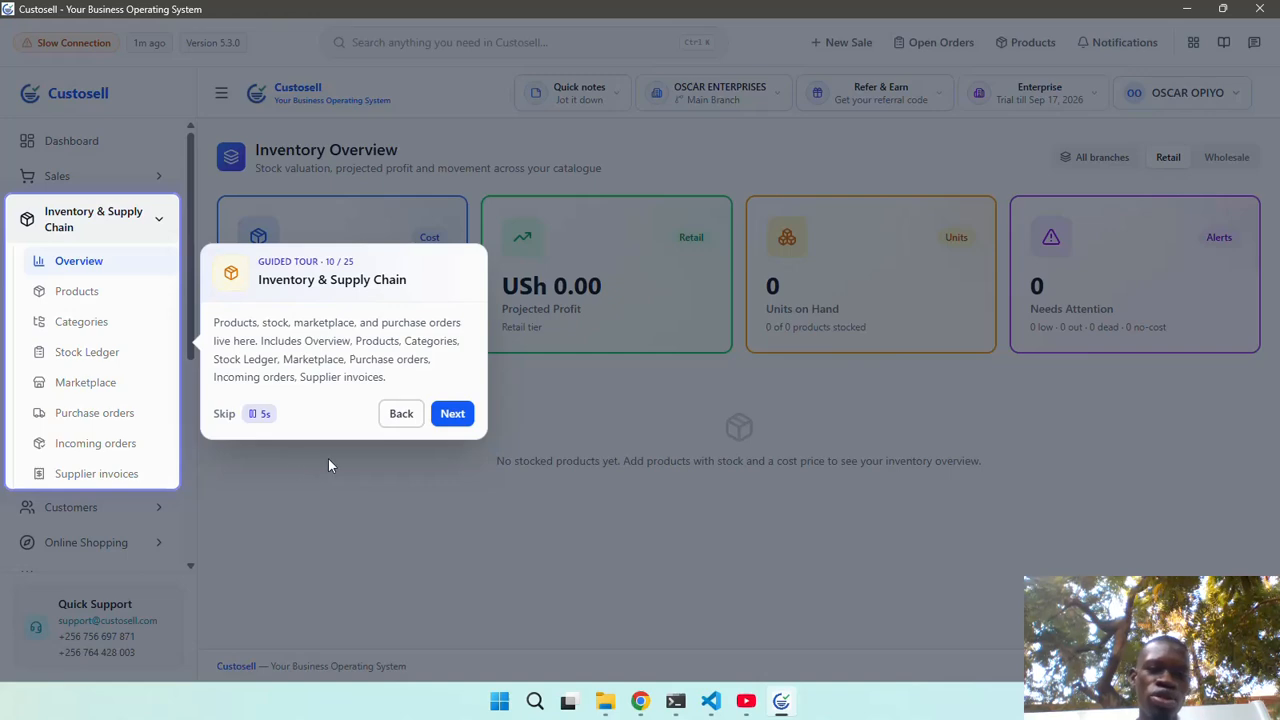
{"action": "left_click", "coordinate": [224, 415]}
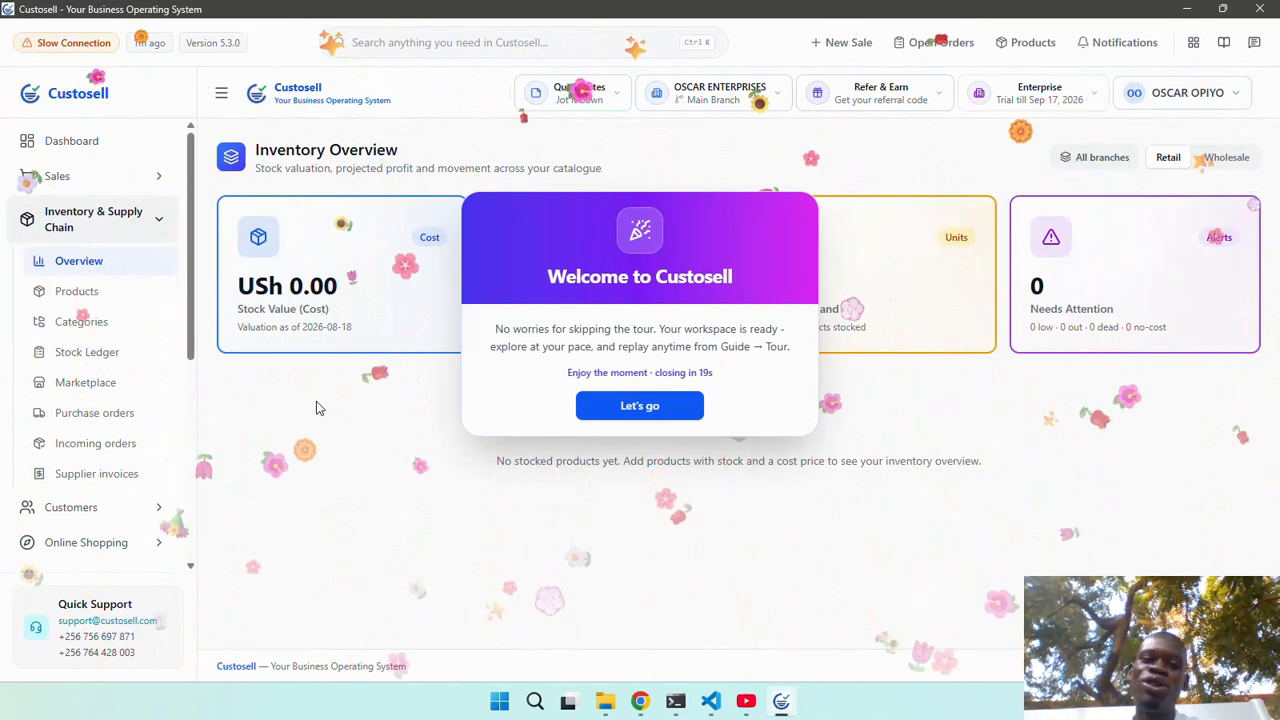
Dismiss the welcome note and open the Settings > Business profile page.
{"action": "left_click", "coordinate": [645, 407]}
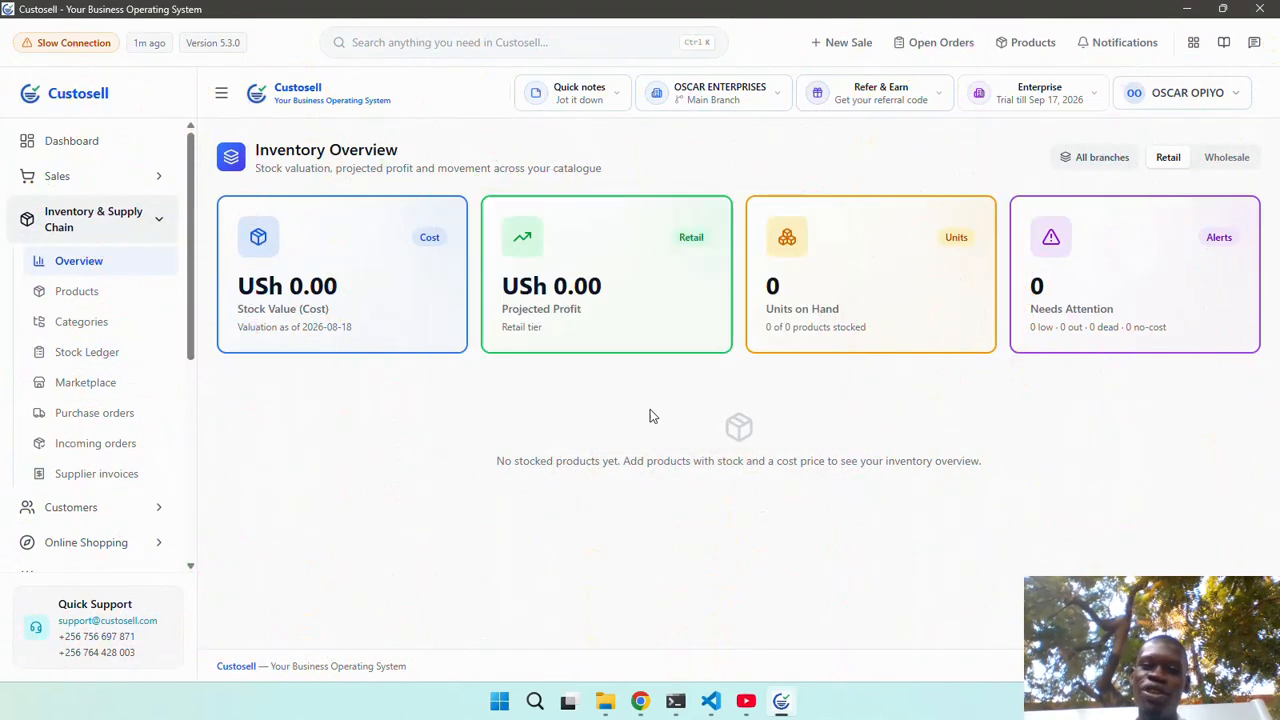
{"action": "left_click", "coordinate": [123, 177]}
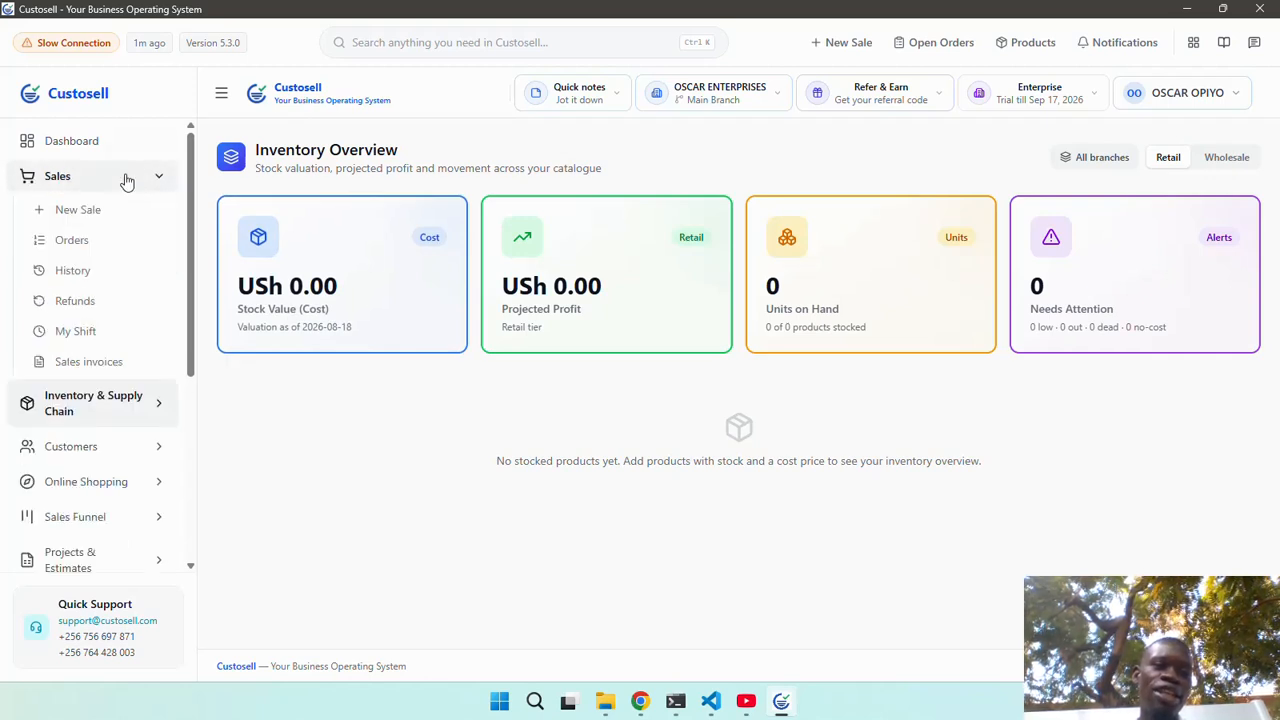
{"action": "left_click", "coordinate": [129, 150]}
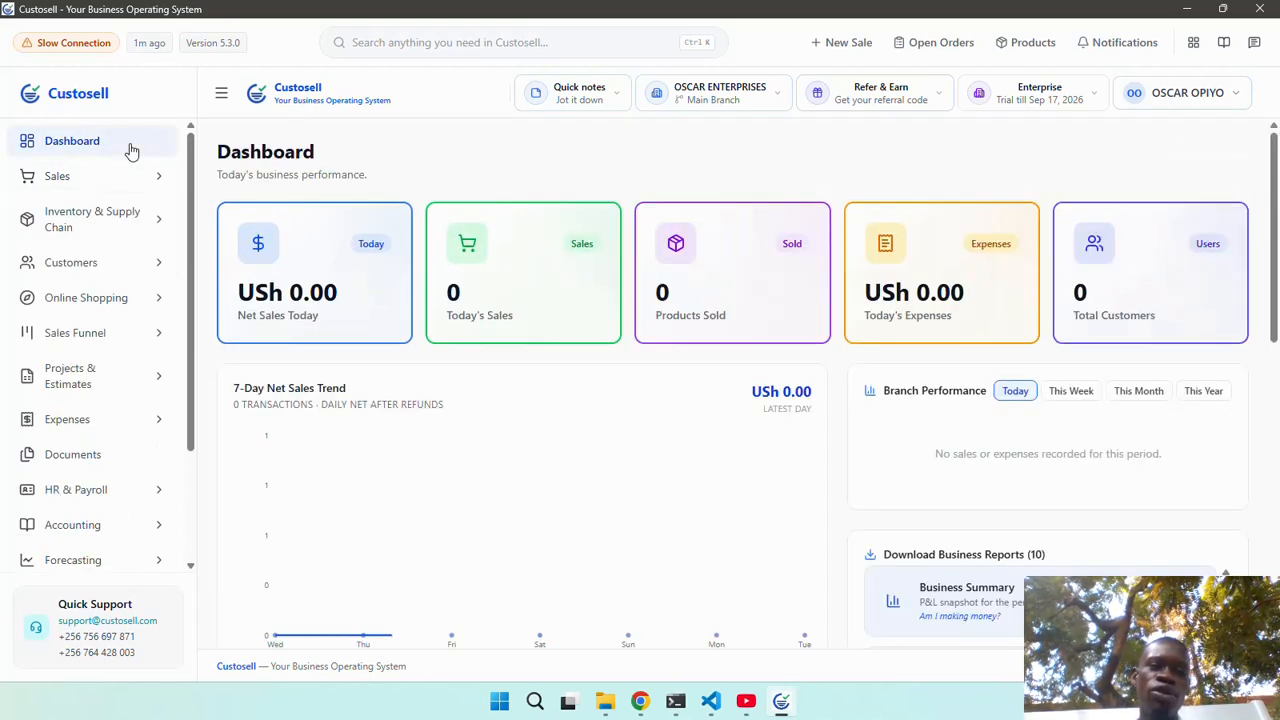
{"action": "scroll", "coordinate": [108, 247], "scroll_direction": "down", "scroll_amount": 3}
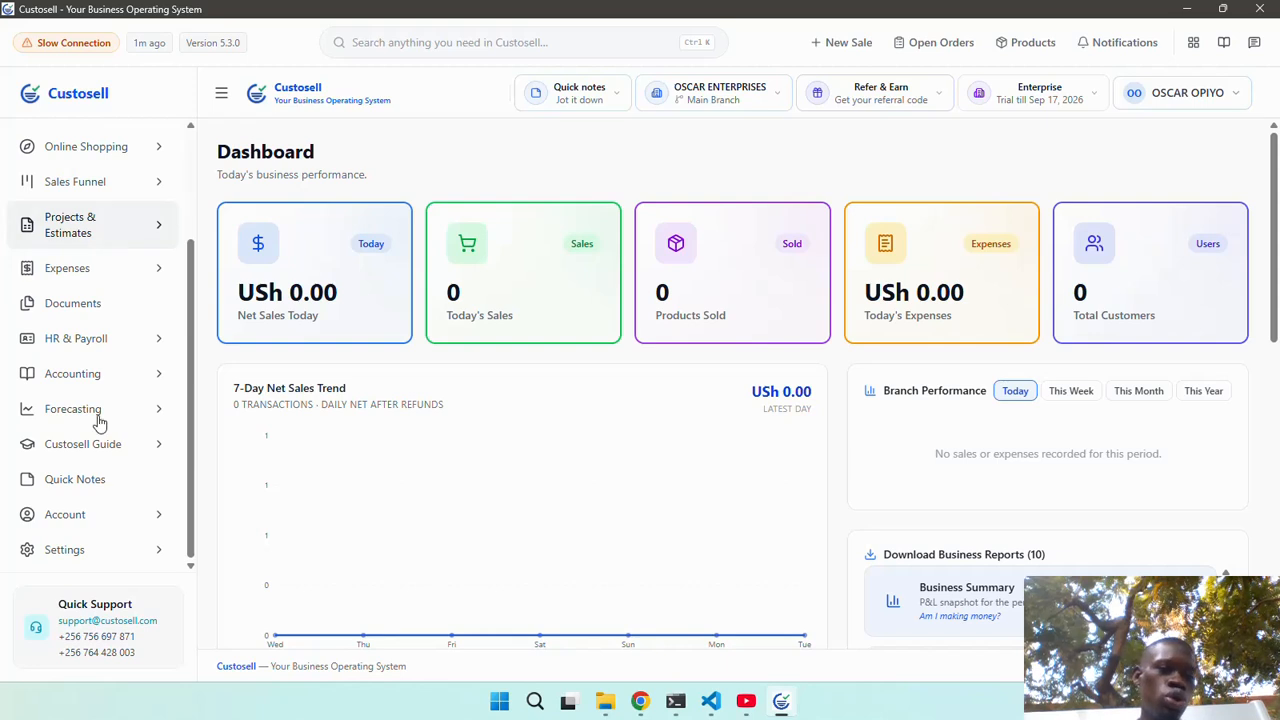
{"action": "left_click", "coordinate": [77, 549]}
{"action": "scroll", "coordinate": [80, 548], "scroll_direction": "down", "scroll_amount": 3}
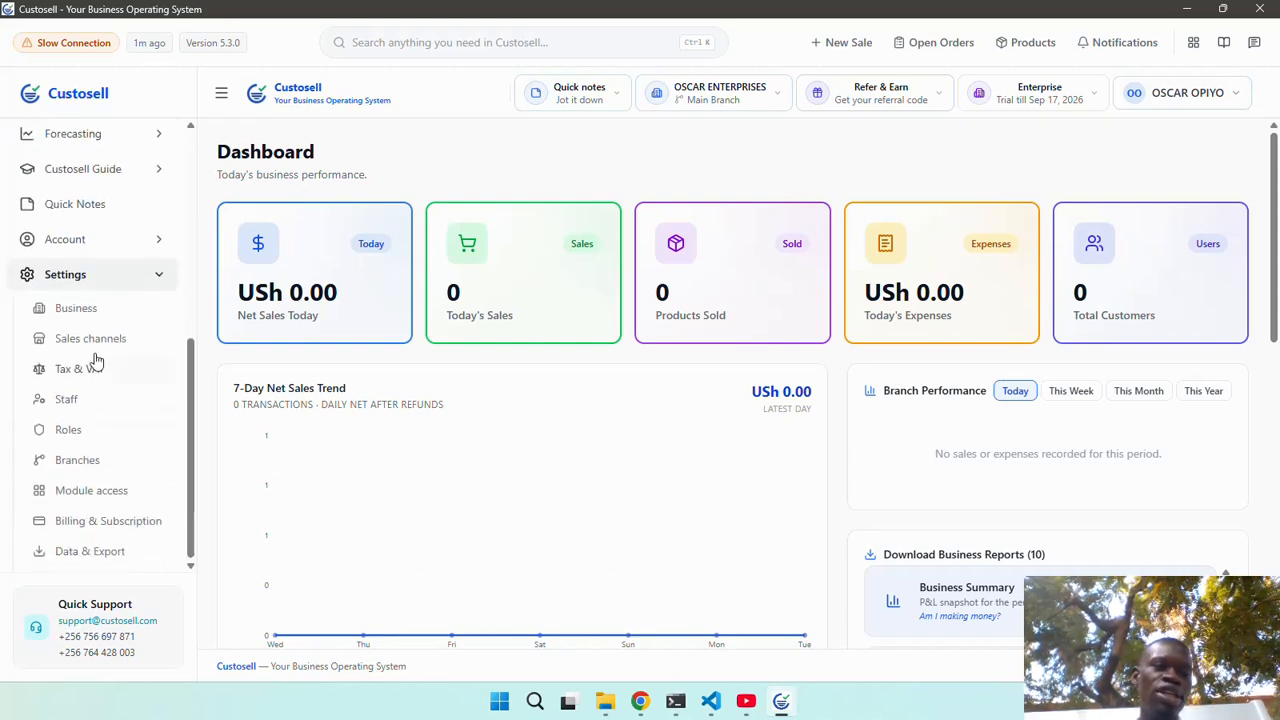
{"action": "left_click", "coordinate": [97, 318]}
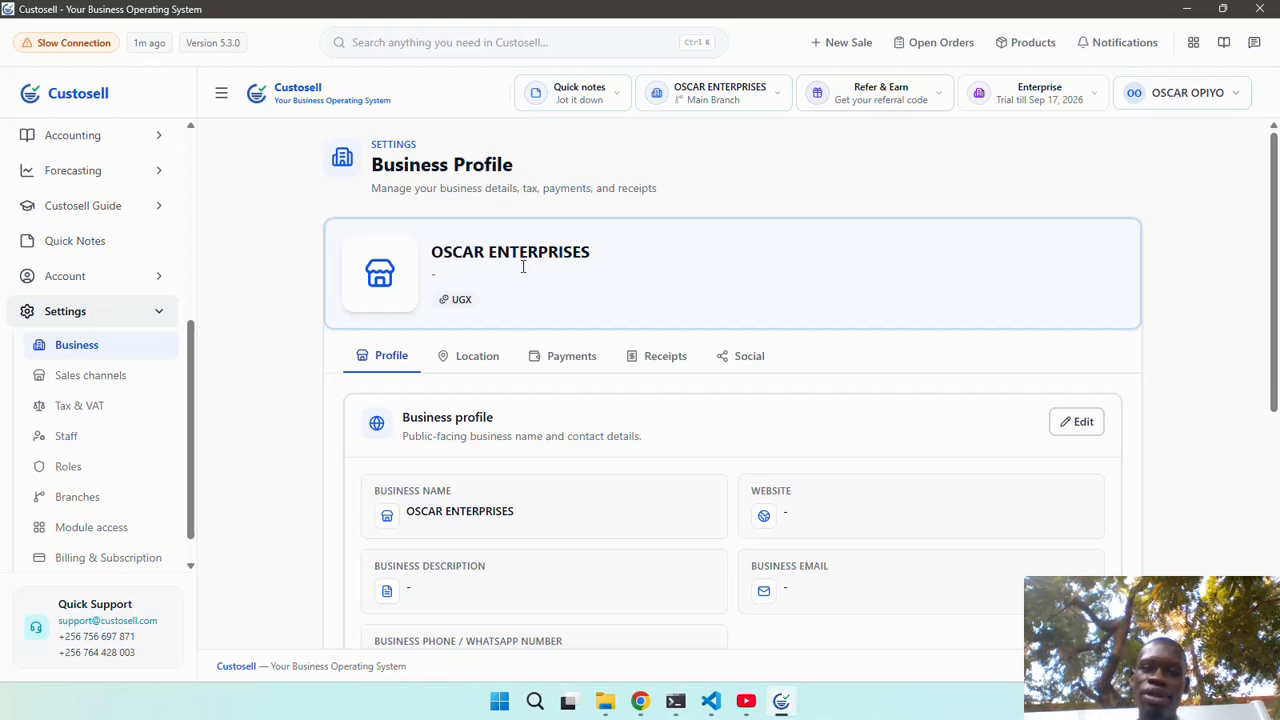
Switch the Business profile card into edit mode.
{"action": "scroll", "coordinate": [528, 272], "scroll_direction": "down", "scroll_amount": 2}
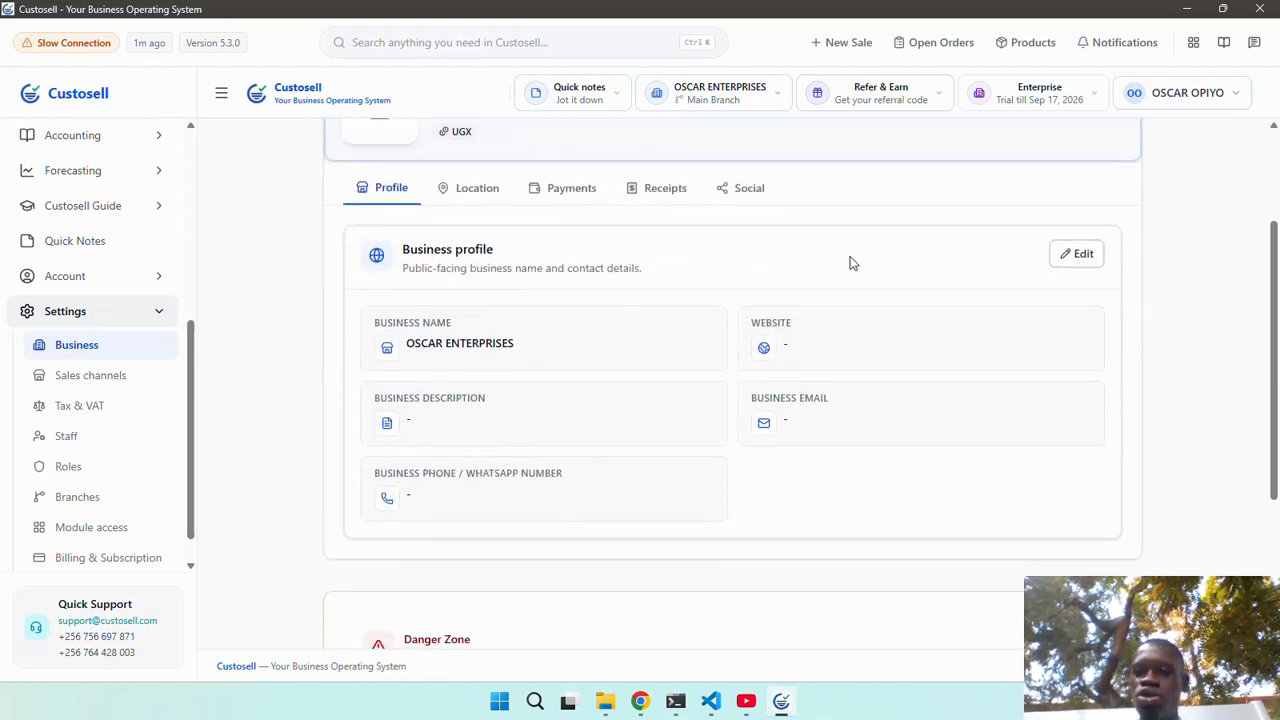
{"action": "left_click", "coordinate": [1074, 255]}
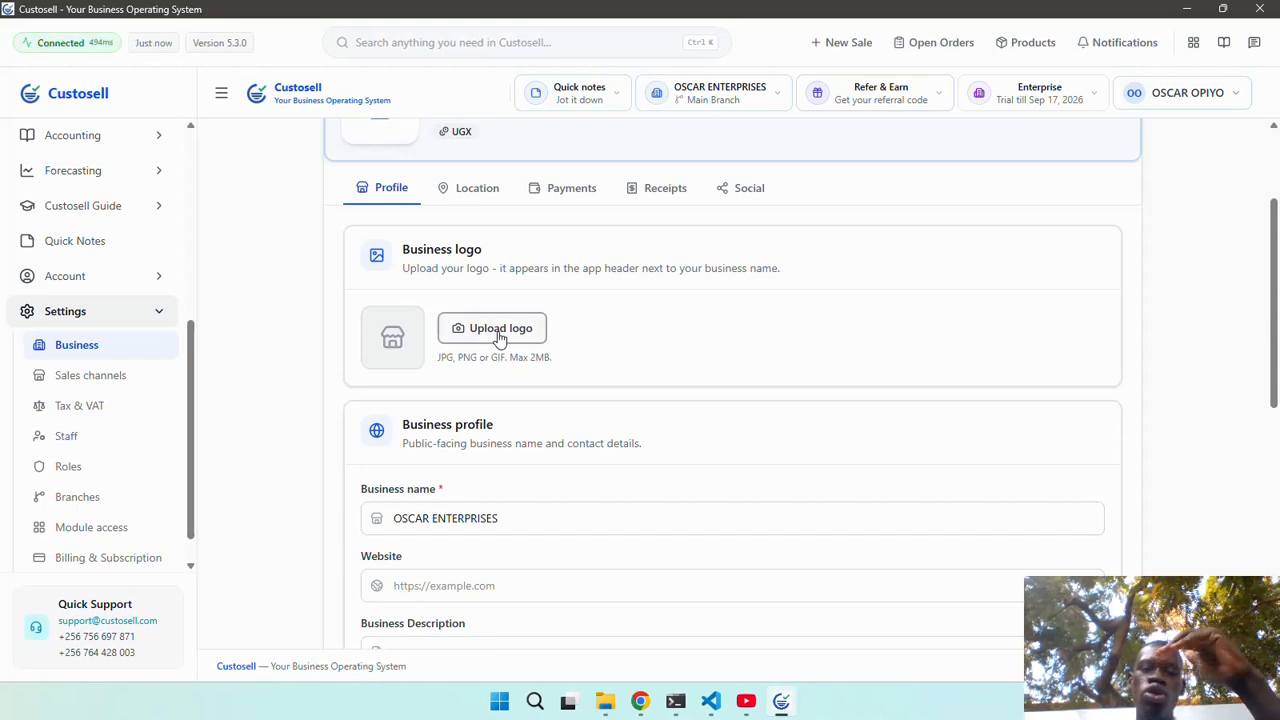
{"action": "scroll", "coordinate": [630, 410], "scroll_direction": "down", "scroll_amount": 2}
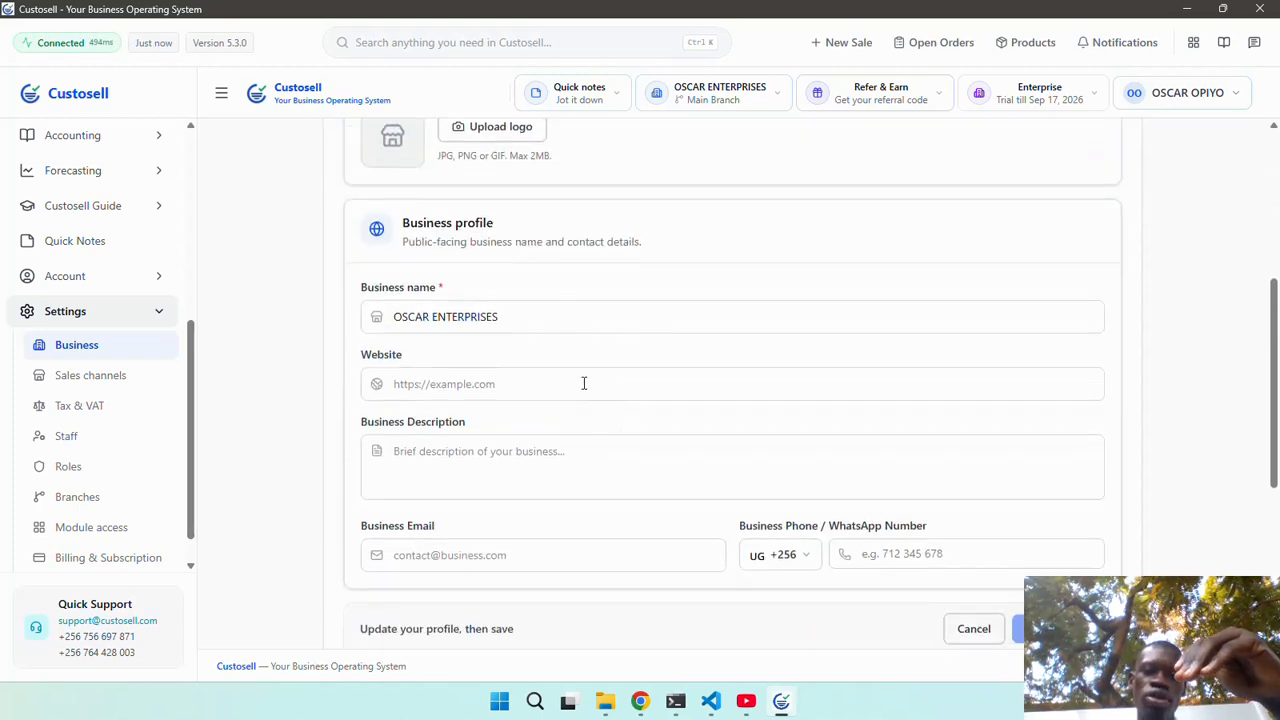
{"action": "double_click", "coordinate": [577, 316]}
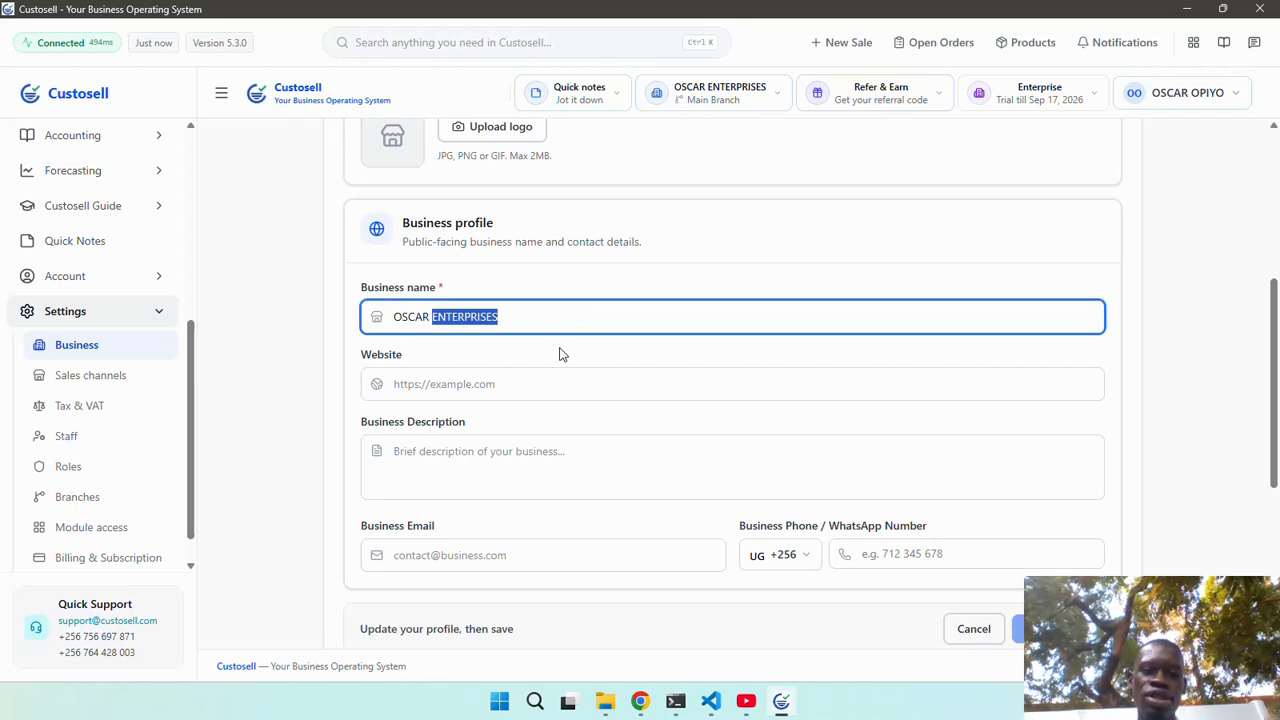
{"action": "left_click", "coordinate": [532, 383]}
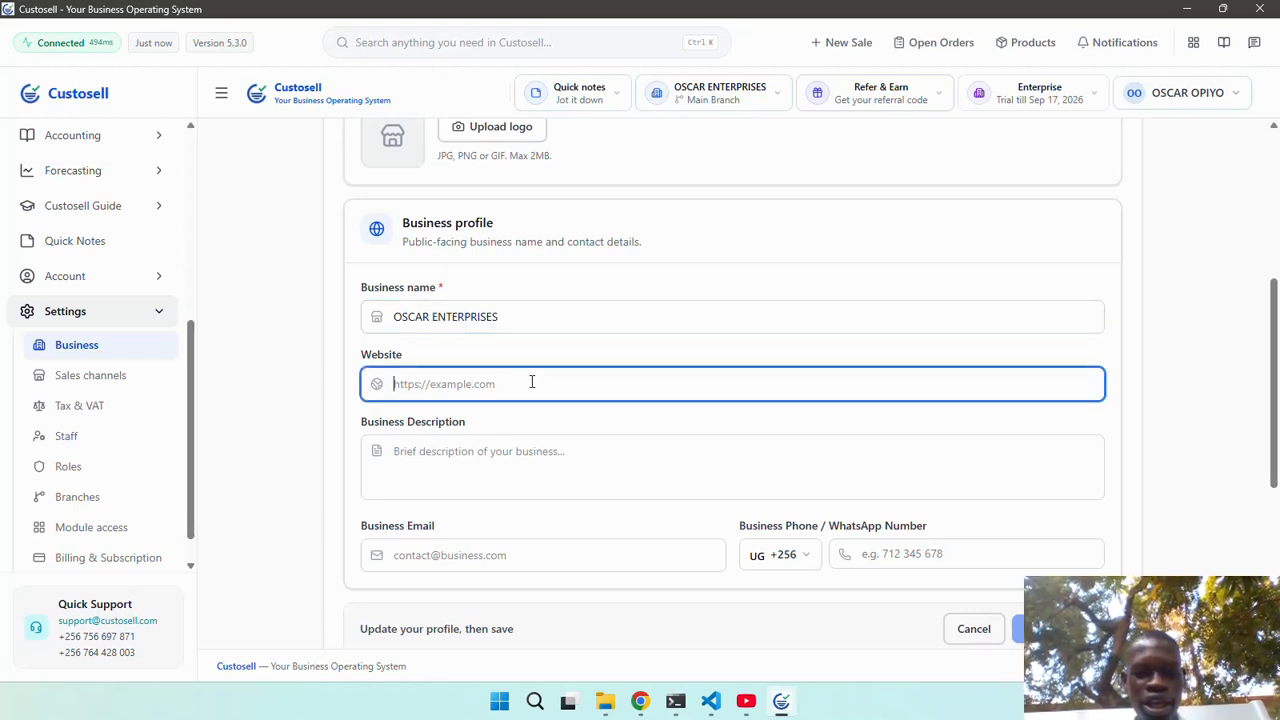
{"action": "type", "text": "hht"}
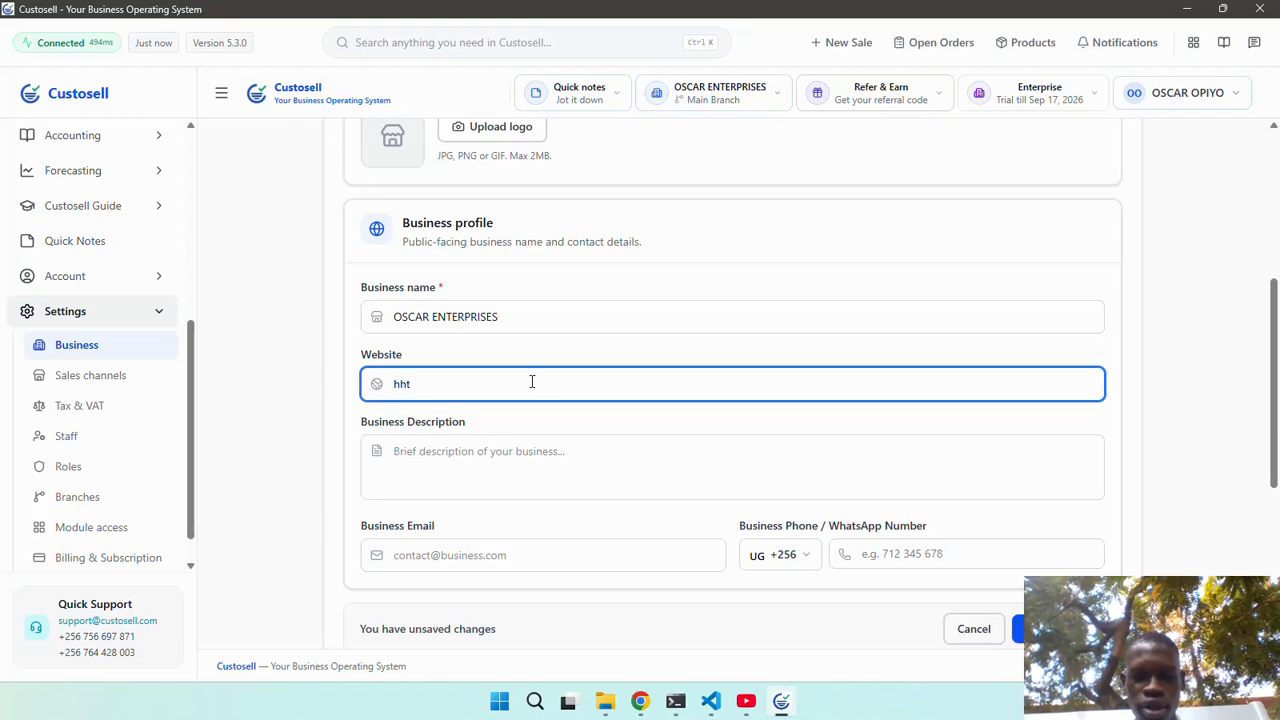
{"action": "key", "text": "BackSpace"}
{"action": "key", "text": "BackSpace"}
{"action": "key", "text": "BackSpace"}
{"action": "type", "text": "https"}
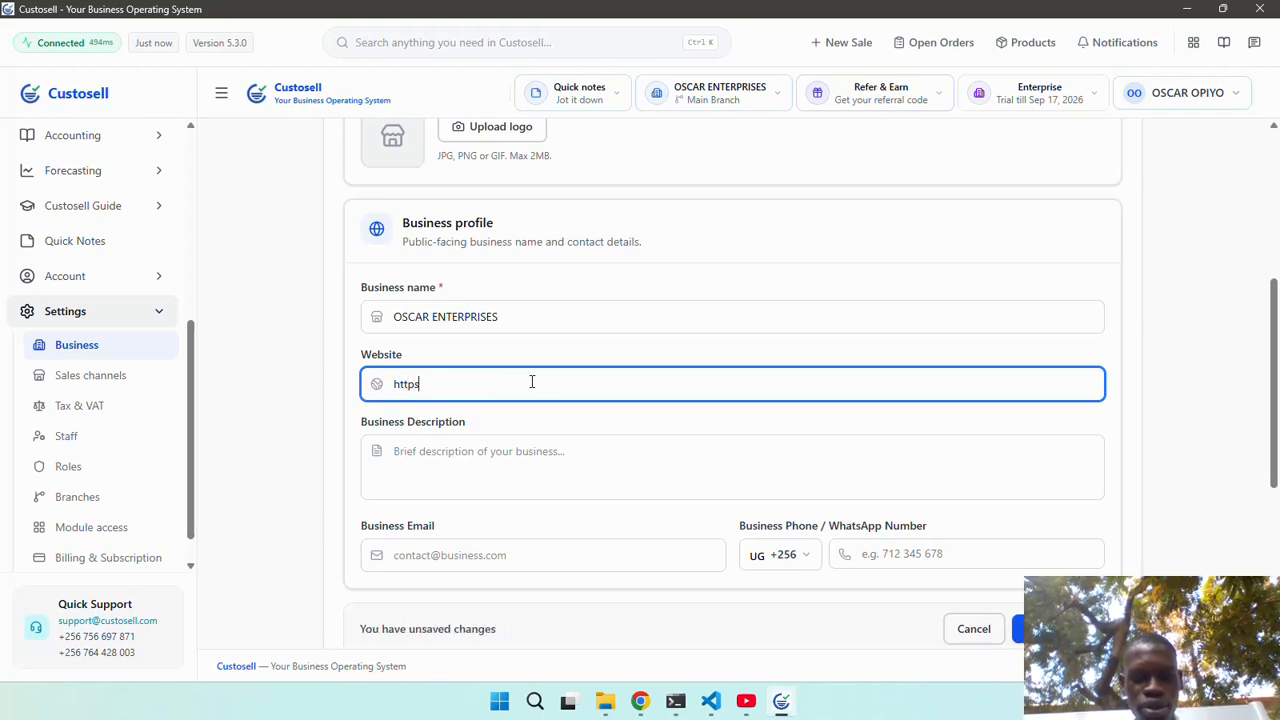
{"action": "type", "text": "://"}
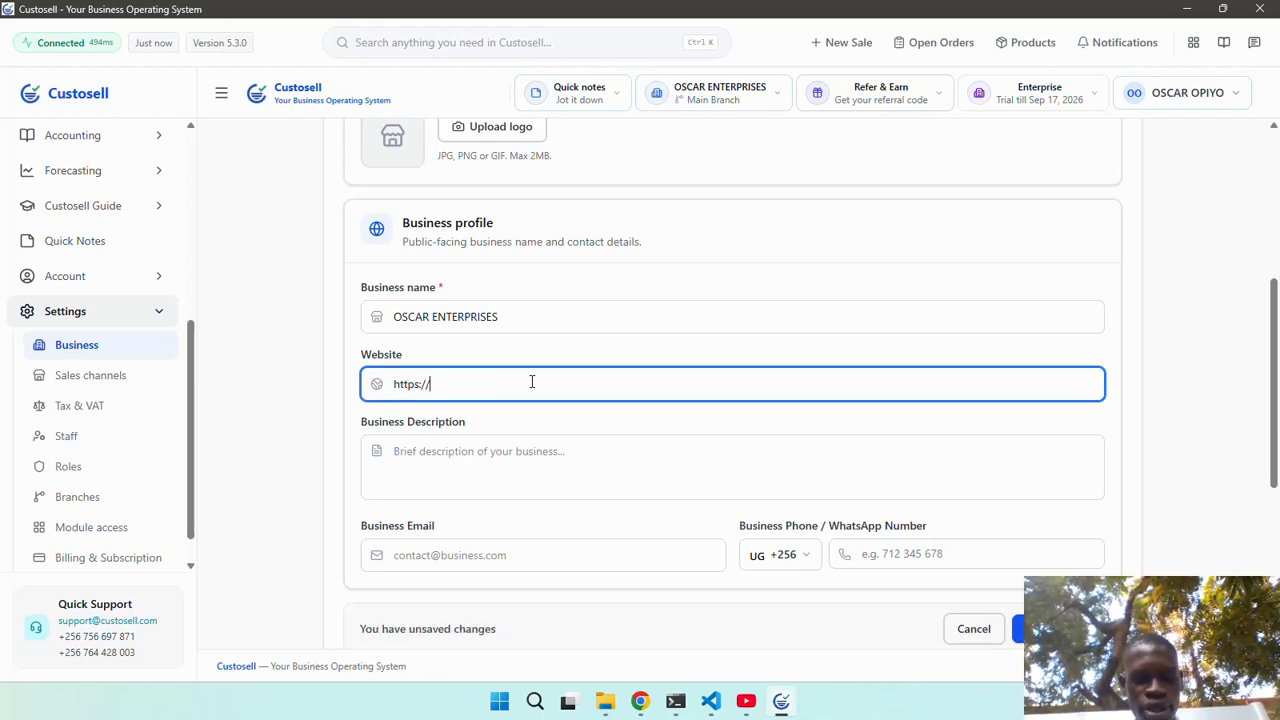
{"action": "type", "text": "ww.cust"}
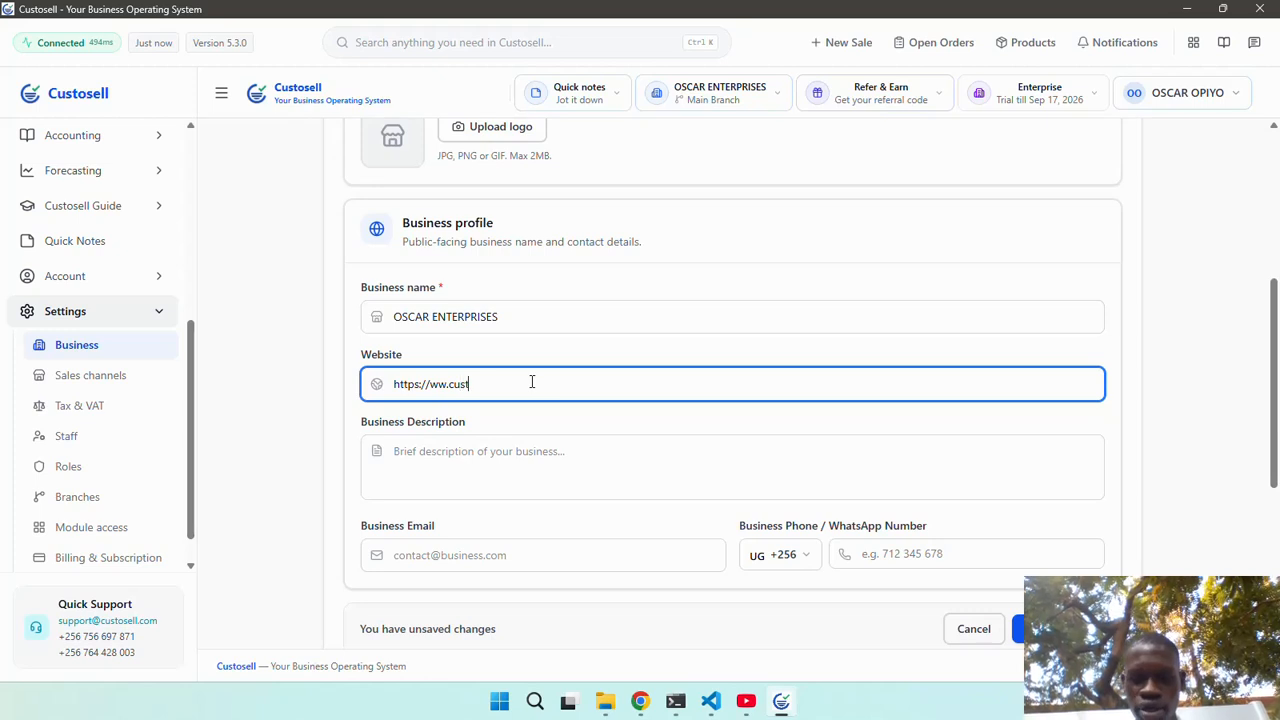
{"action": "type", "text": "ps[ark.com"}
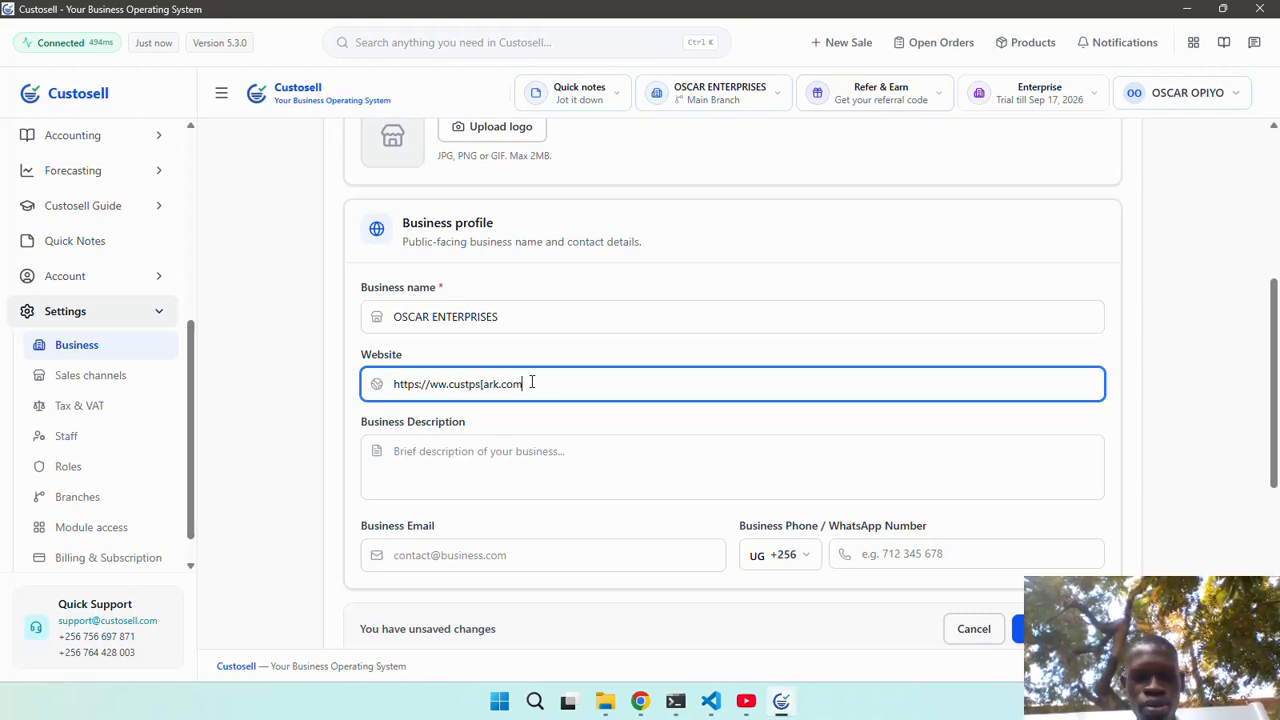
{"action": "left_click", "coordinate": [514, 464]}
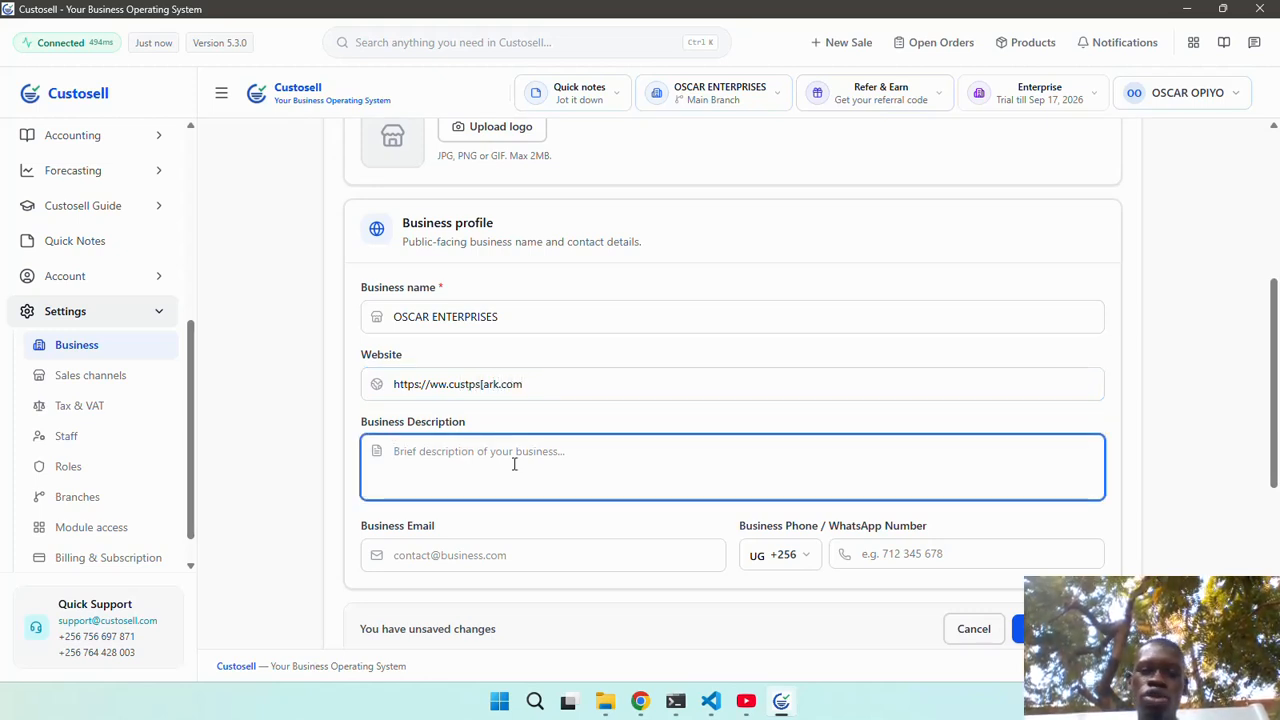
{"action": "left_click", "coordinate": [484, 381]}
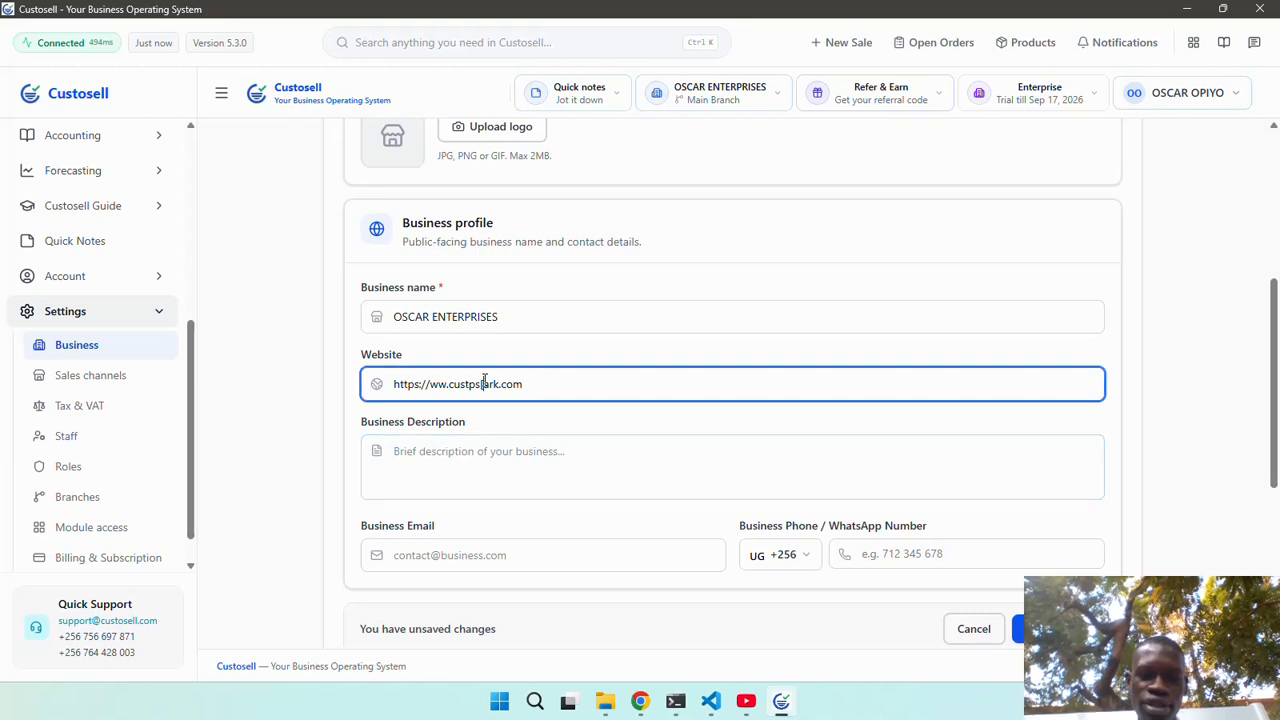
{"action": "key", "text": "BackSpace"}
{"action": "key", "text": "BackSpace"}
{"action": "type", "text": "ar"}
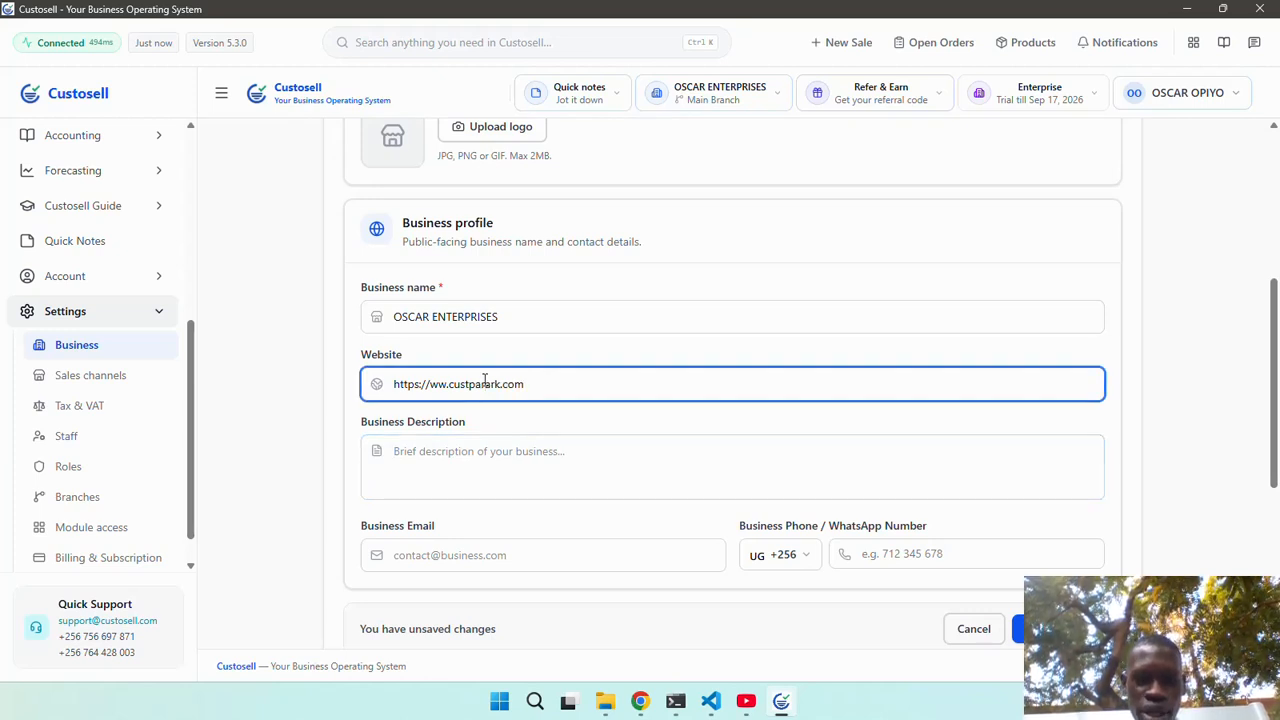
{"action": "key", "text": "BackSpace"}
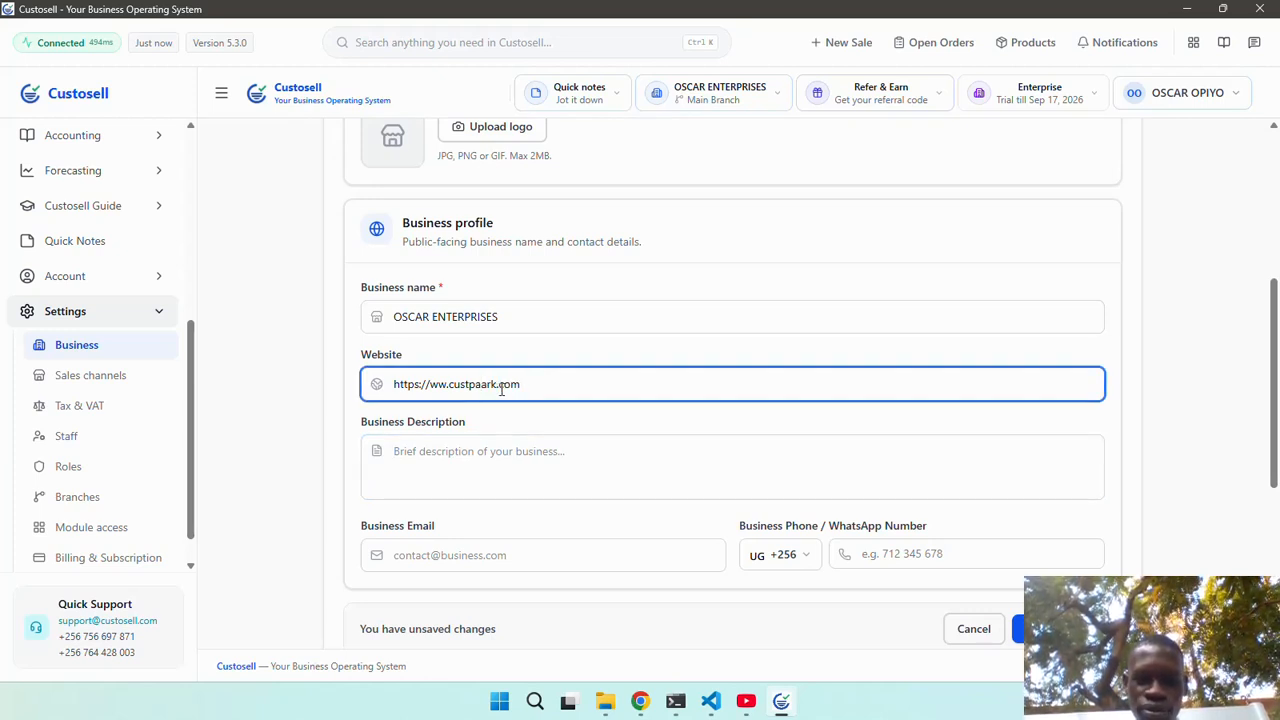
{"action": "key", "text": "BackSpace"}
Write the business description 'We deal in children's clothing'.
{"action": "left_click", "coordinate": [481, 452]}
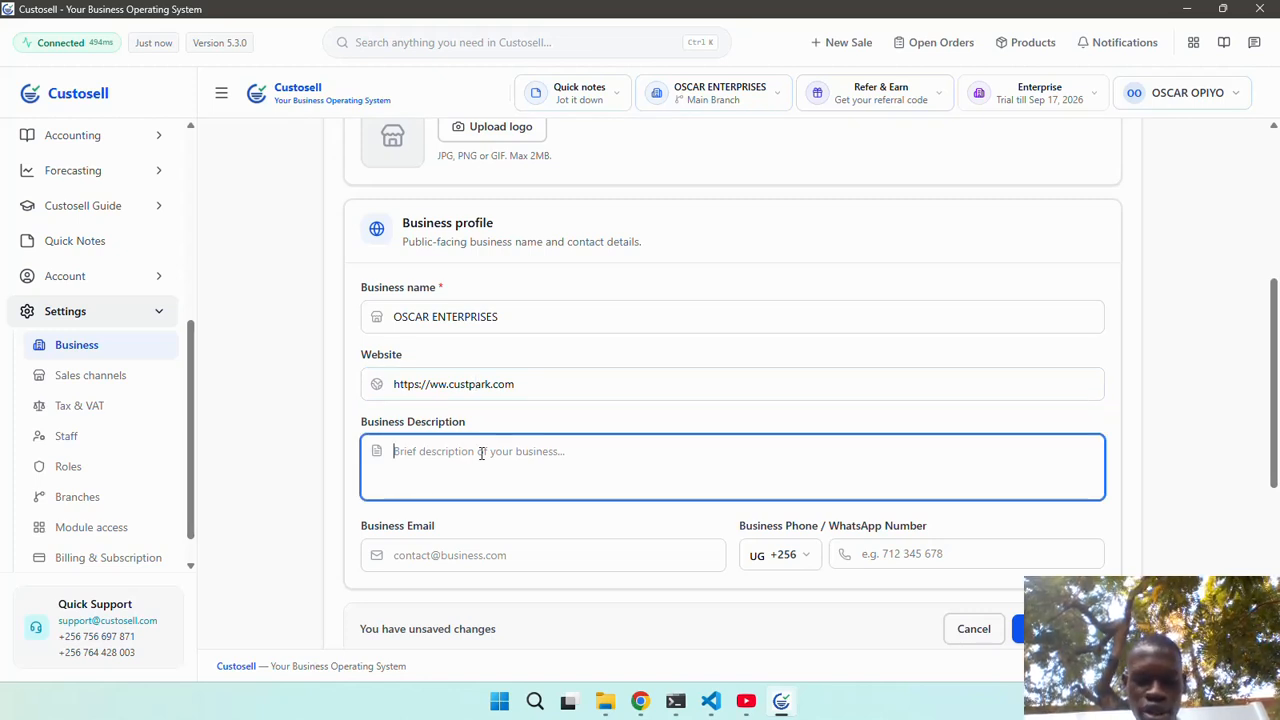
{"action": "type", "text": "We"}
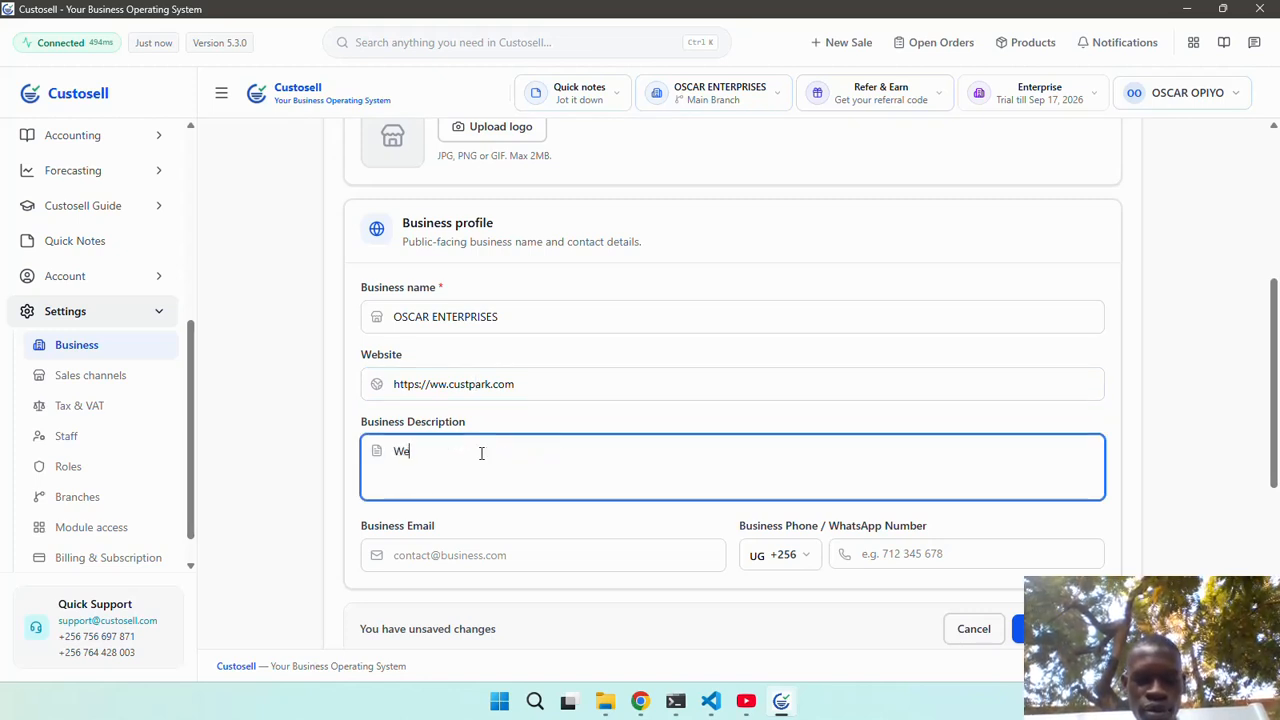
{"action": "type", "text": " deal i"}
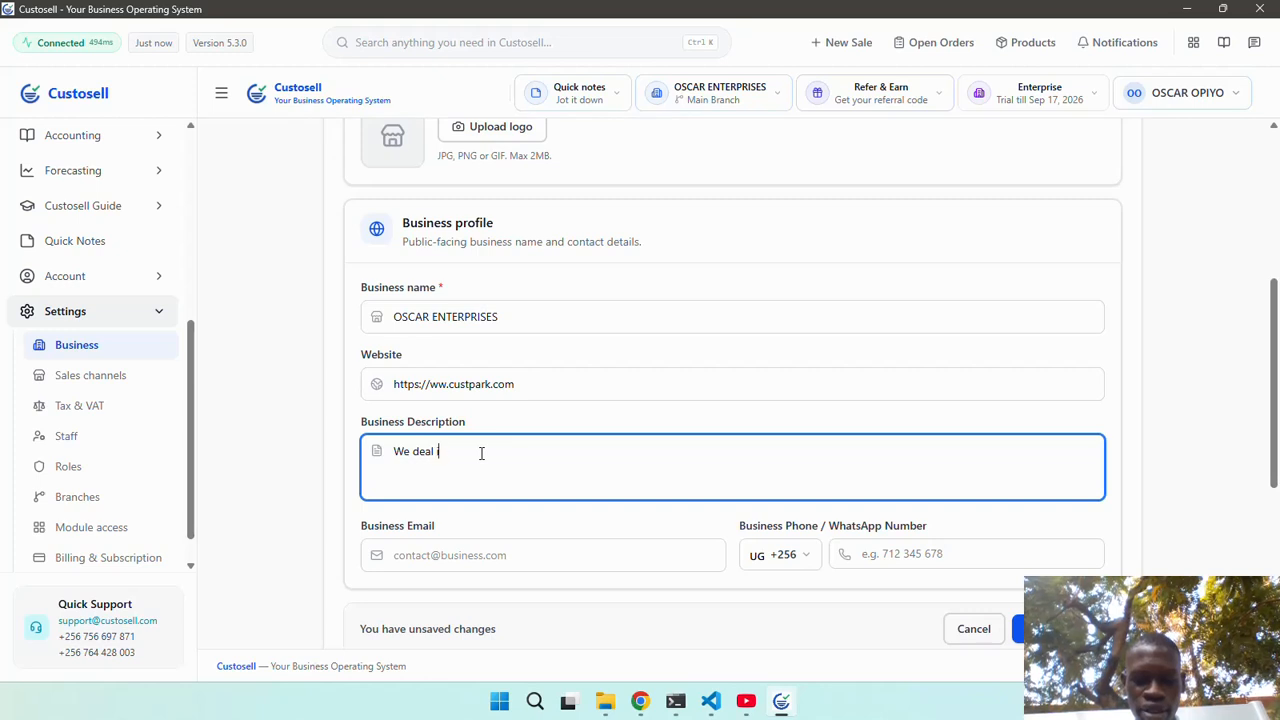
{"action": "type", "text": "n"}
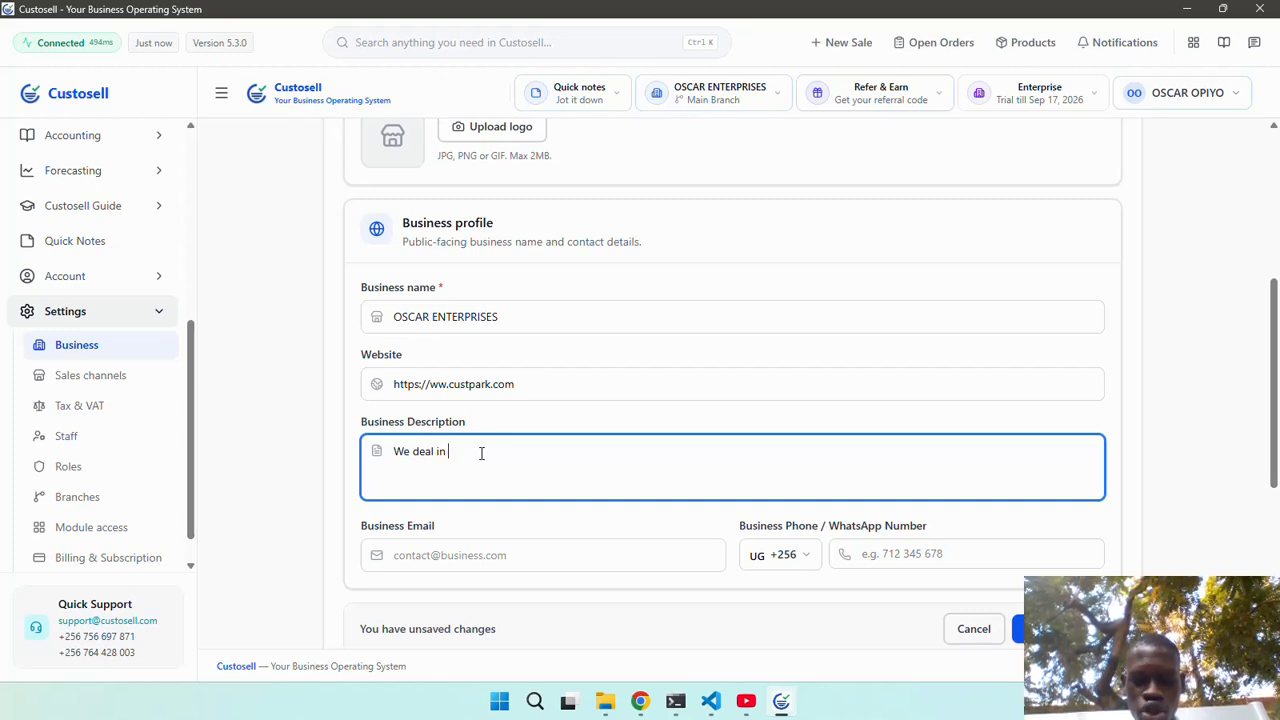
{"action": "type", "text": " oil"}
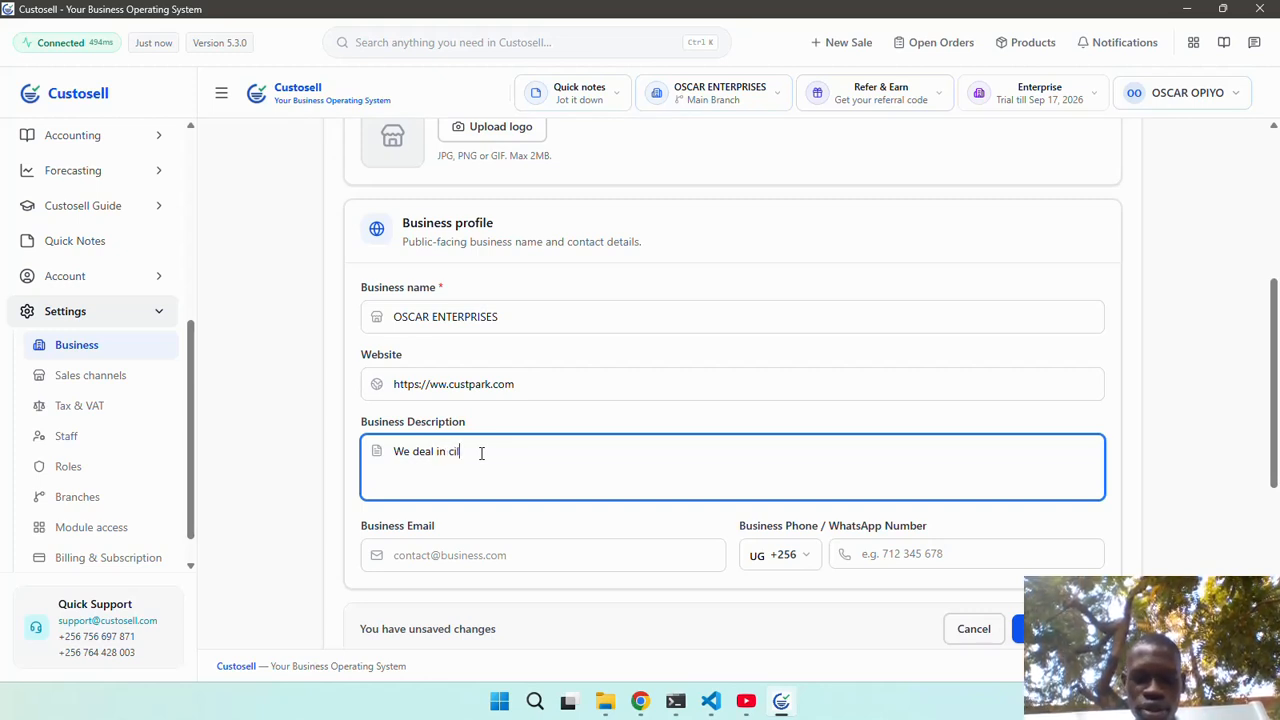
{"action": "type", "text": "hild"}
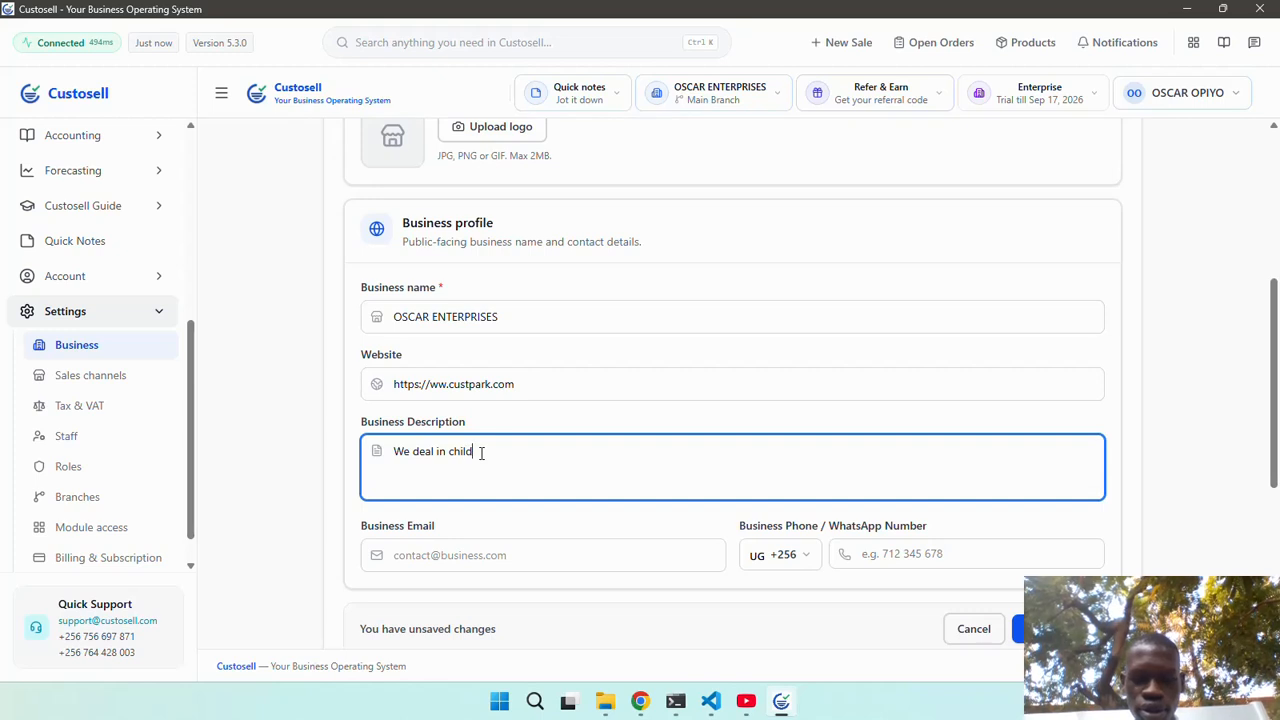
{"action": "type", "text": "ren's "}
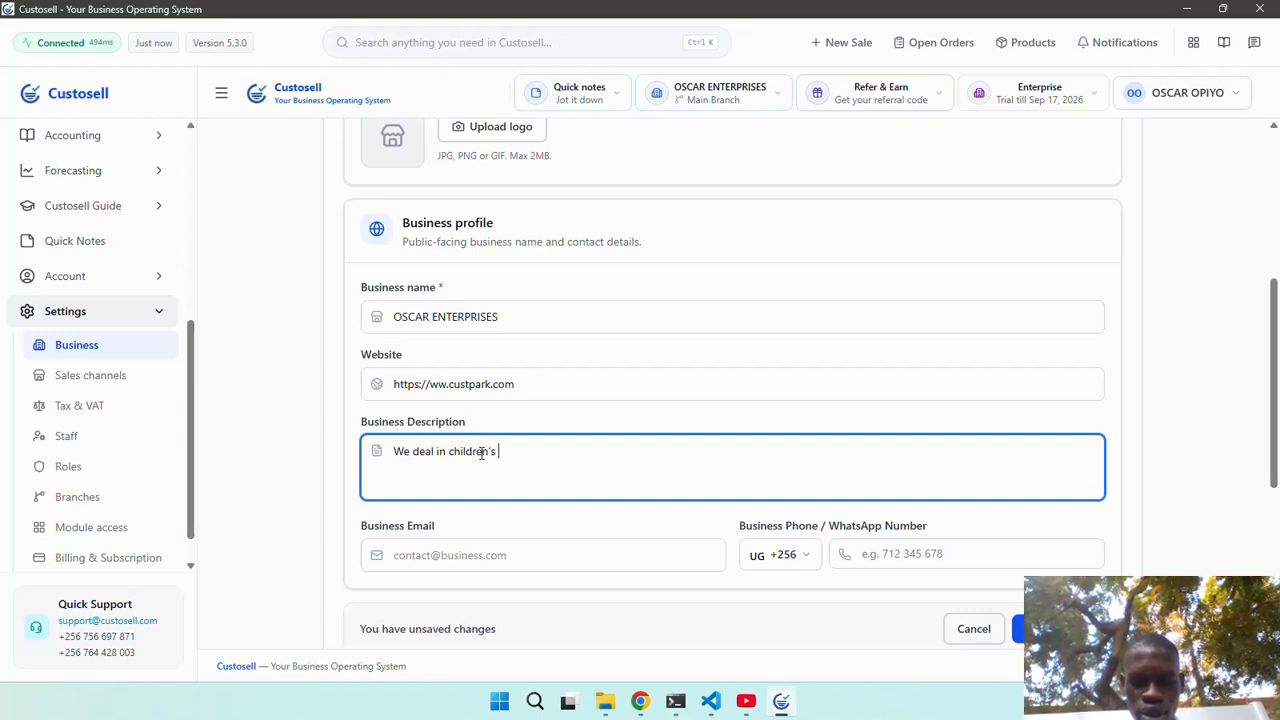
{"action": "type", "text": "clothing."}
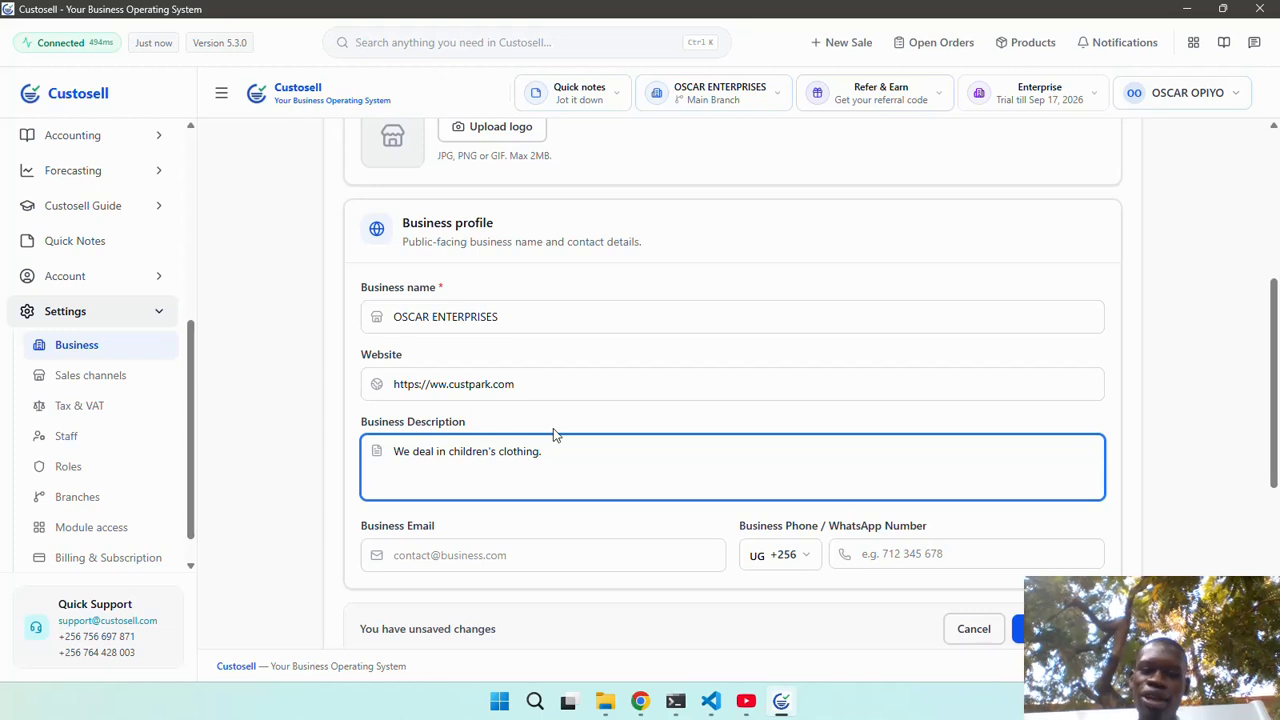
{"action": "scroll", "coordinate": [553, 428], "scroll_direction": "down", "scroll_amount": 2}
Enter the business e-mail address and phone number in the profile.
{"action": "left_click", "coordinate": [529, 352]}
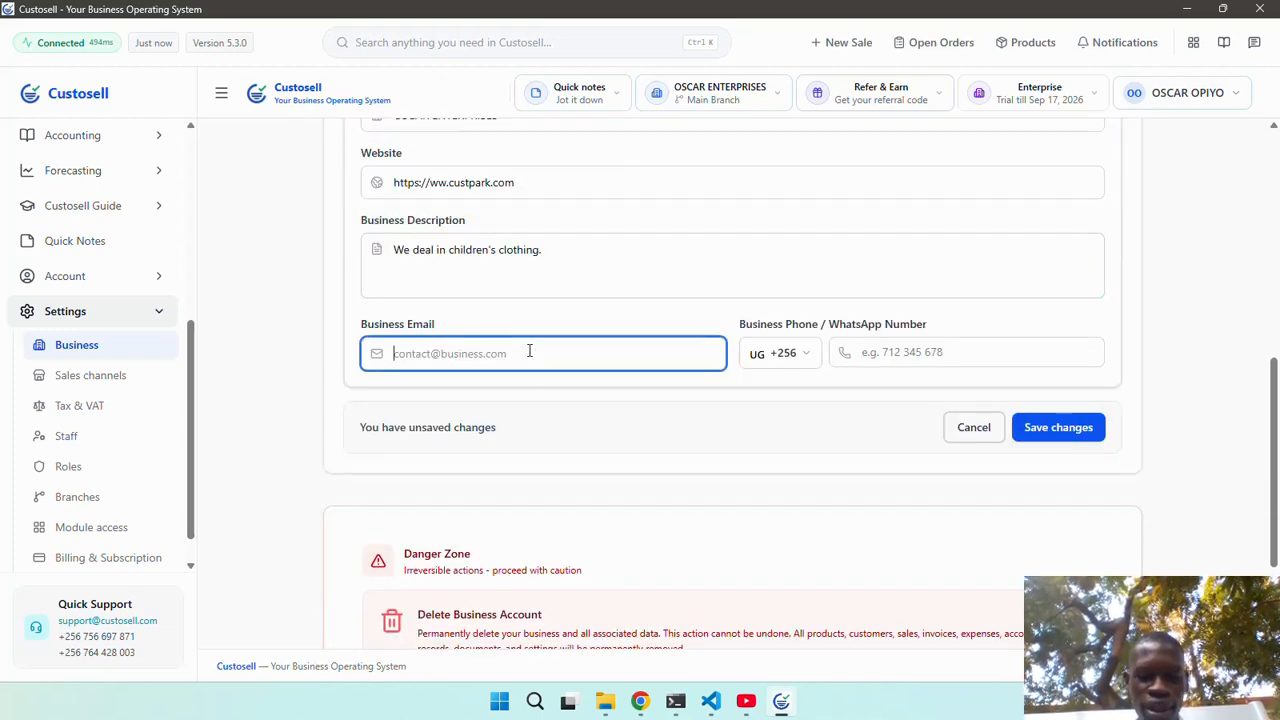
{"action": "type", "text": "my"}
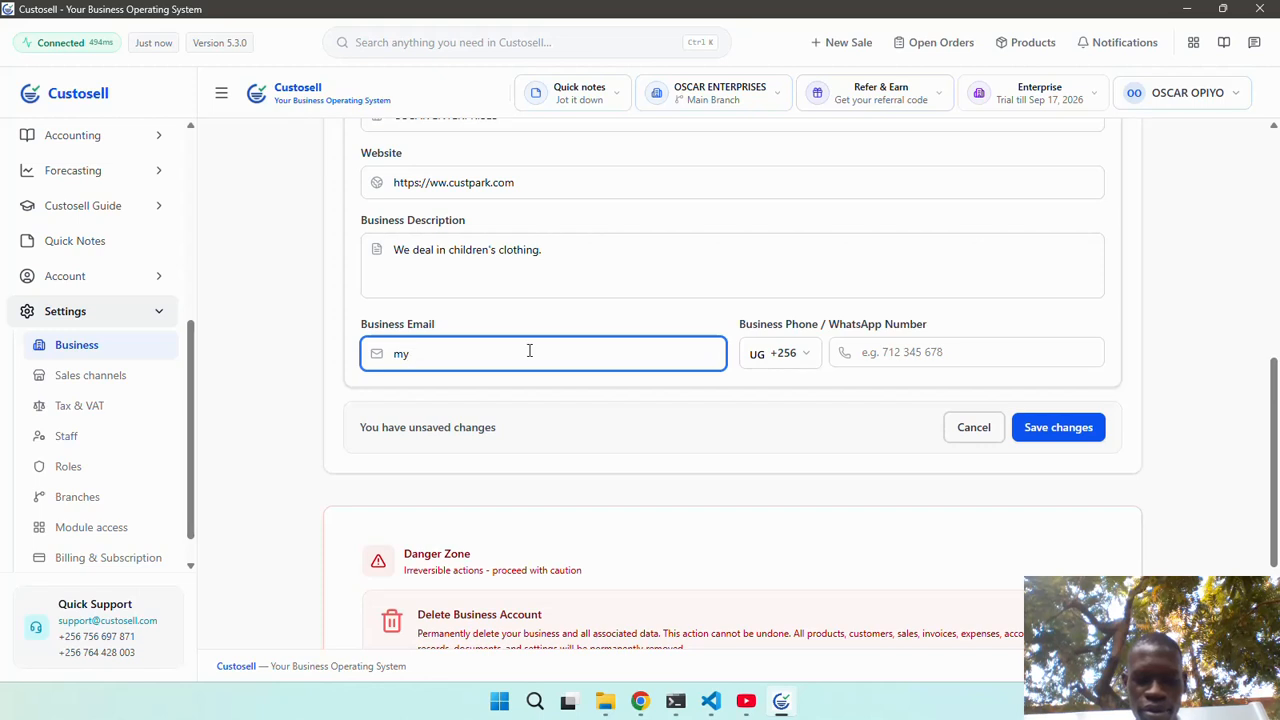
{"action": "type", "text": "b"}
{"action": "key", "text": "BackSpace"}
{"action": "key", "text": "BackSpace"}
{"action": "key", "text": "BackSpace"}
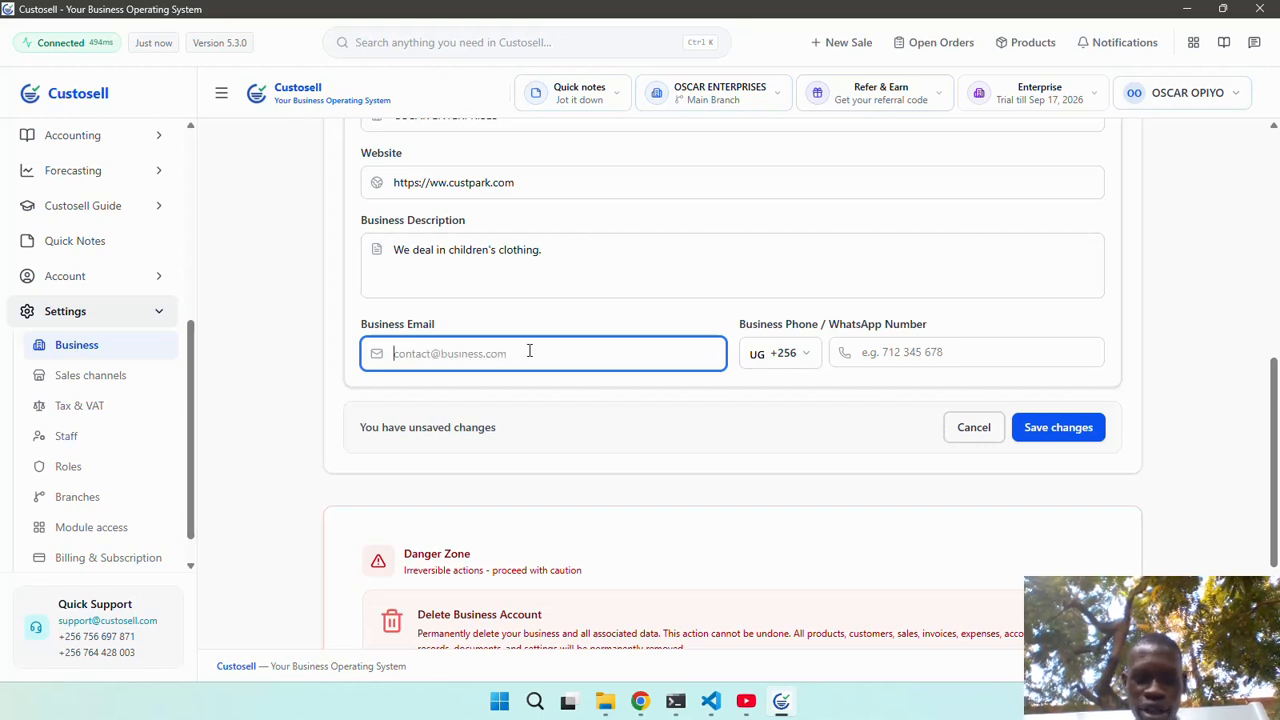
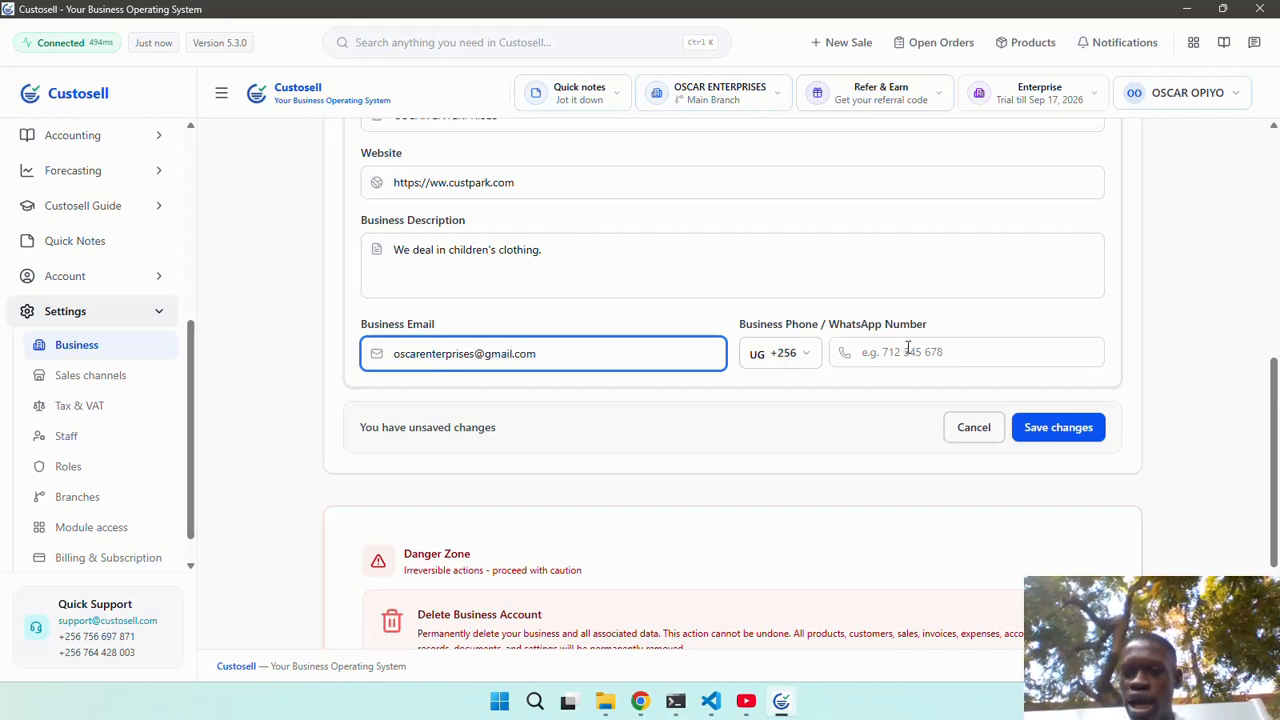
{"action": "left_click", "coordinate": [907, 347]}
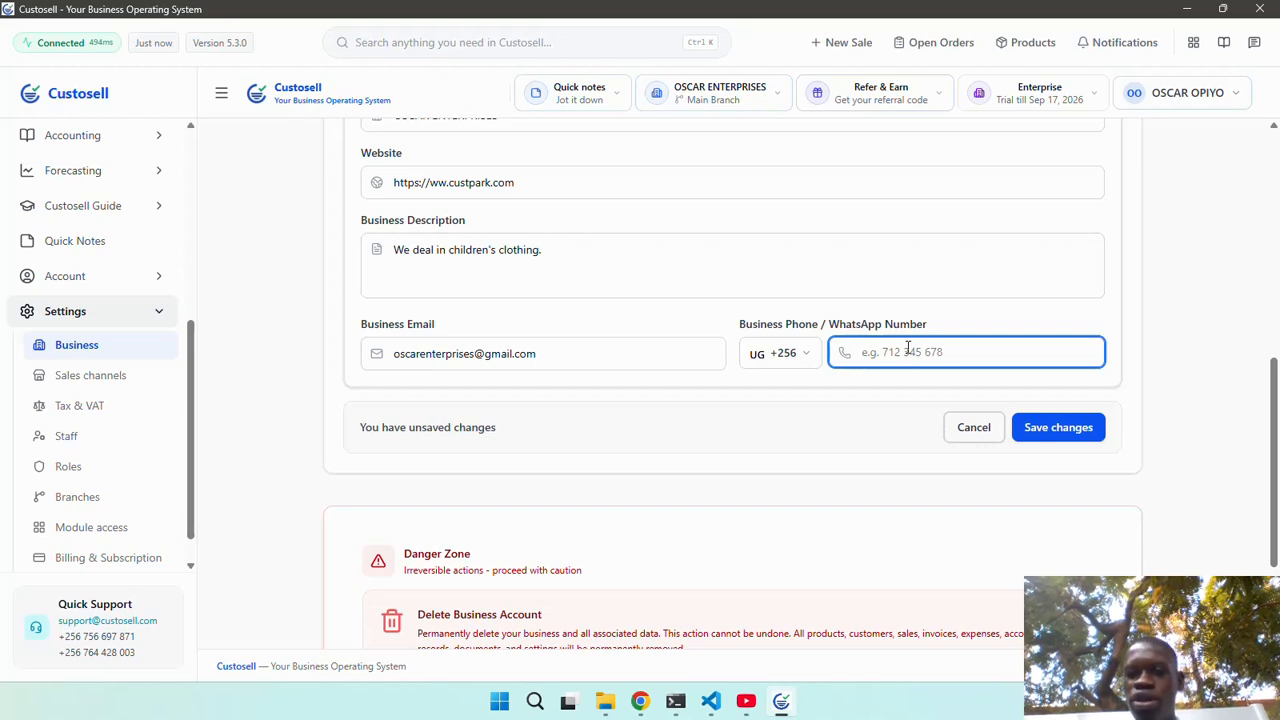
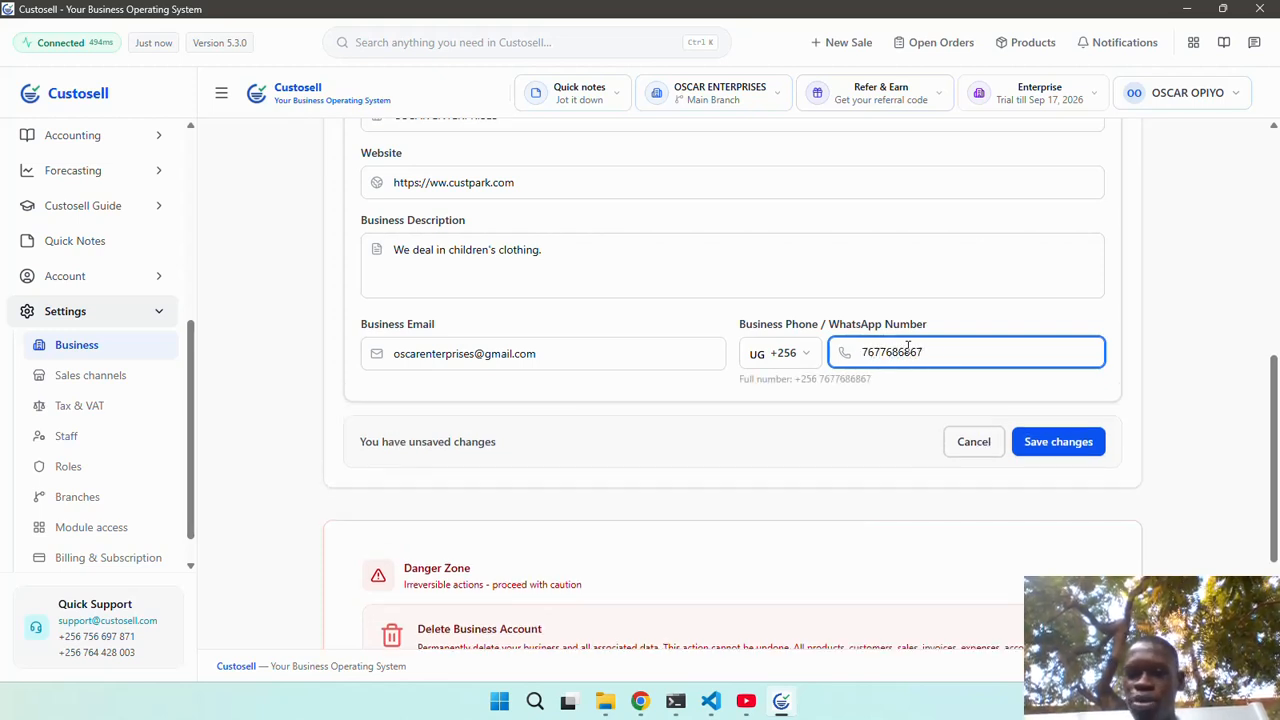
Save the updated business profile.
{"action": "left_click", "coordinate": [1066, 441]}
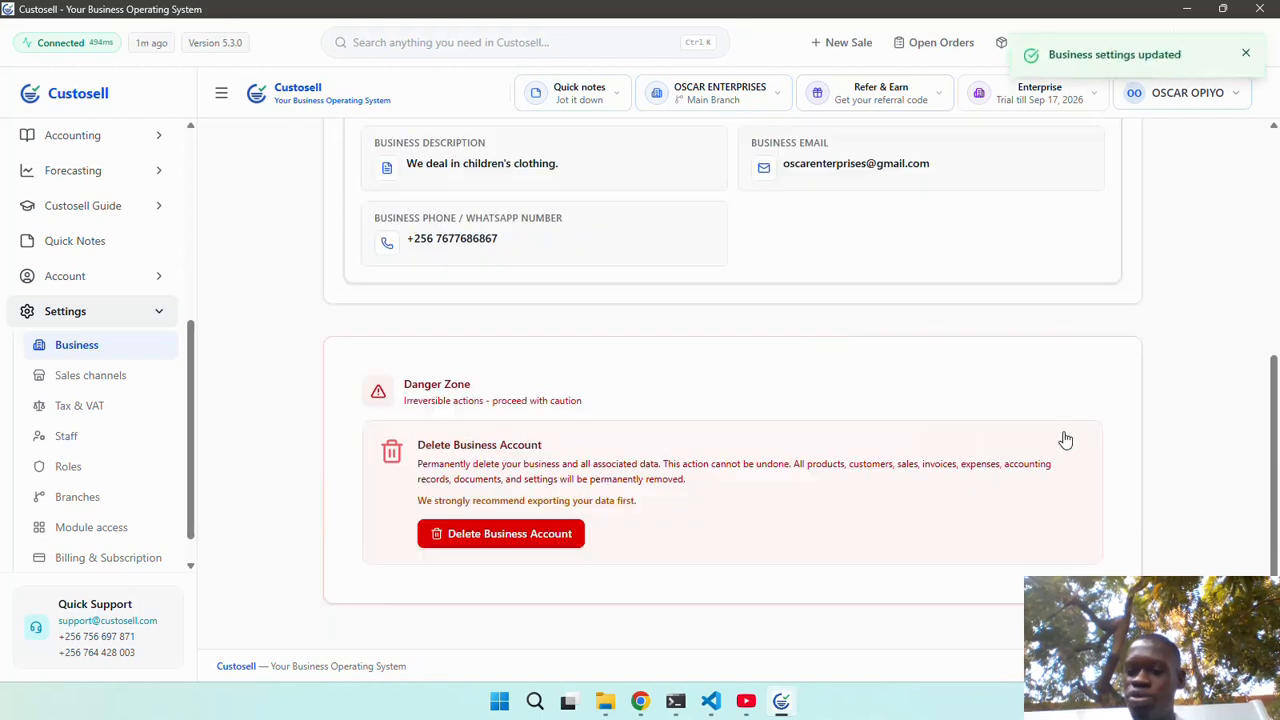
{"action": "scroll", "coordinate": [876, 349], "scroll_direction": "up", "scroll_amount": 3}
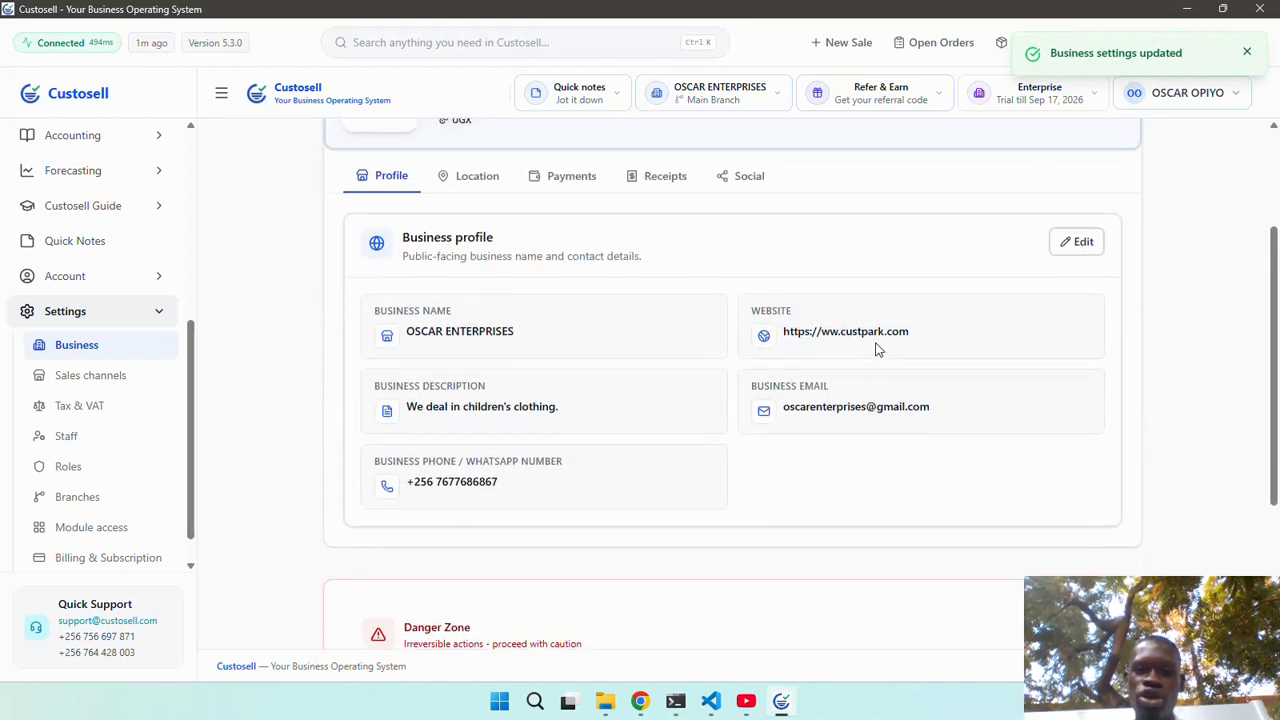
{"action": "scroll", "coordinate": [876, 349], "scroll_direction": "up", "scroll_amount": 2}
{"action": "scroll", "coordinate": [700, 411], "scroll_direction": "down", "scroll_amount": 2}
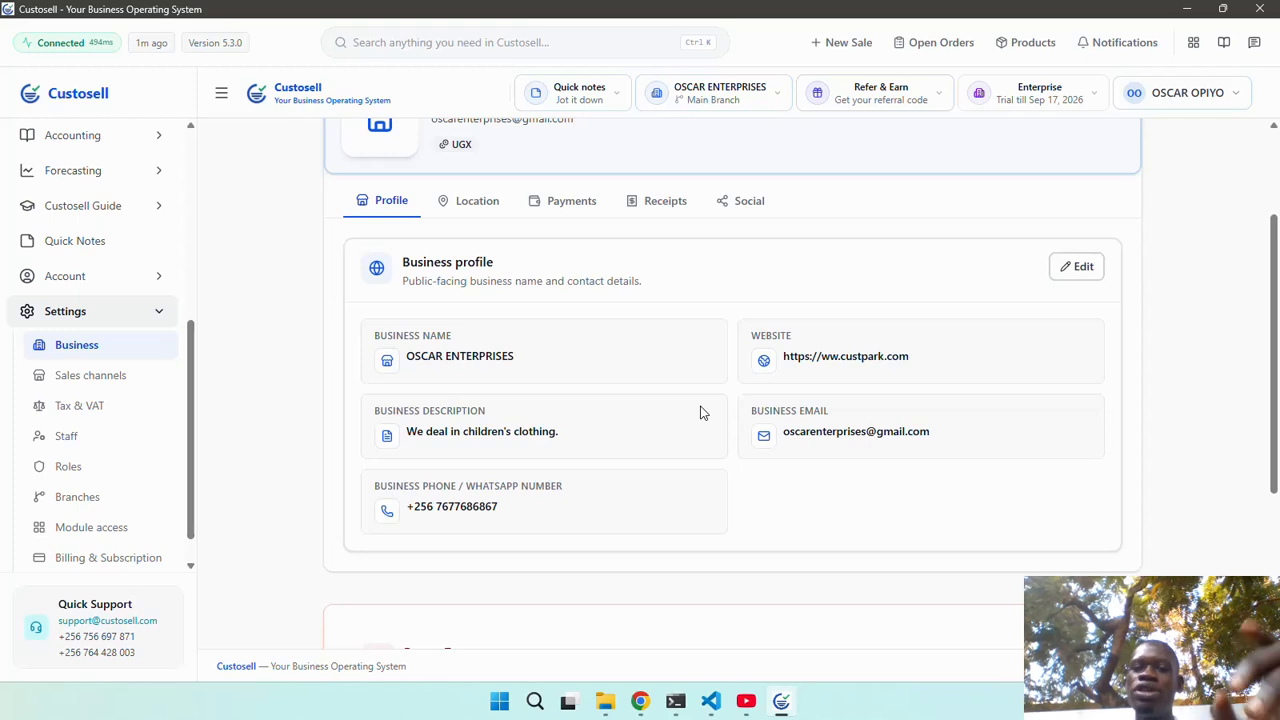
Show the Location & details section, empty apart from Uganda and UGX.
{"action": "left_click", "coordinate": [484, 216]}
{"action": "scroll", "coordinate": [618, 342], "scroll_direction": "down", "scroll_amount": 2}
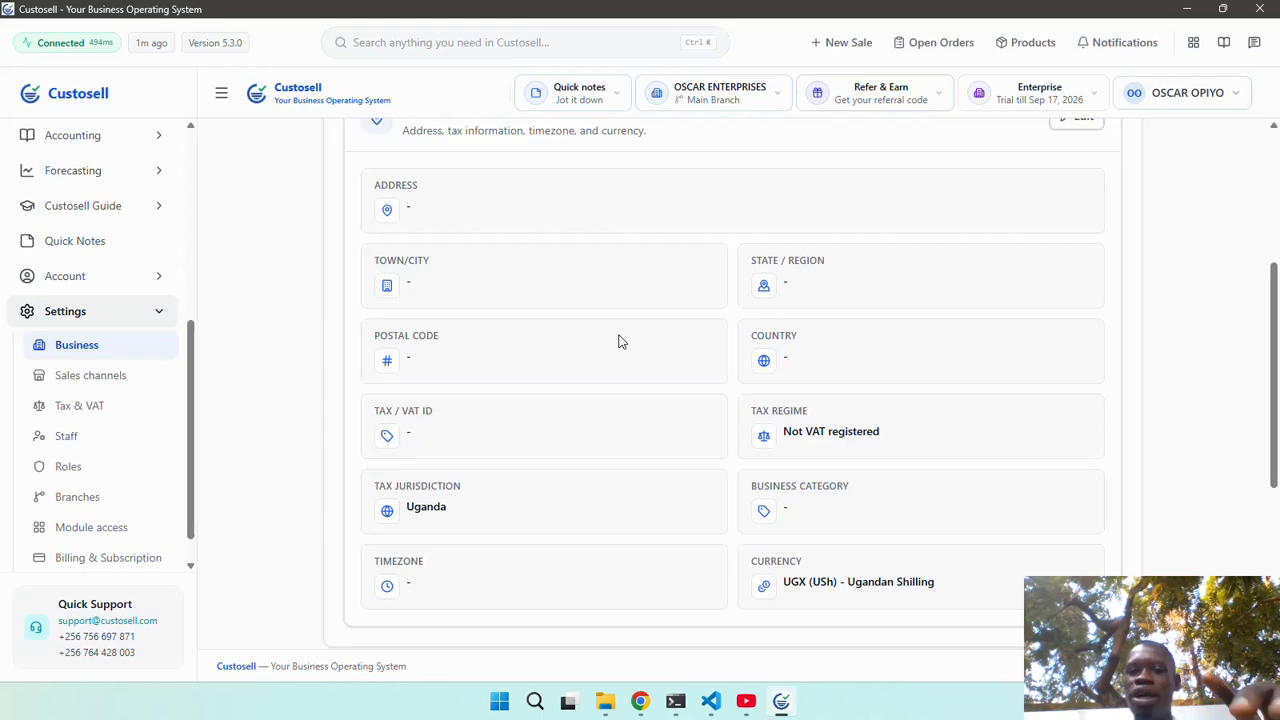
{"action": "scroll", "coordinate": [618, 342], "scroll_direction": "up", "scroll_amount": 1}
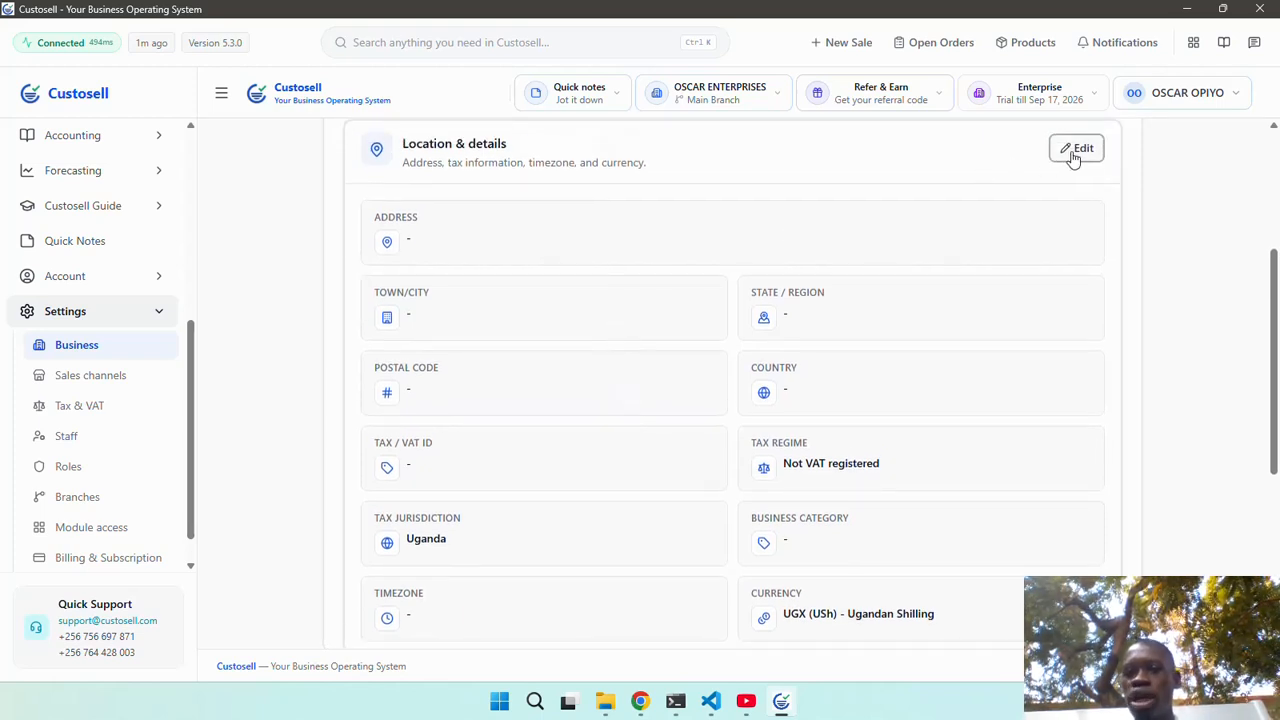
Enter the business street address in Location & details, correcting 'Unversity' to 'University'.
{"action": "left_click", "coordinate": [1073, 152]}
{"action": "left_click", "coordinate": [571, 247]}
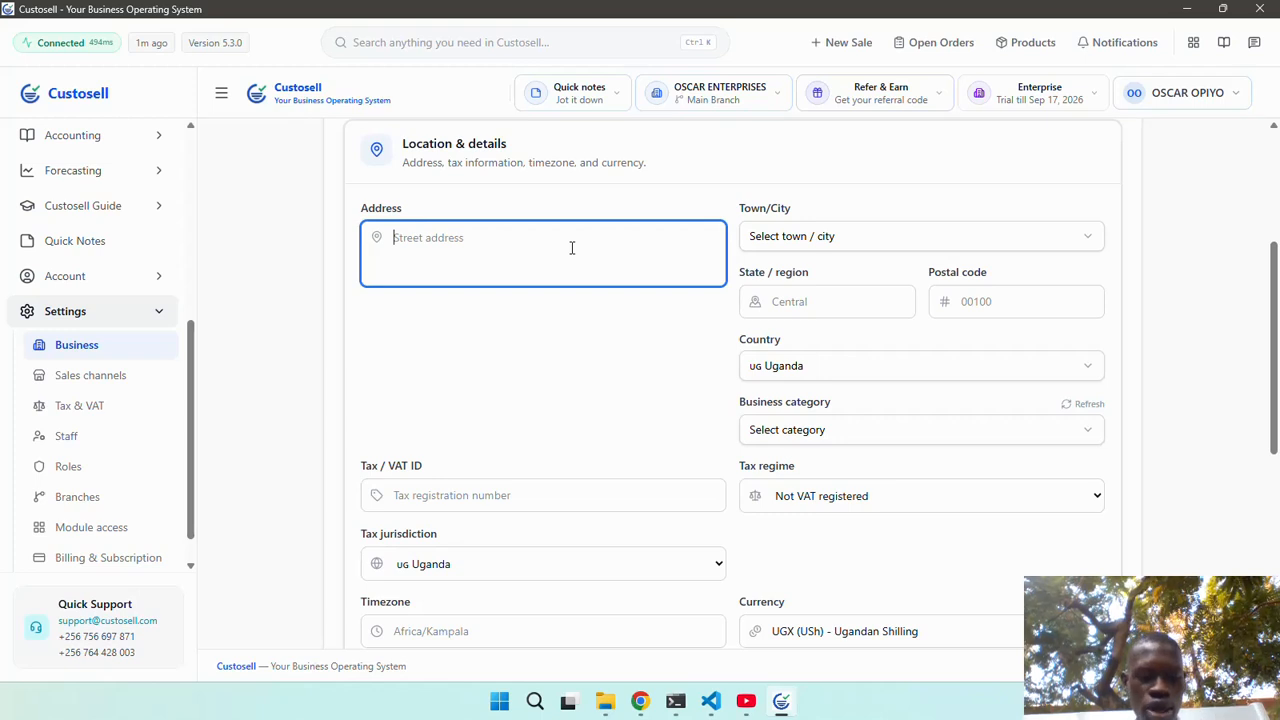
{"action": "type", "text": "Opposite"}
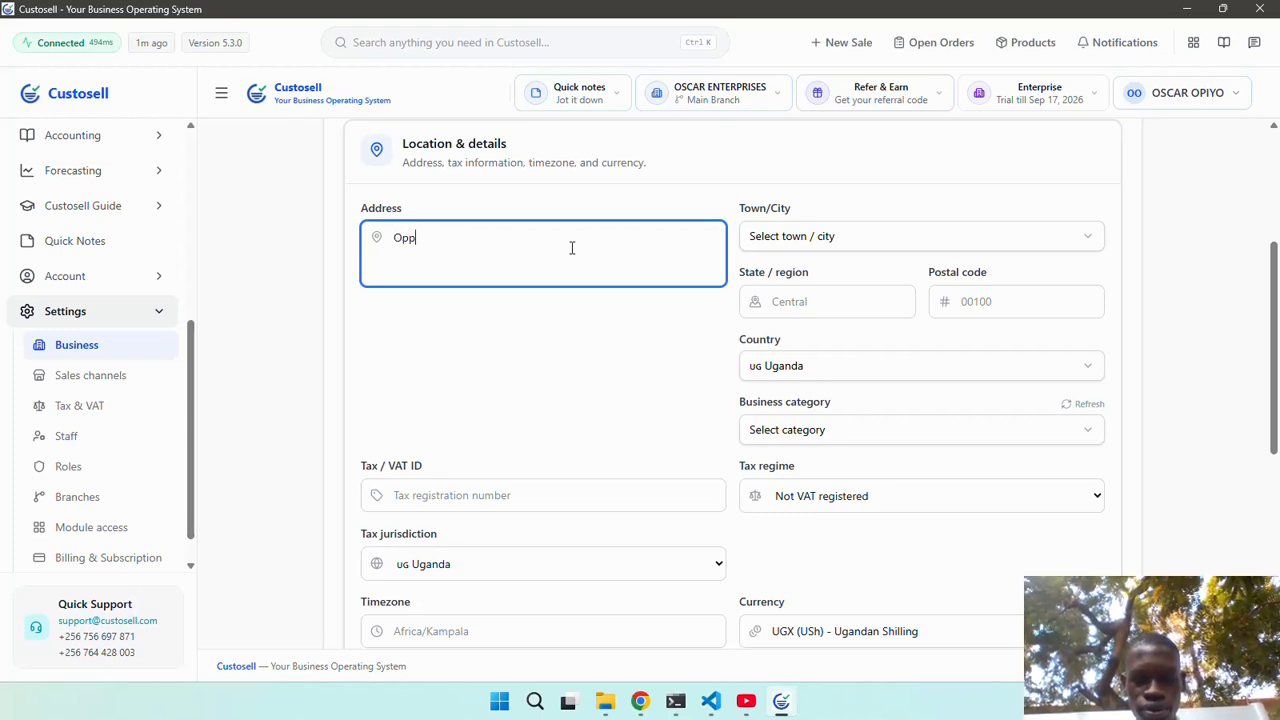
{"action": "type", "text": "Makerere "}
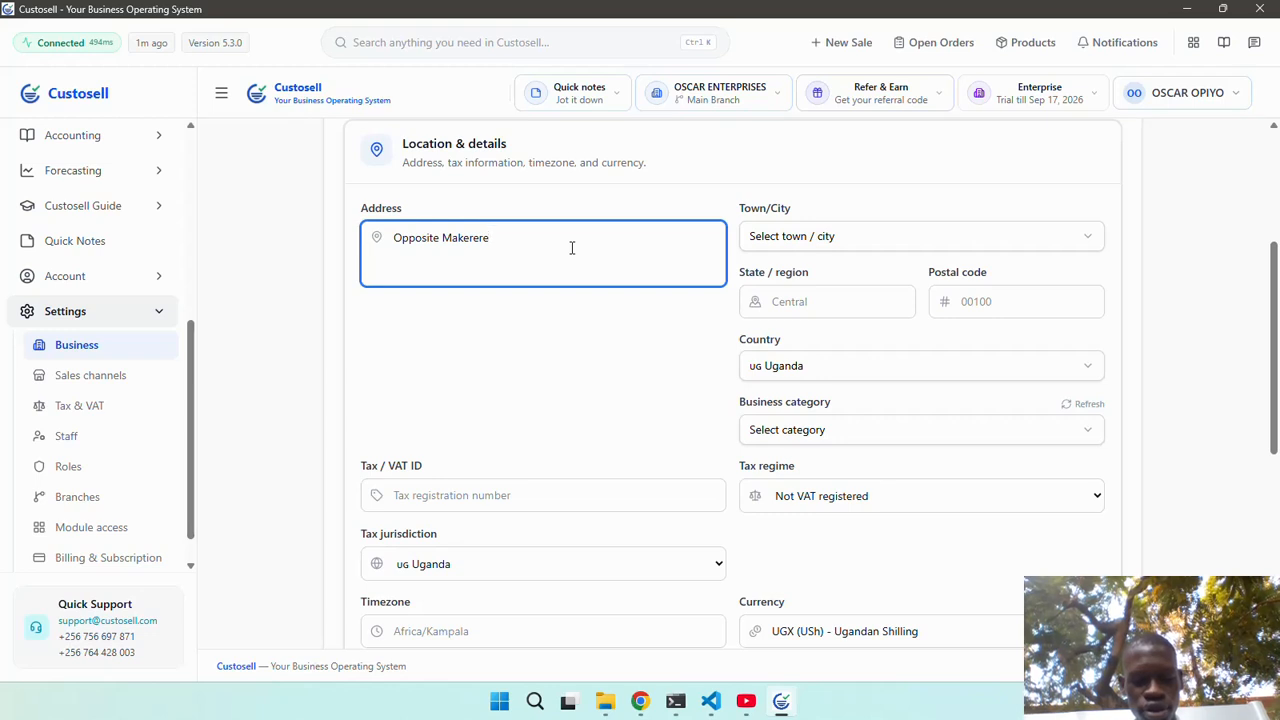
{"action": "type", "text": "Unversity "}
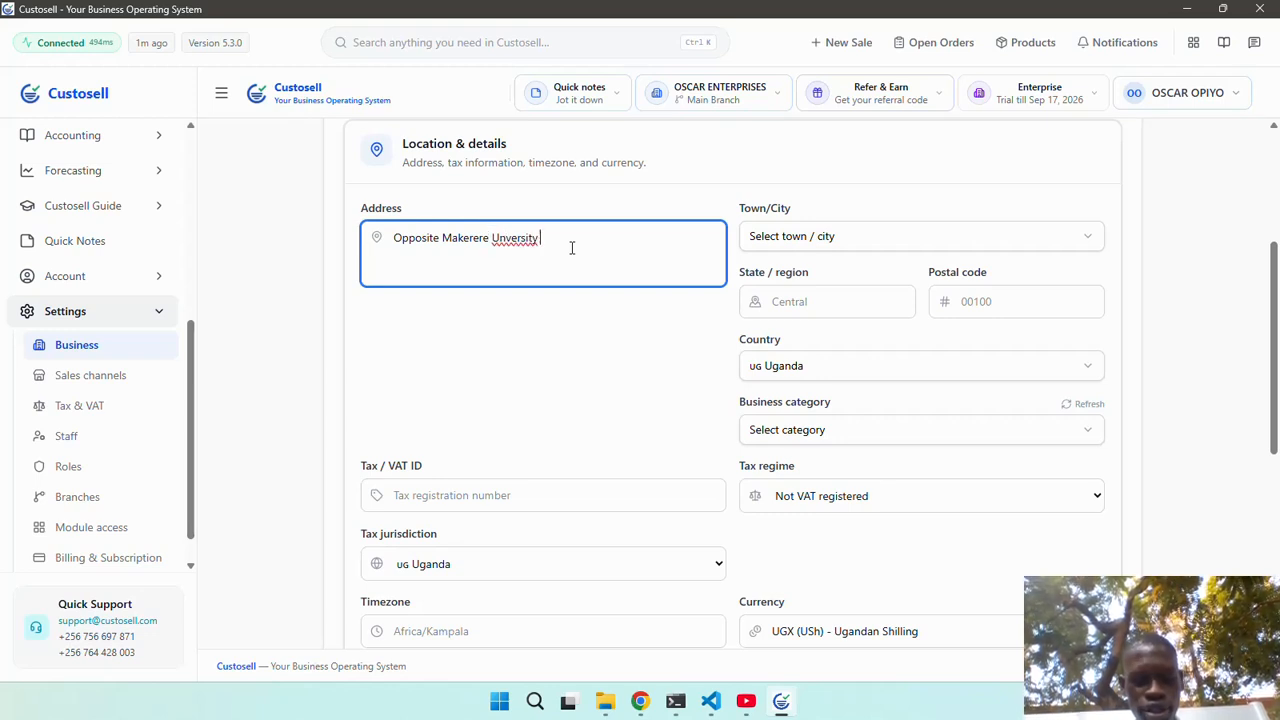
{"action": "type", "text": "Wester"}
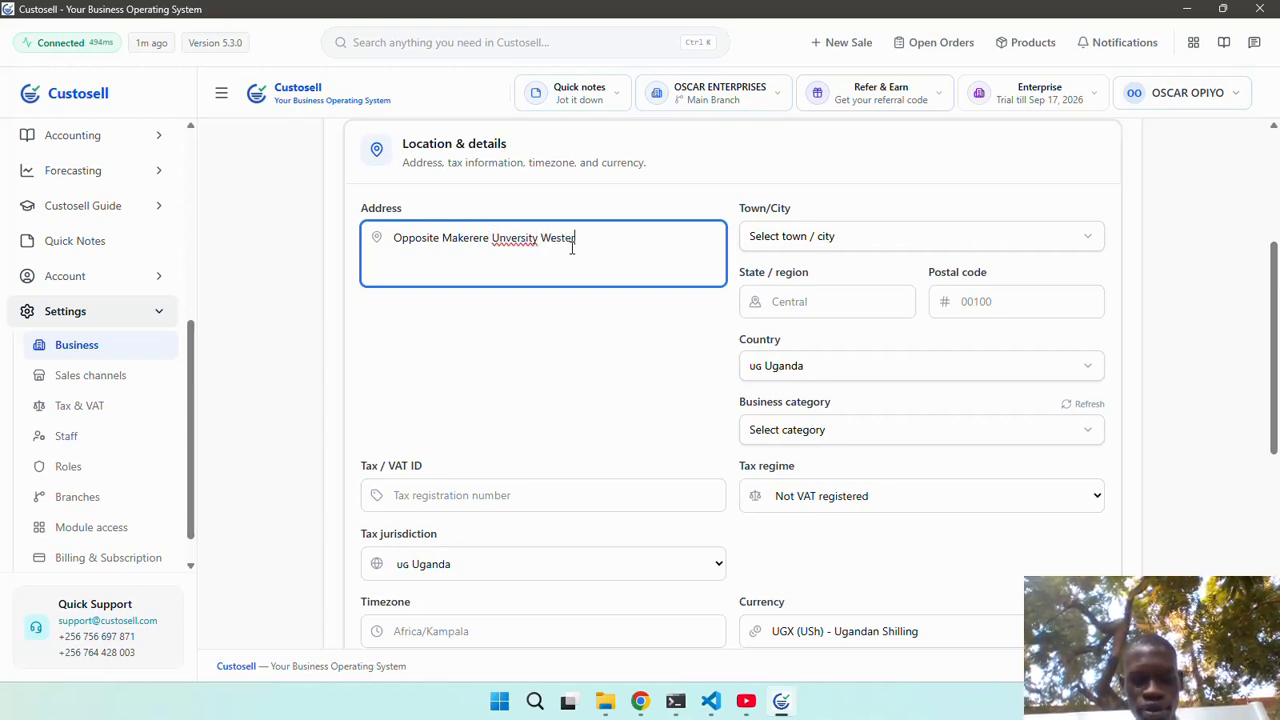
{"action": "type", "text": "n Wester"}
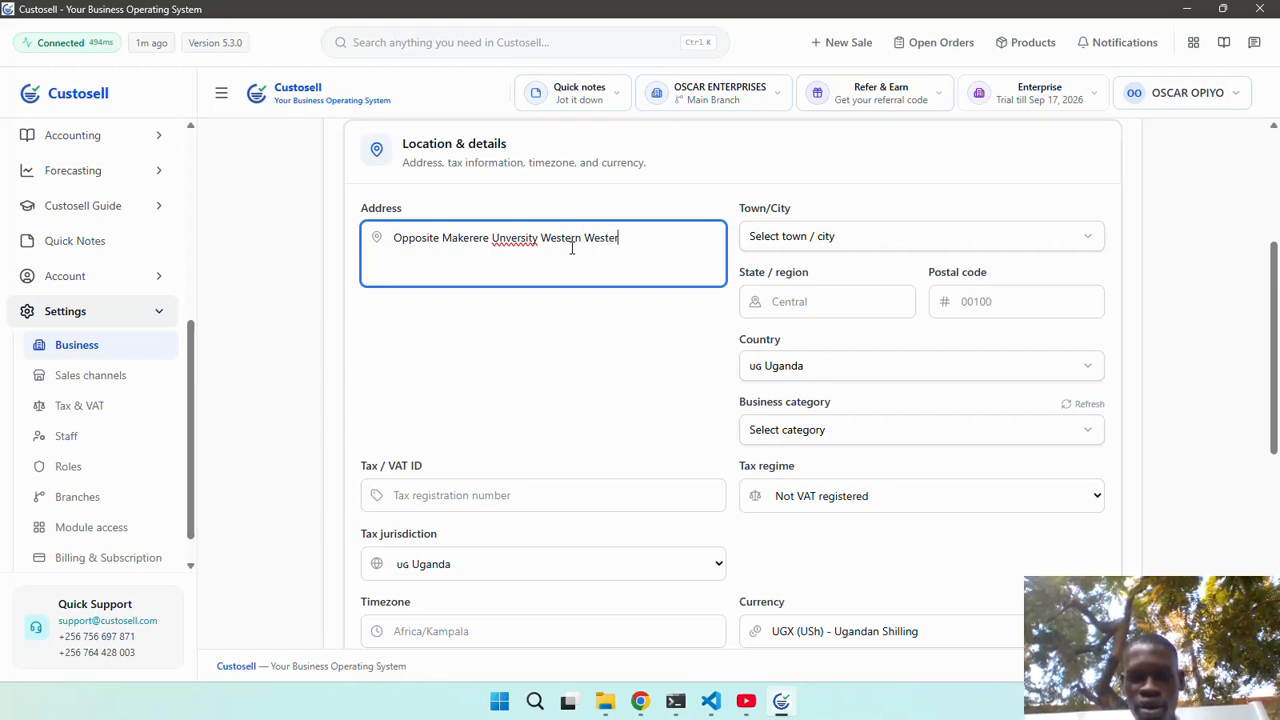
{"action": "type", "text": "n En"}
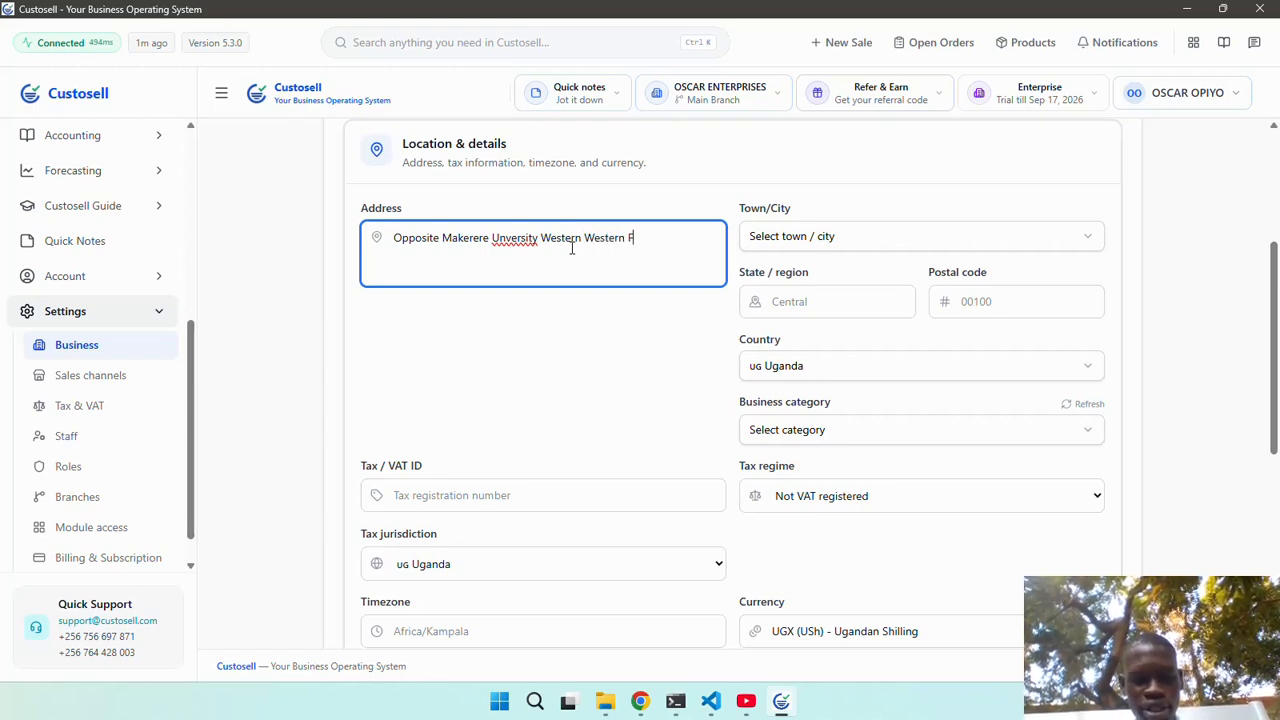
{"action": "key", "text": "BackSpace"}
{"action": "key", "text": "BackSpace"}
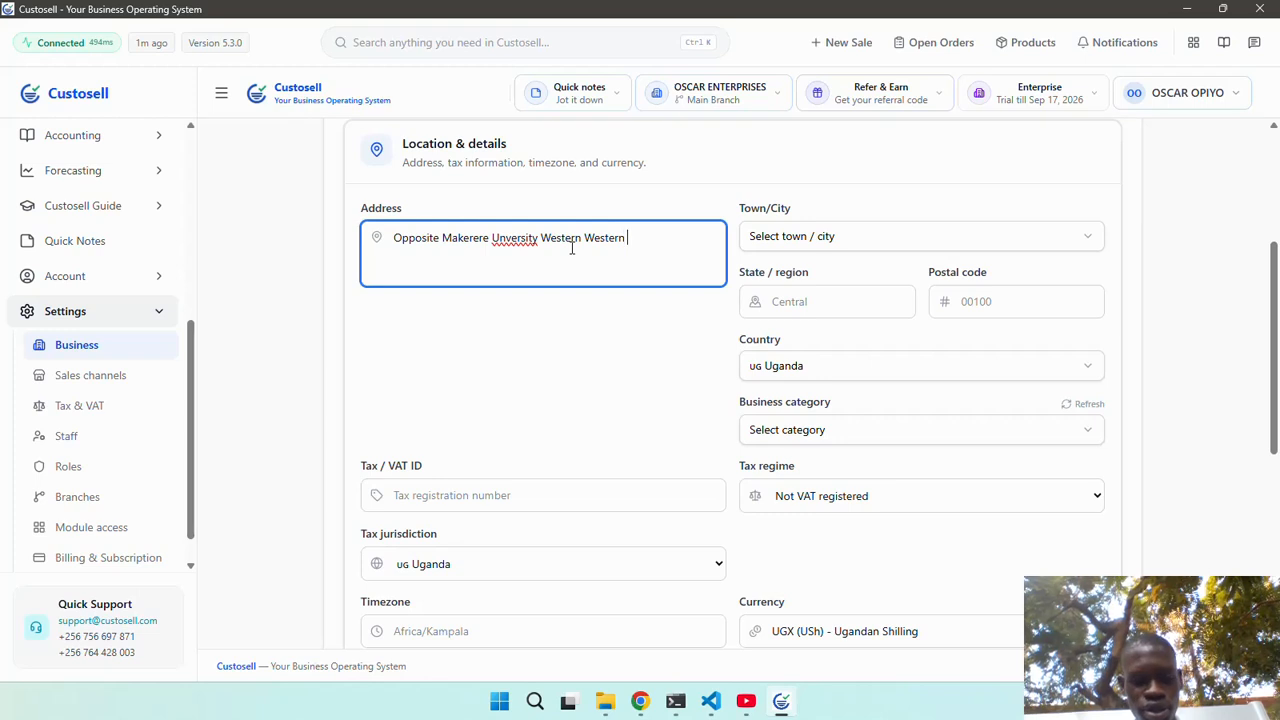
{"action": "type", "text": "Gate"}
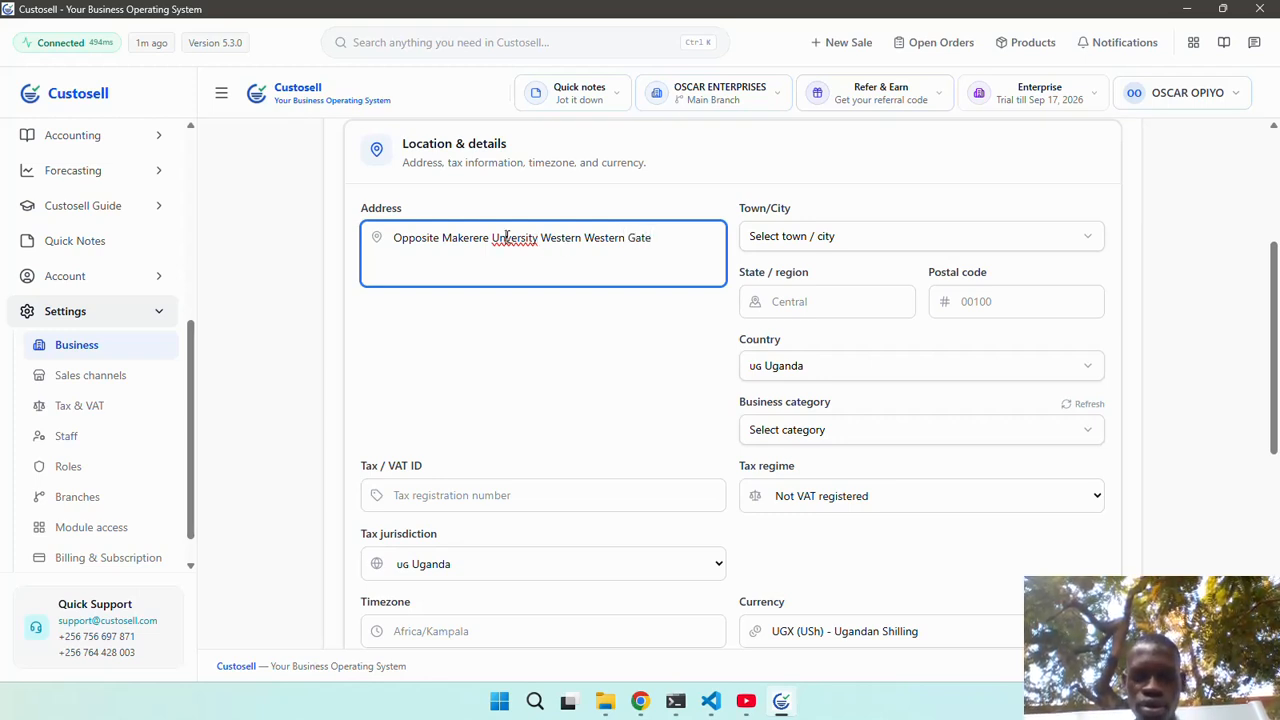
{"action": "left_click", "coordinate": [506, 237]}
{"action": "type", "text": "i"}
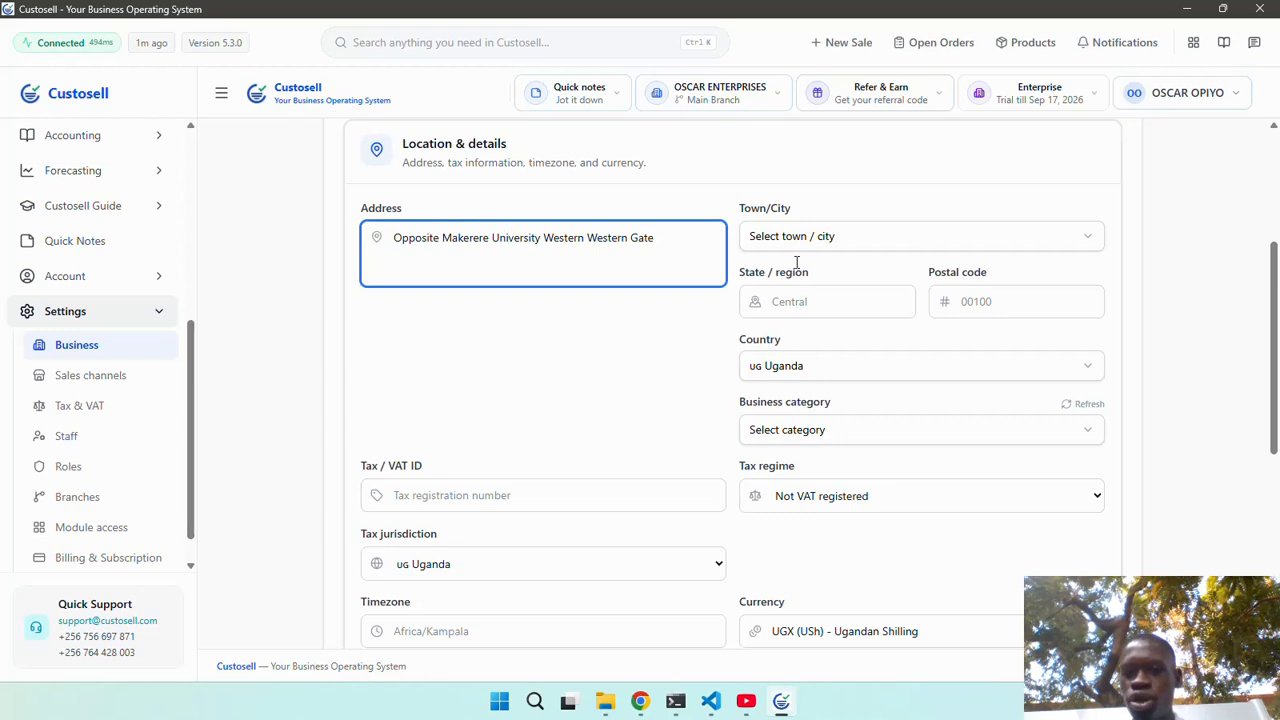
Set the town to Kampala and the business category to Tailoring & Fashion Design.
{"action": "left_click", "coordinate": [880, 238]}
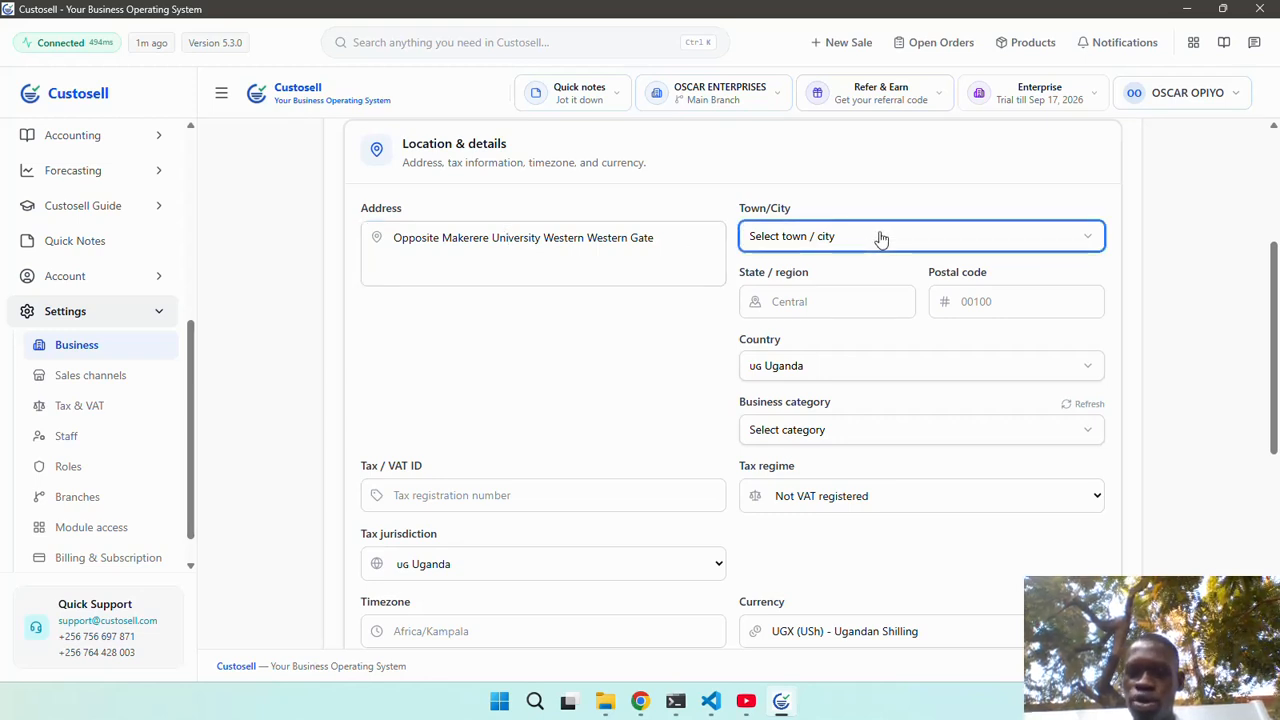
{"action": "left_click", "coordinate": [880, 238]}
{"action": "type", "text": "kampa"}
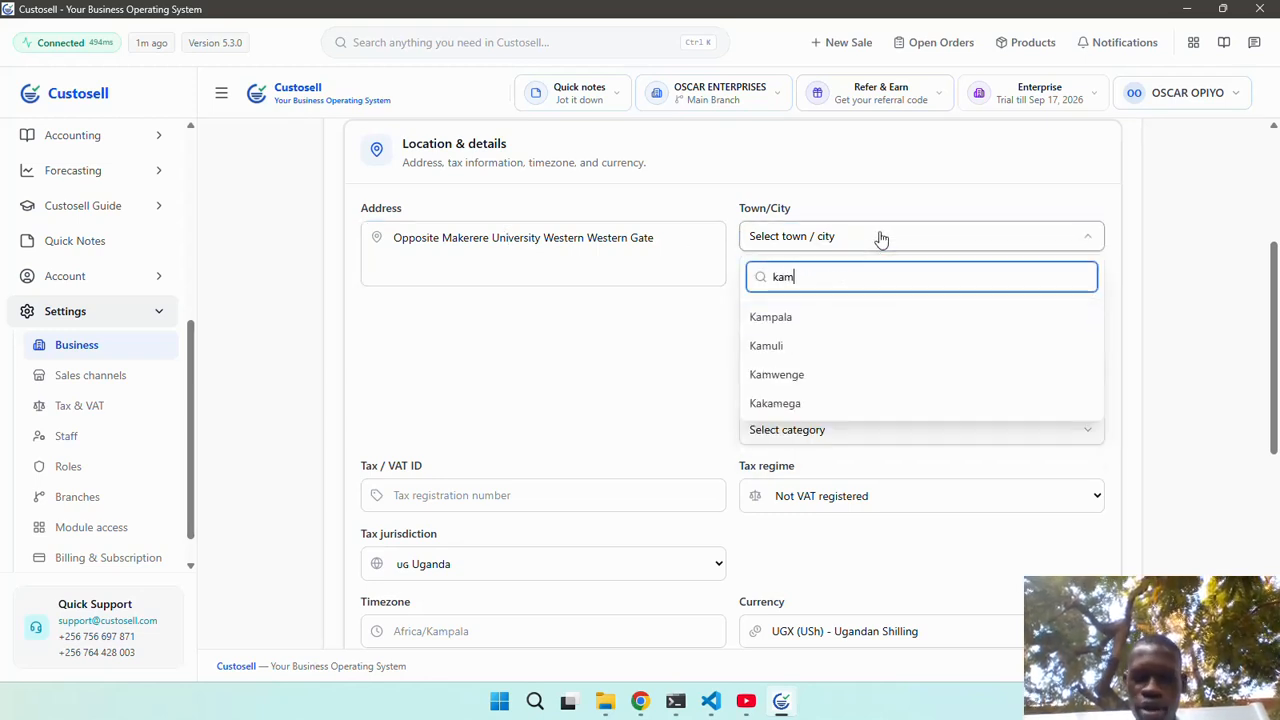
{"action": "left_click", "coordinate": [856, 328]}
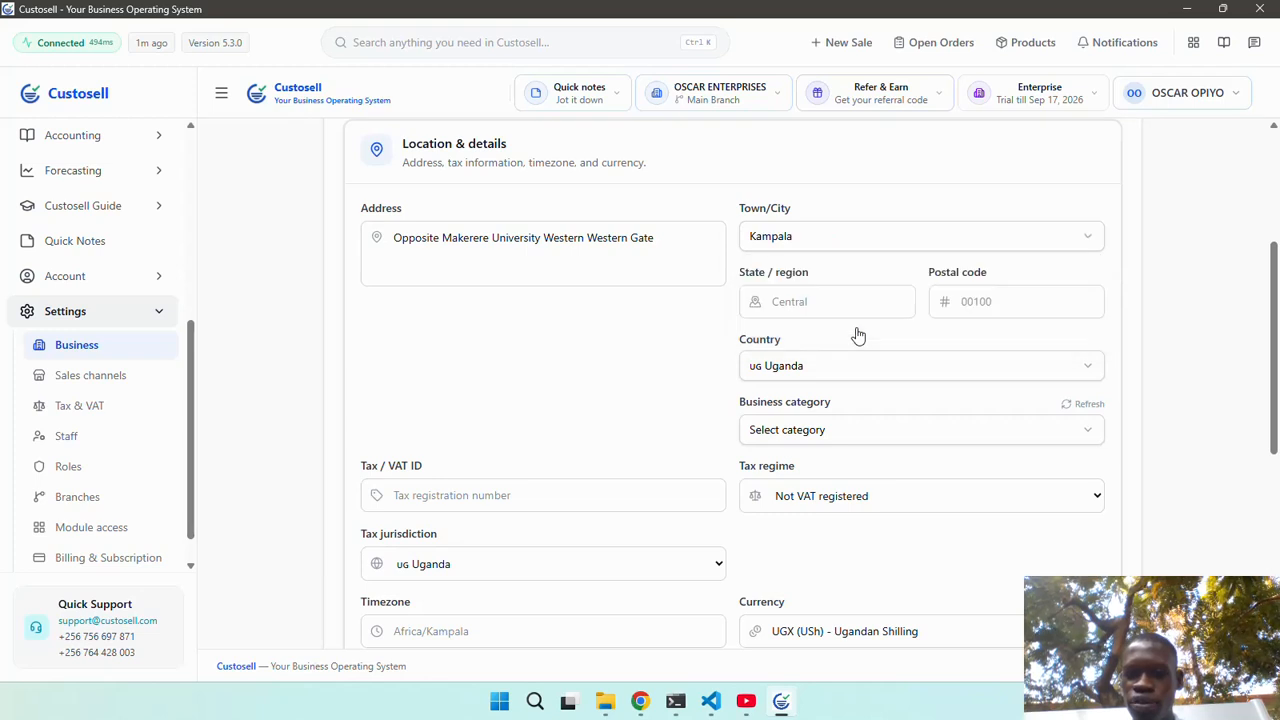
{"action": "left_click", "coordinate": [874, 432]}
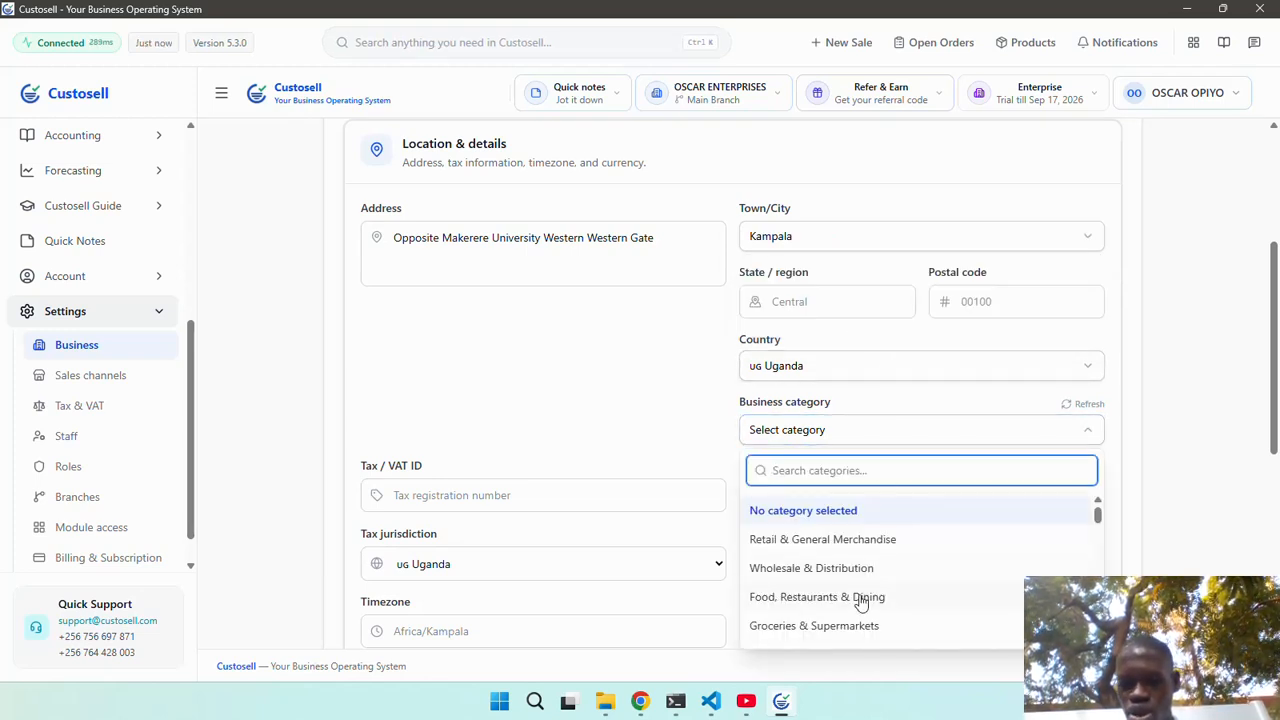
{"action": "scroll", "coordinate": [860, 603], "scroll_direction": "down", "scroll_amount": 5}
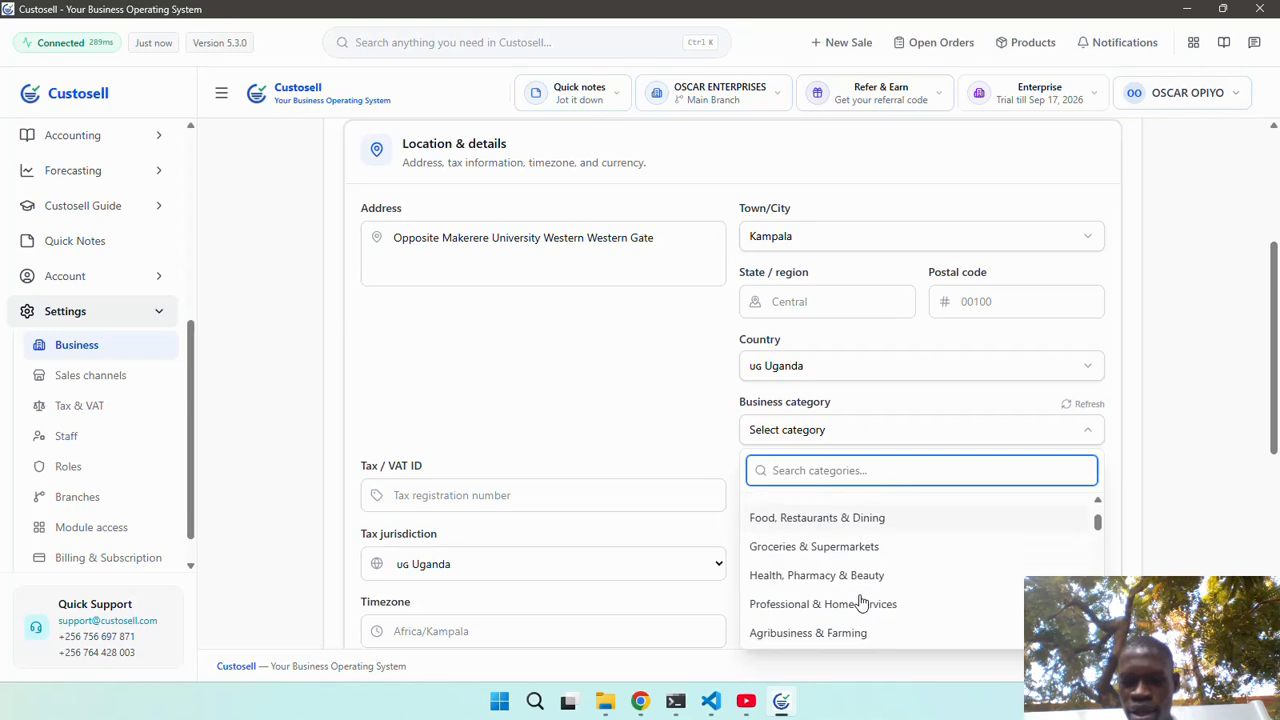
{"action": "scroll", "coordinate": [860, 603], "scroll_direction": "down", "scroll_amount": 3}
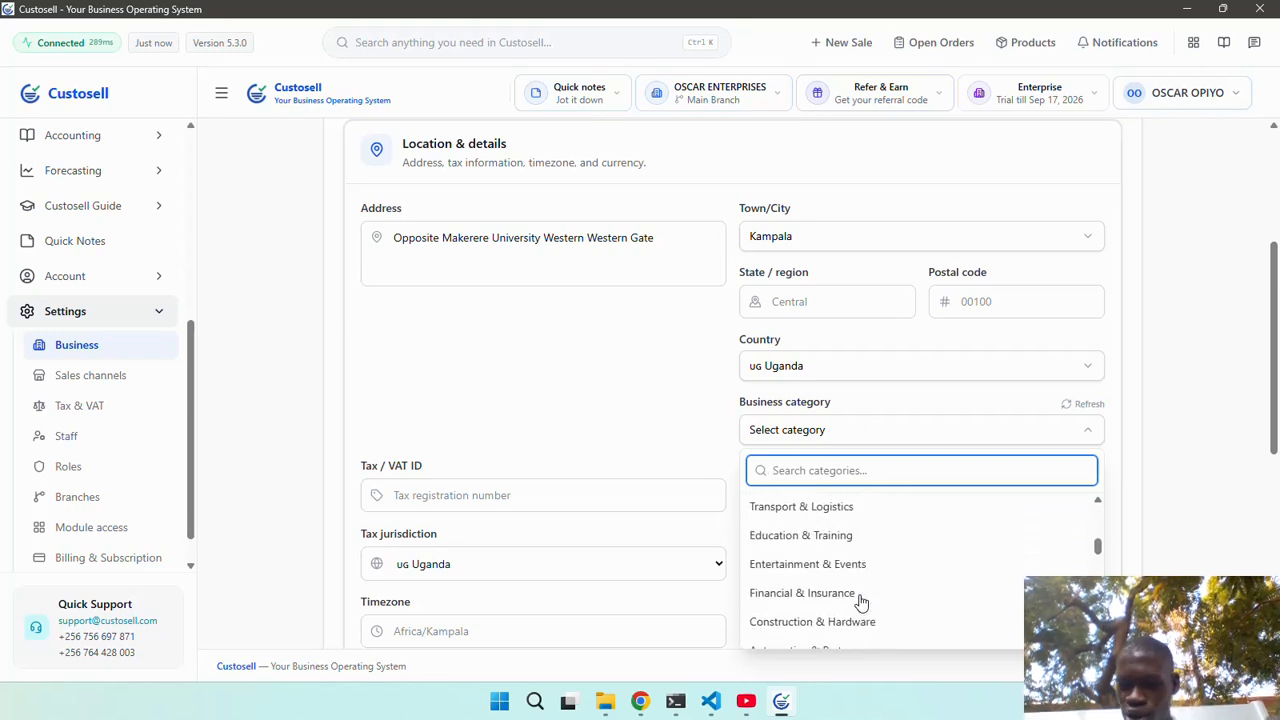
{"action": "scroll", "coordinate": [860, 601], "scroll_direction": "down", "scroll_amount": 2}
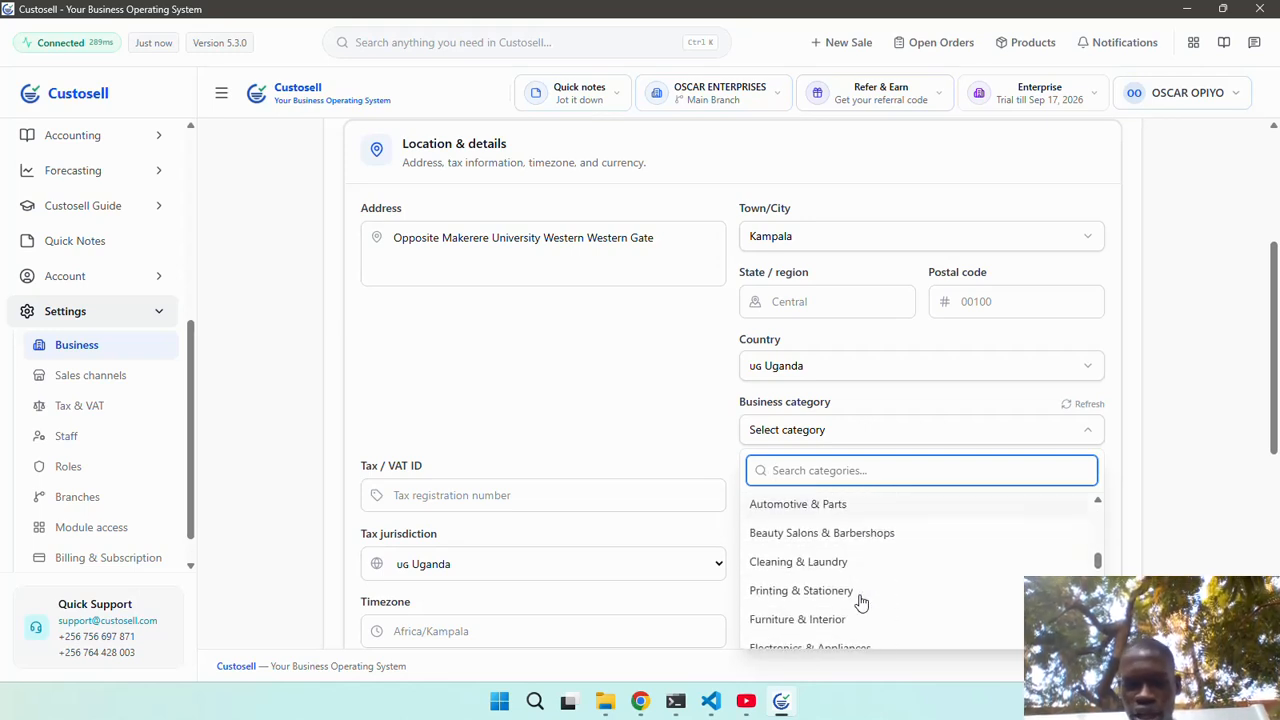
{"action": "type", "text": "fas"}
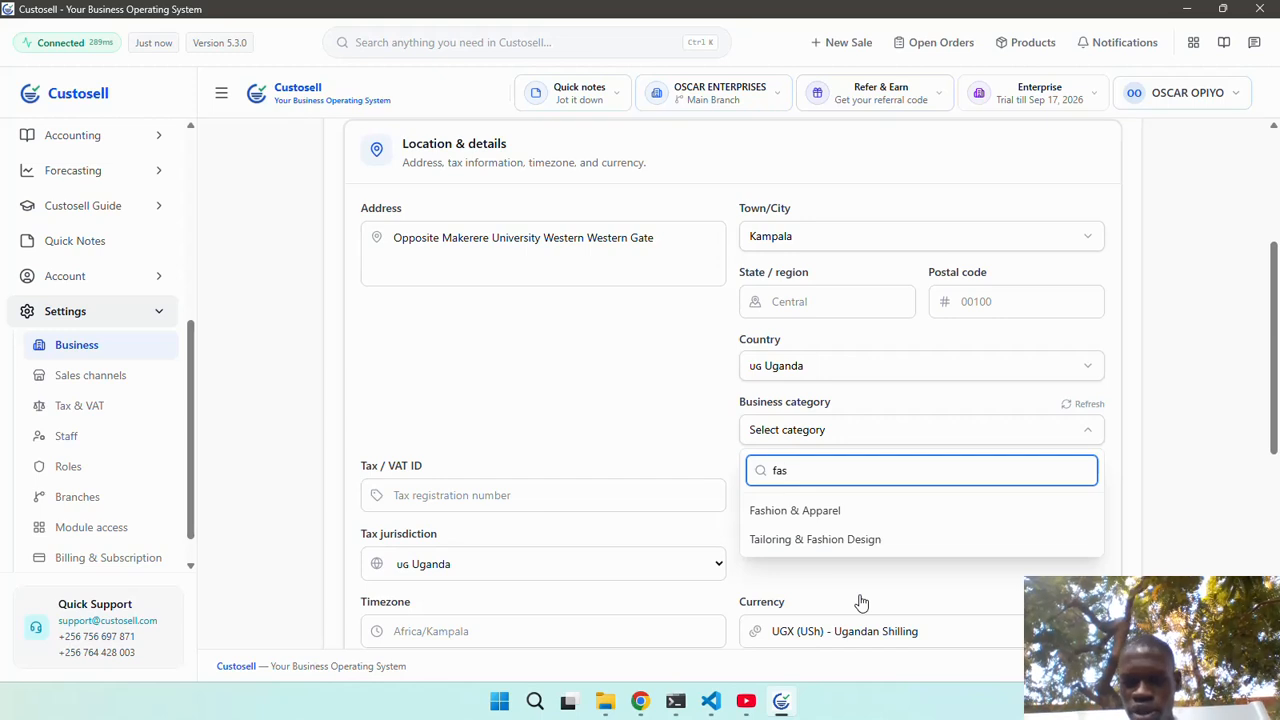
{"action": "left_click", "coordinate": [896, 539]}
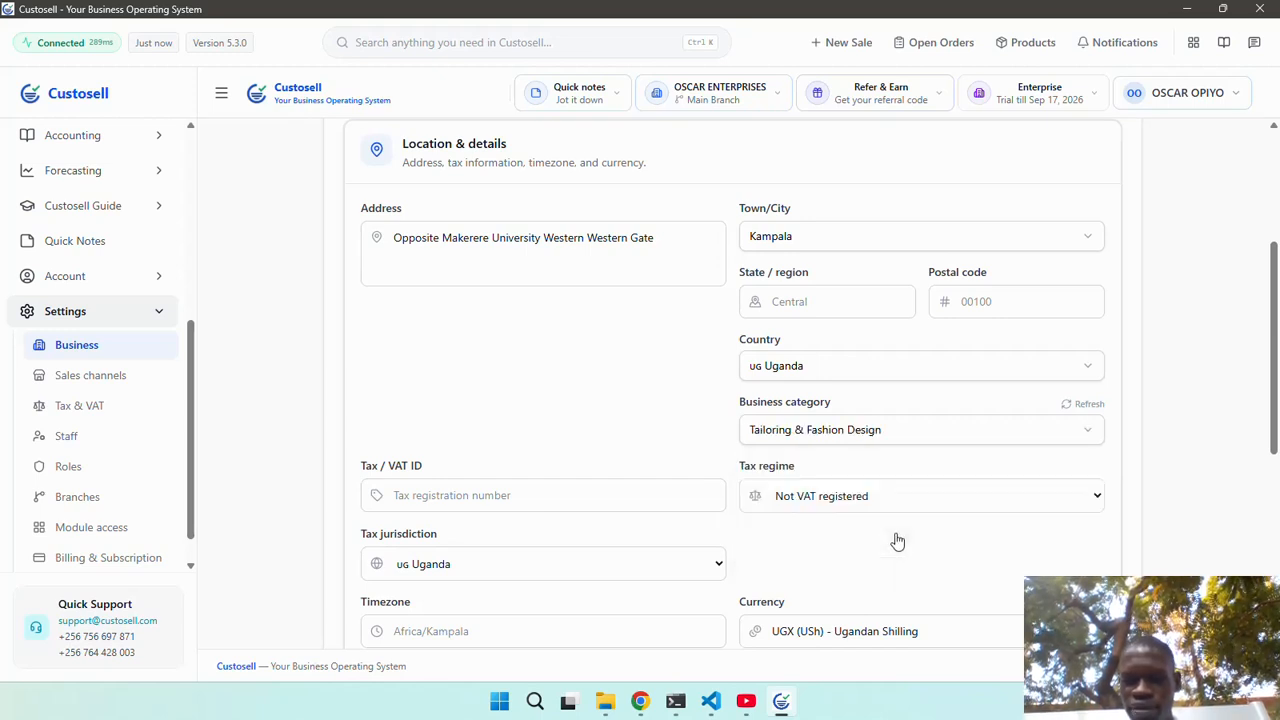
Leave the currency unchanged and save the location details.
{"action": "scroll", "coordinate": [920, 500], "scroll_direction": "down", "scroll_amount": 2}
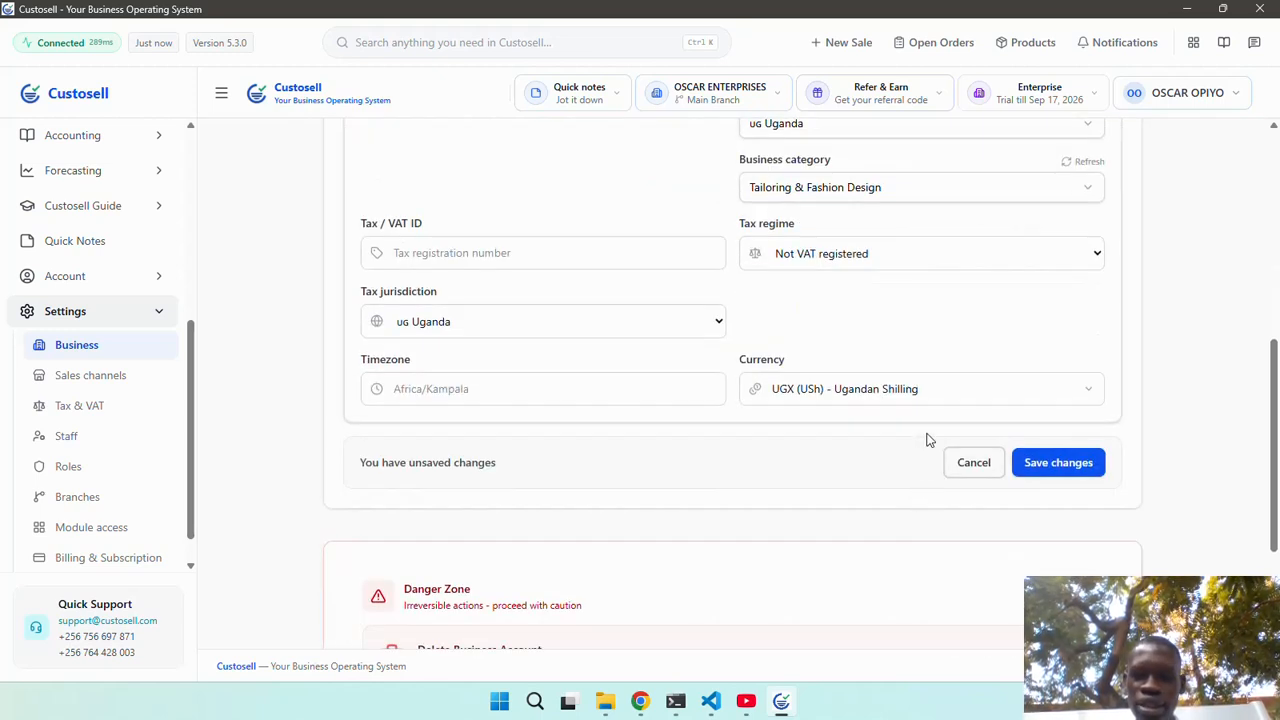
{"action": "left_click", "coordinate": [926, 398]}
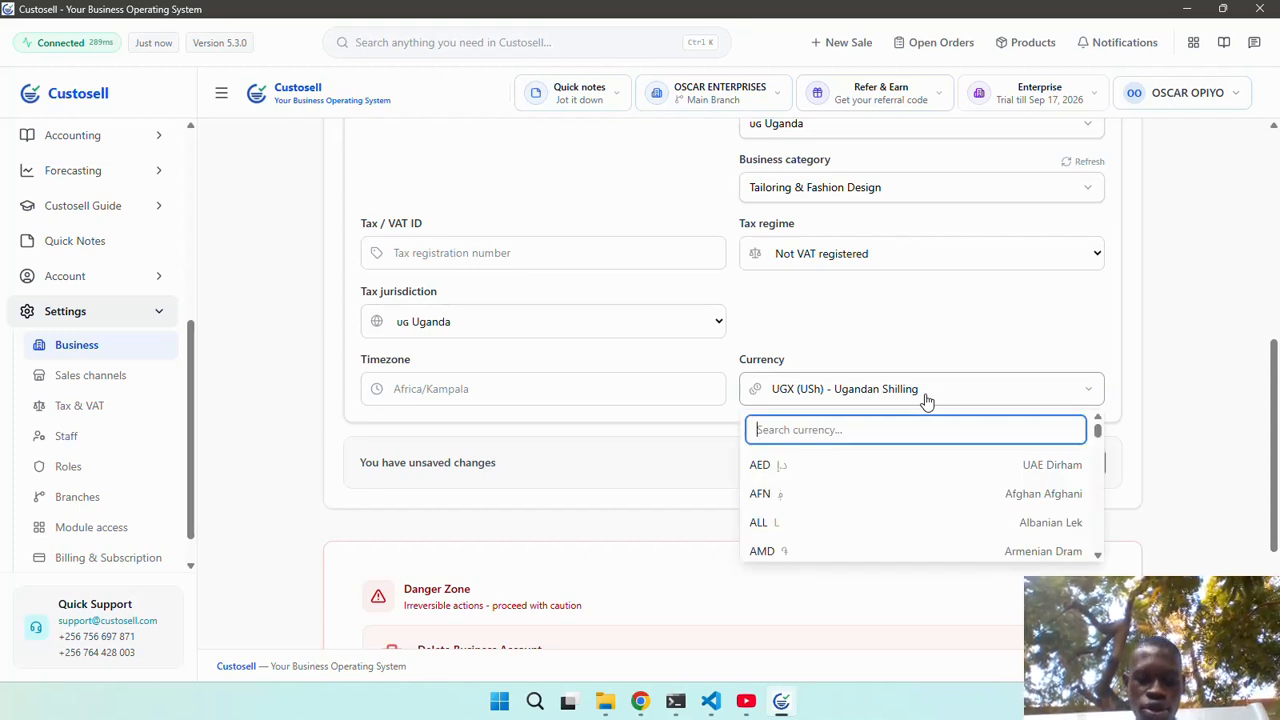
{"action": "type", "text": "ni"}
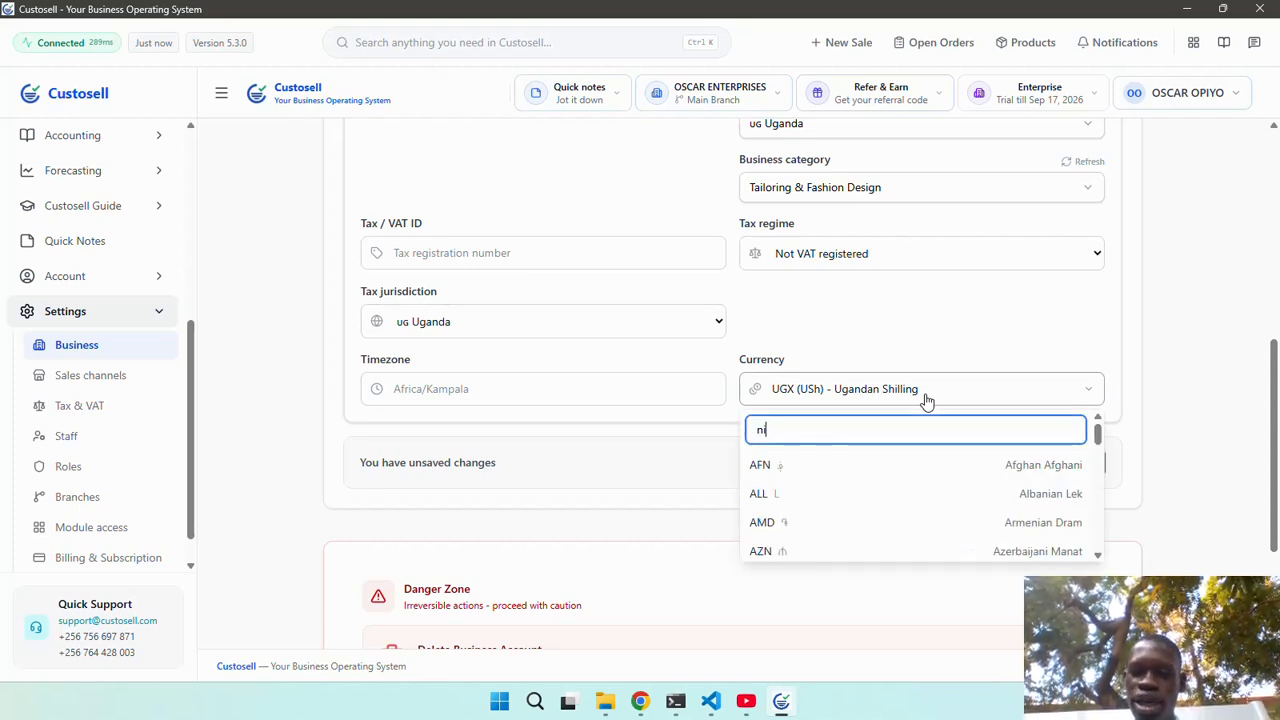
{"action": "key", "text": "BackSpace"}
{"action": "key", "text": "BackSpace"}
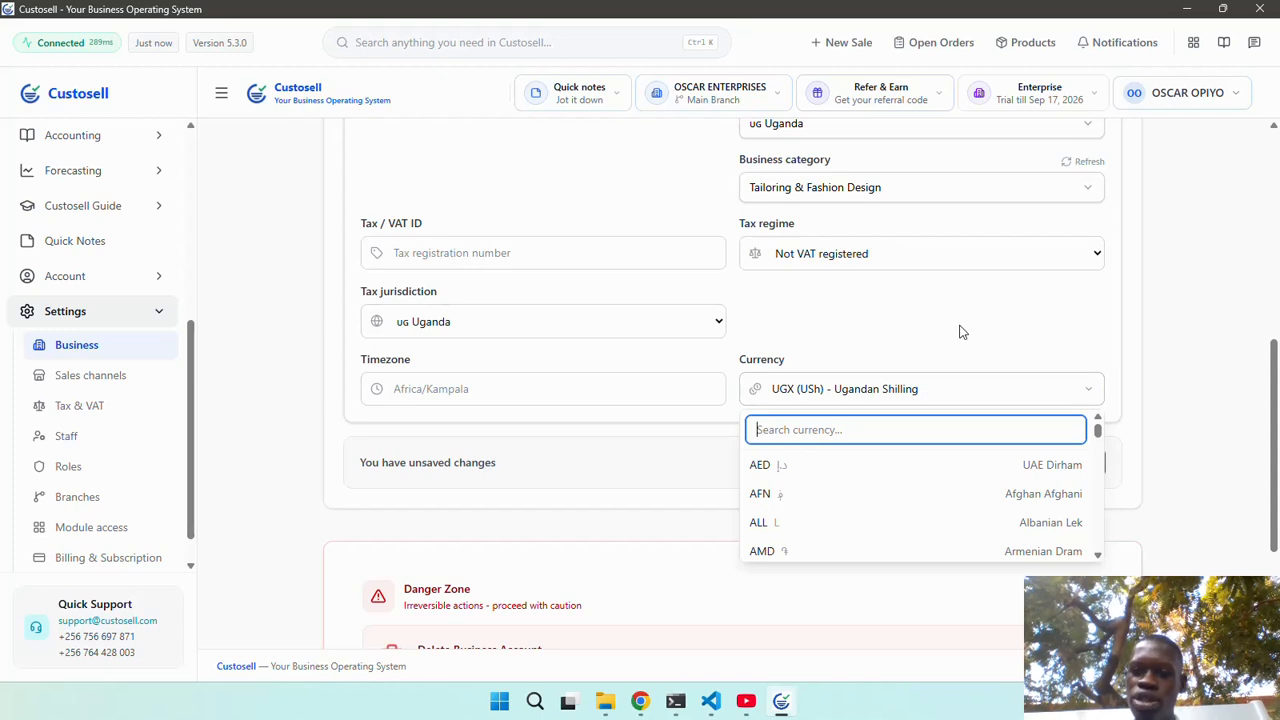
{"action": "left_click", "coordinate": [964, 328]}
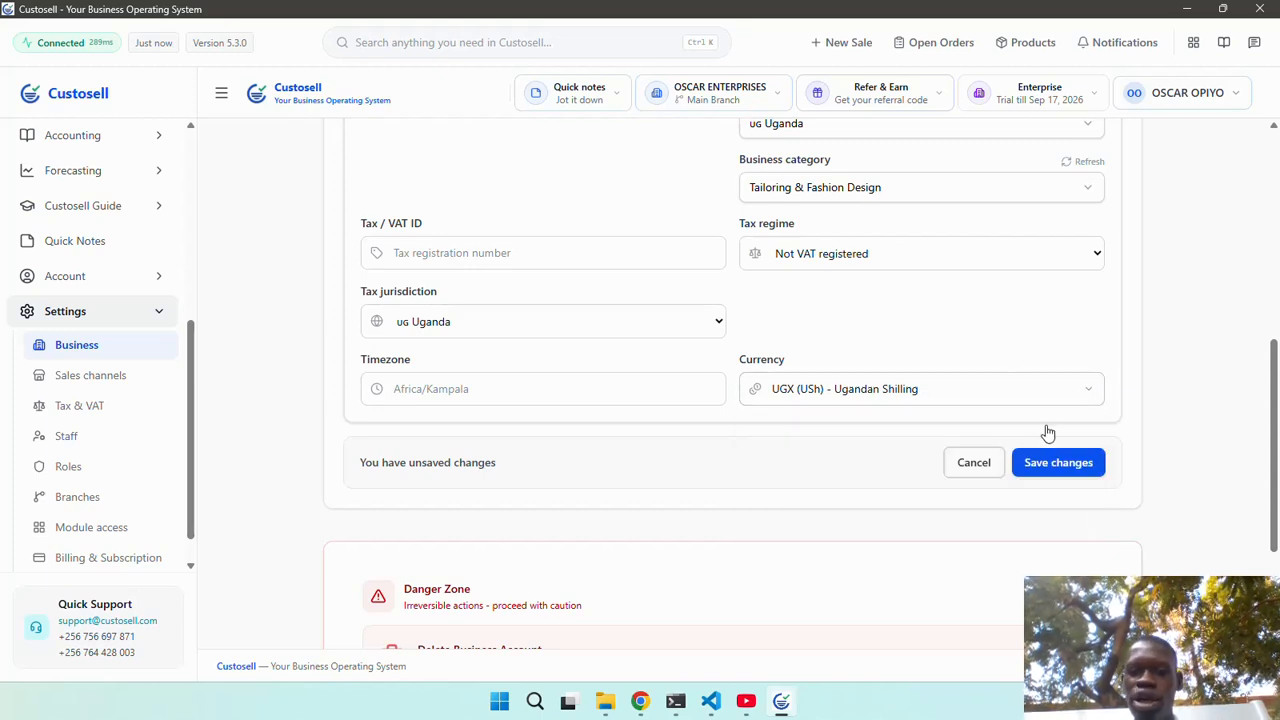
{"action": "left_click", "coordinate": [1051, 463]}
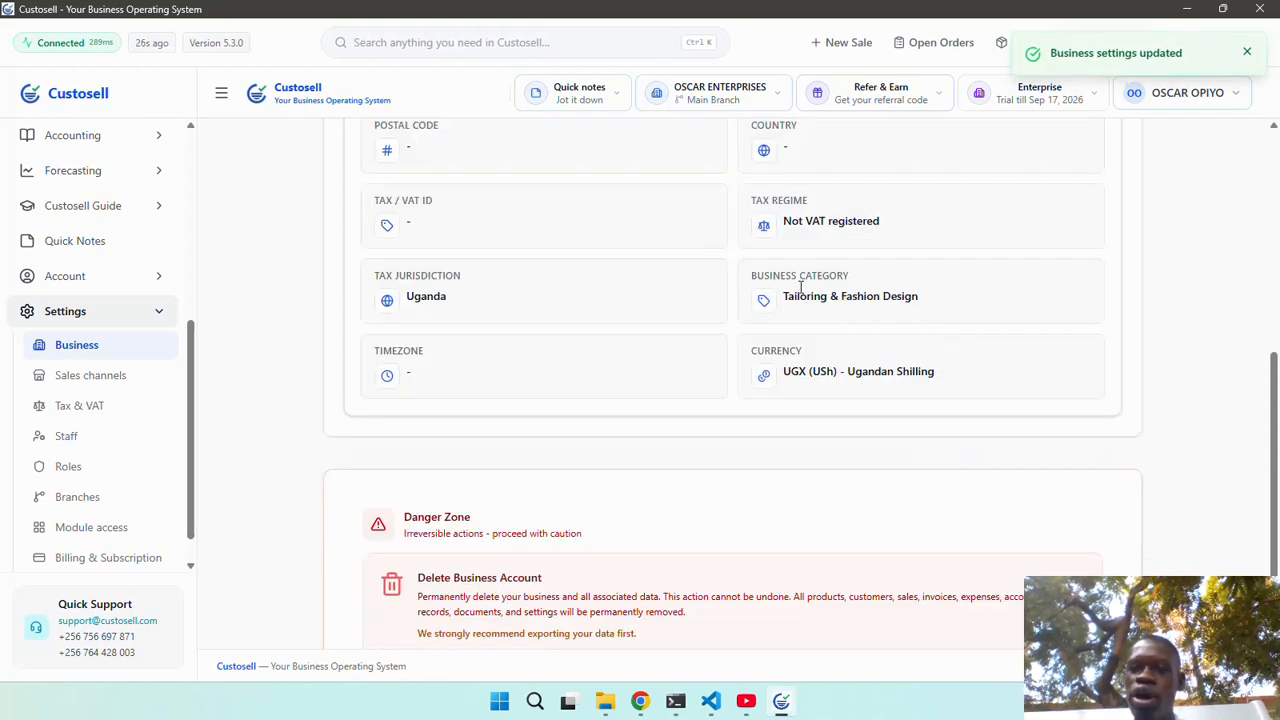
{"action": "scroll", "coordinate": [800, 292], "scroll_direction": "up", "scroll_amount": 3}
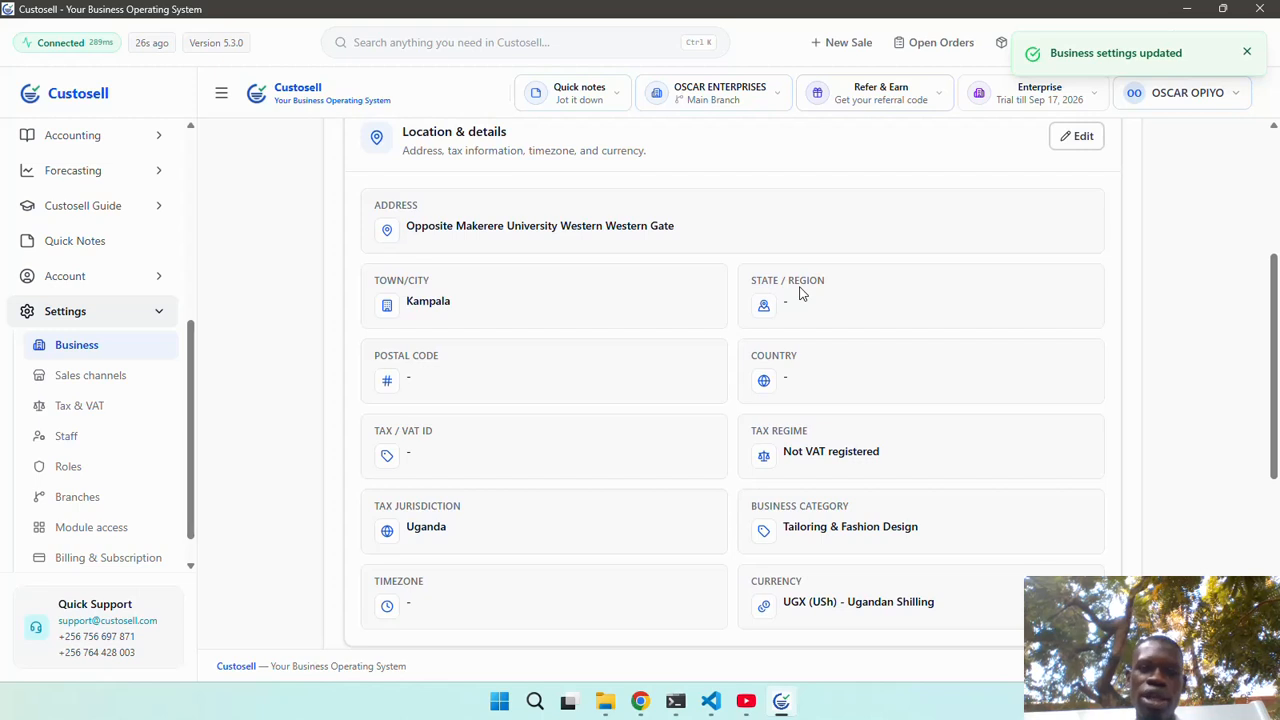
{"action": "scroll", "coordinate": [800, 292], "scroll_direction": "up", "scroll_amount": 1}
{"action": "scroll", "coordinate": [591, 334], "scroll_direction": "down", "scroll_amount": 1}
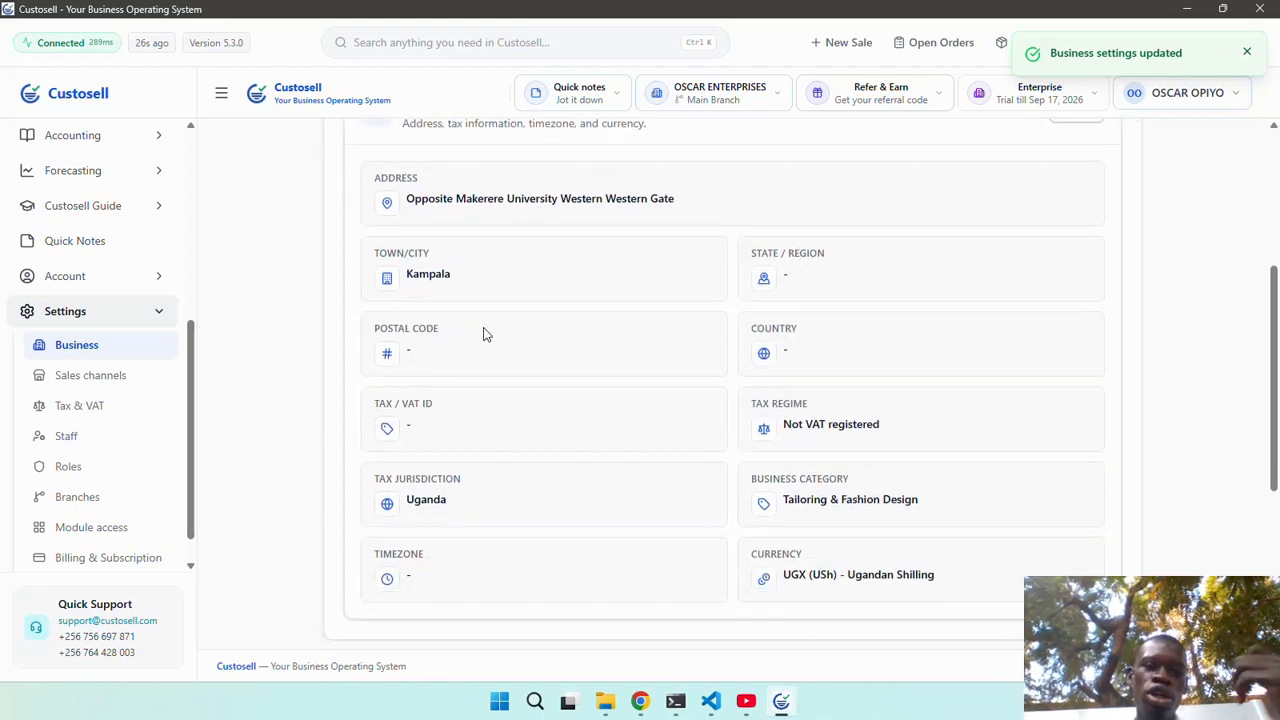
{"action": "scroll", "coordinate": [485, 334], "scroll_direction": "up", "scroll_amount": 3}
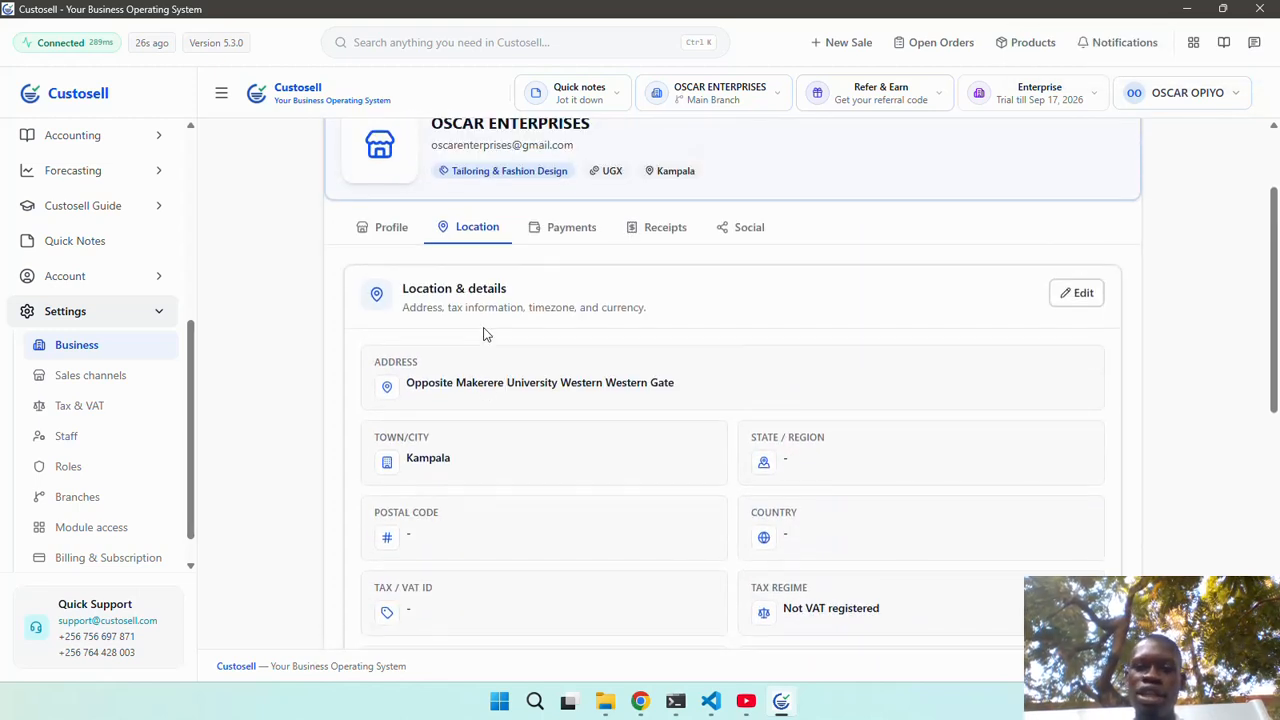
Open the bank transfer and mobile money payment fields for editing, leaving them empty.
{"action": "left_click", "coordinate": [573, 238]}
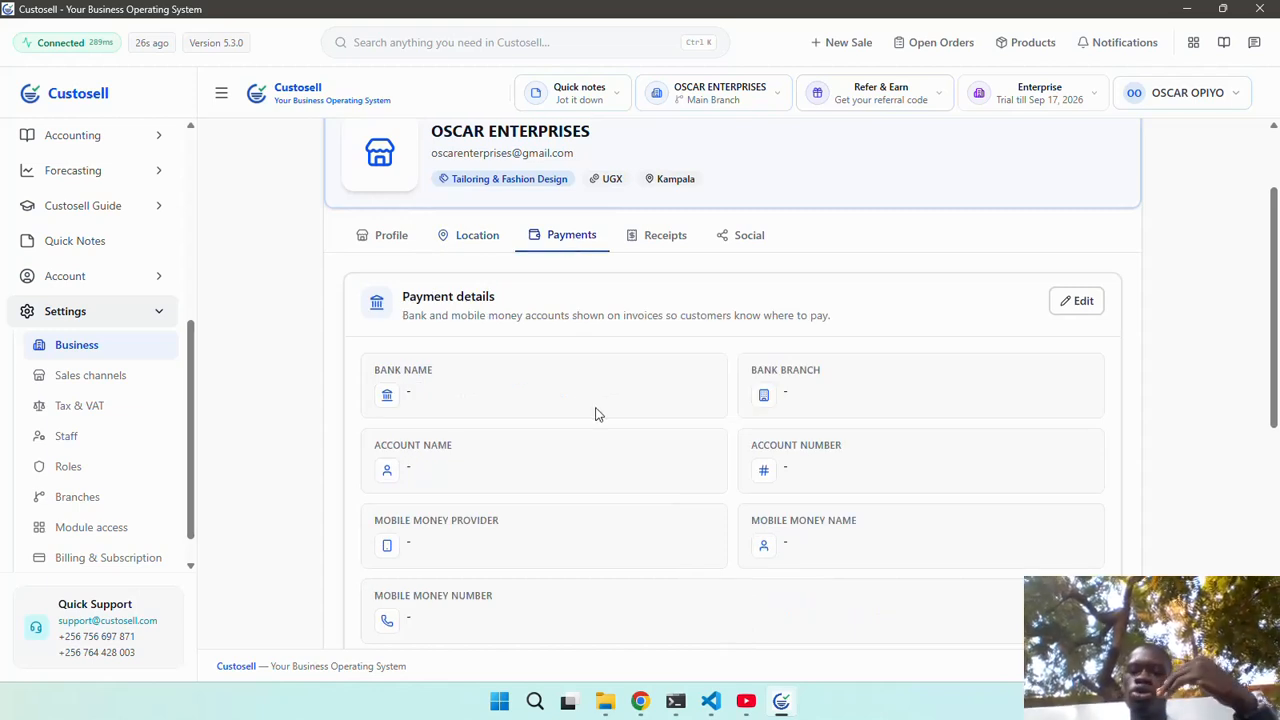
{"action": "scroll", "coordinate": [595, 413], "scroll_direction": "down", "scroll_amount": 2}
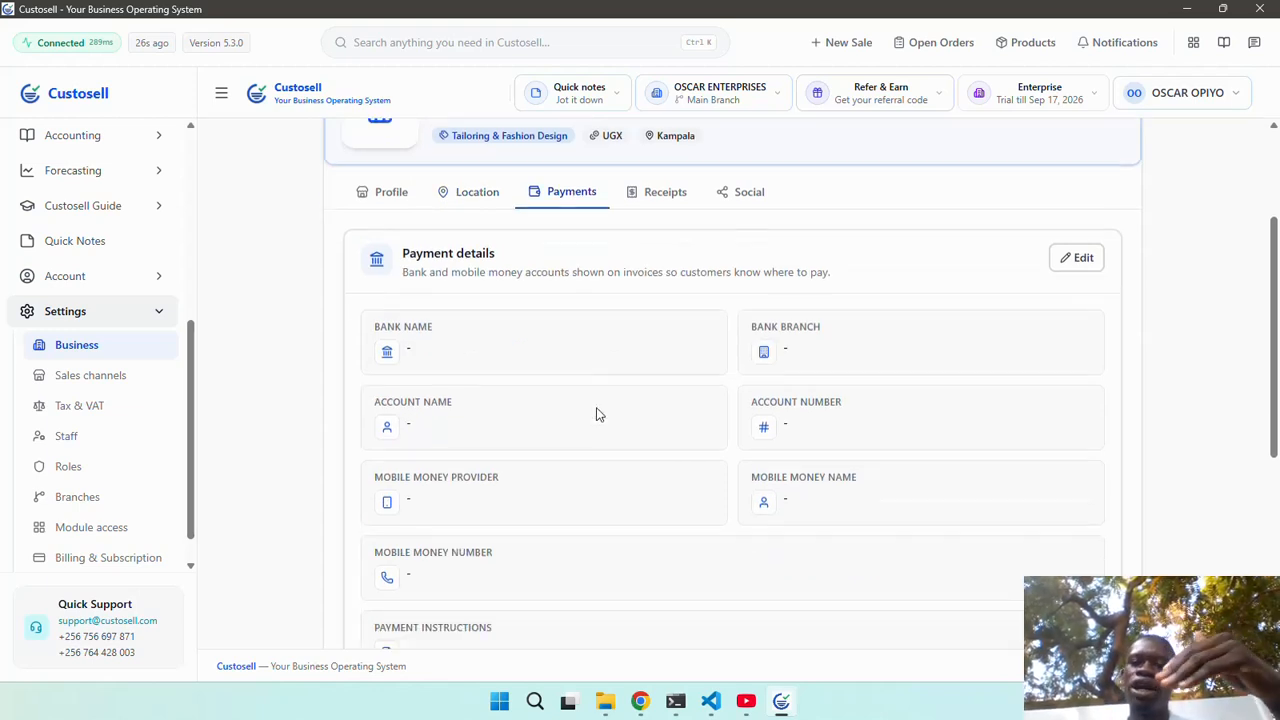
{"action": "left_click", "coordinate": [1075, 176]}
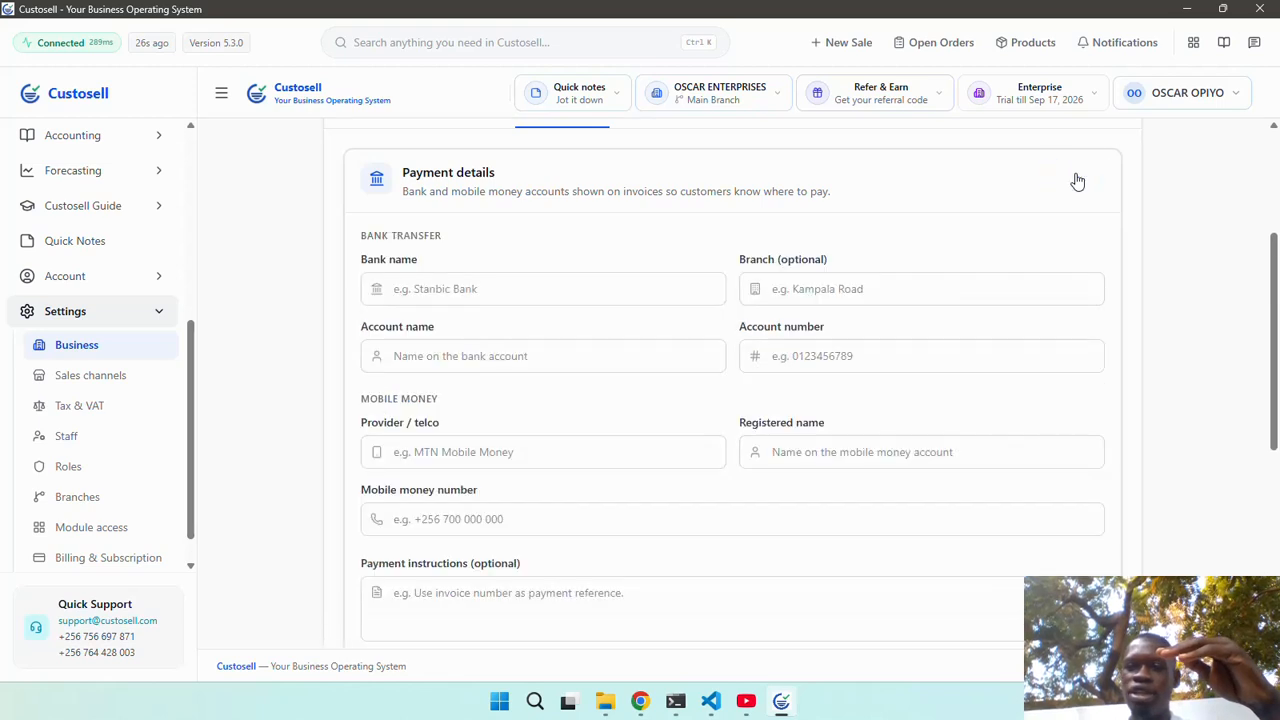
{"action": "left_click", "coordinate": [619, 286]}
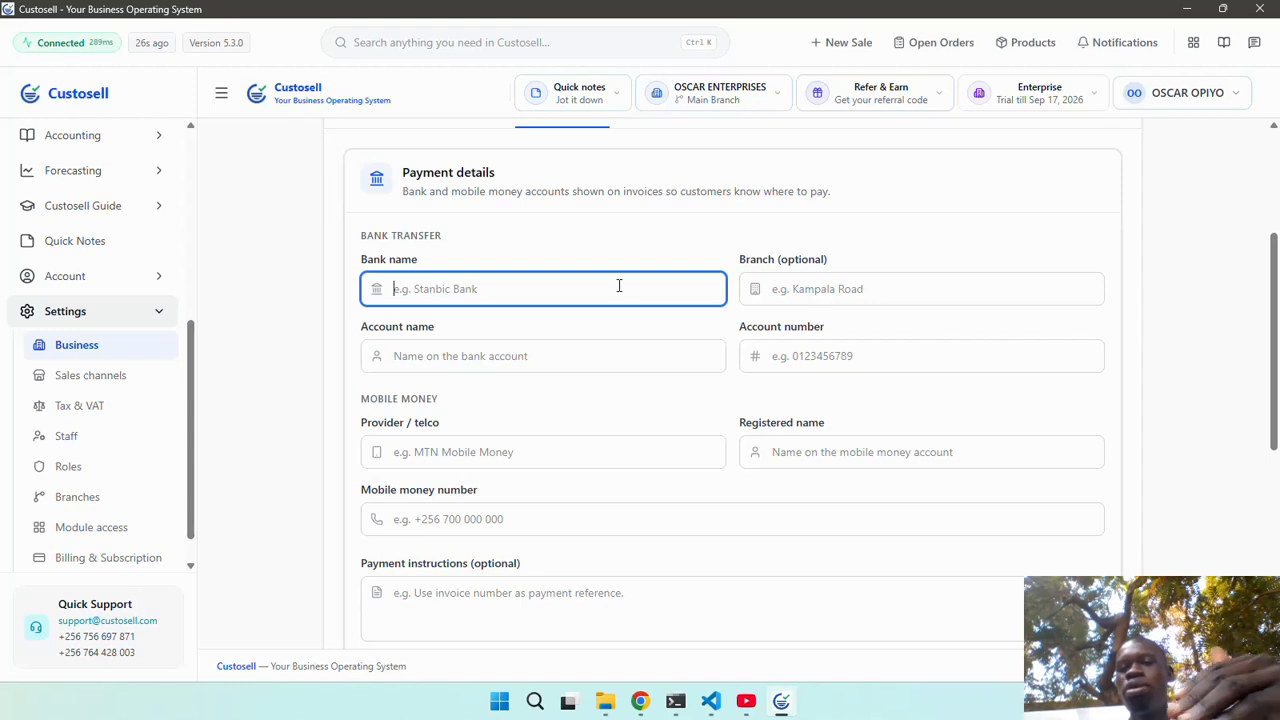
{"action": "left_click", "coordinate": [838, 287]}
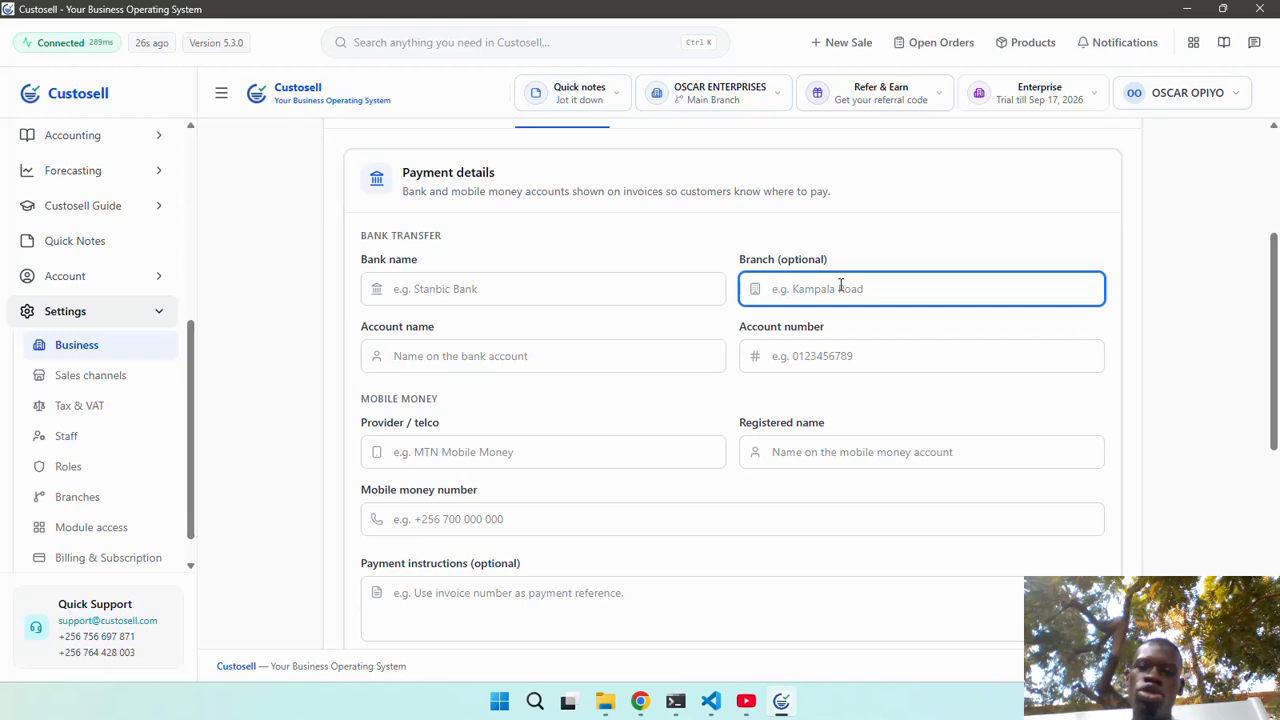
{"action": "left_click", "coordinate": [614, 347]}
{"action": "left_click", "coordinate": [853, 357]}
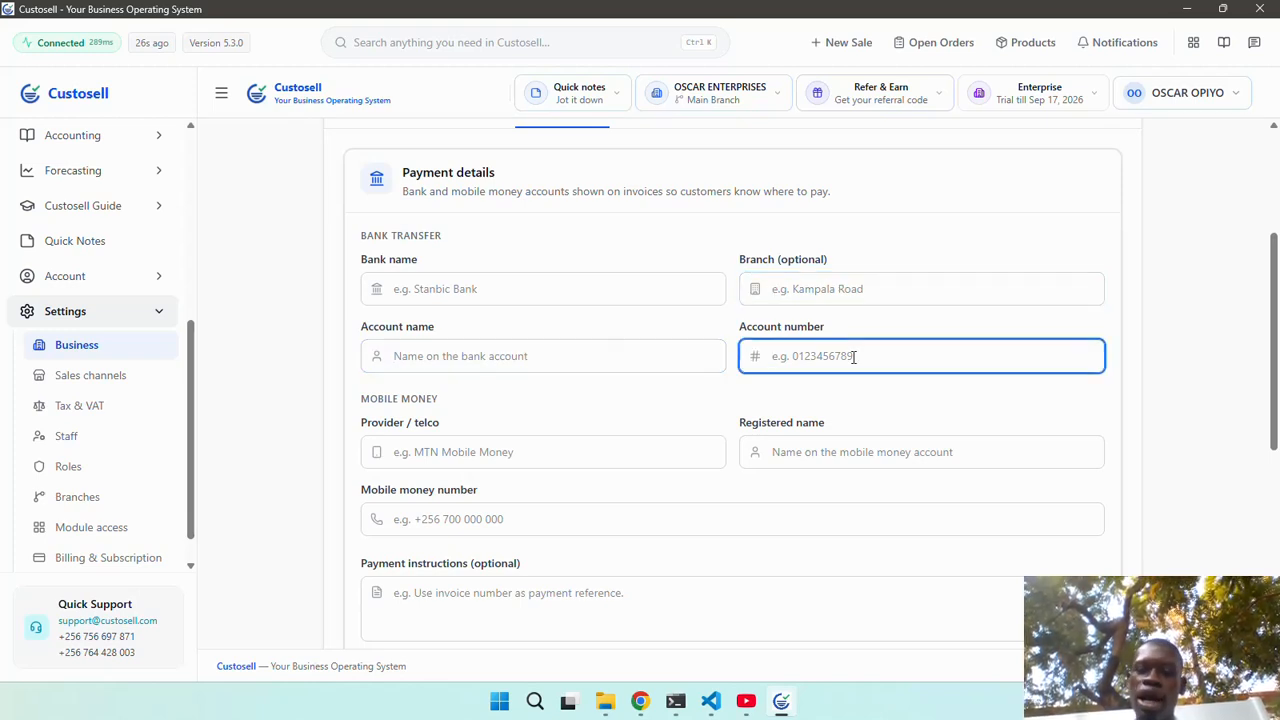
{"action": "left_click", "coordinate": [621, 443]}
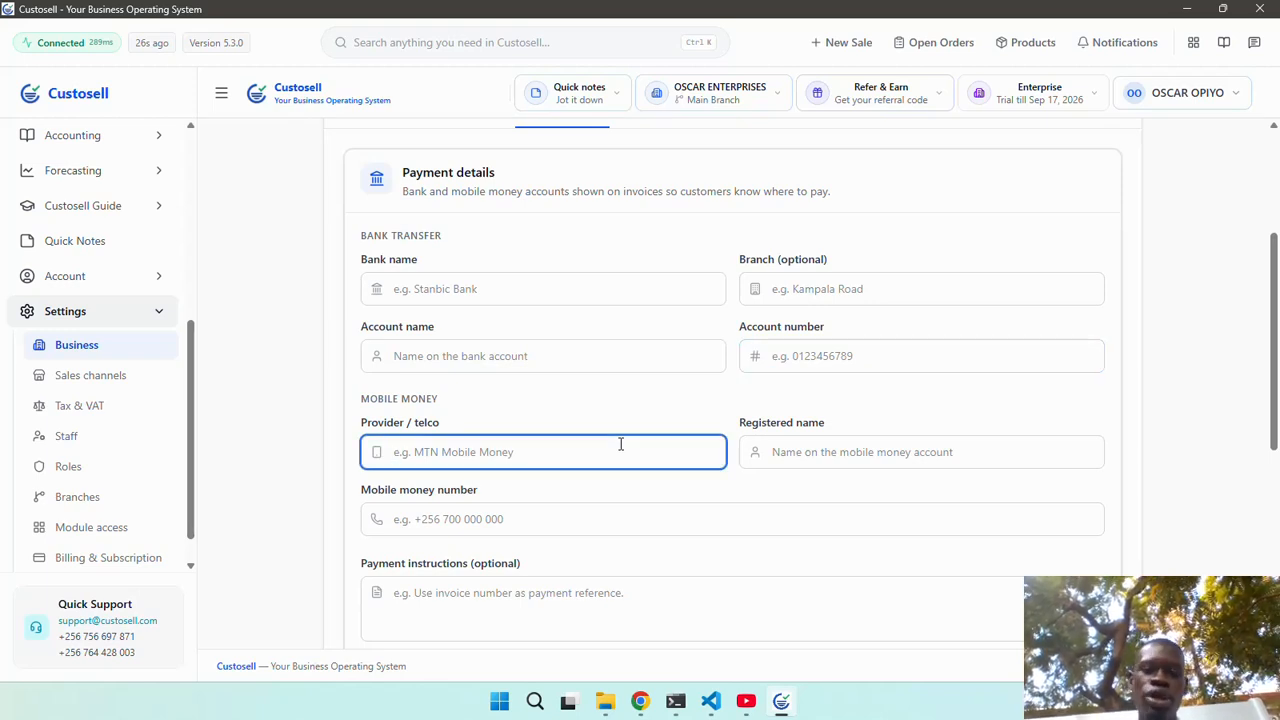
{"action": "scroll", "coordinate": [620, 444], "scroll_direction": "down", "scroll_amount": 2}
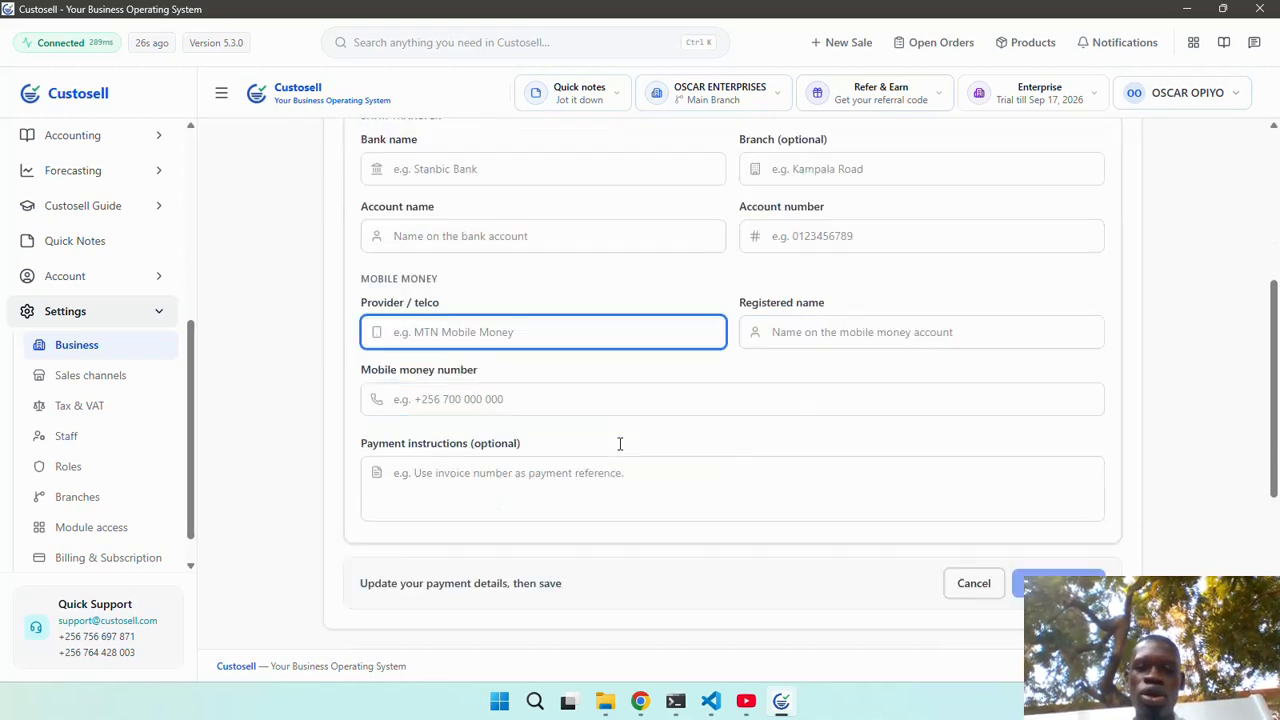
{"action": "scroll", "coordinate": [620, 444], "scroll_direction": "up", "scroll_amount": 3}
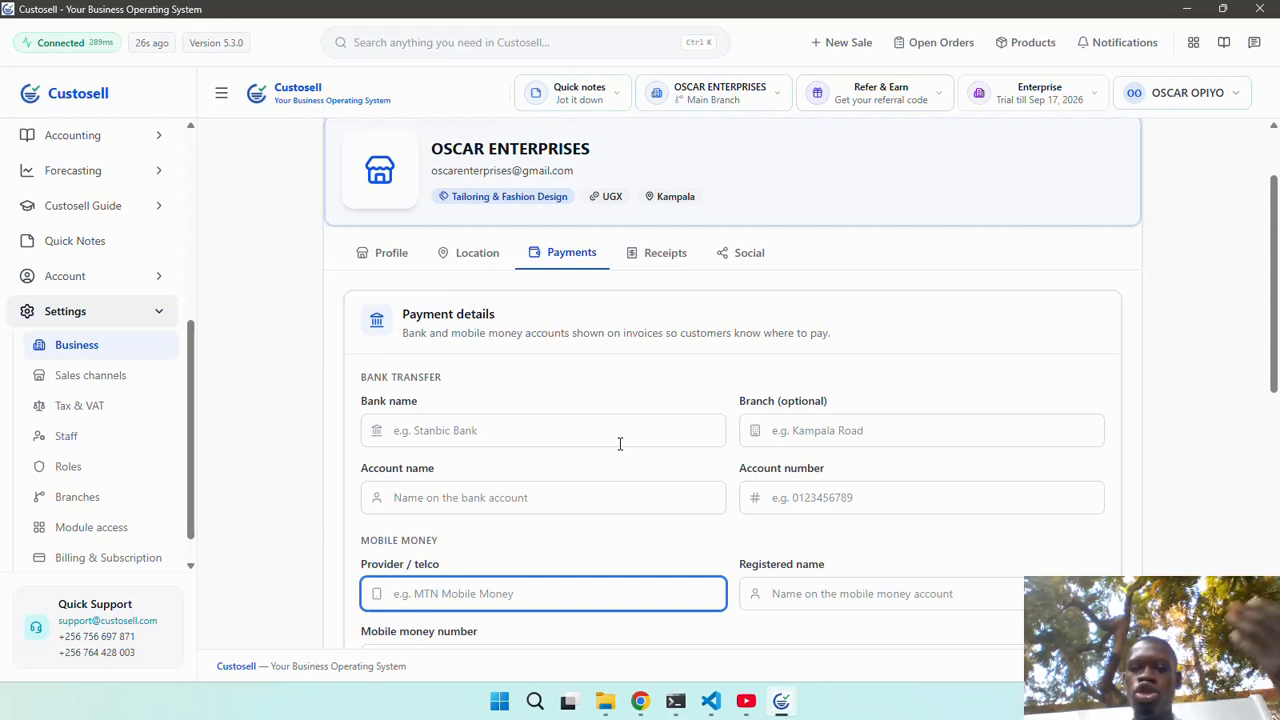
Set the receipt footer to 'Thank you for your business' and save the settings.
{"action": "left_click", "coordinate": [740, 252]}
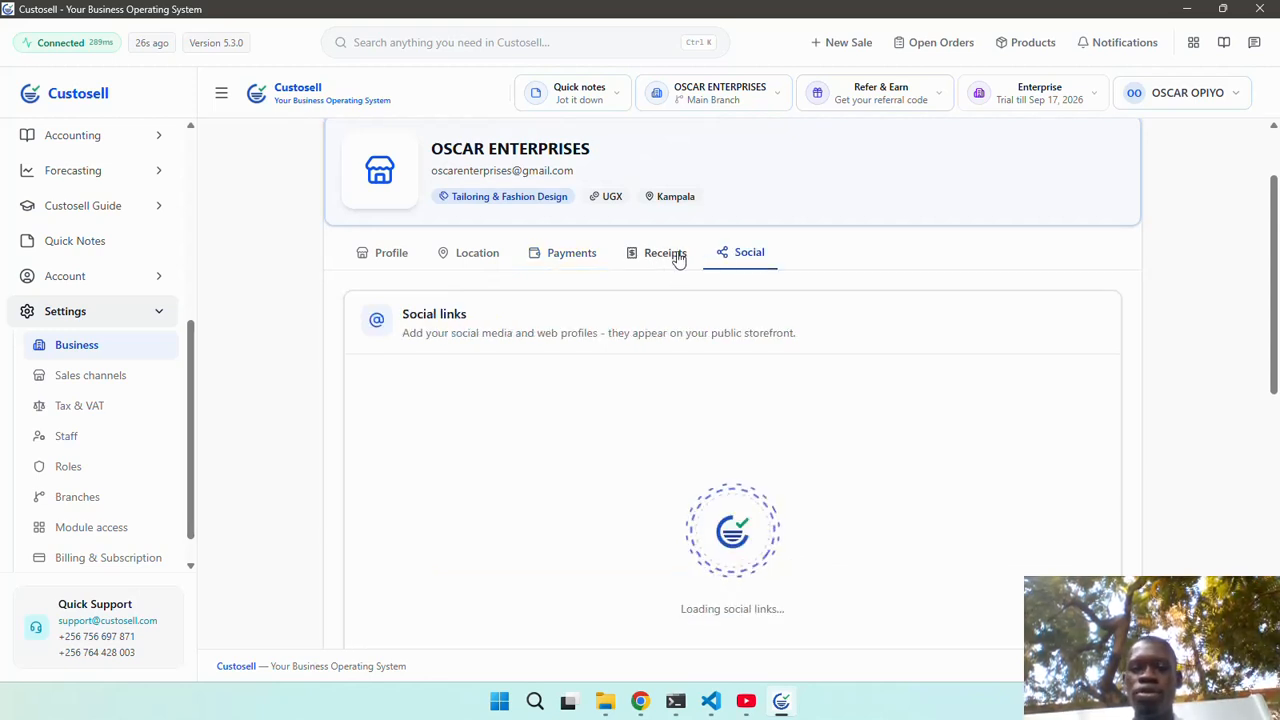
{"action": "left_click", "coordinate": [672, 254]}
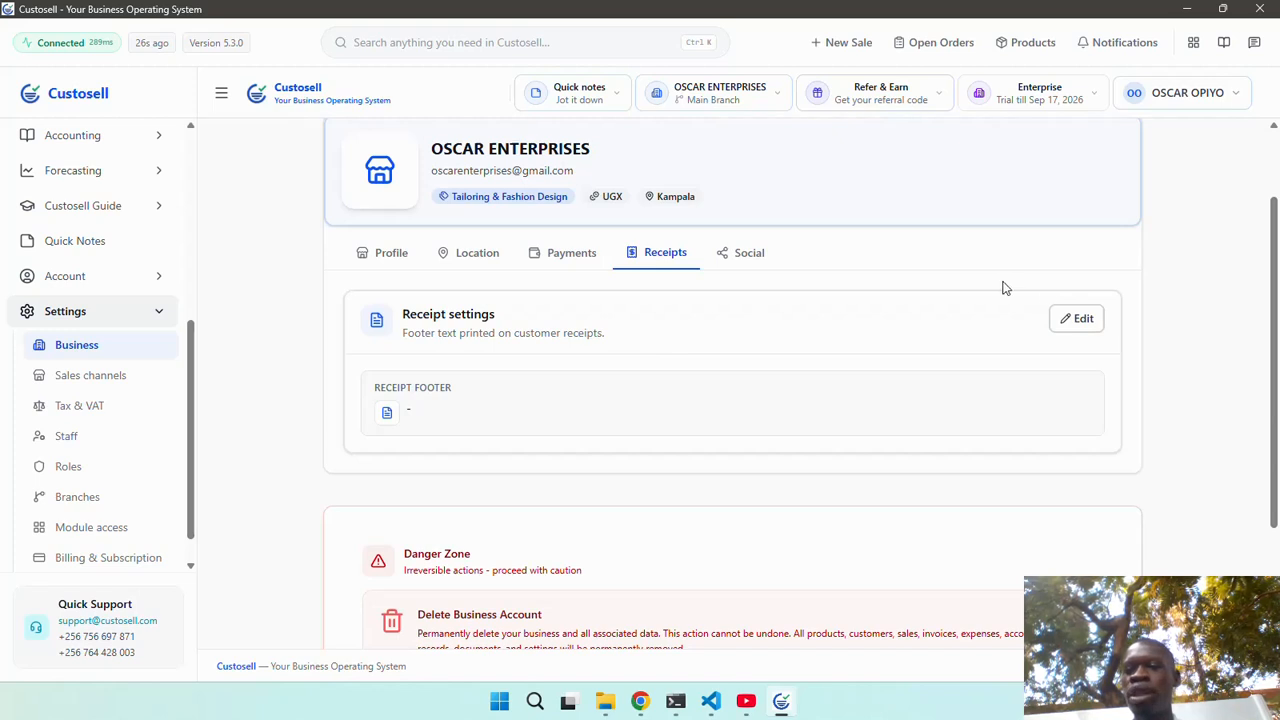
{"action": "left_click", "coordinate": [1077, 318]}
{"action": "left_click", "coordinate": [637, 433]}
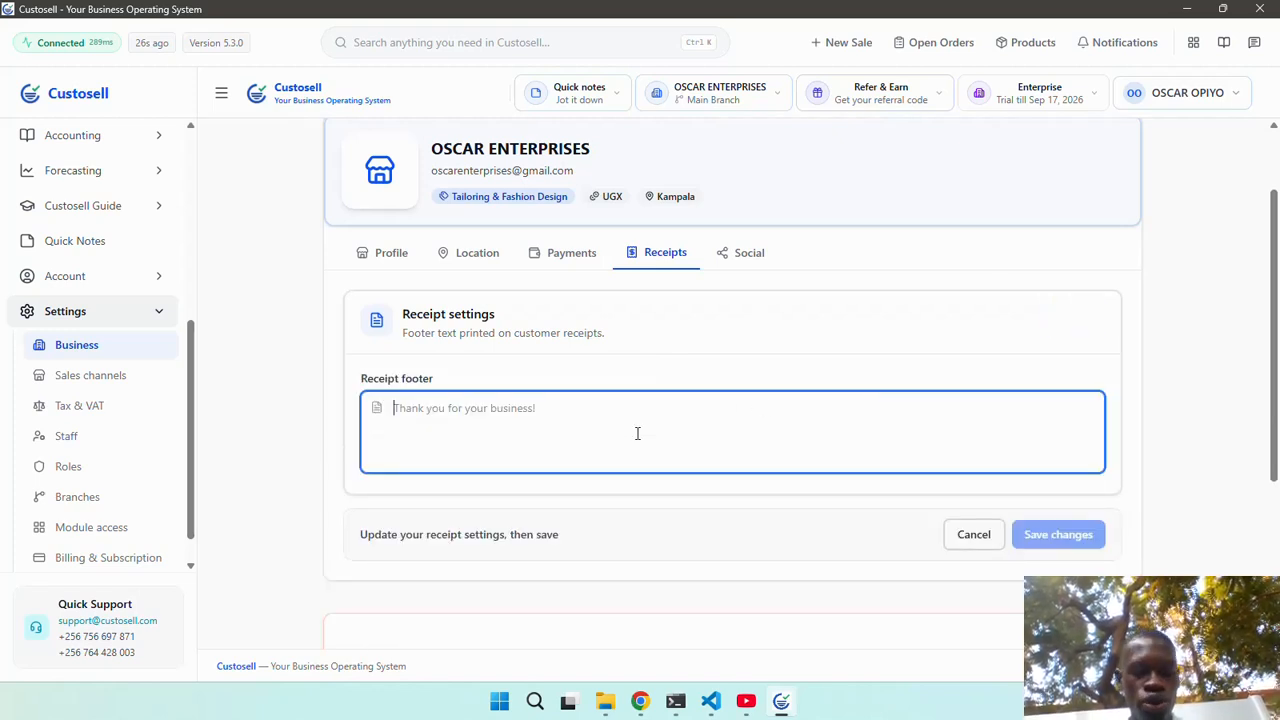
{"action": "type", "text": "Thank"}
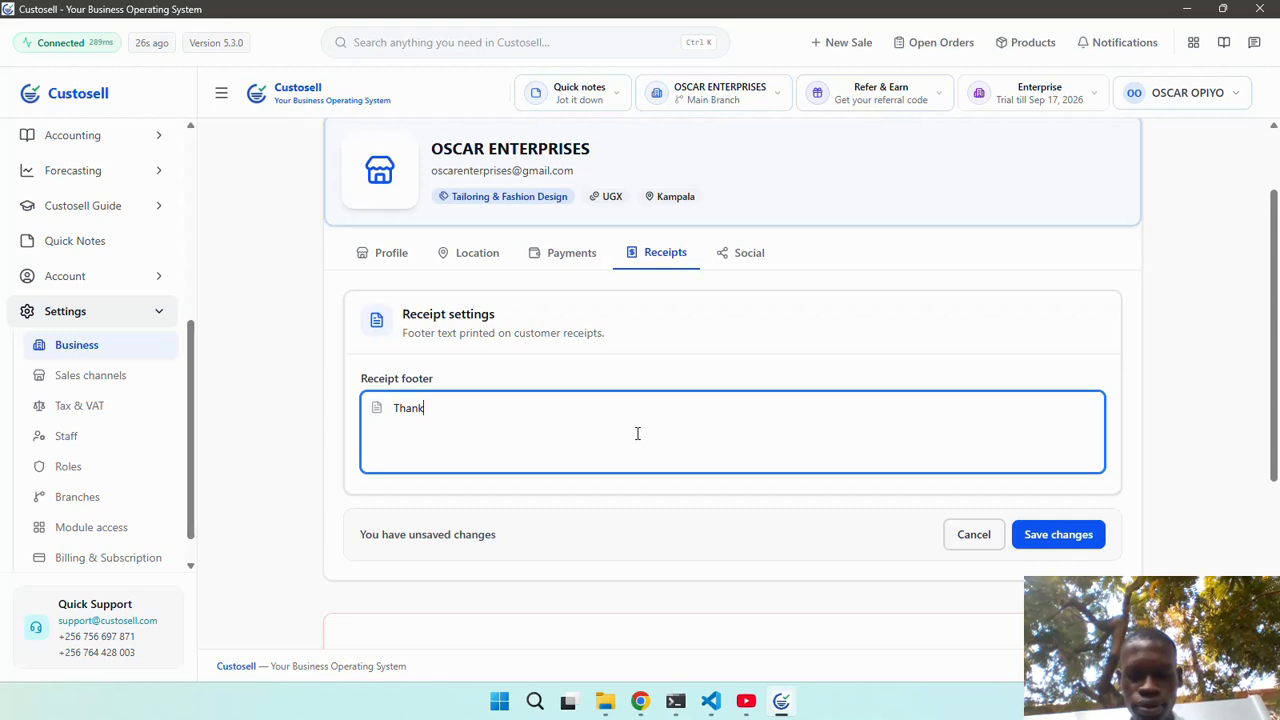
{"action": "type", "text": " you for yo"}
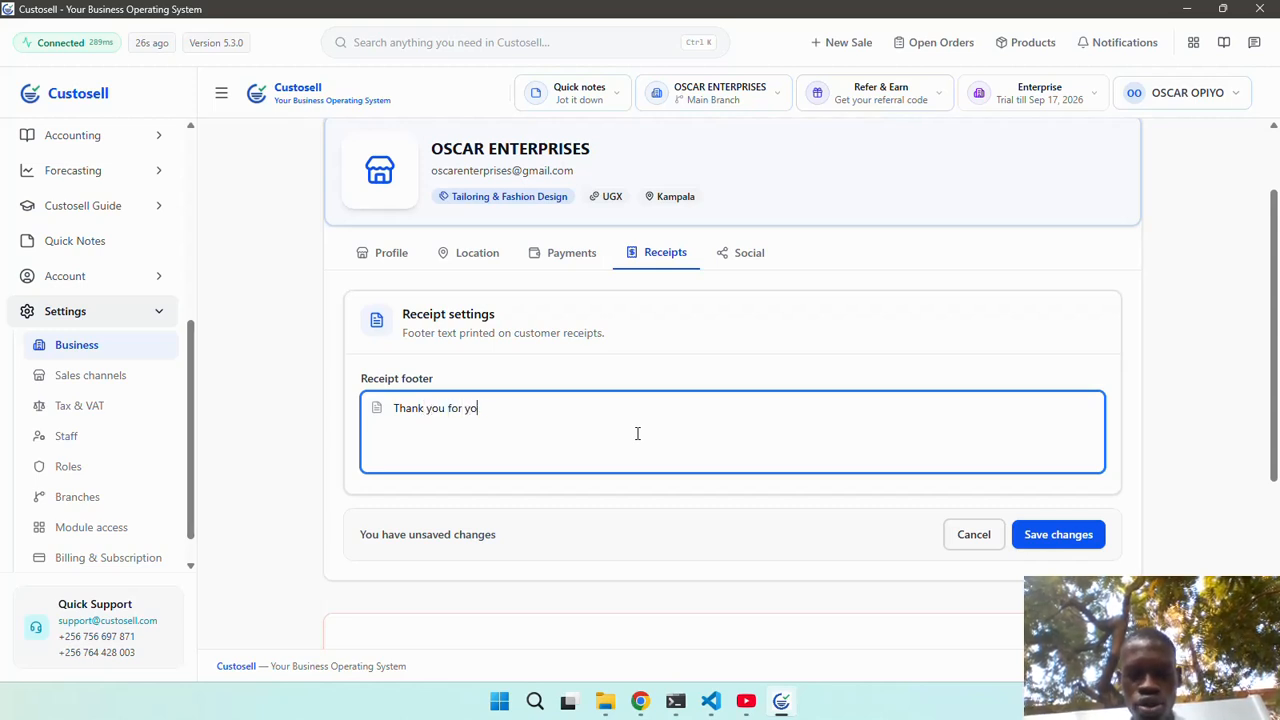
{"action": "type", "text": "ur business."}
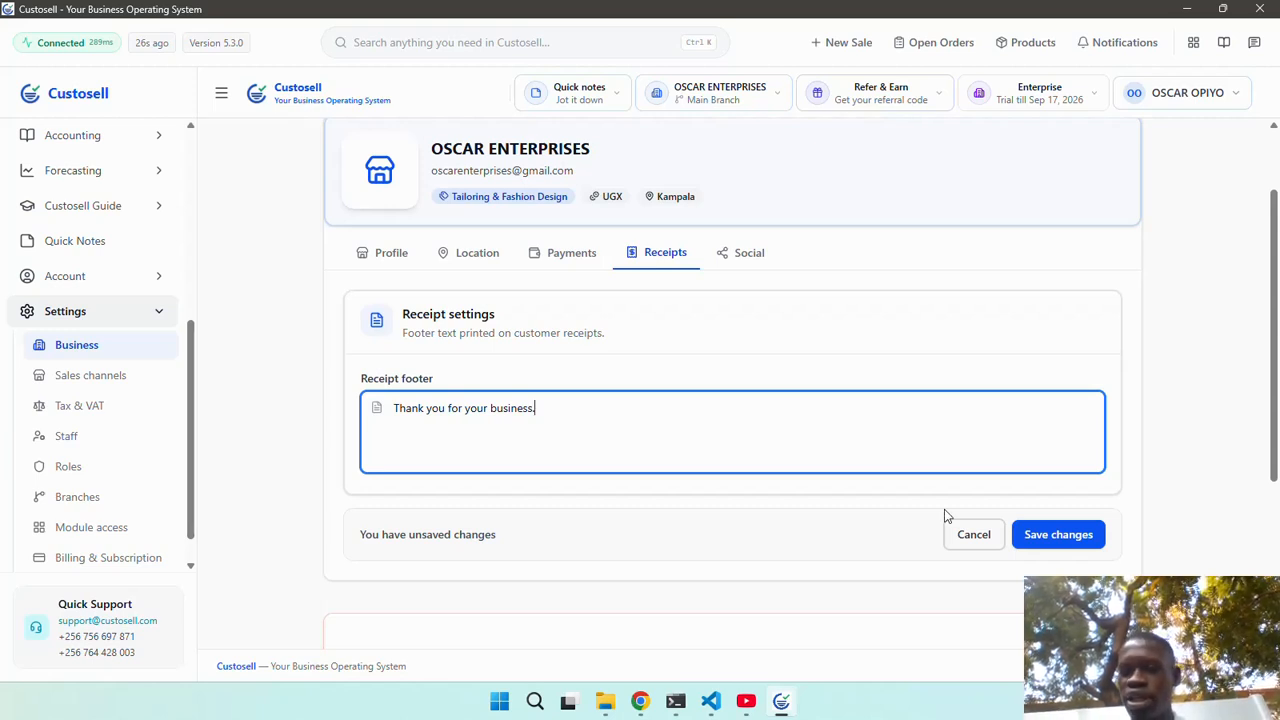
{"action": "left_click", "coordinate": [1057, 534]}
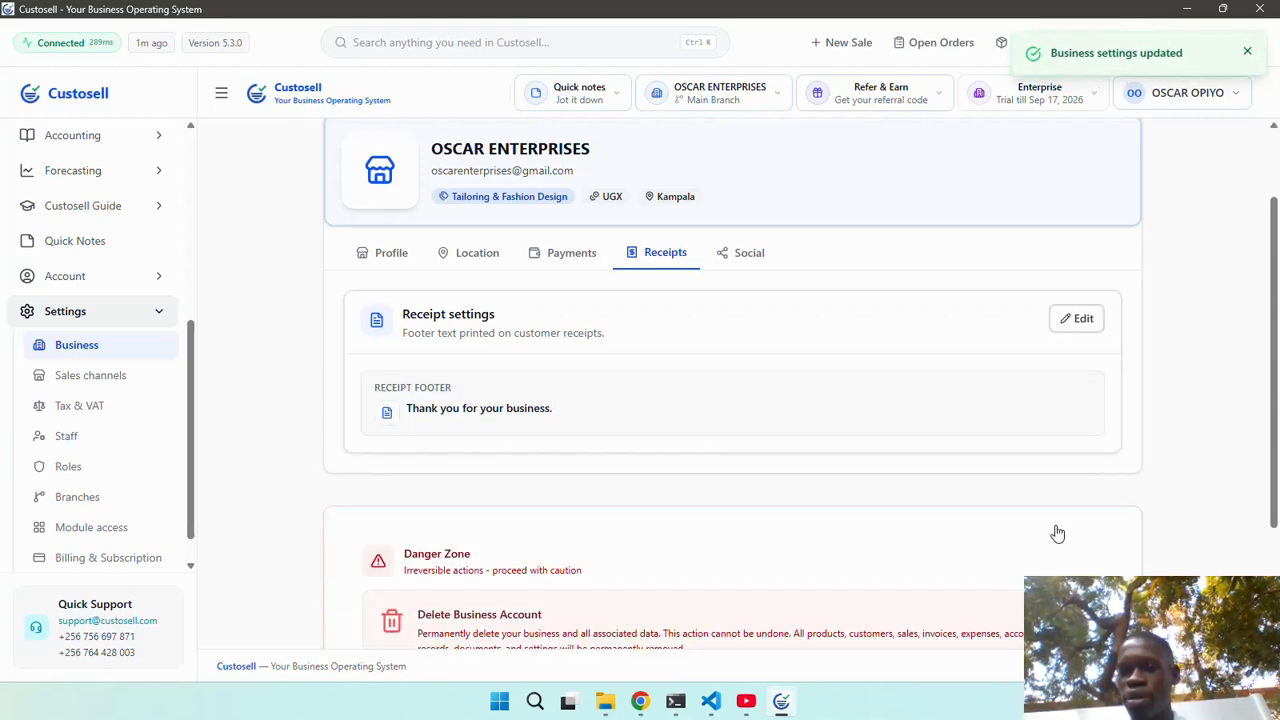
{"action": "left_click", "coordinate": [741, 256]}
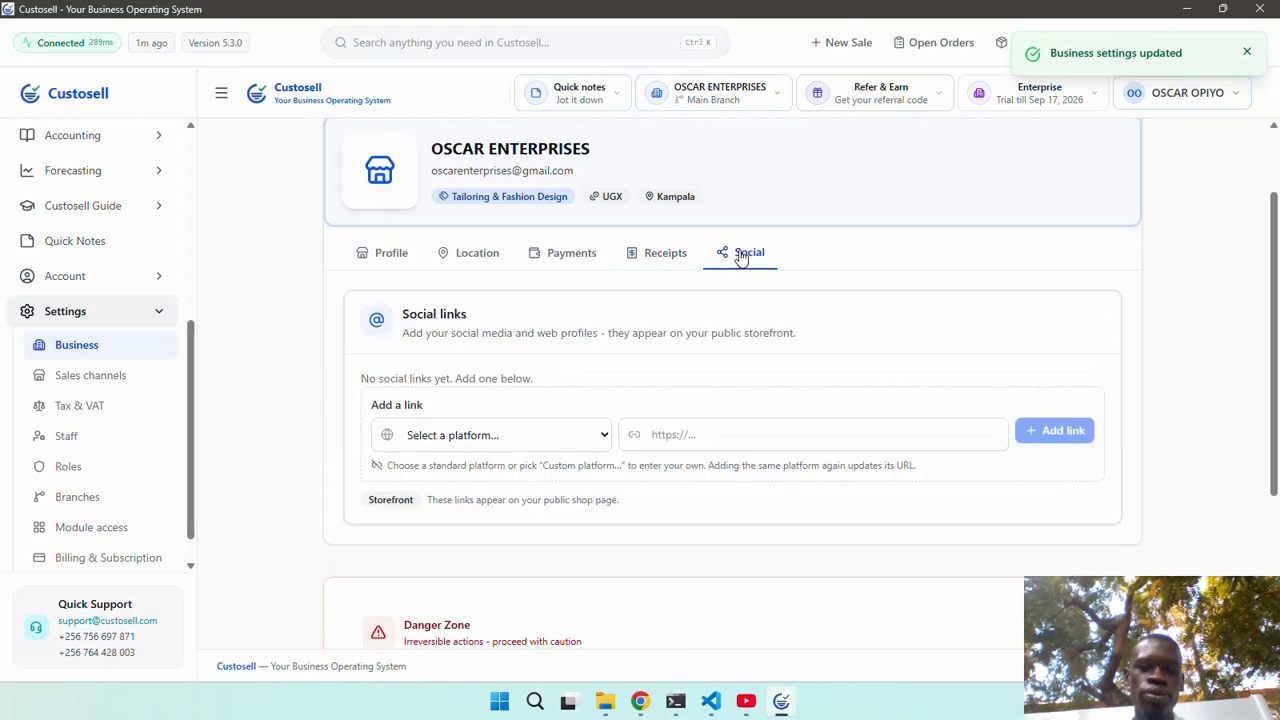
{"action": "left_click", "coordinate": [531, 432]}
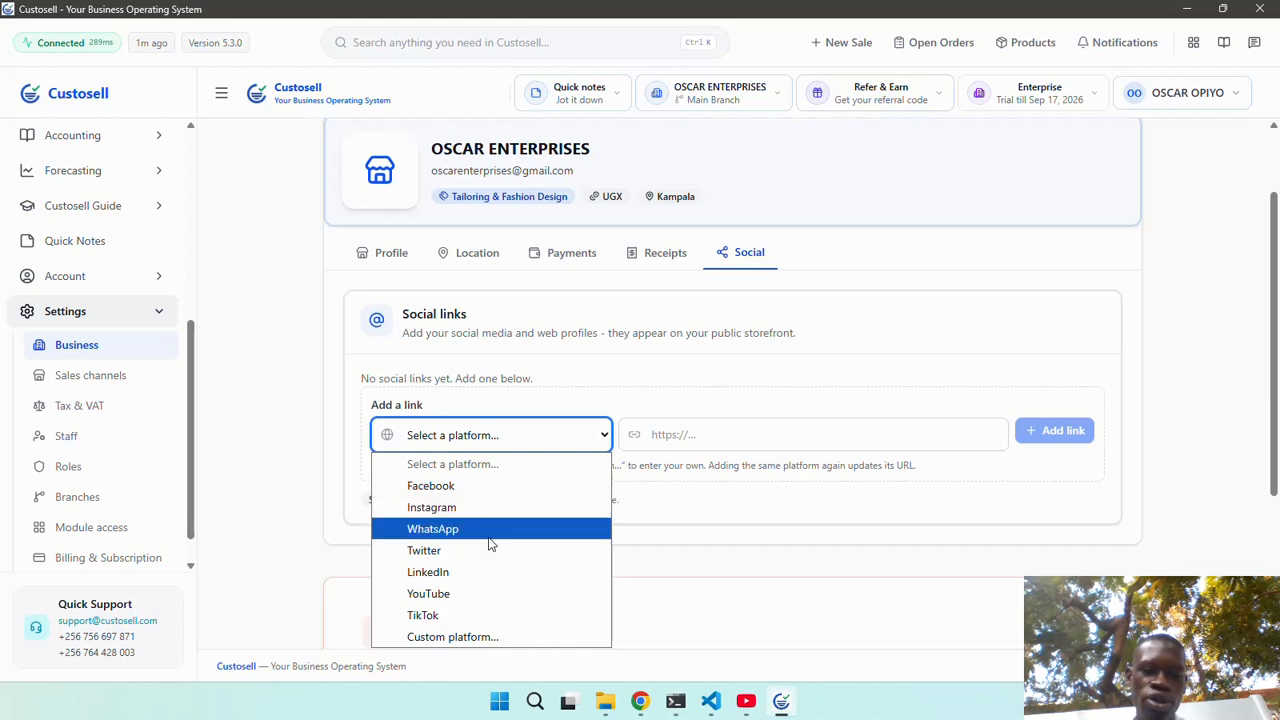
{"action": "left_click", "coordinate": [470, 618]}
{"action": "left_click", "coordinate": [743, 429]}
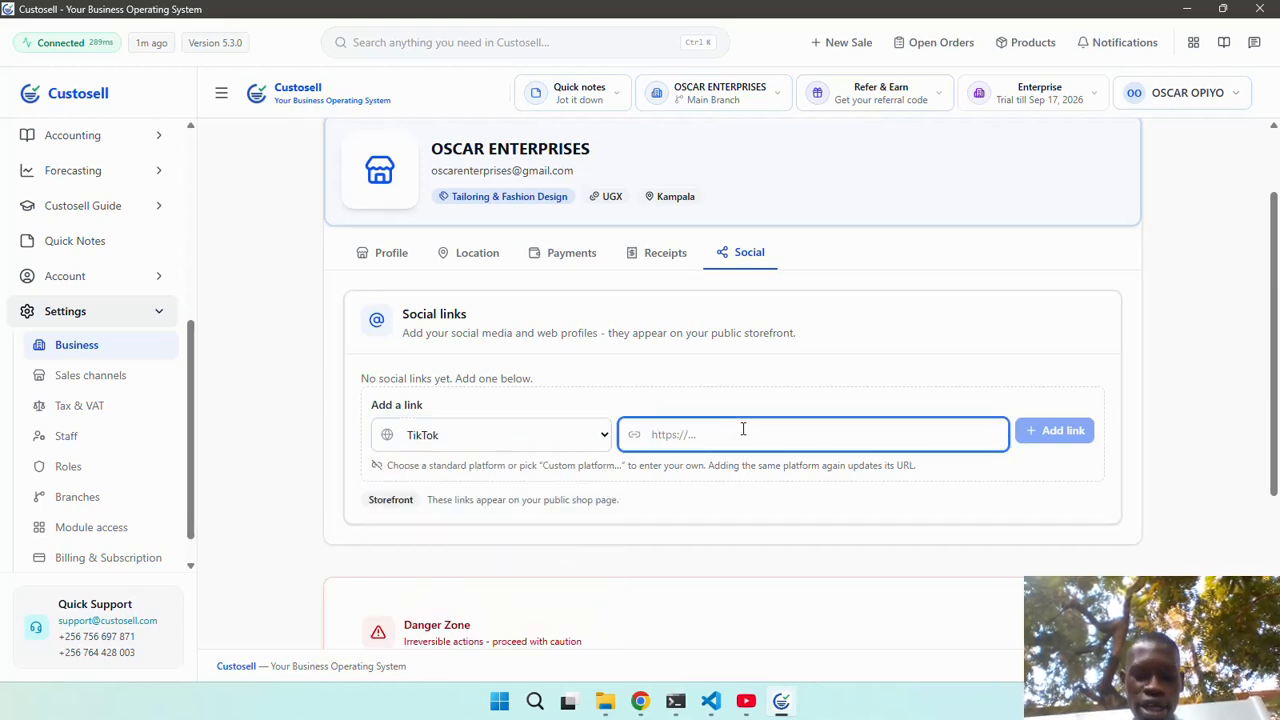
{"action": "type", "text": "htpp"}
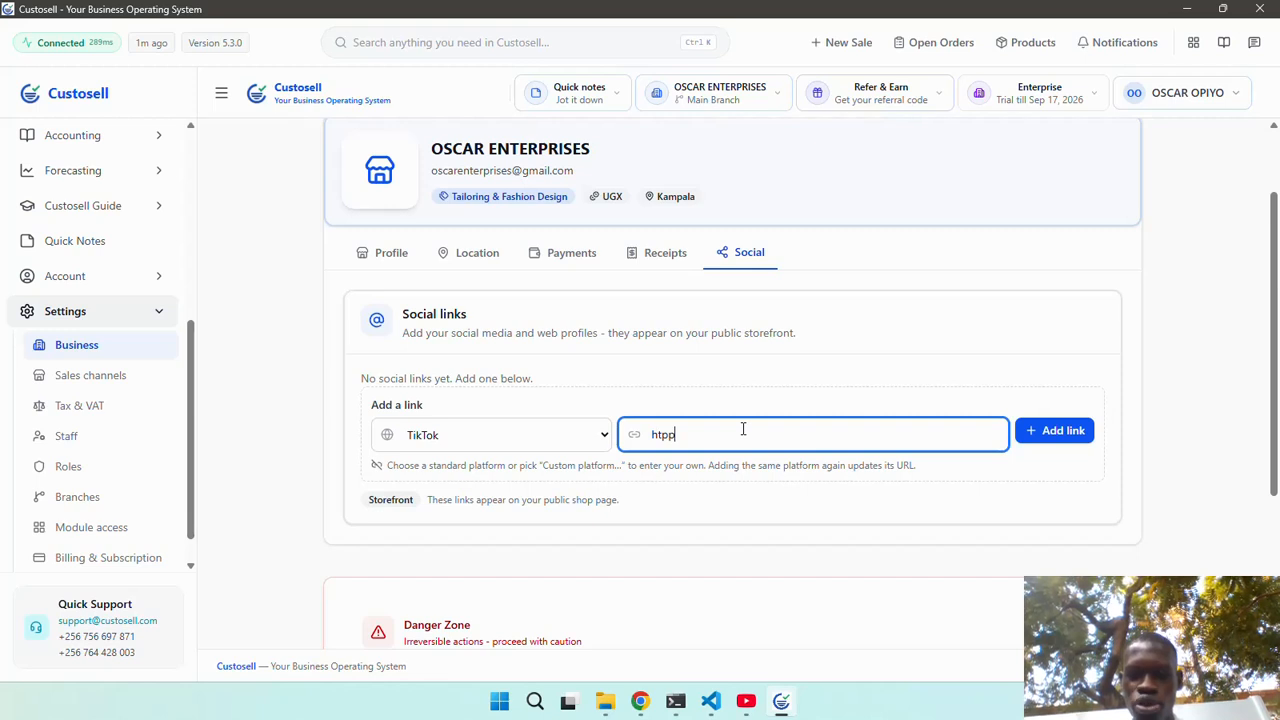
{"action": "key", "text": "BackSpace"}
{"action": "type", "text": "tps"}
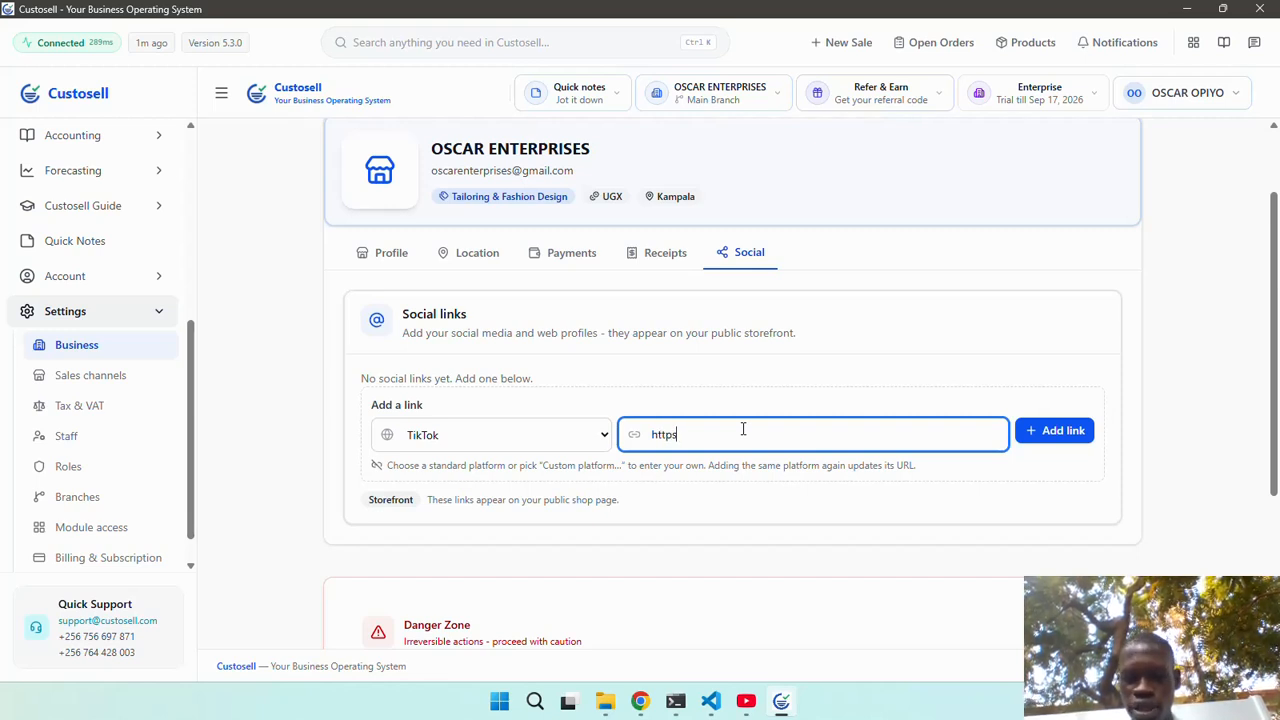
{"action": "type", "text": ":"}
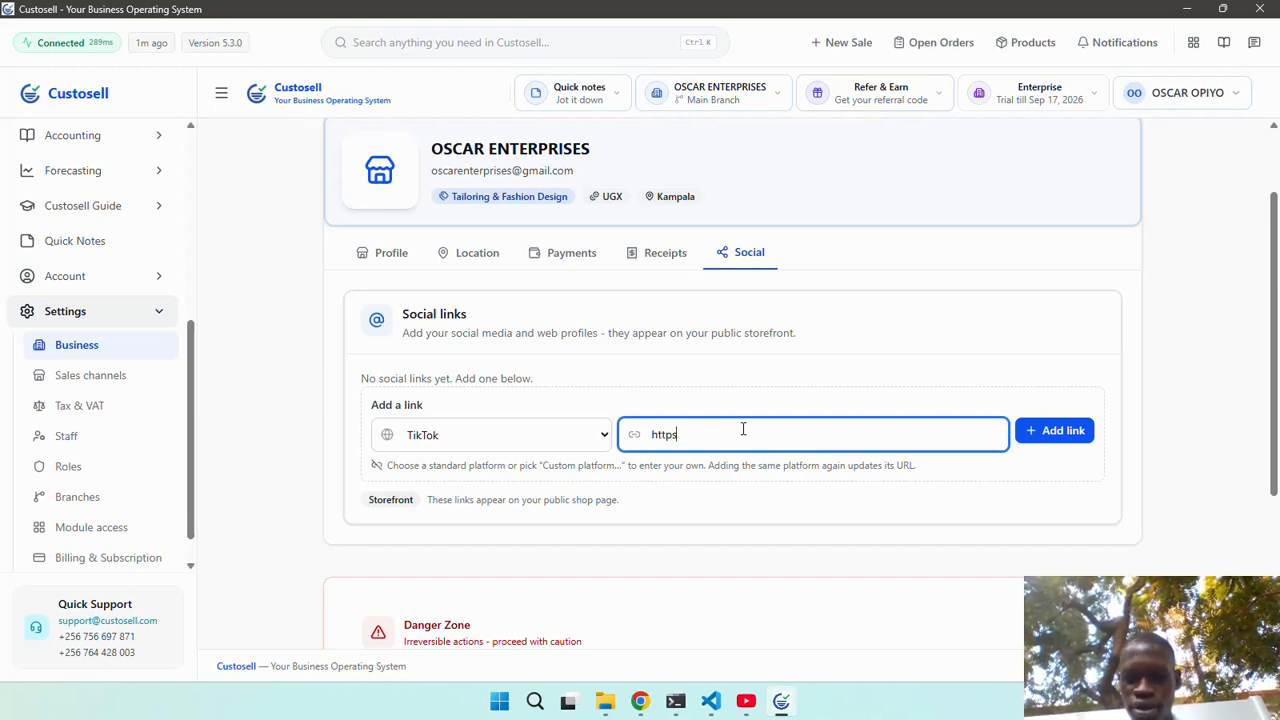
{"action": "type", "text": "//ww"}
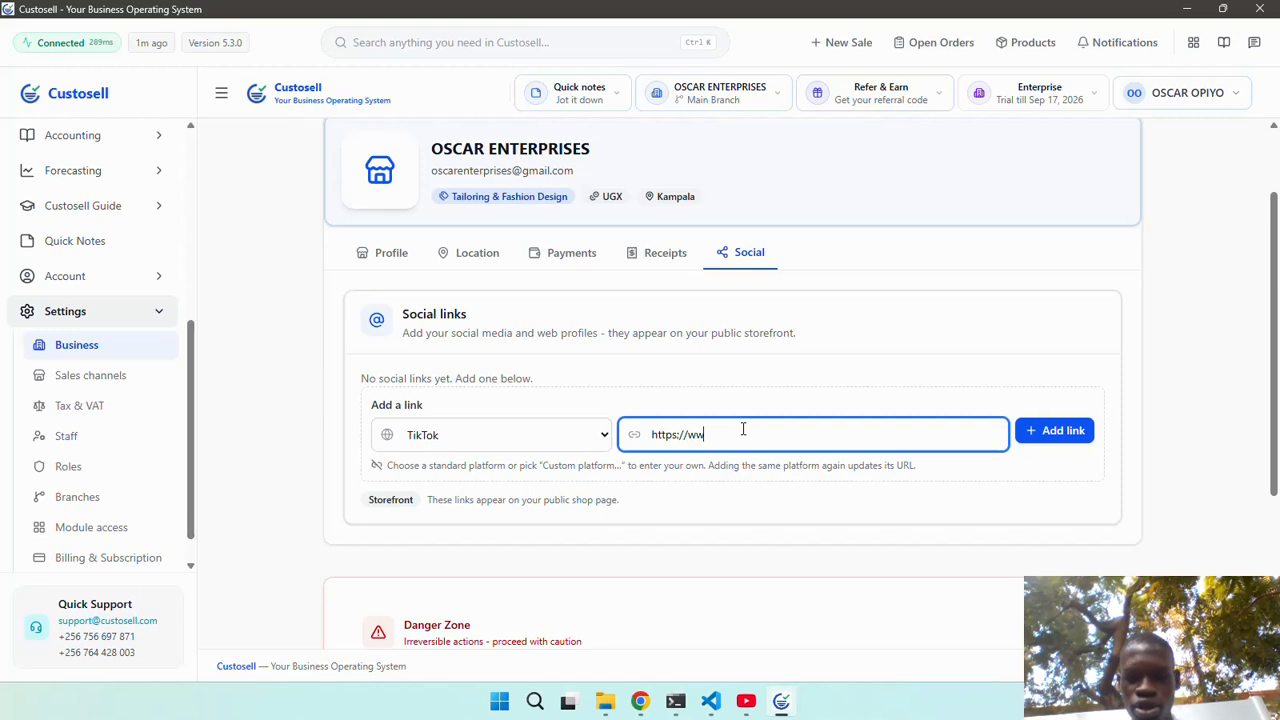
{"action": "type", "text": "w.custospa"}
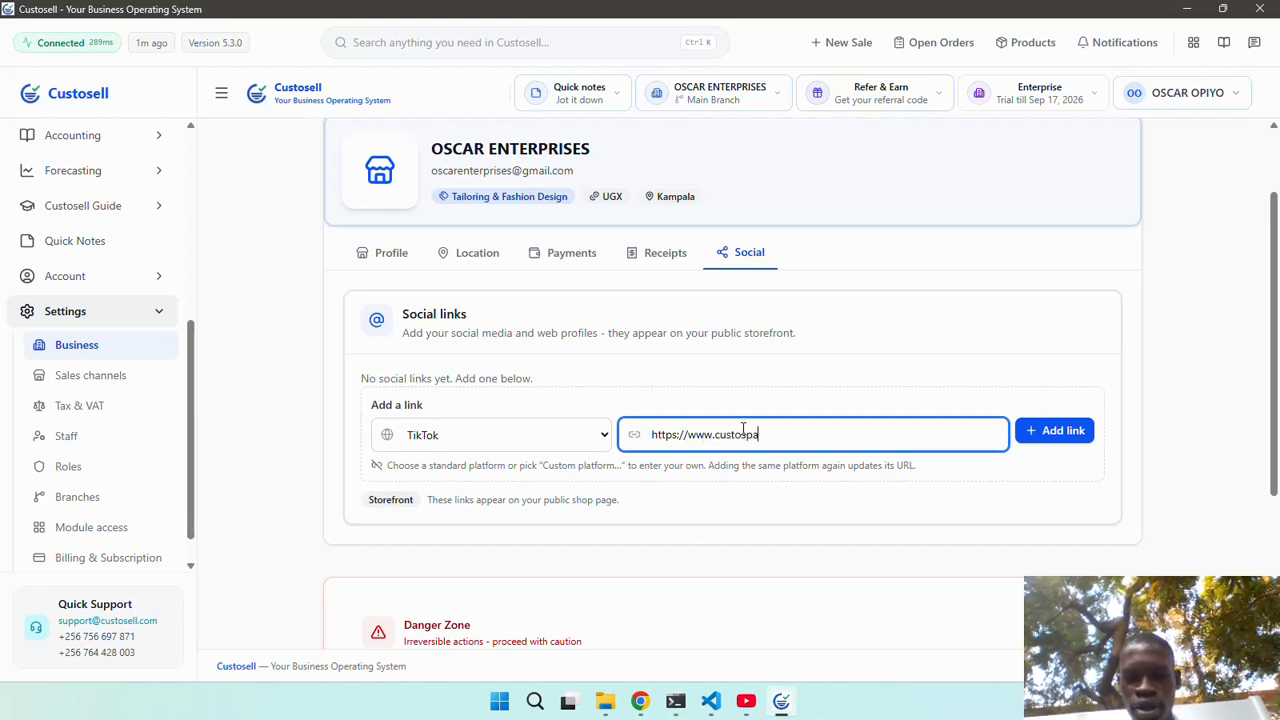
{"action": "type", "text": "rk/"}
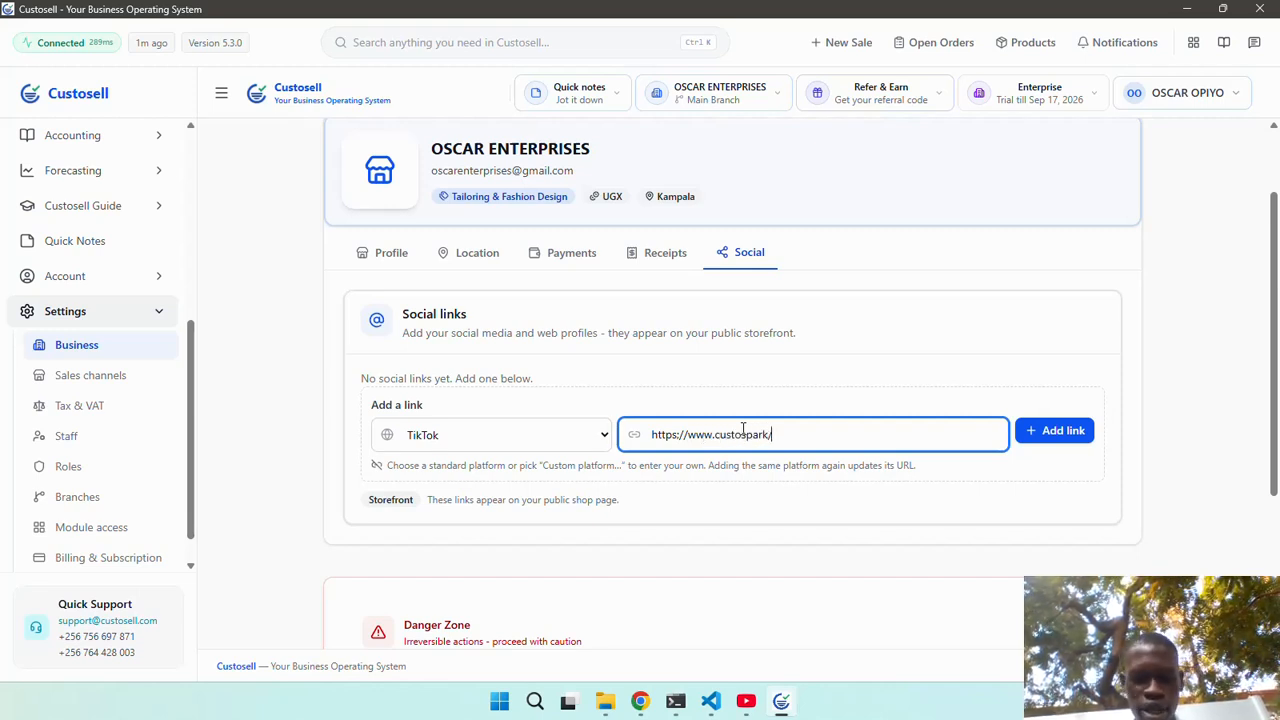
{"action": "type", "text": "@tik"}
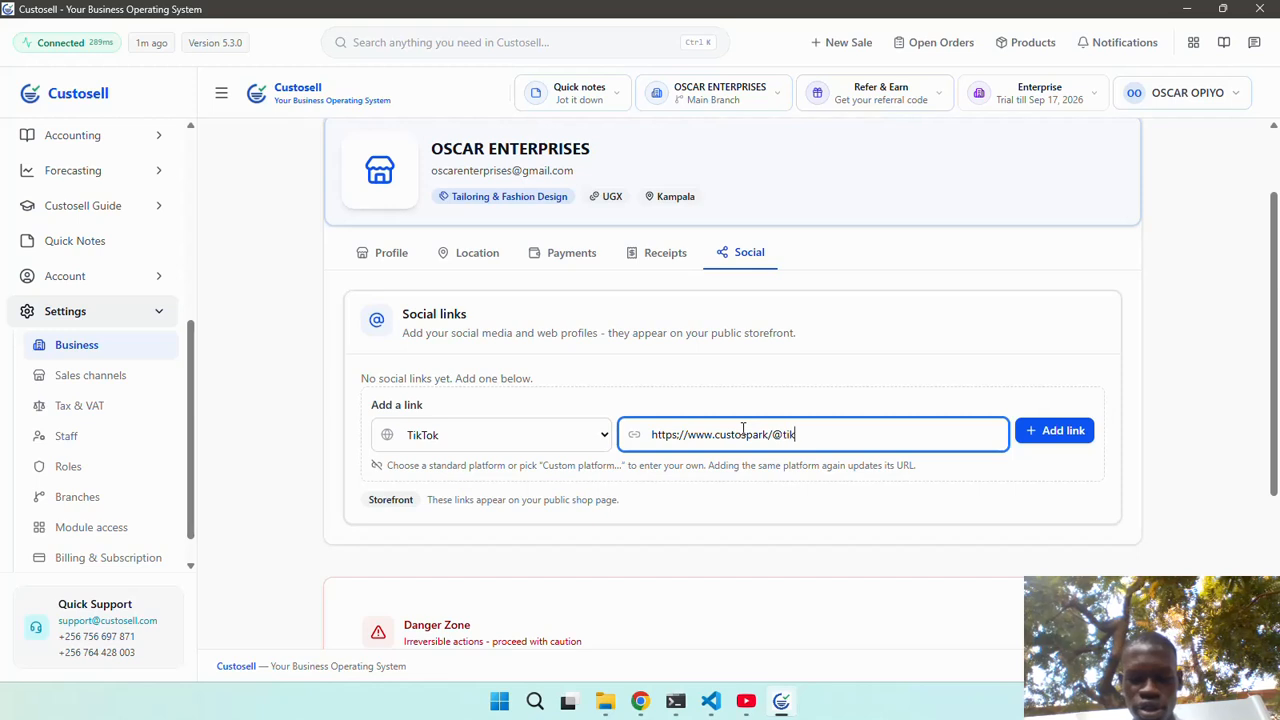
{"action": "type", "text": "tok"}
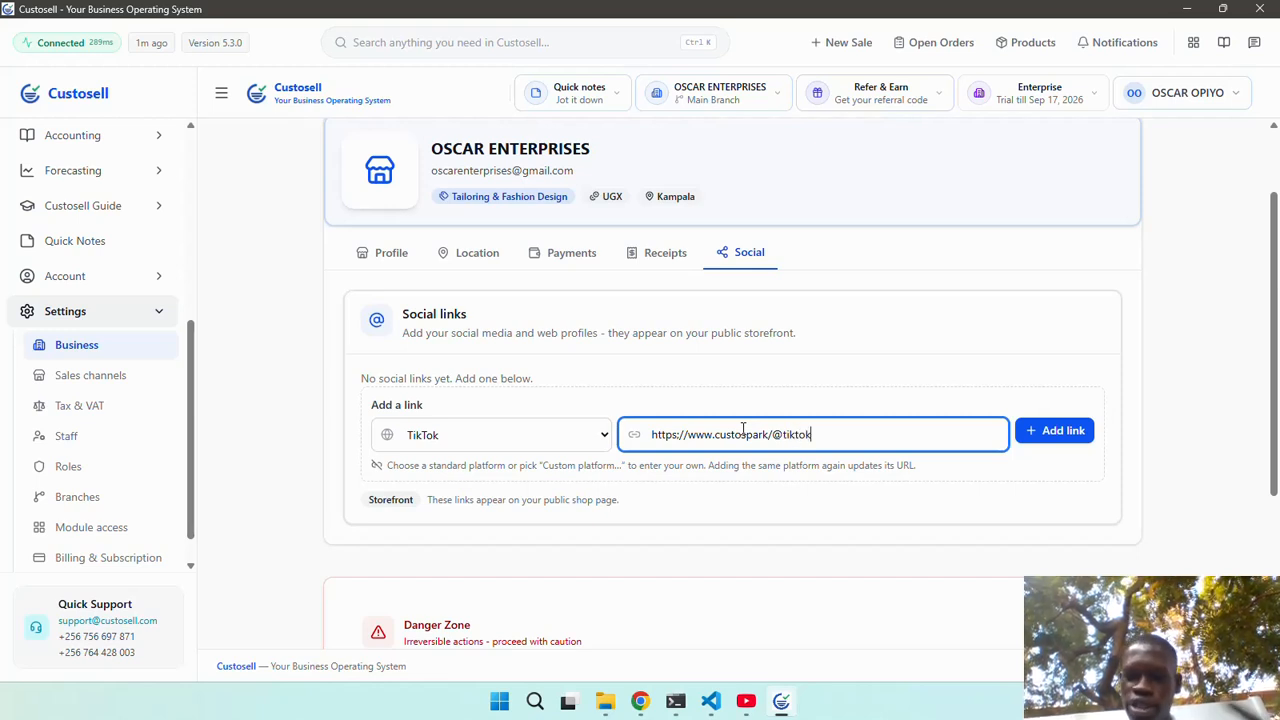
{"action": "left_click", "coordinate": [1047, 431]}
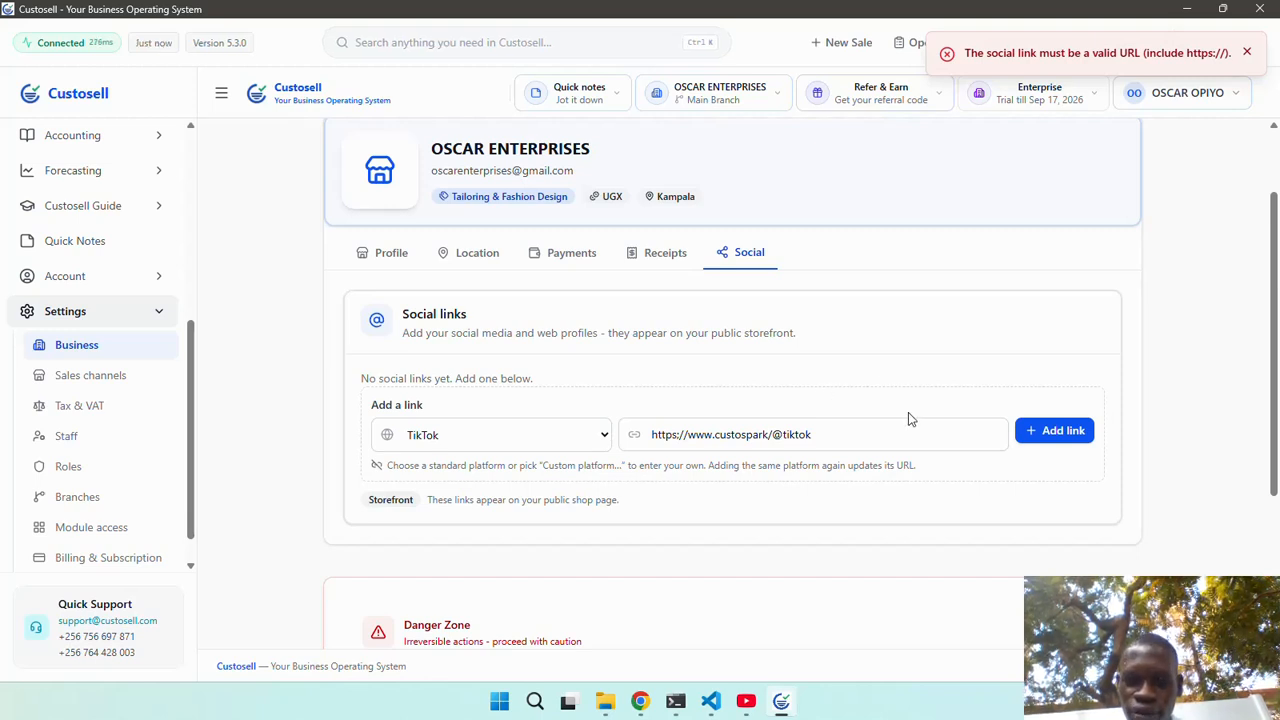
{"action": "left_click", "coordinate": [680, 435]}
{"action": "key", "text": "BackSpace"}
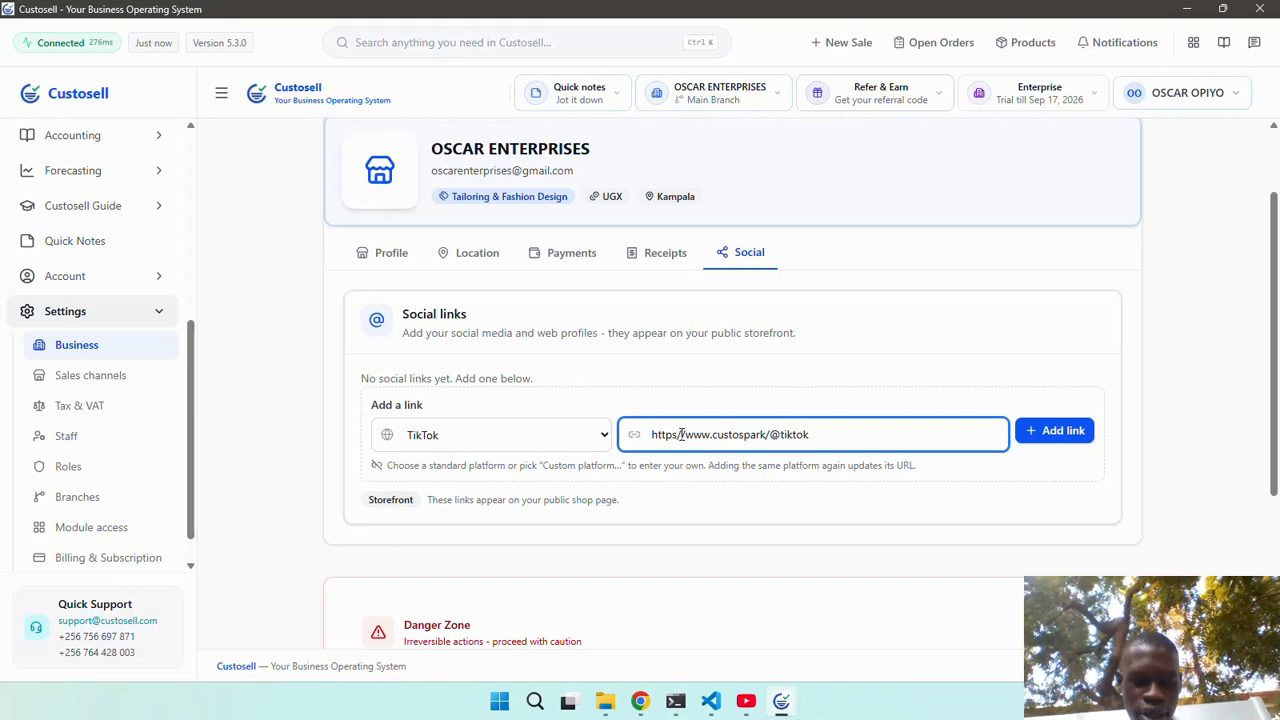
{"action": "type", "text": ":"}
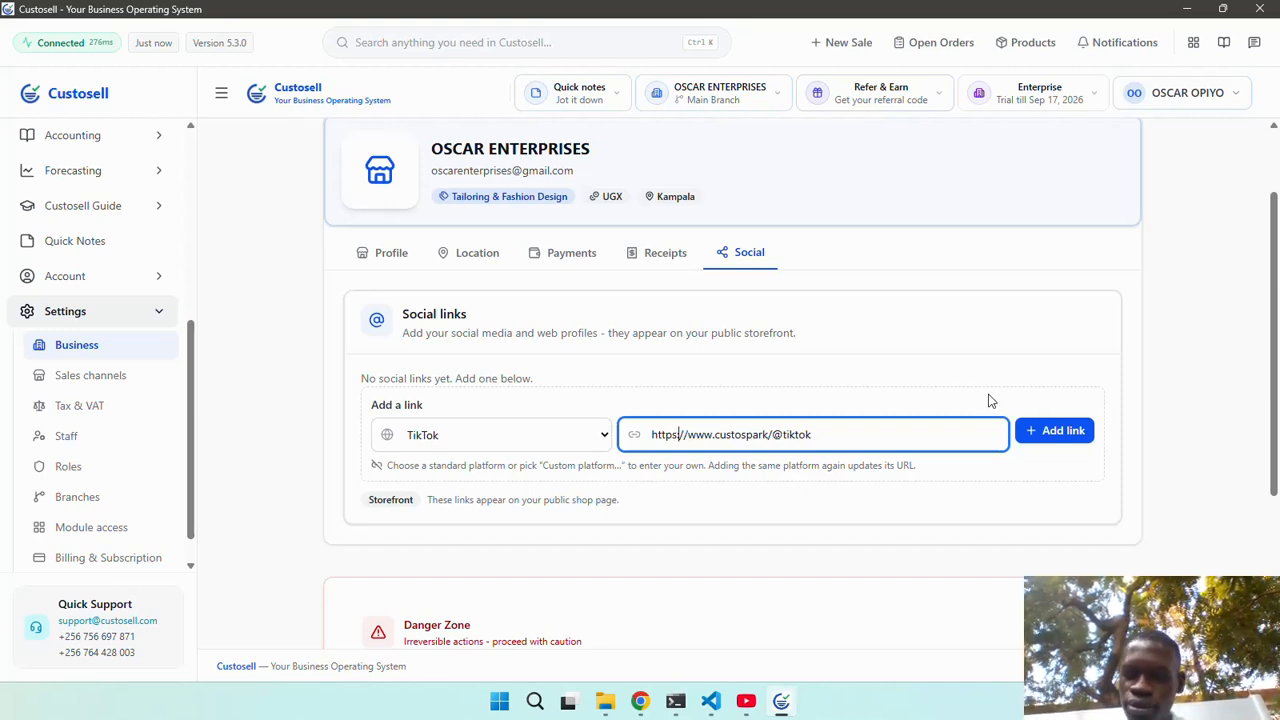
{"action": "left_click", "coordinate": [1035, 429]}
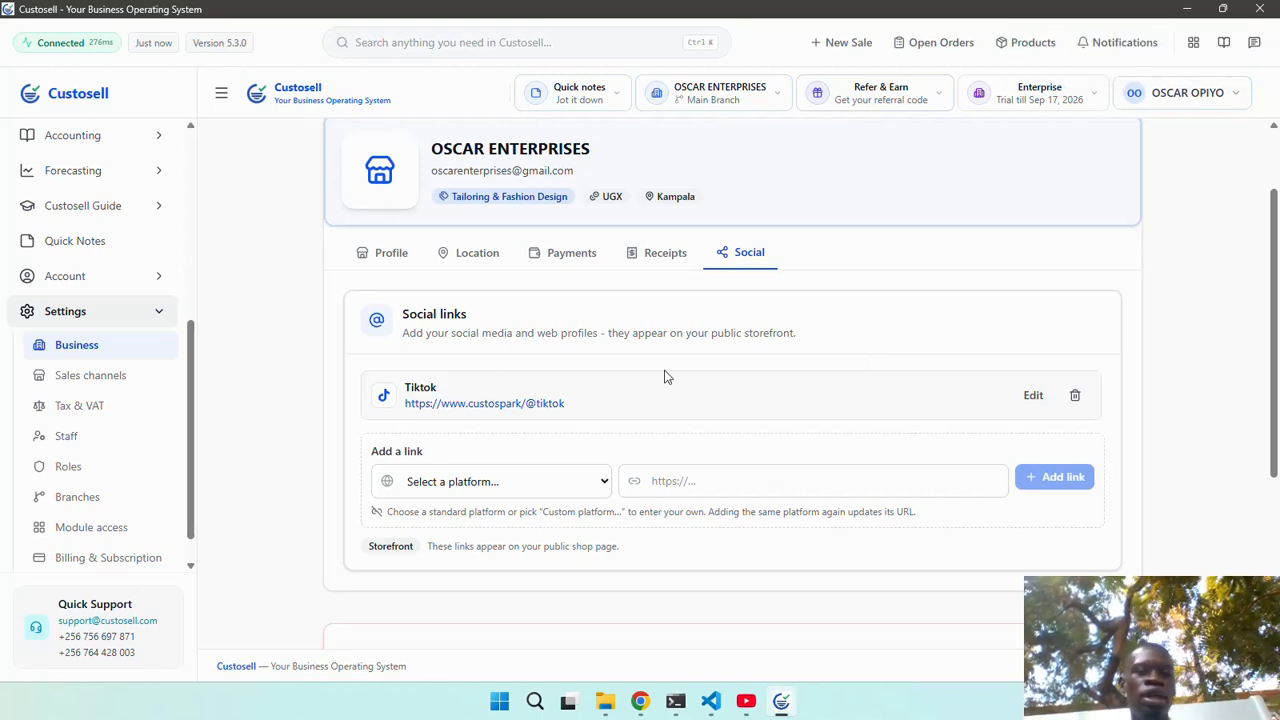
{"action": "scroll", "coordinate": [665, 377], "scroll_direction": "up", "scroll_amount": 2}
{"action": "scroll", "coordinate": [440, 367], "scroll_direction": "up", "scroll_amount": 1}
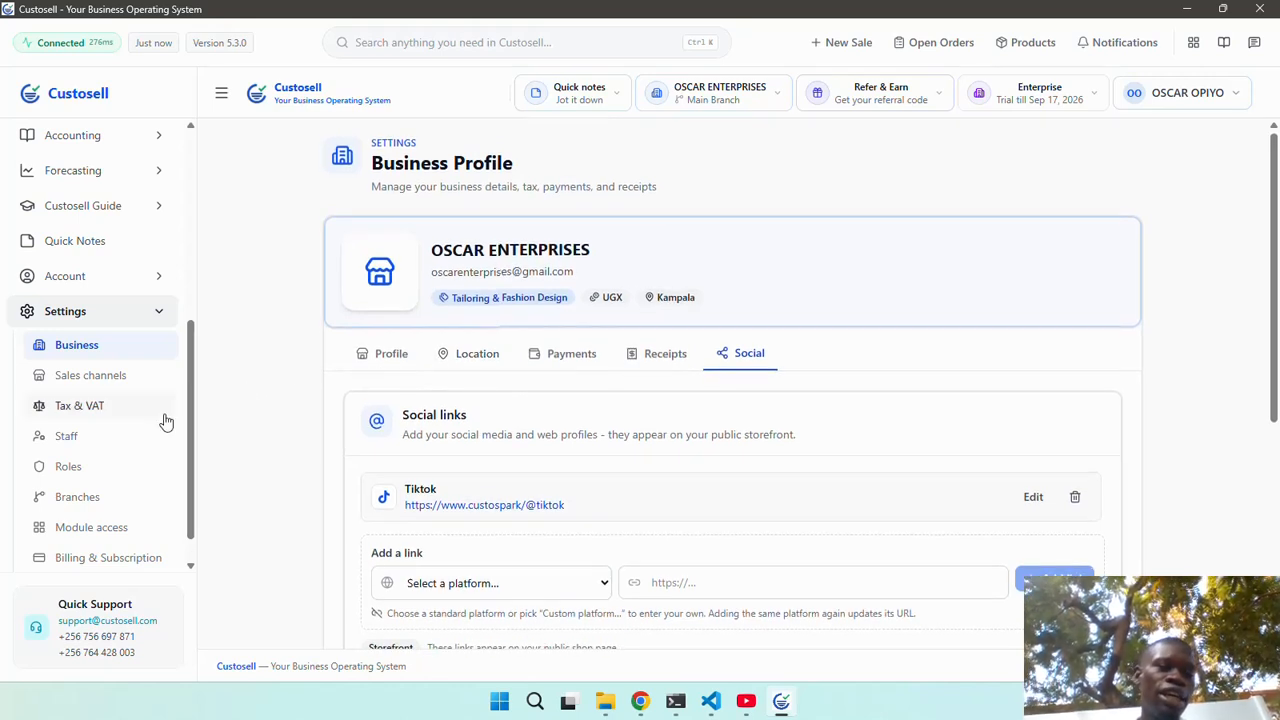
{"action": "scroll", "coordinate": [123, 434], "scroll_direction": "down", "scroll_amount": 1}
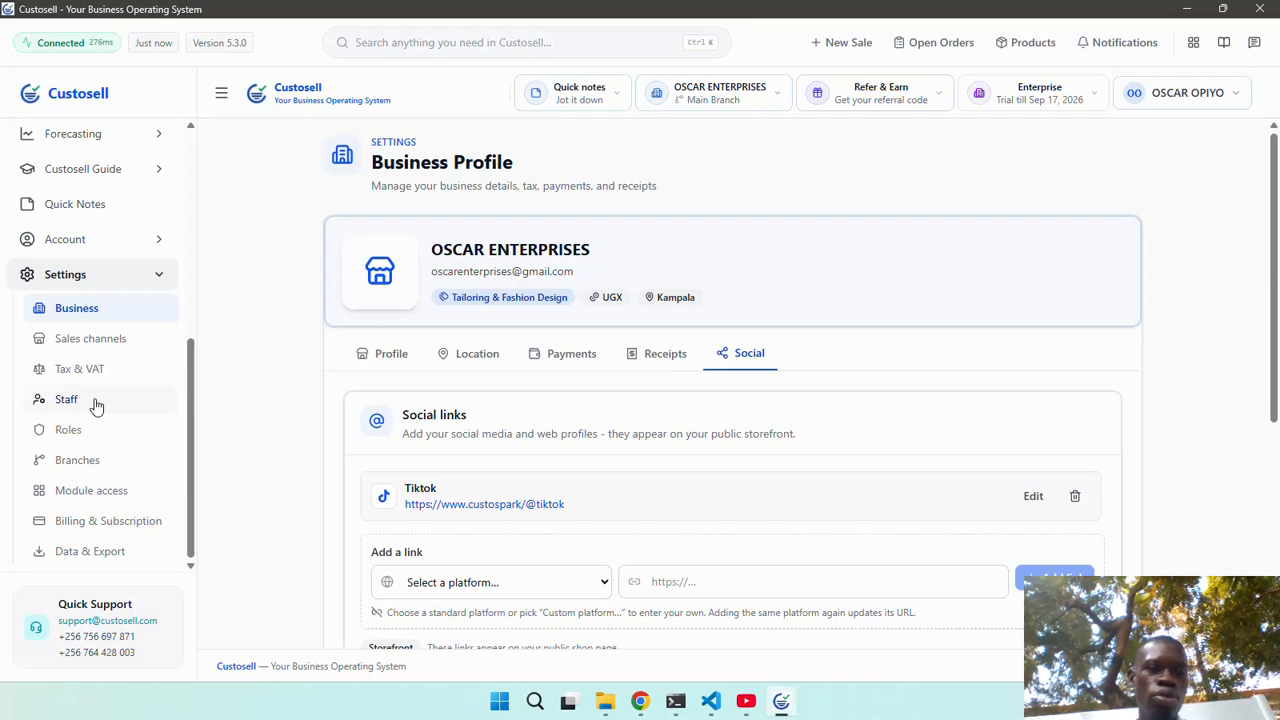
View Staff Management, showing 1 staff member, Main Branch and no transfers.
{"action": "left_click", "coordinate": [70, 399]}
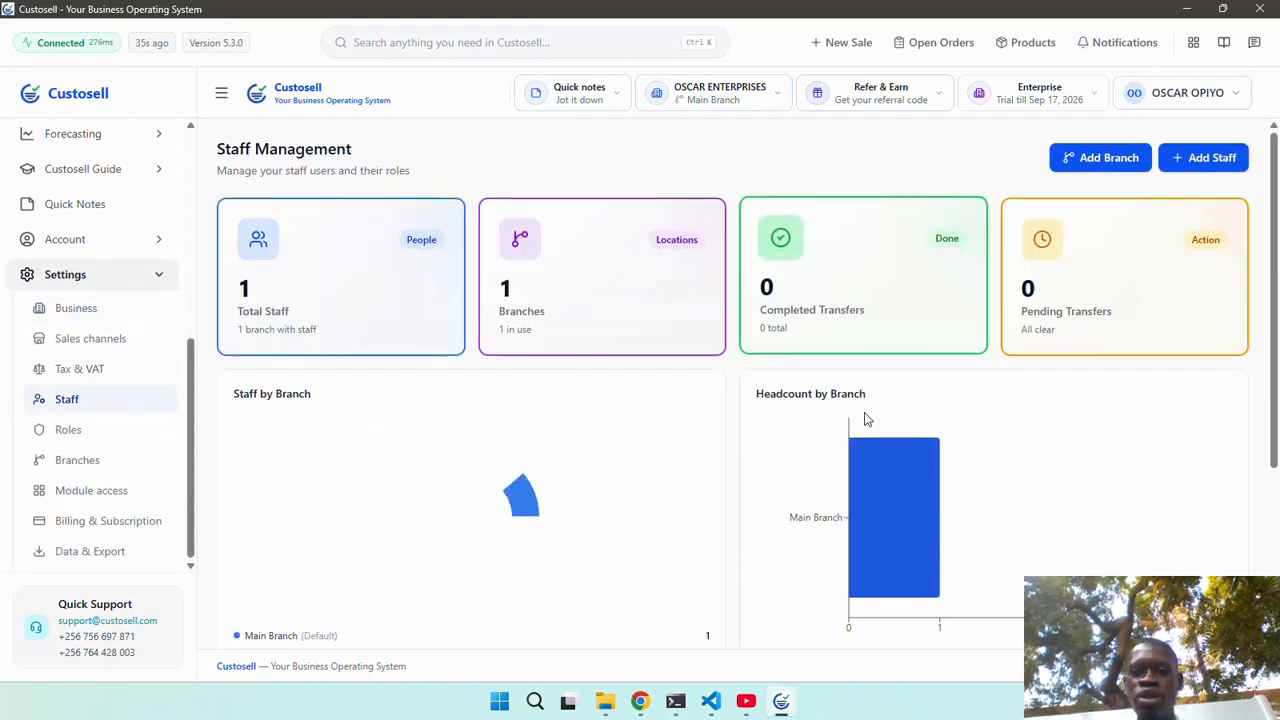
{"action": "mouse_move", "coordinate": [917, 475]}
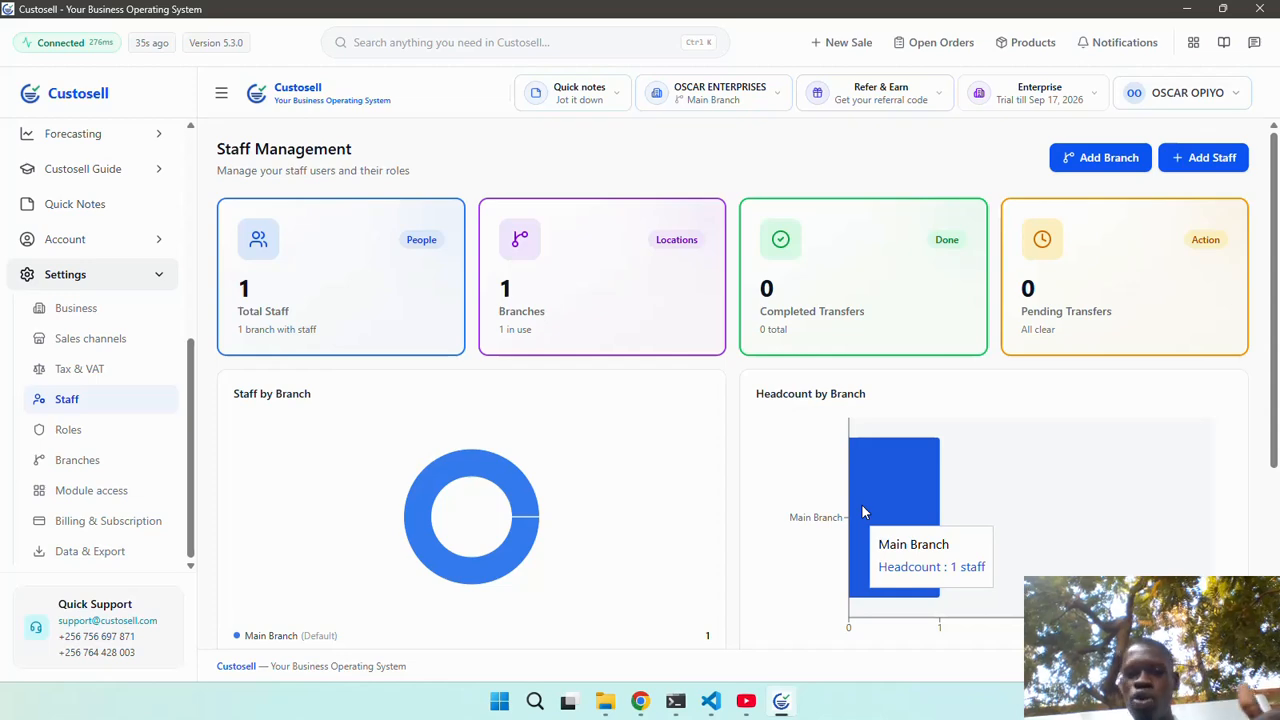
{"action": "scroll", "coordinate": [626, 517], "scroll_direction": "down", "scroll_amount": 3}
{"action": "scroll", "coordinate": [626, 517], "scroll_direction": "up", "scroll_amount": 3}
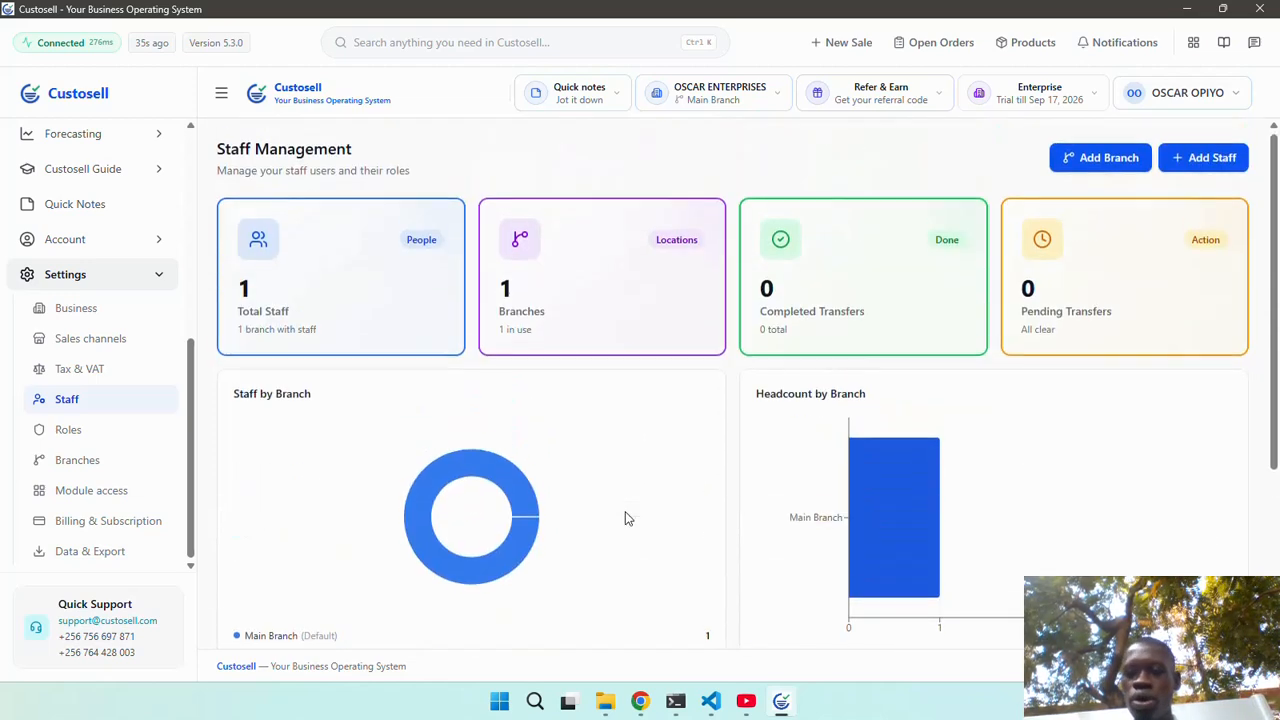
{"action": "scroll", "coordinate": [626, 517], "scroll_direction": "down", "scroll_amount": 3}
{"action": "scroll", "coordinate": [584, 496], "scroll_direction": "up", "scroll_amount": 2}
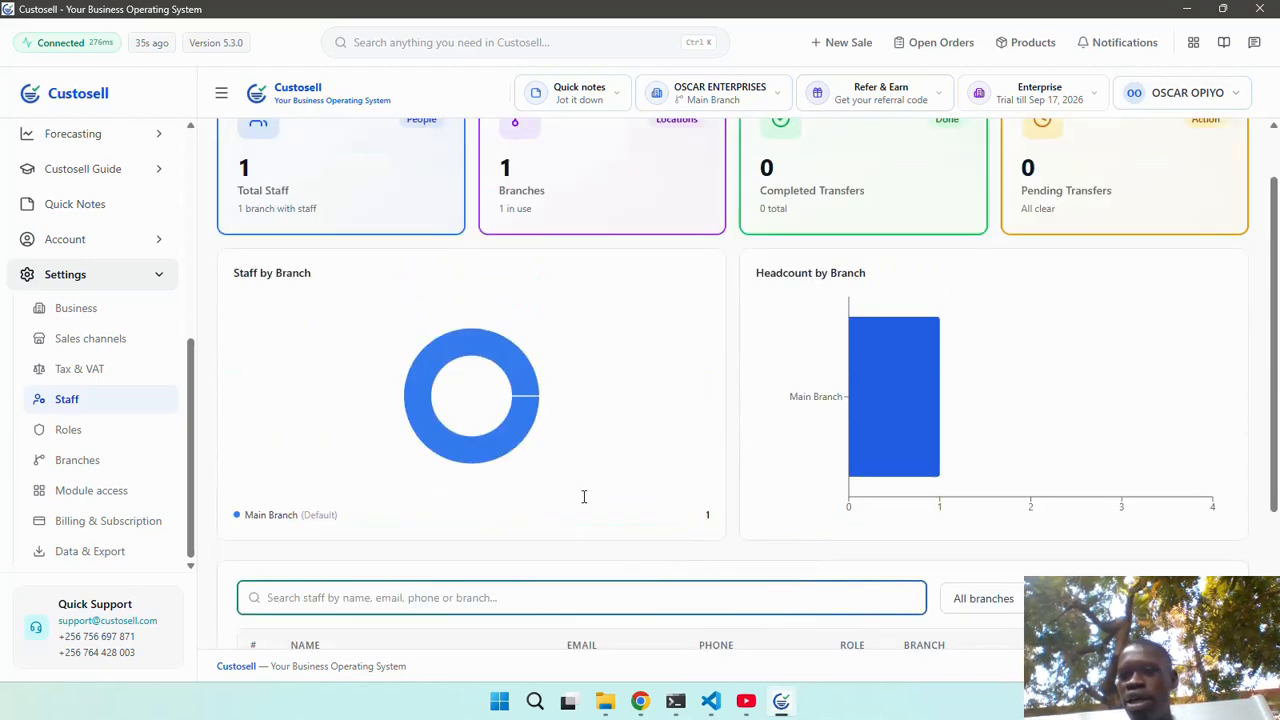
{"action": "scroll", "coordinate": [584, 496], "scroll_direction": "up", "scroll_amount": 2}
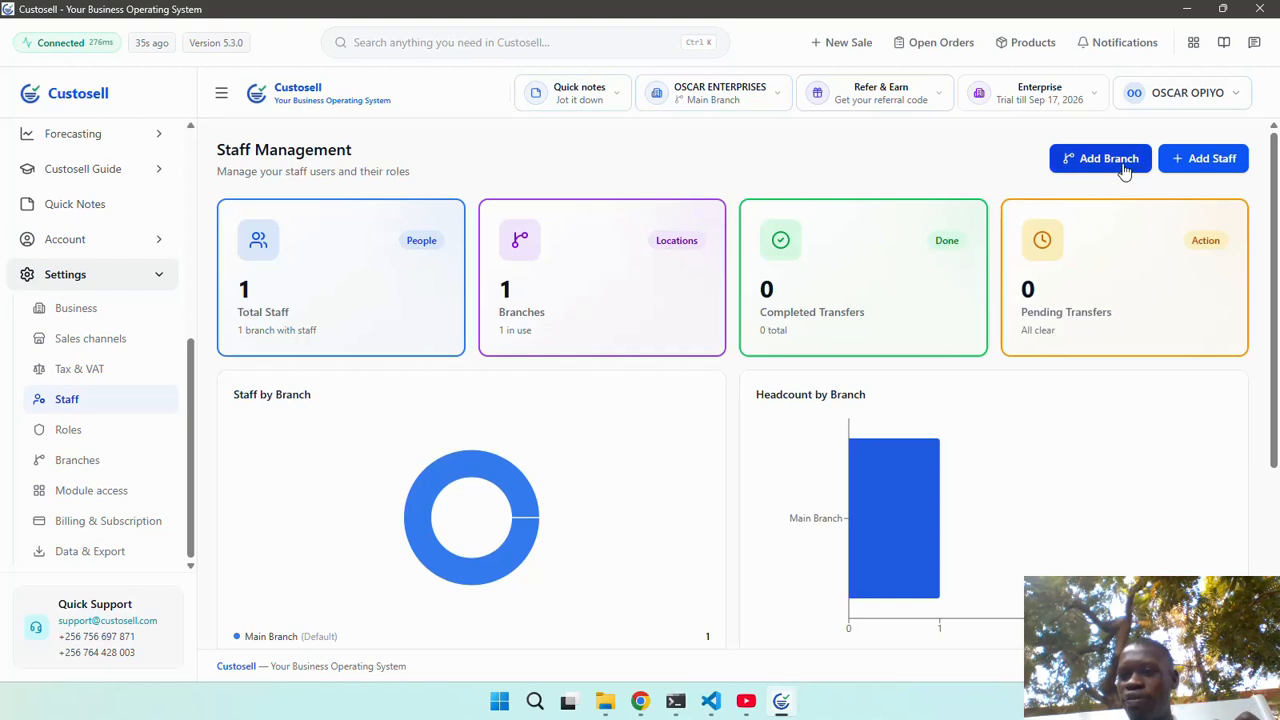
Start a new staff member, entering their full name and Gmail e-mail address.
{"action": "left_click", "coordinate": [1204, 160]}
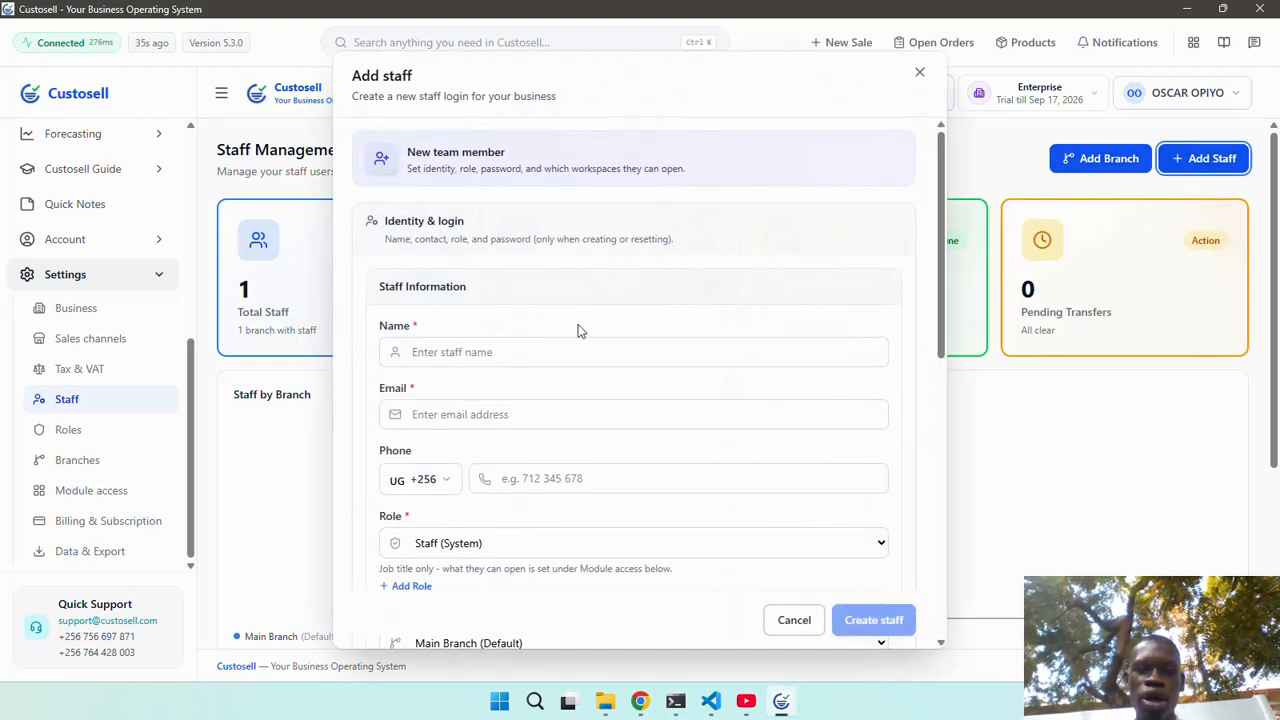
{"action": "left_click", "coordinate": [557, 345]}
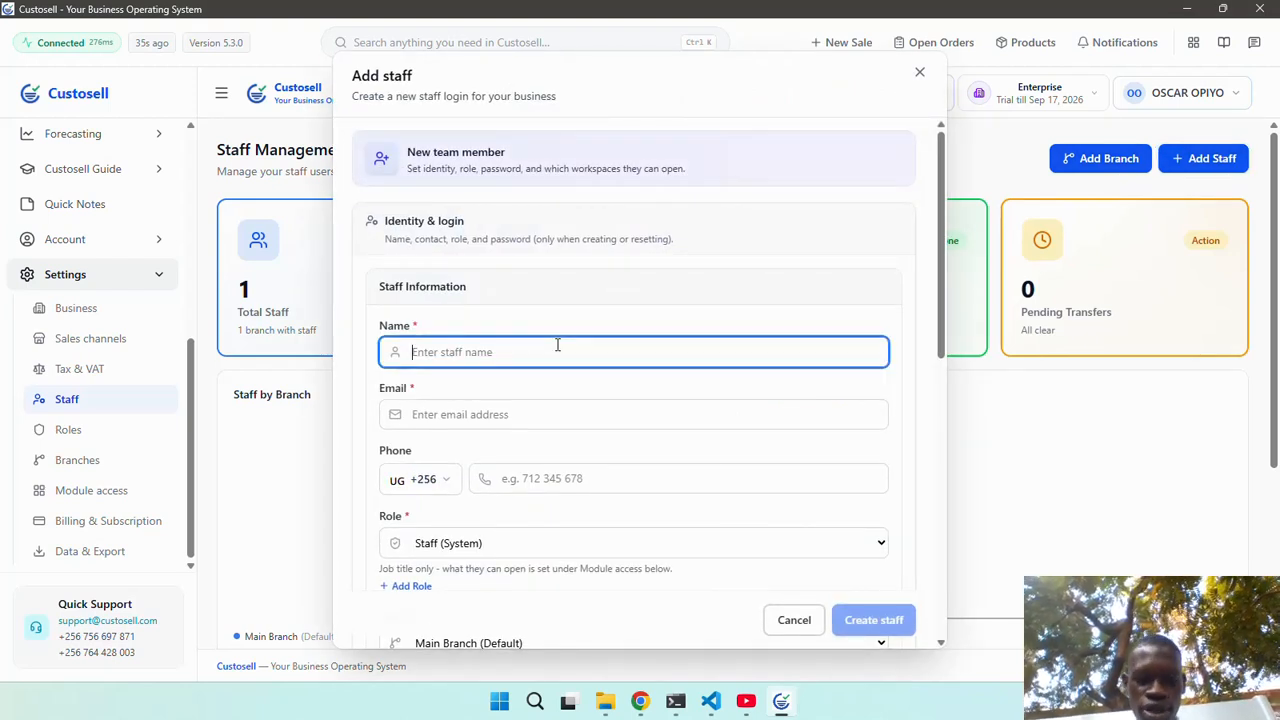
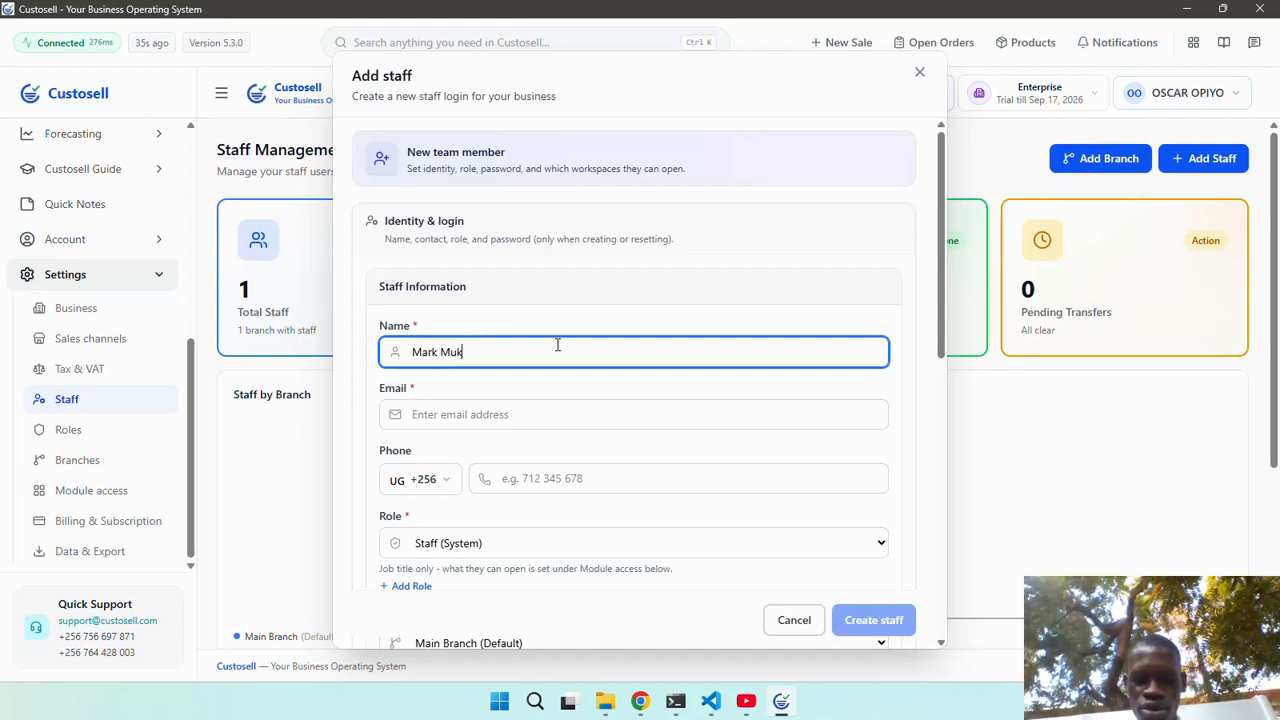
{"action": "left_click", "coordinate": [547, 419]}
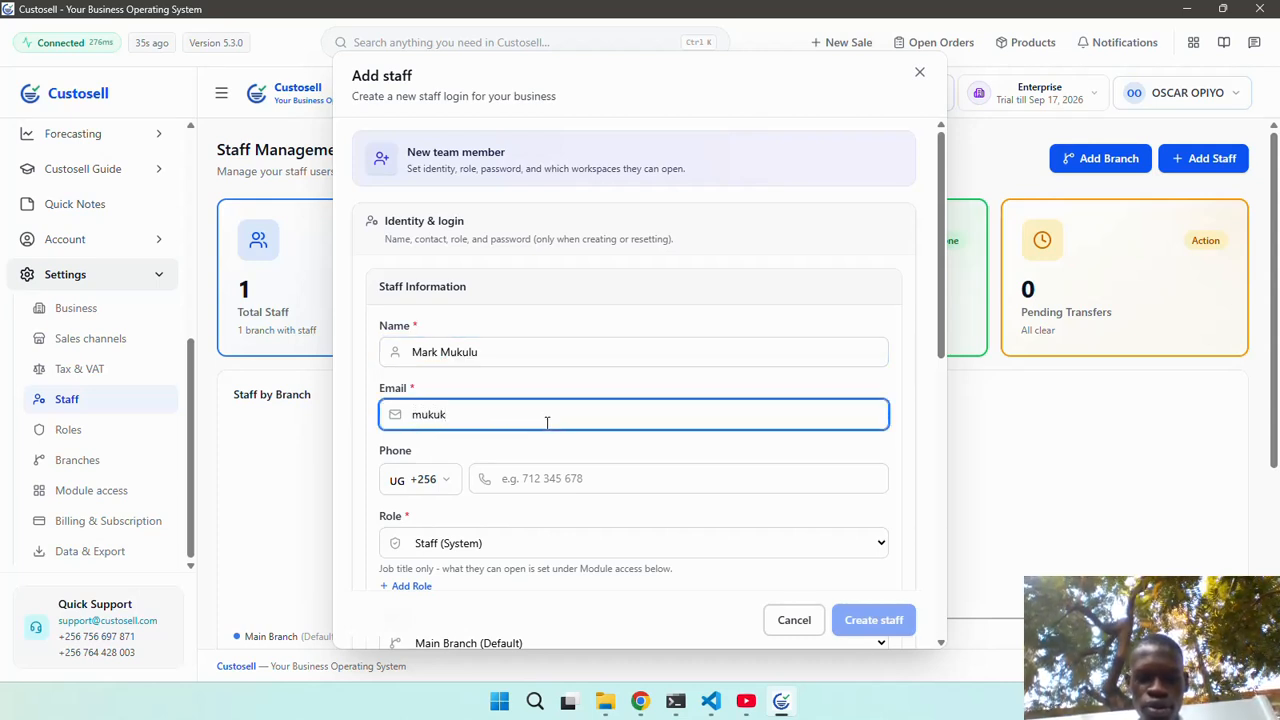
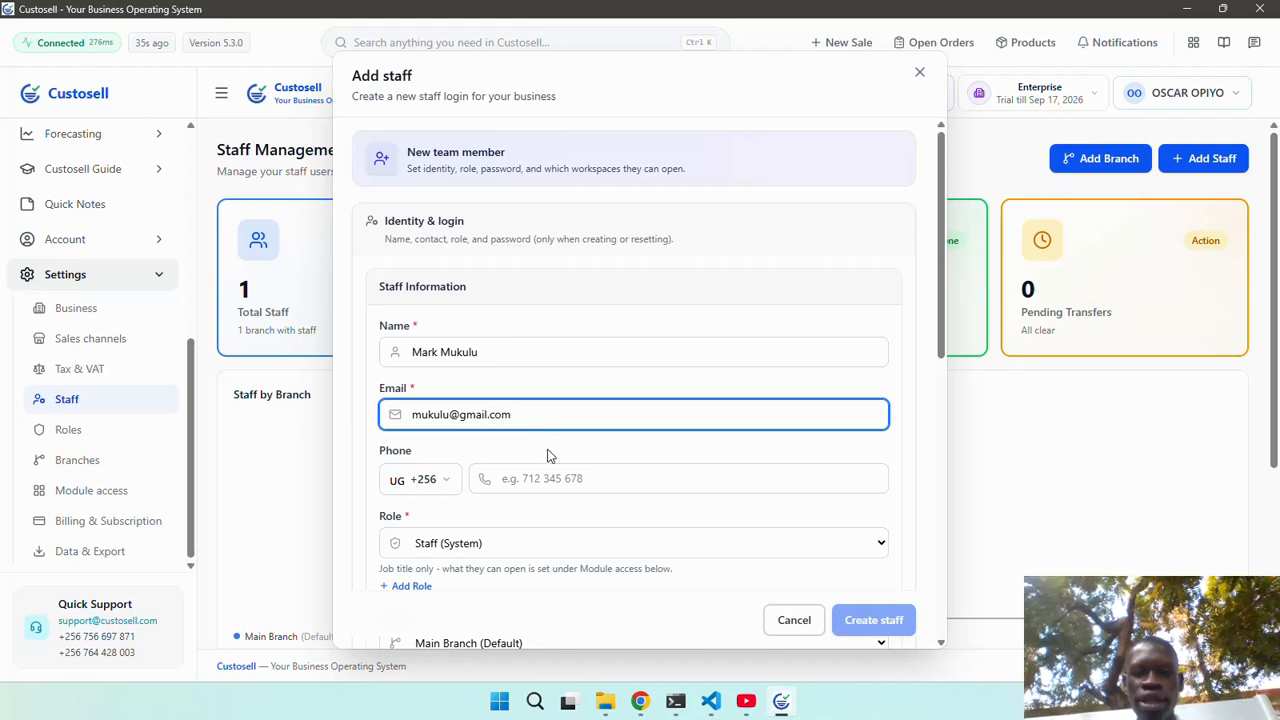
Enter the staff member's phone number and assign the Manager (System) role.
{"action": "left_click", "coordinate": [549, 478]}
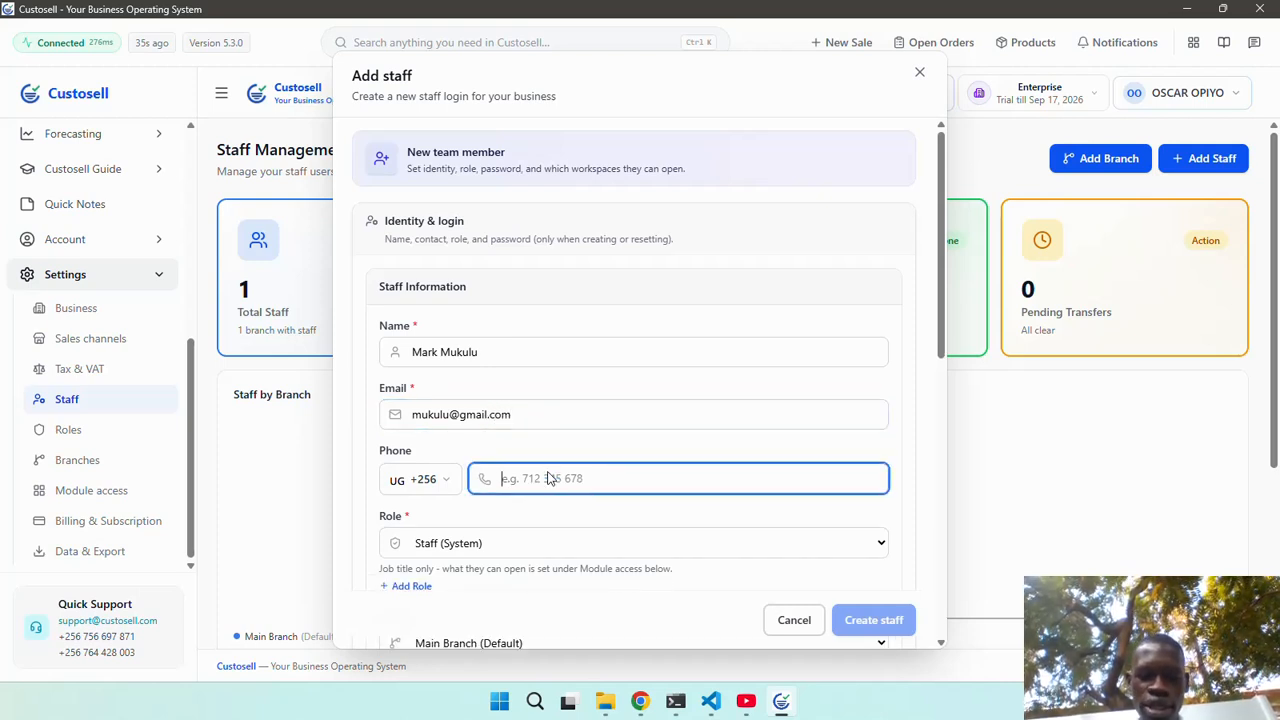
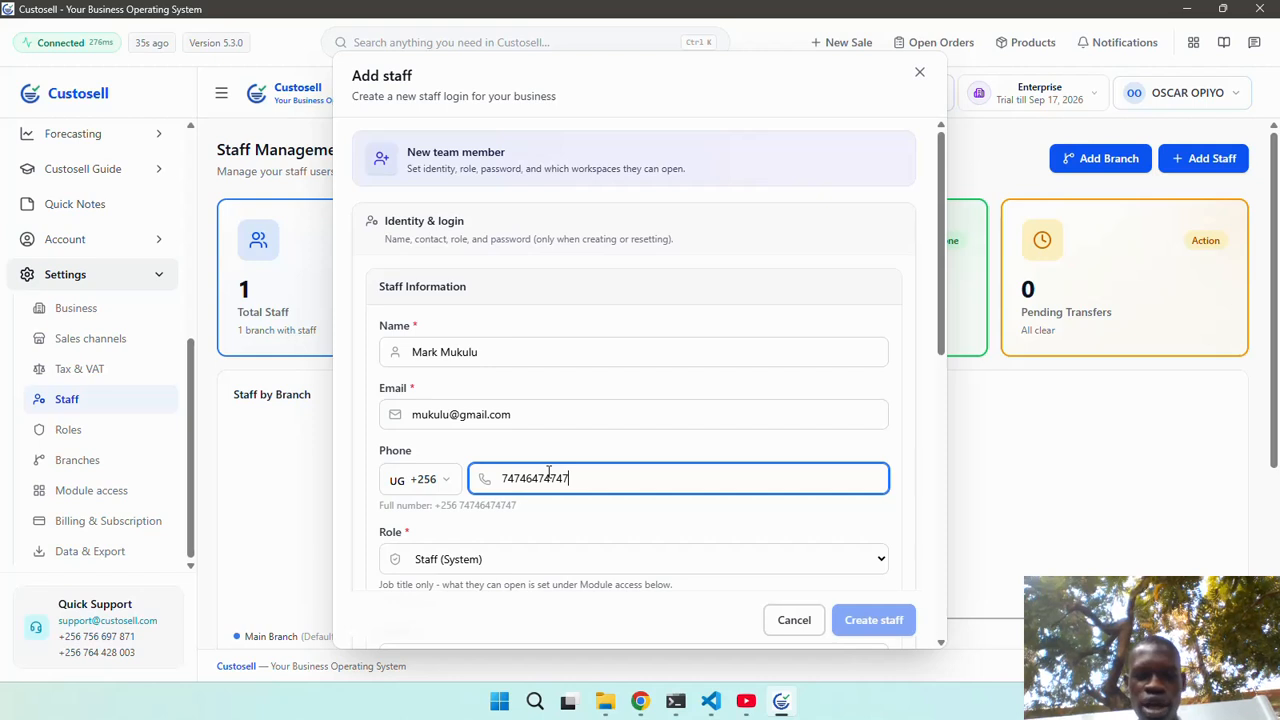
{"action": "scroll", "coordinate": [606, 474], "scroll_direction": "down", "scroll_amount": 2}
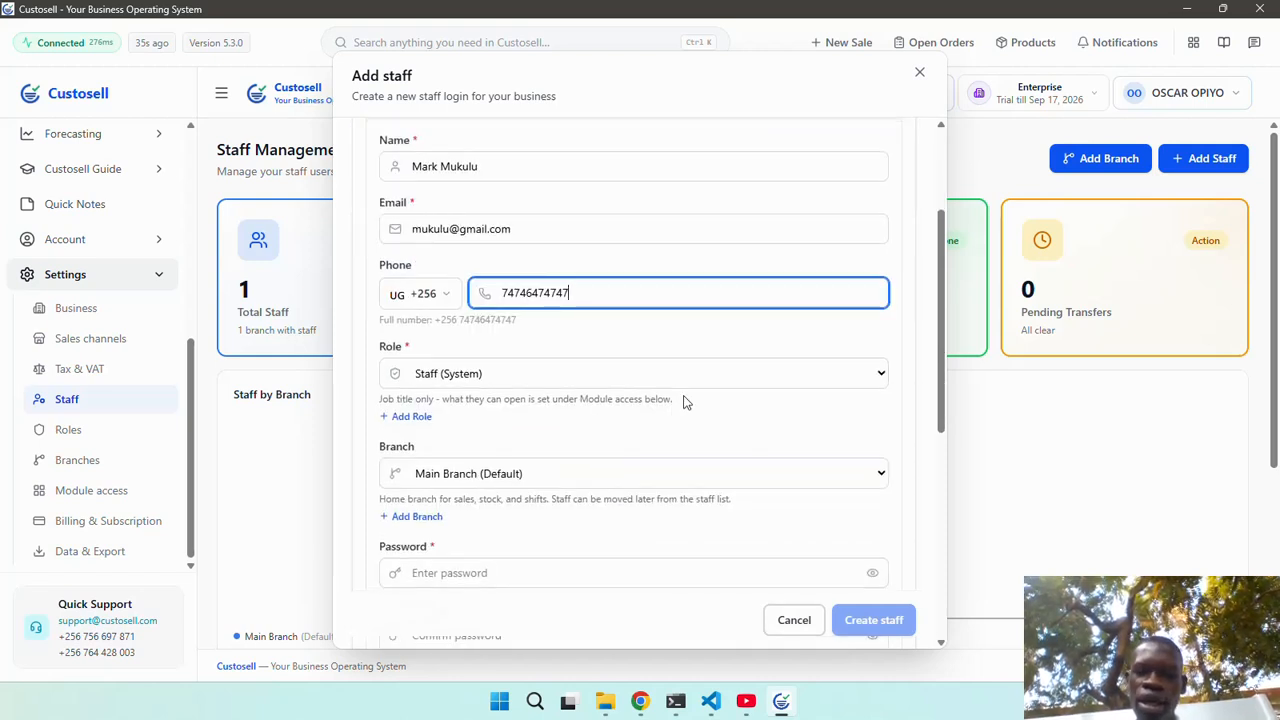
{"action": "left_click", "coordinate": [712, 378]}
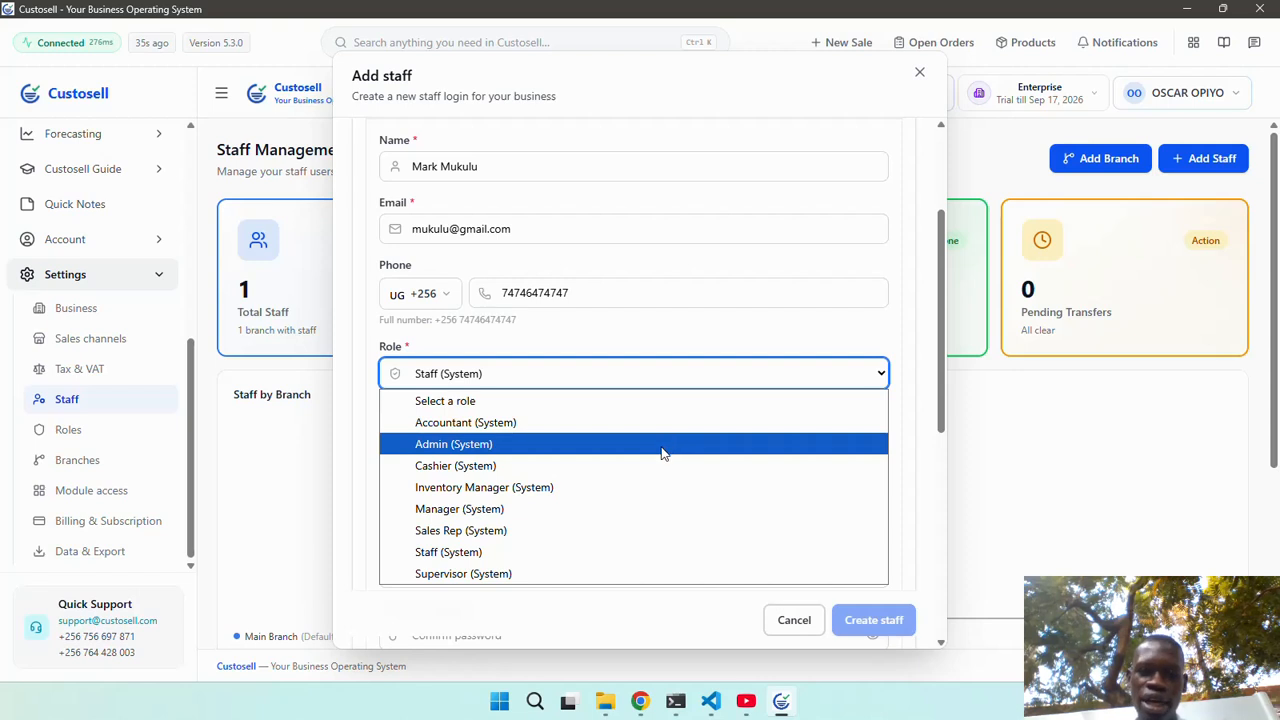
{"action": "left_click", "coordinate": [615, 509]}
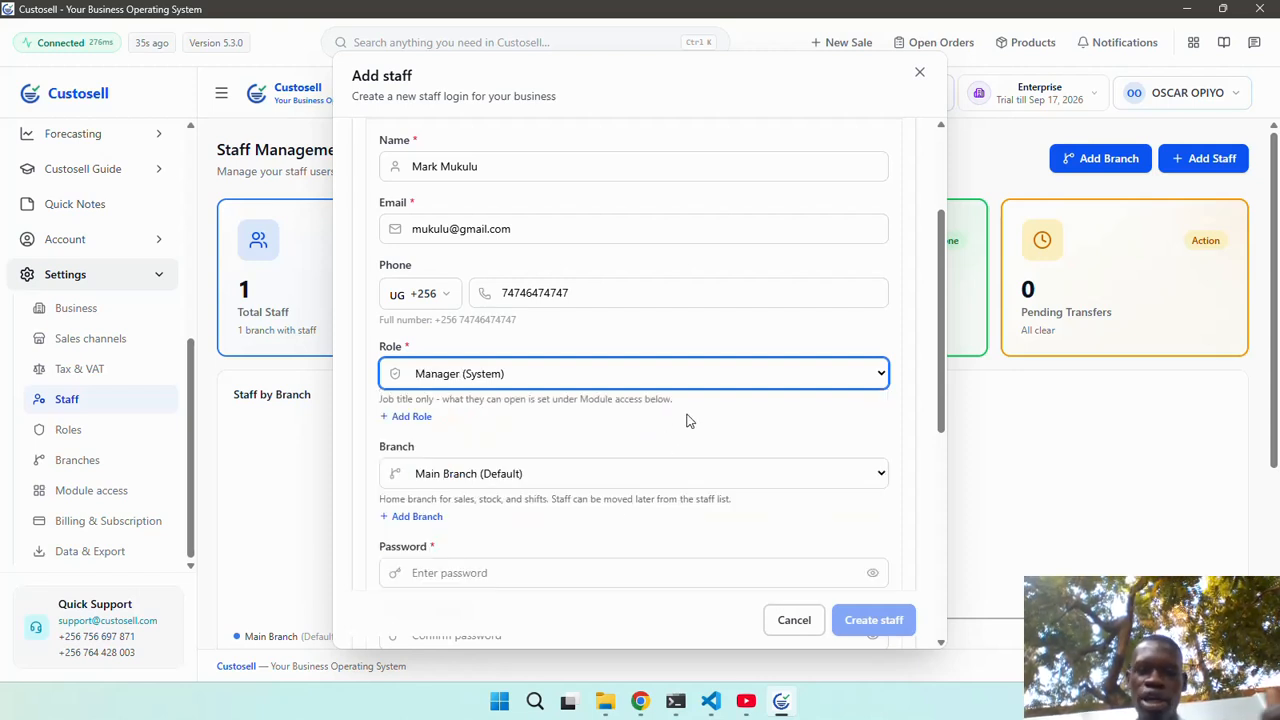
Create a custom role named Assistant Supervisor.
{"action": "left_click", "coordinate": [420, 428]}
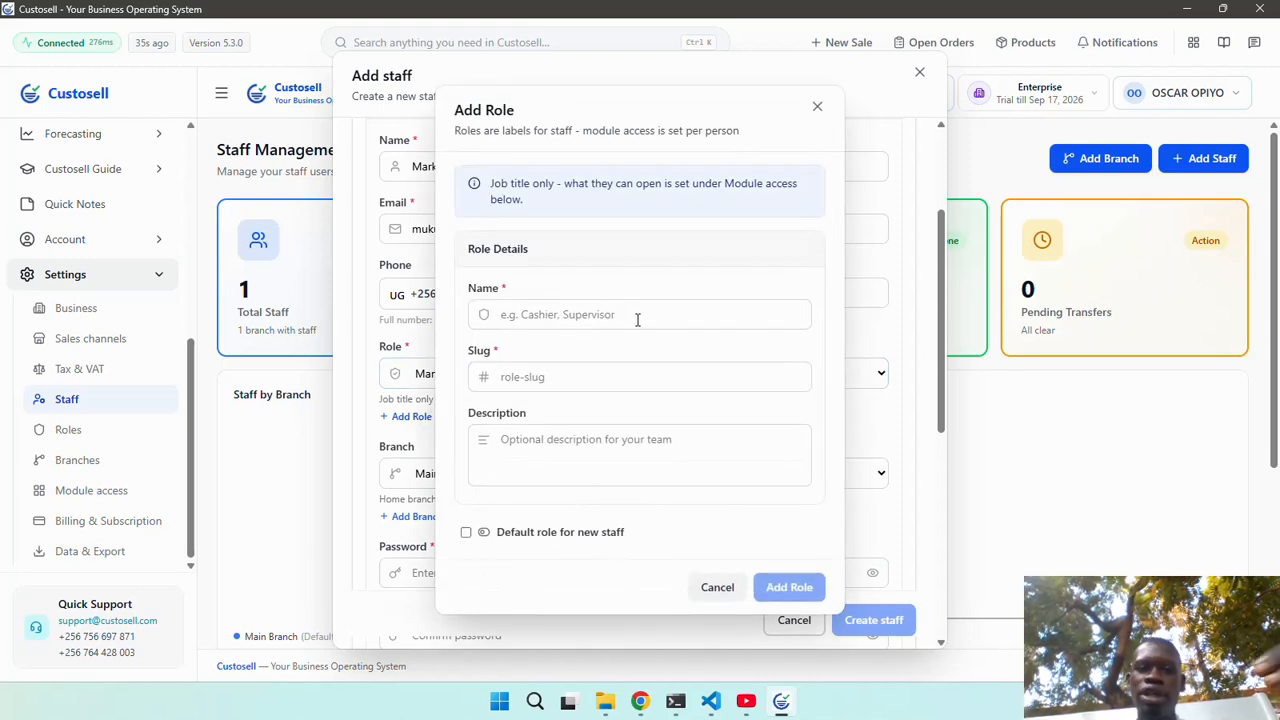
{"action": "left_click", "coordinate": [637, 316]}
{"action": "type", "text": "Super"}
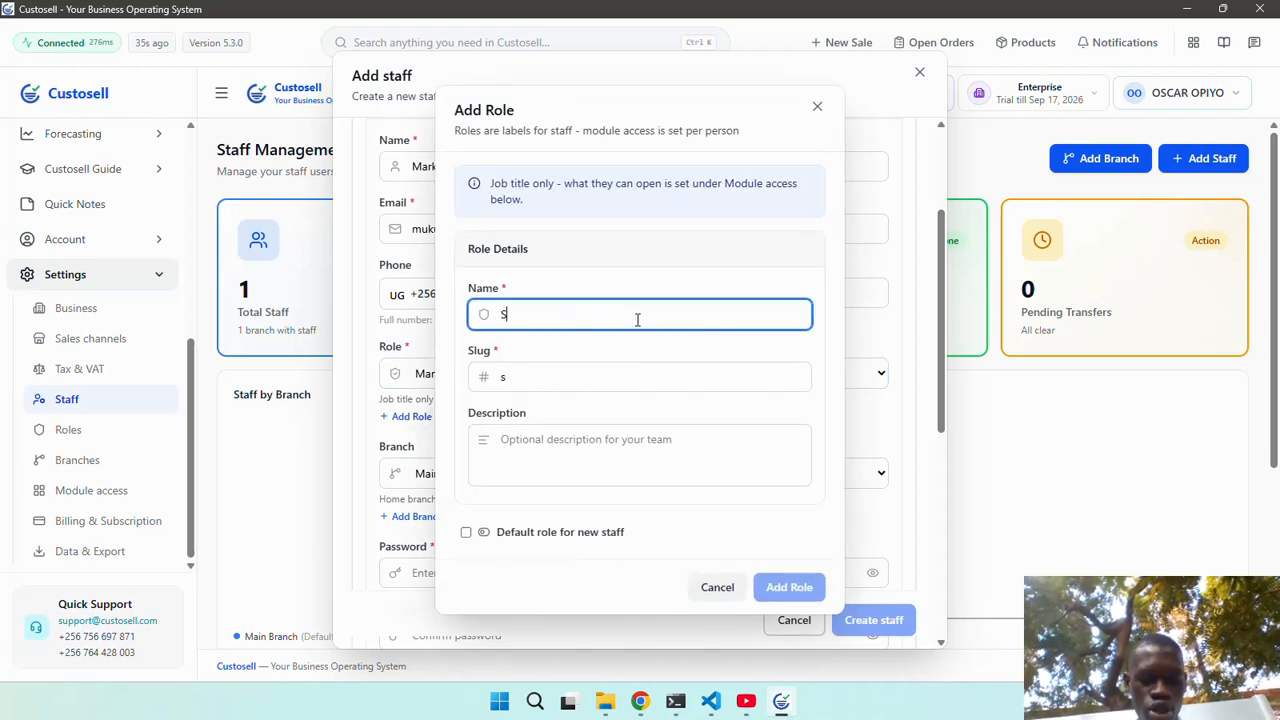
{"action": "key", "text": "BackSpace"}
{"action": "key", "text": "BackSpace"}
{"action": "key", "text": "BackSpace"}
{"action": "key", "text": "BackSpace"}
{"action": "key", "text": "BackSpace"}
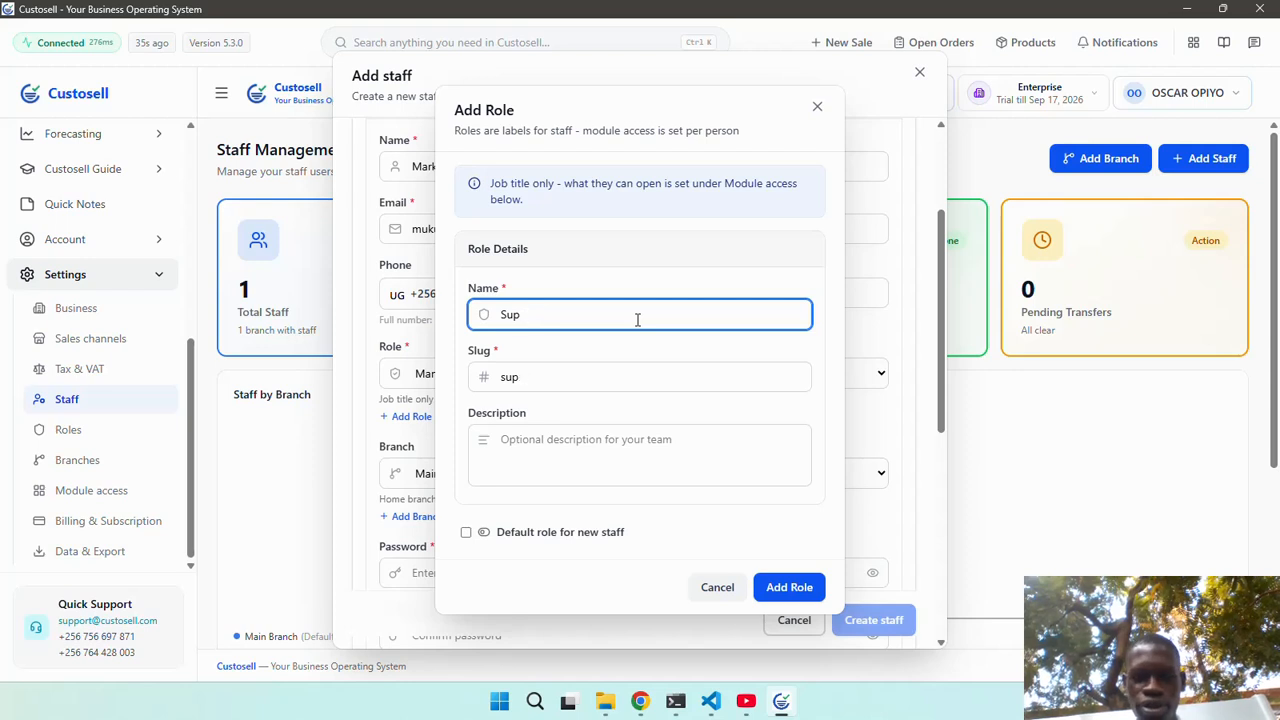
{"action": "type", "text": "Ass"}
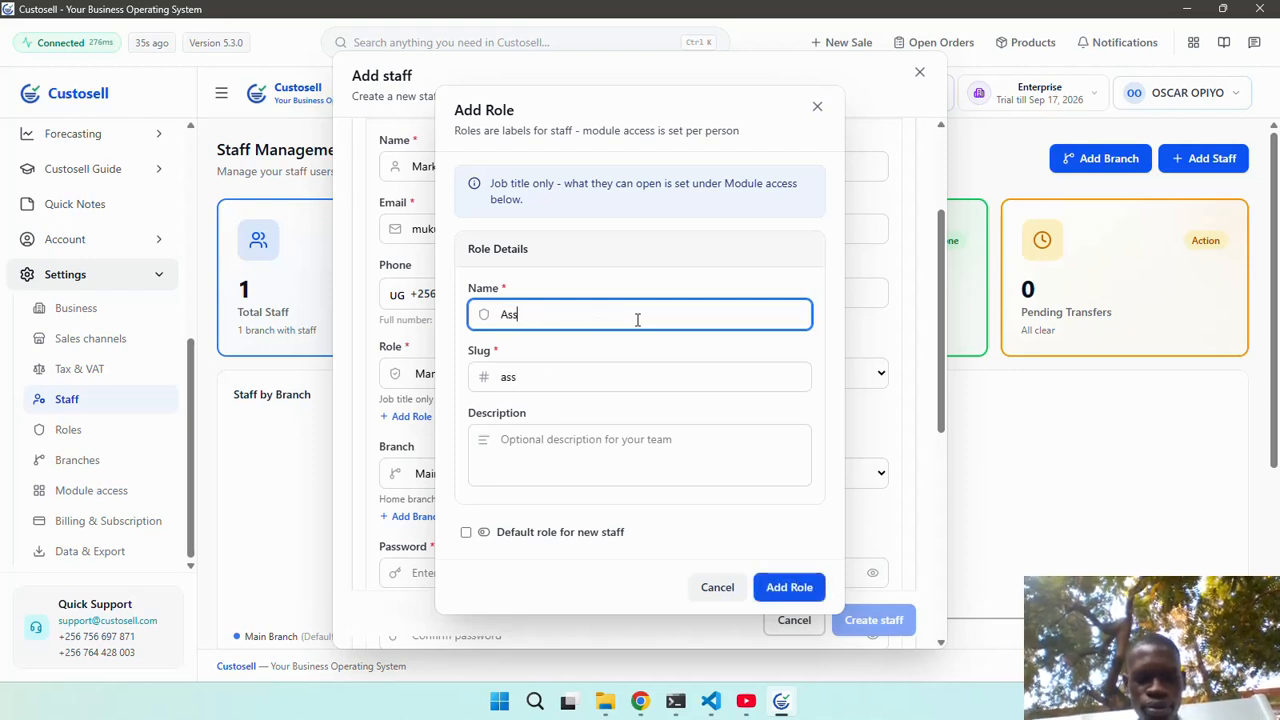
{"action": "type", "text": "istat"}
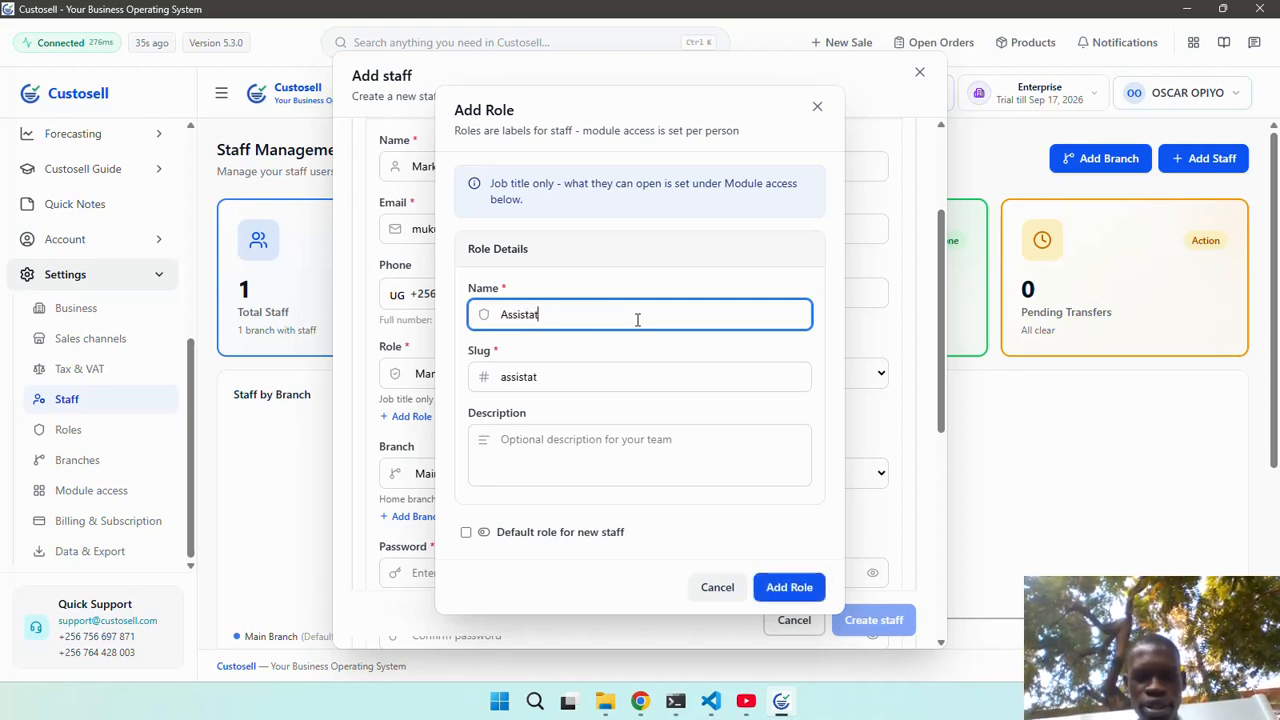
{"action": "type", "text": "nt Super"}
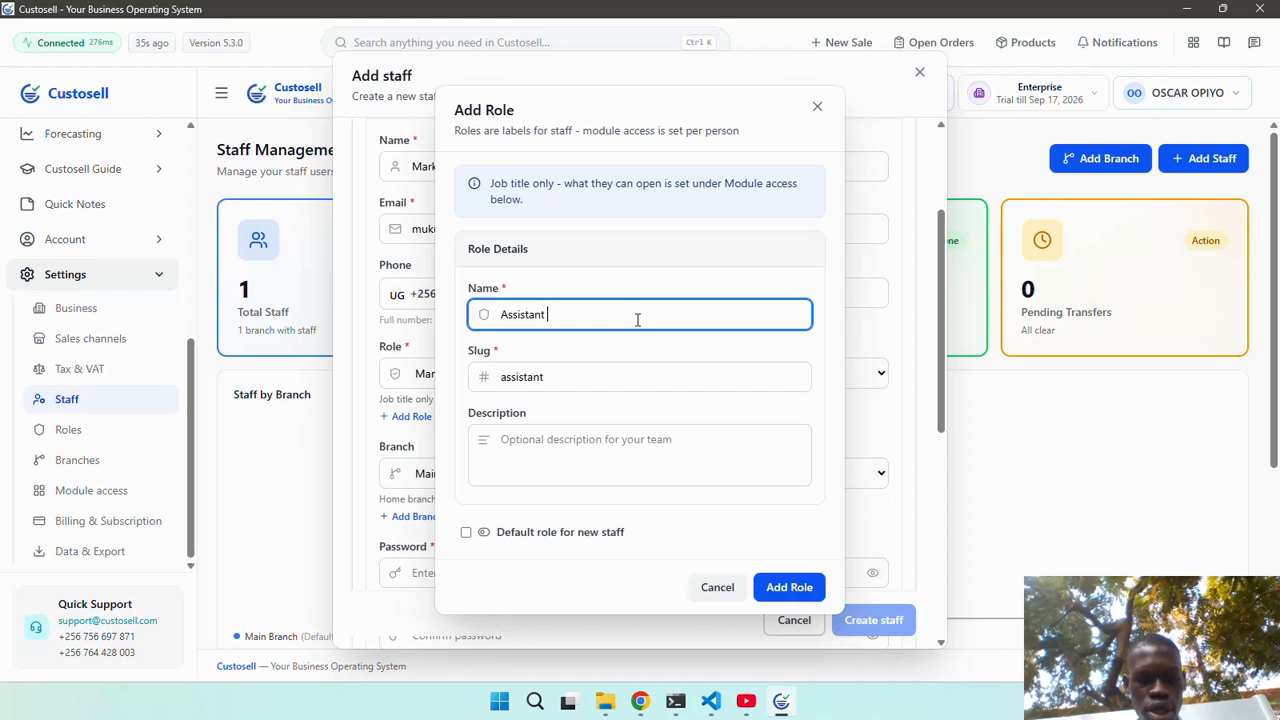
{"action": "type", "text": "visor"}
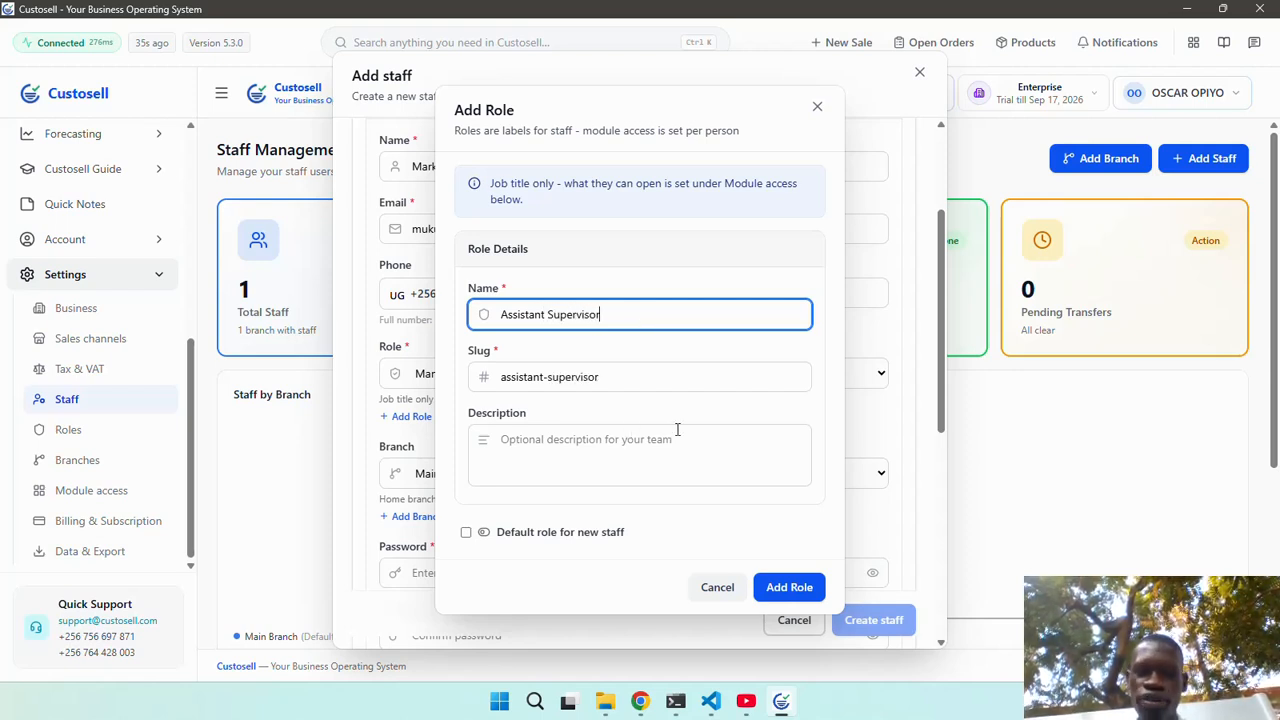
{"action": "left_click", "coordinate": [782, 587]}
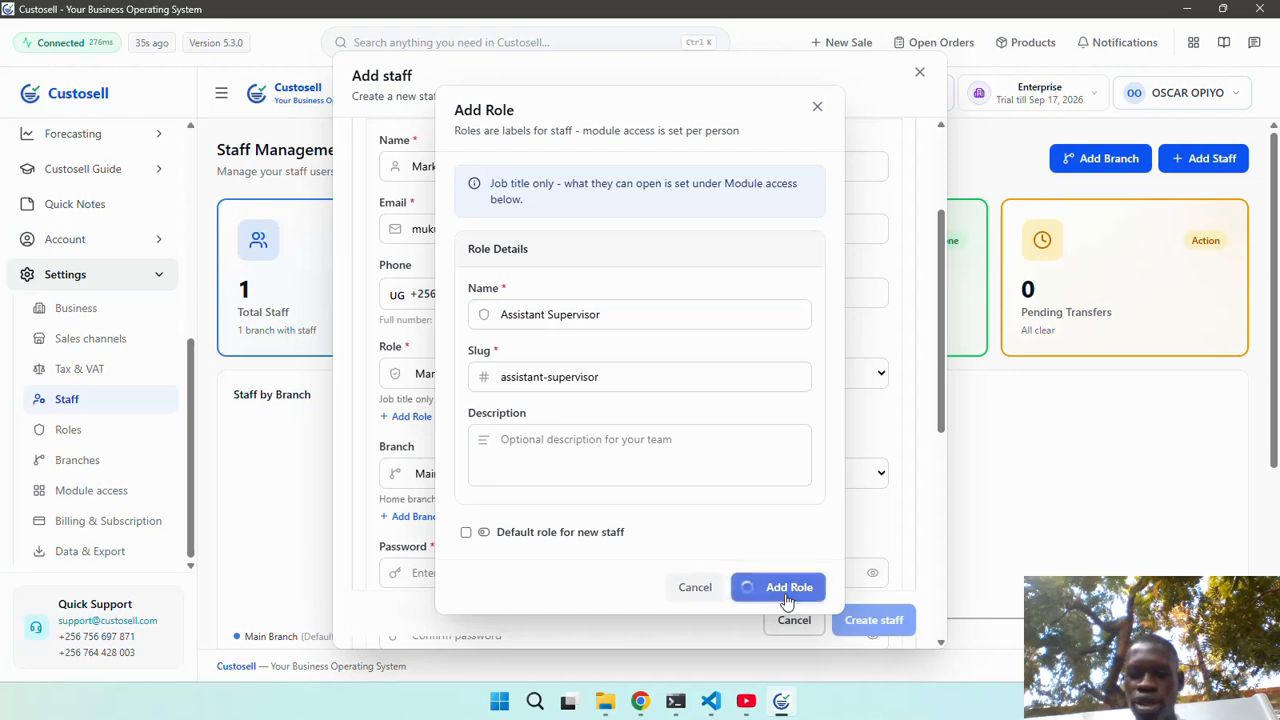
Assign the new Assistant Supervisor role to the staff member.
{"action": "left_click", "coordinate": [645, 362]}
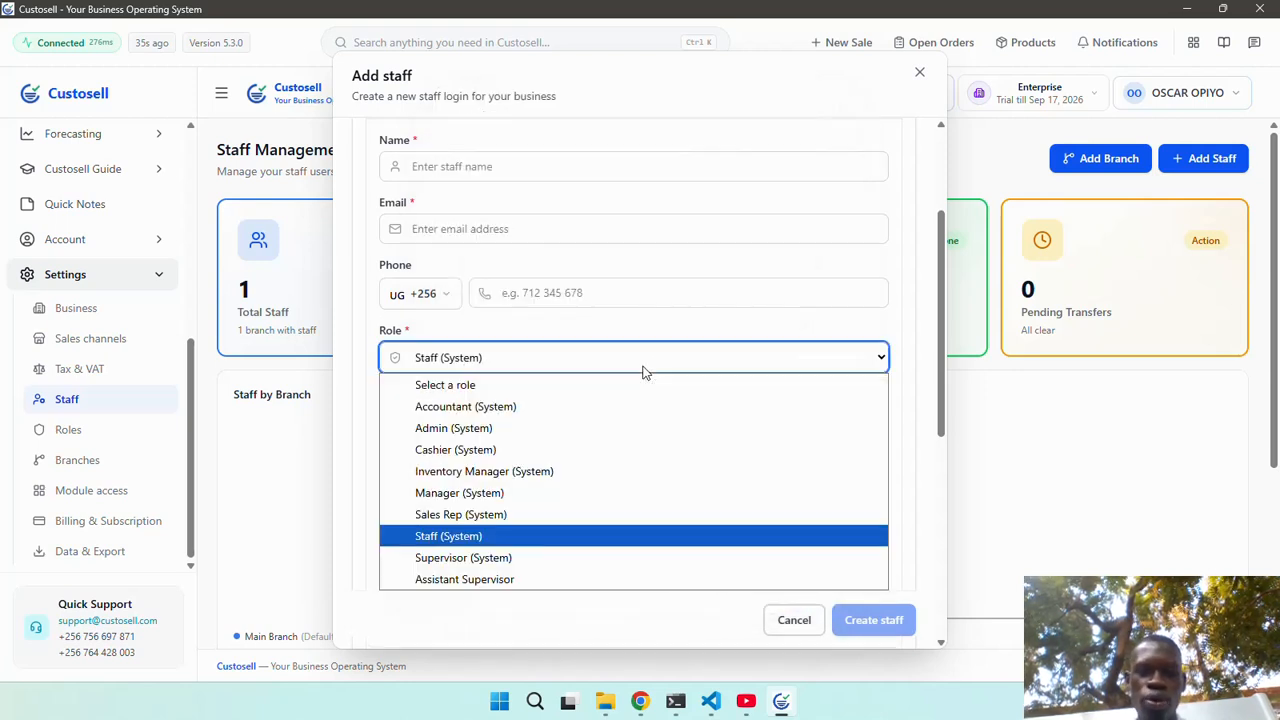
{"action": "left_click", "coordinate": [551, 578]}
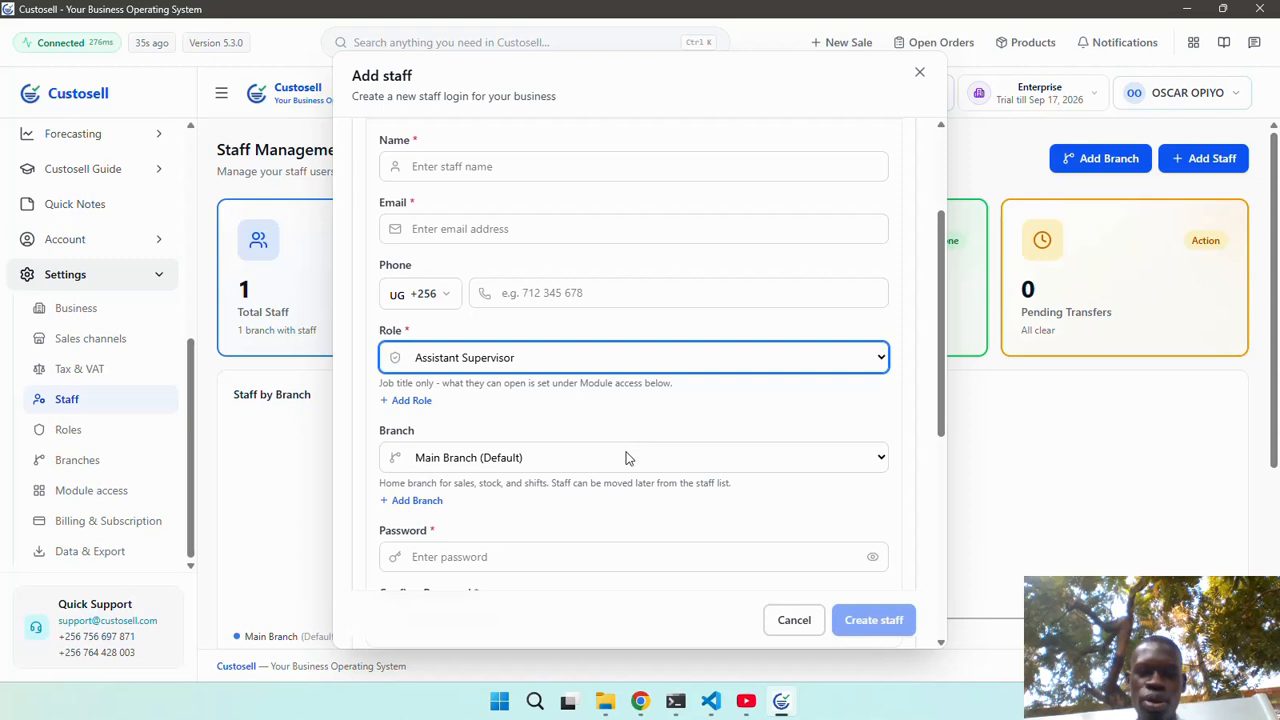
{"action": "scroll", "coordinate": [627, 457], "scroll_direction": "down", "scroll_amount": 2}
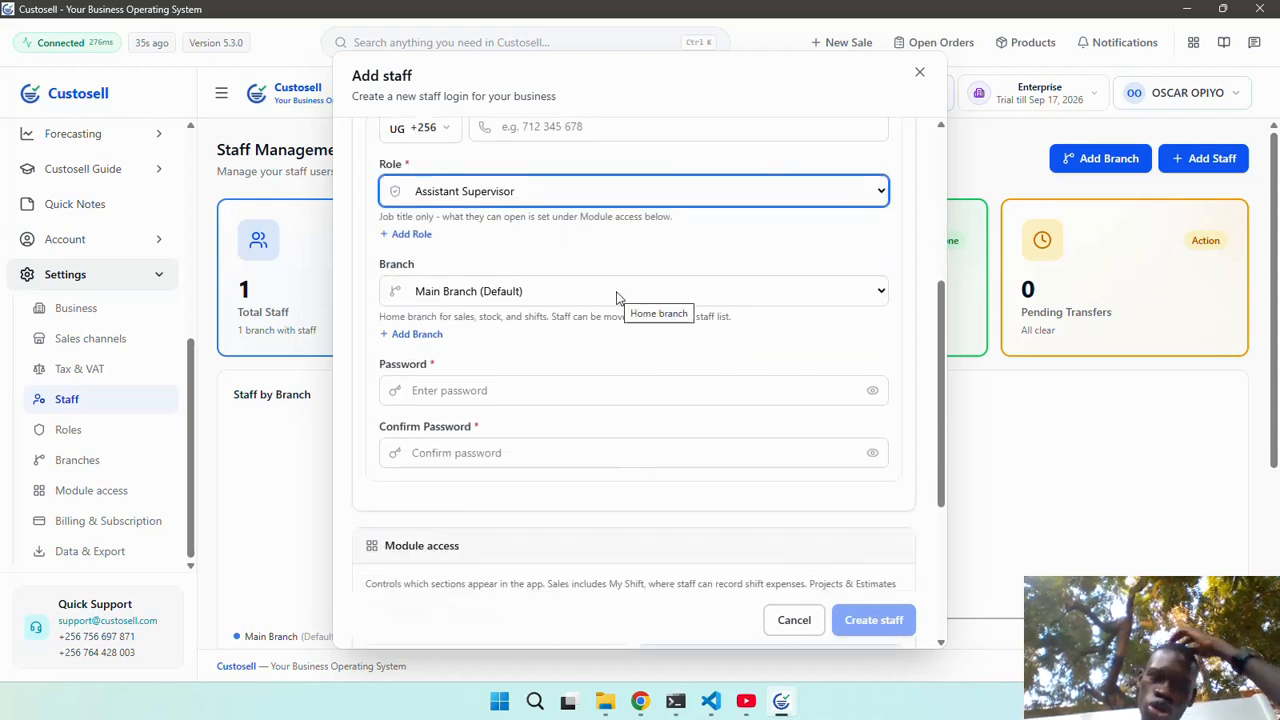
Add a new branch named 'Kampala Branch' and create it.
{"action": "left_click", "coordinate": [417, 334]}
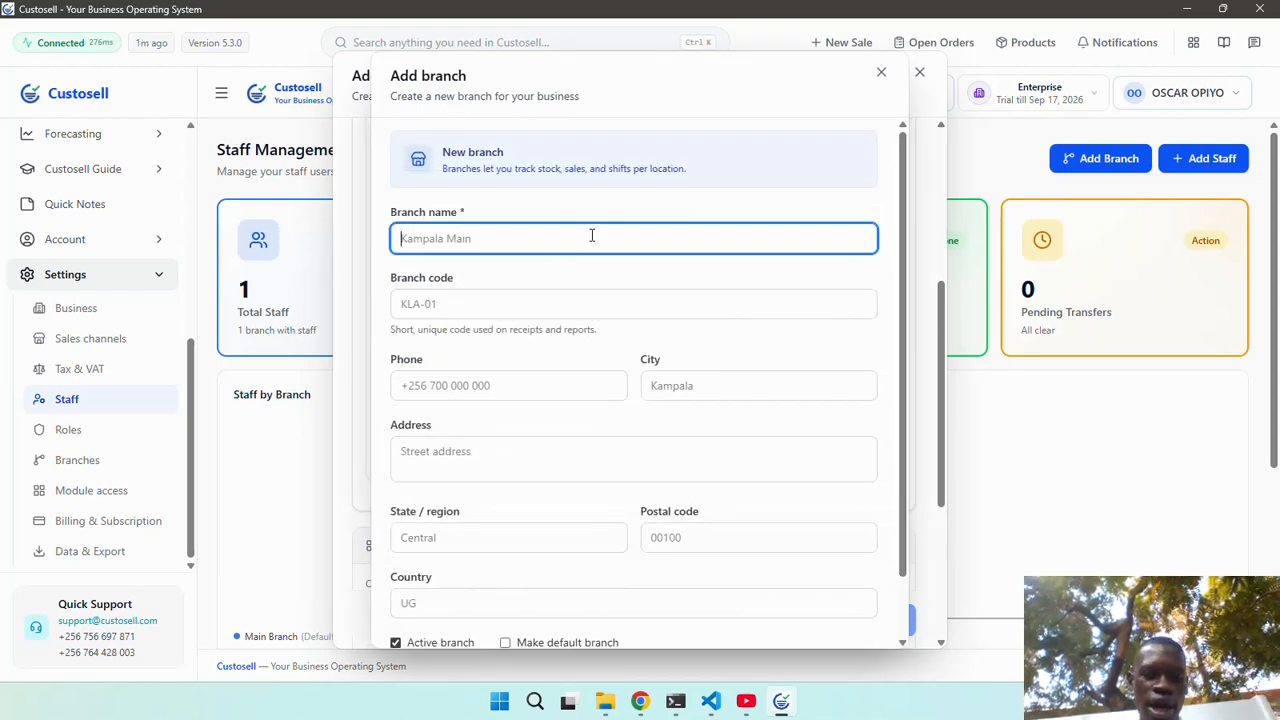
{"action": "type", "text": "Kamap"}
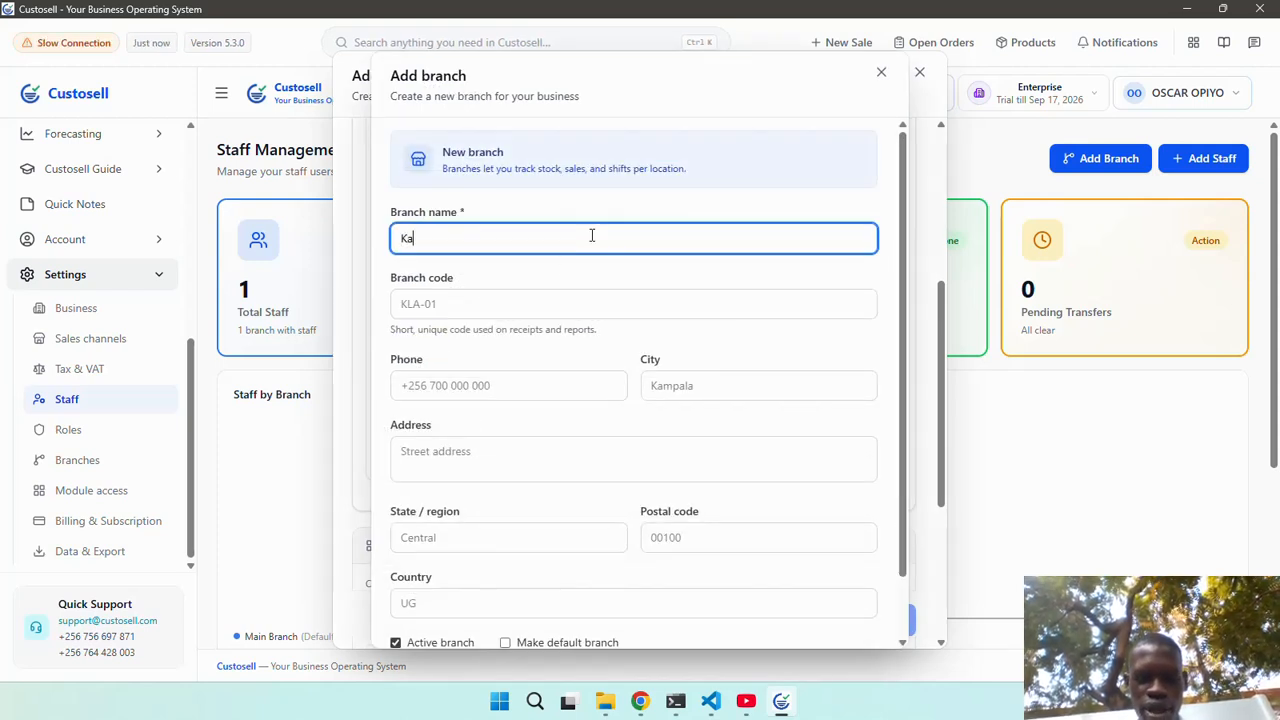
{"action": "key", "text": "BackSpace"}
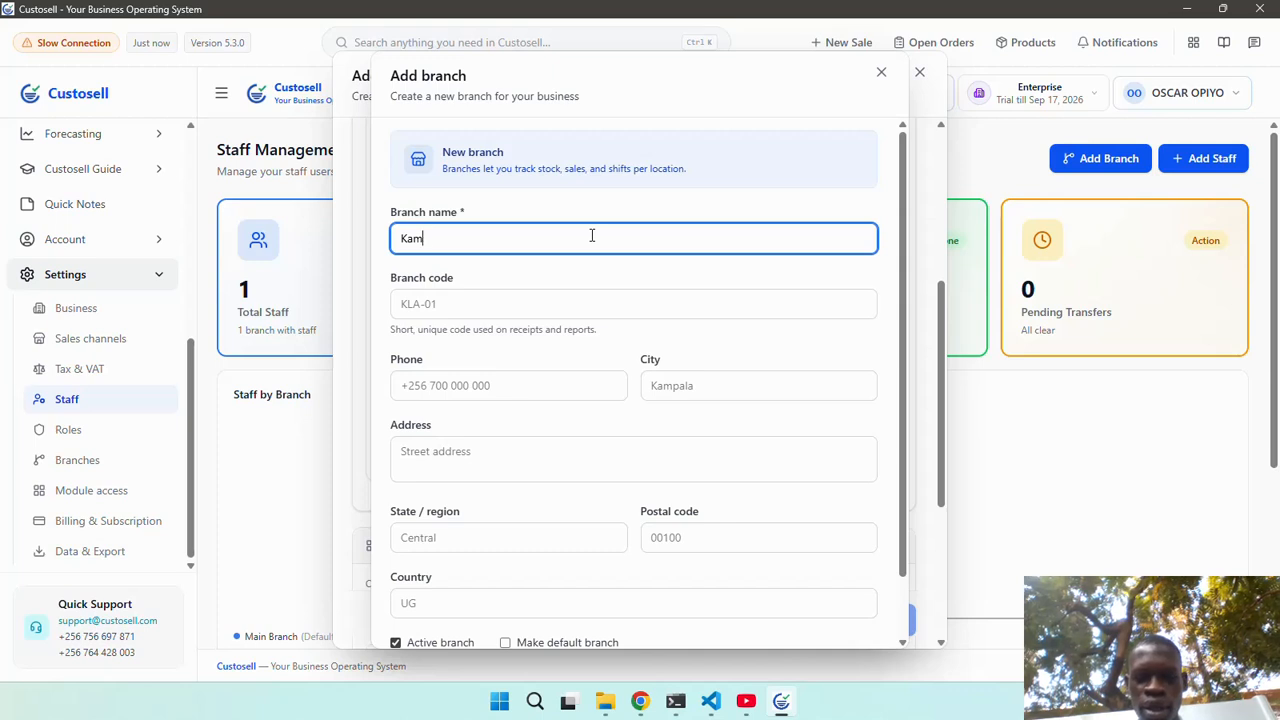
{"action": "type", "text": "pala"}
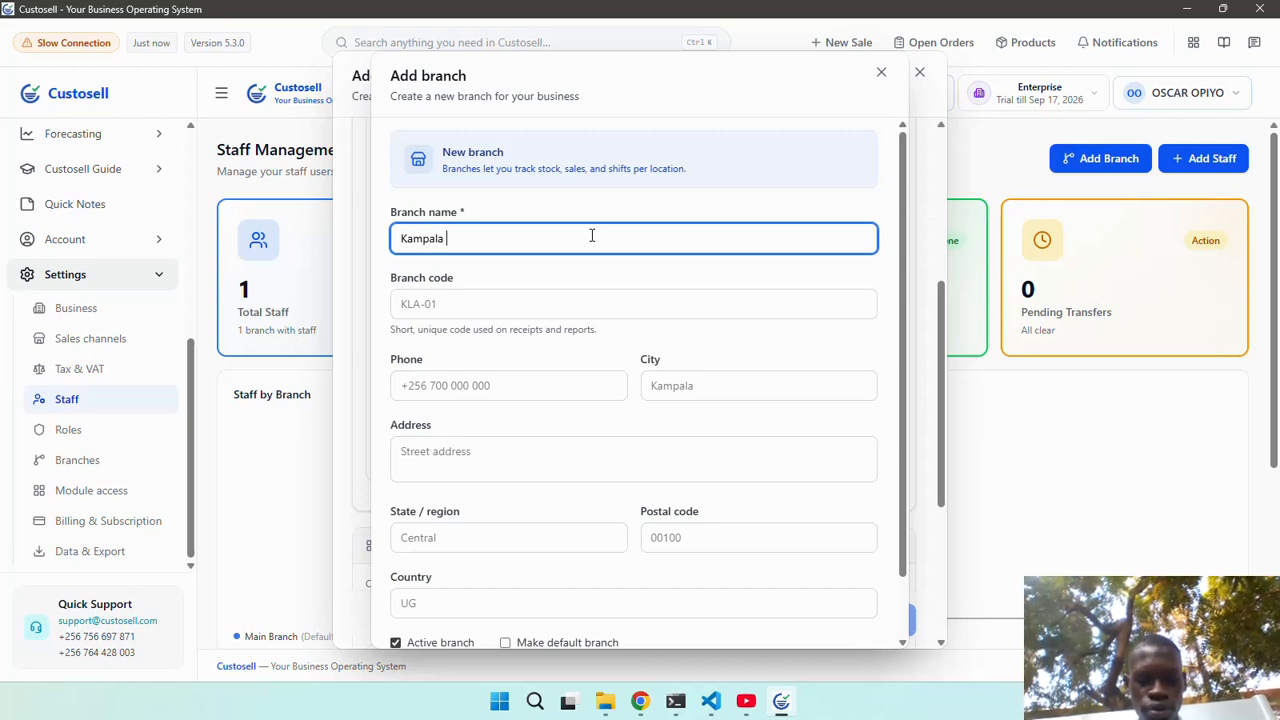
{"action": "type", "text": " Branch"}
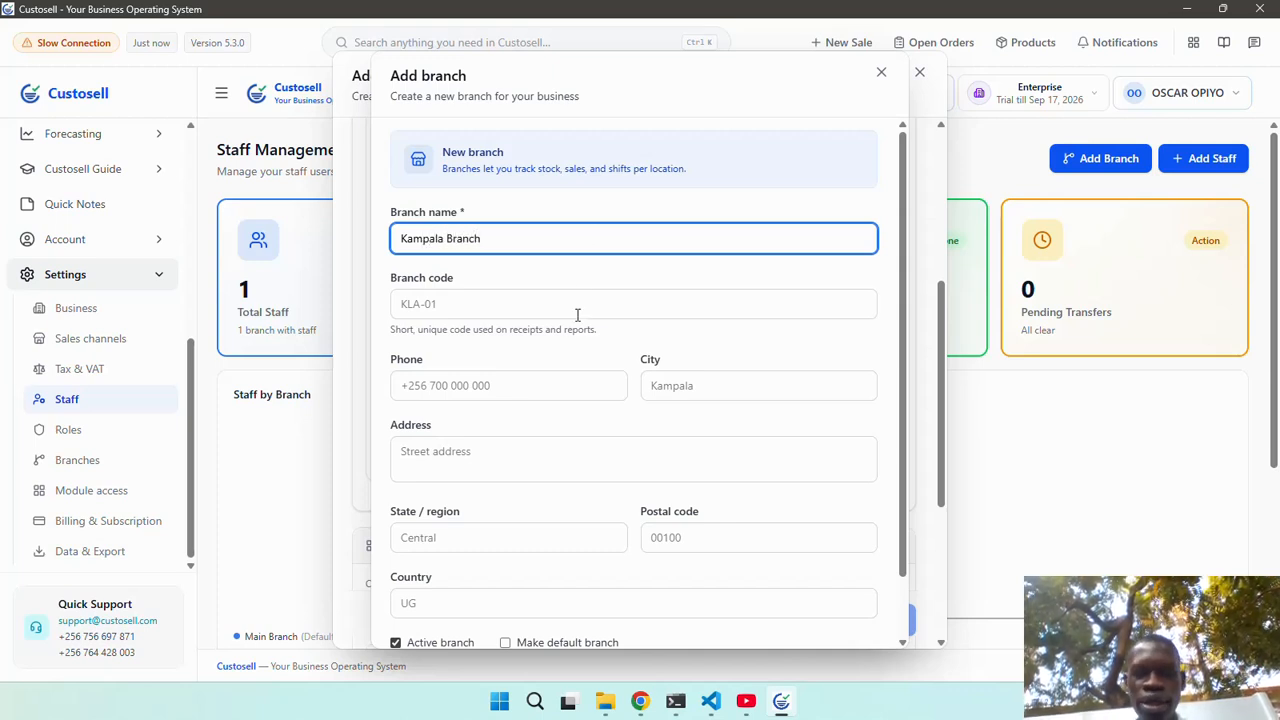
{"action": "scroll", "coordinate": [577, 315], "scroll_direction": "down", "scroll_amount": 1}
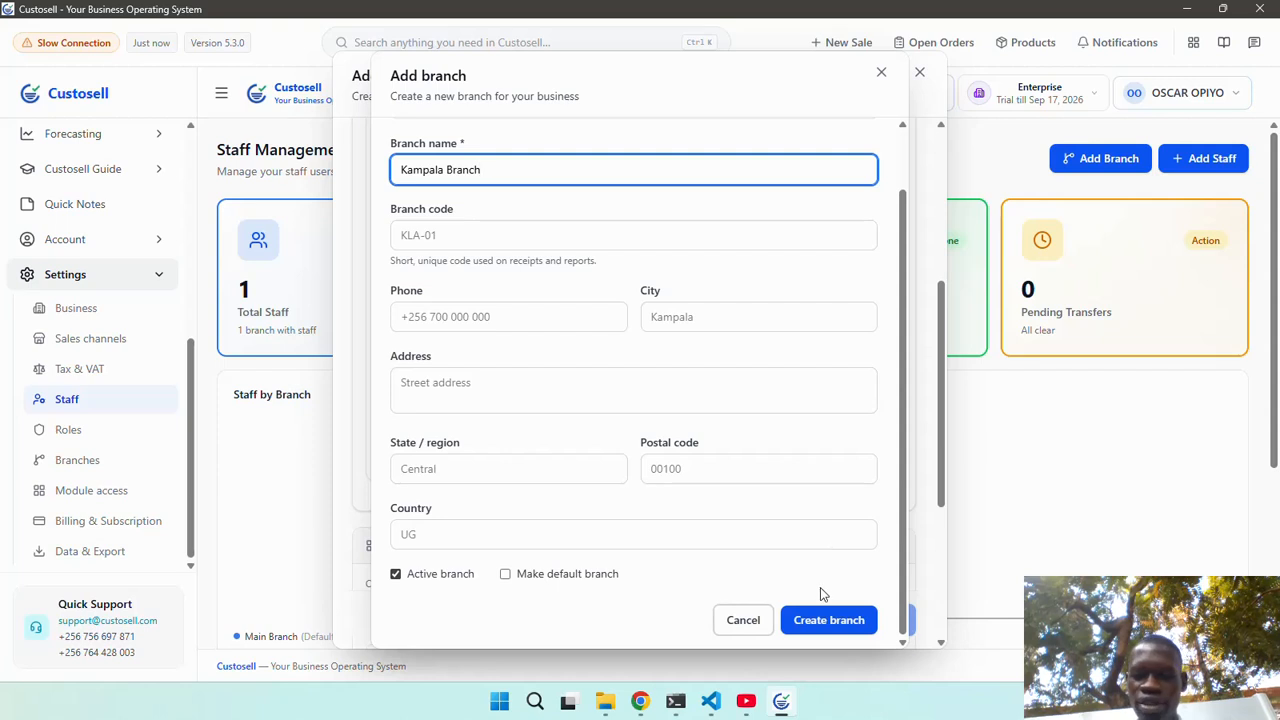
{"action": "left_click", "coordinate": [822, 621]}
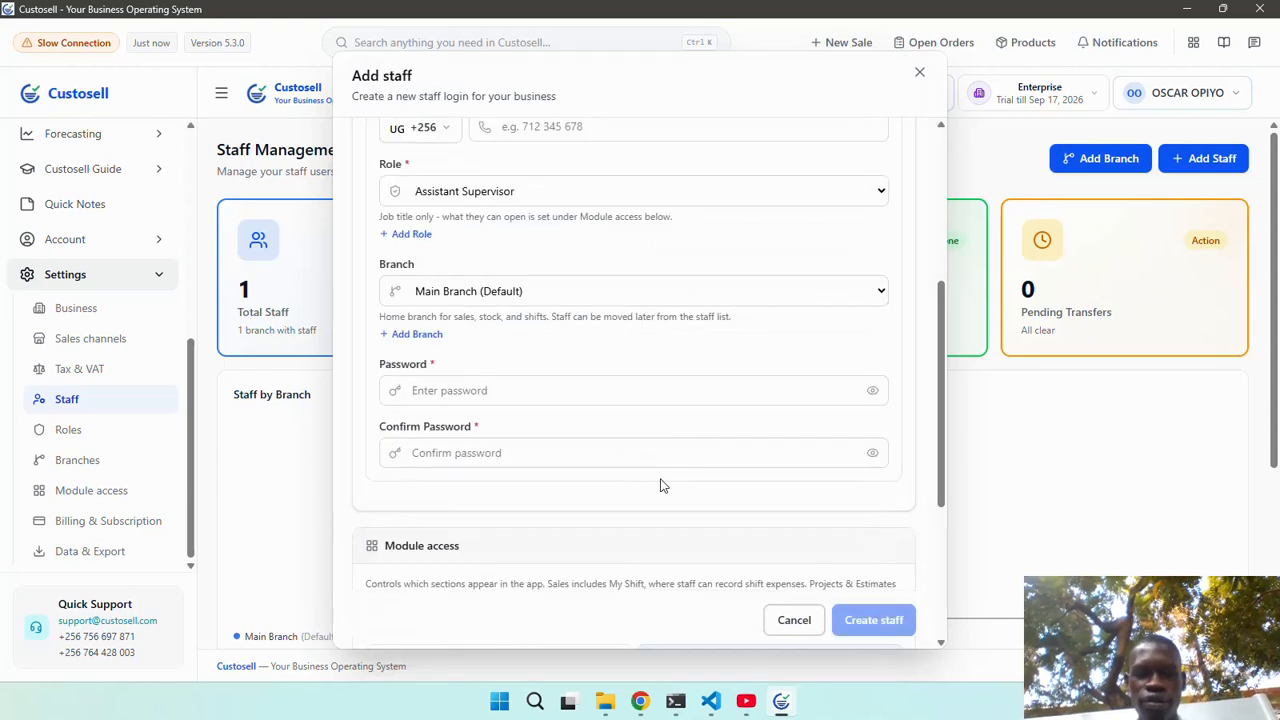
Assign the new staff member to Kampala Branch, then enter and confirm a login password.
{"action": "left_click", "coordinate": [602, 290]}
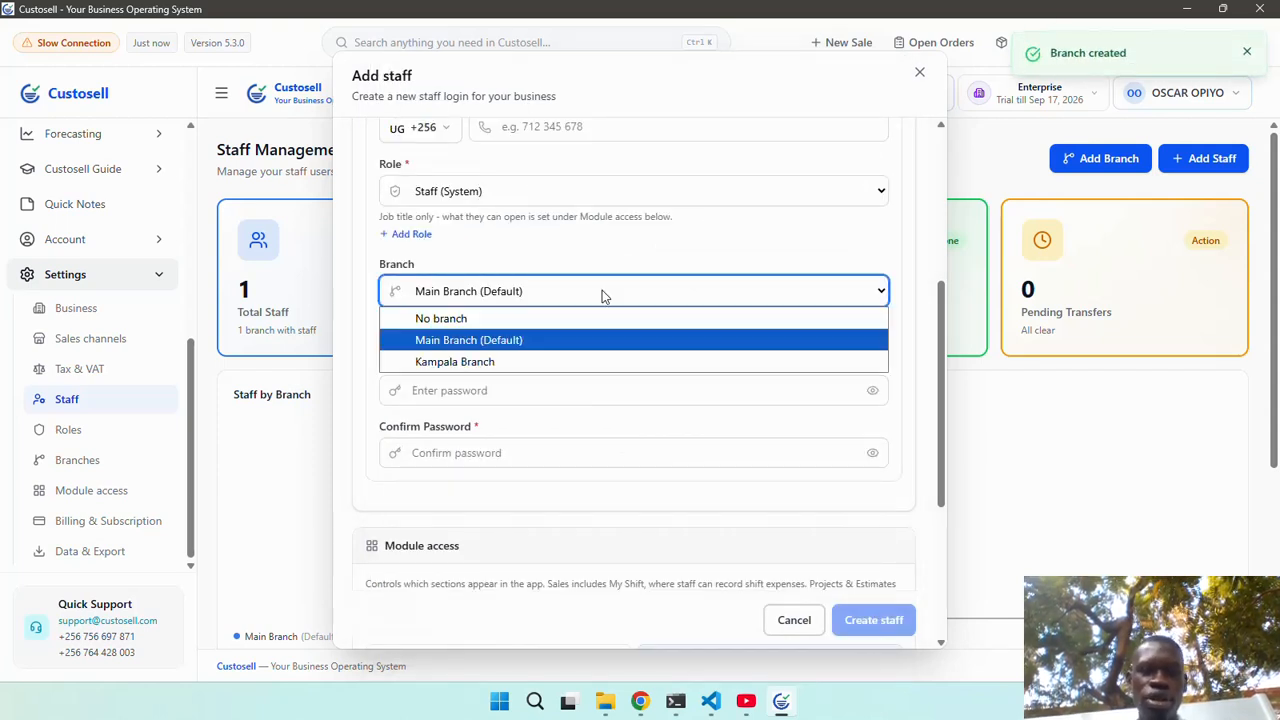
{"action": "left_click", "coordinate": [563, 363]}
{"action": "scroll", "coordinate": [591, 381], "scroll_direction": "down", "scroll_amount": 3}
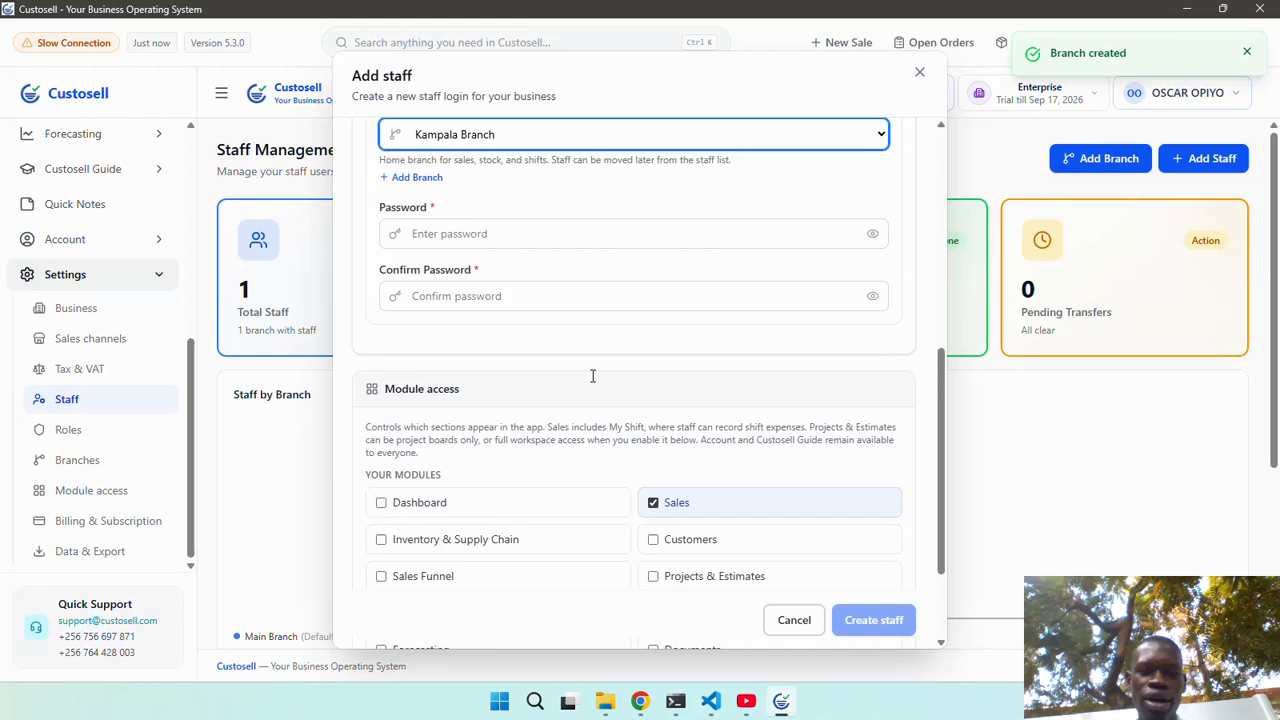
{"action": "left_click", "coordinate": [543, 233]}
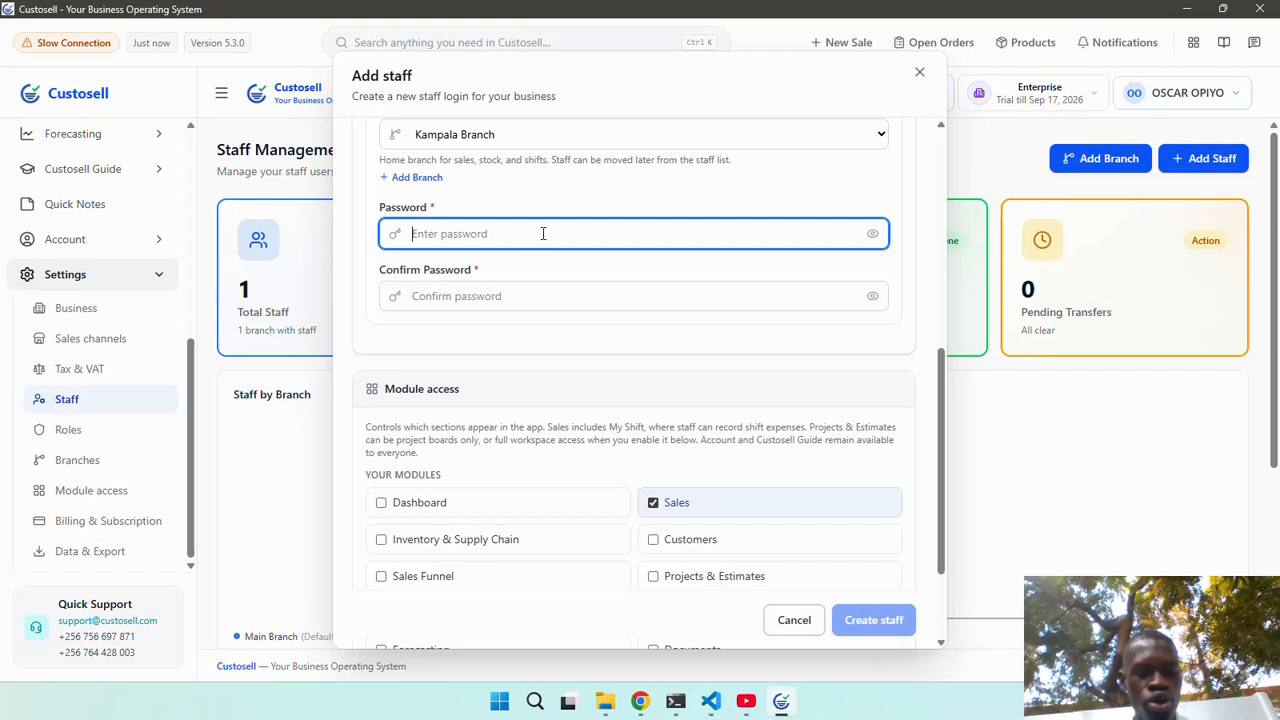
{"action": "type", "text": "•••••"}
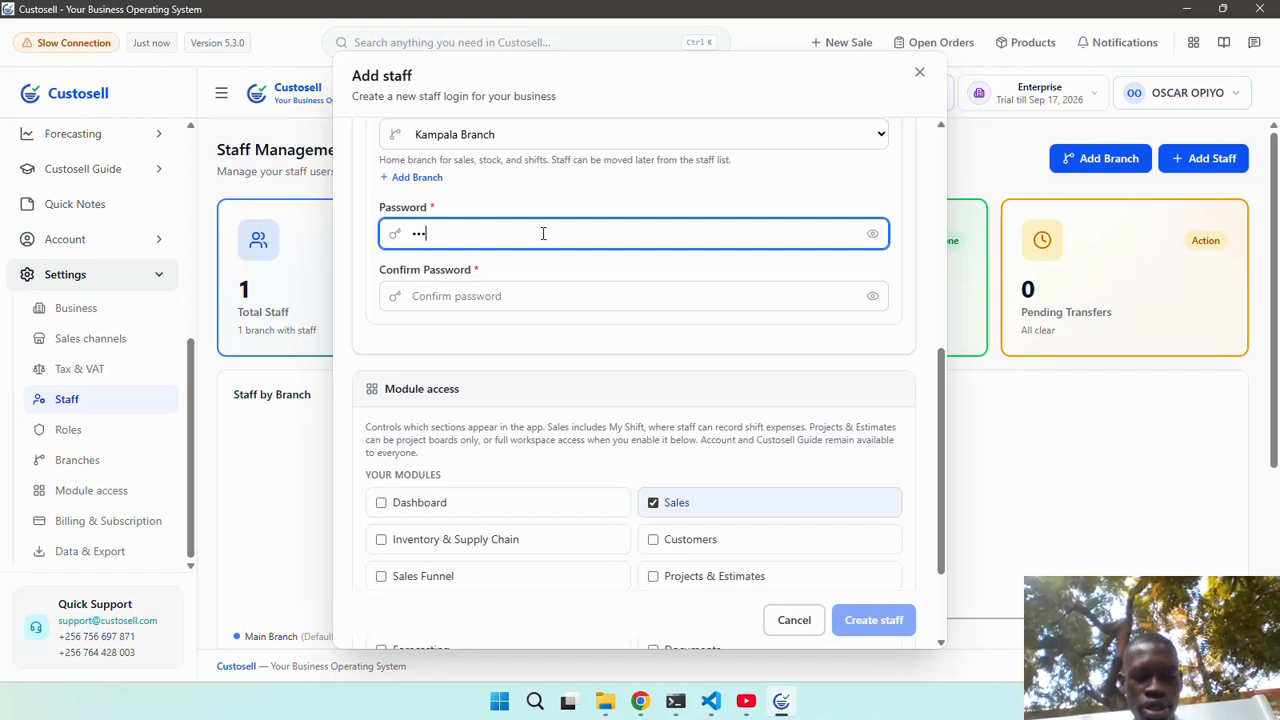
{"action": "left_click", "coordinate": [518, 292]}
{"action": "type", "text": "•••••••"}
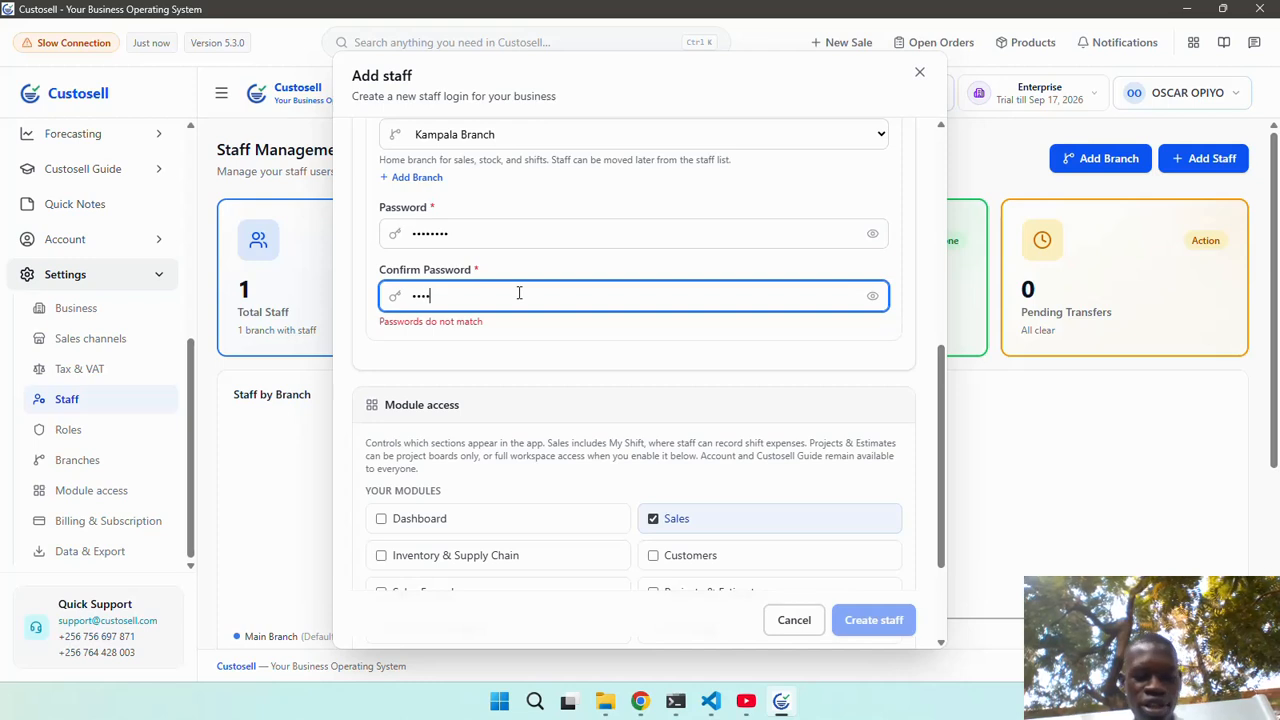
{"action": "type", "text": "•"}
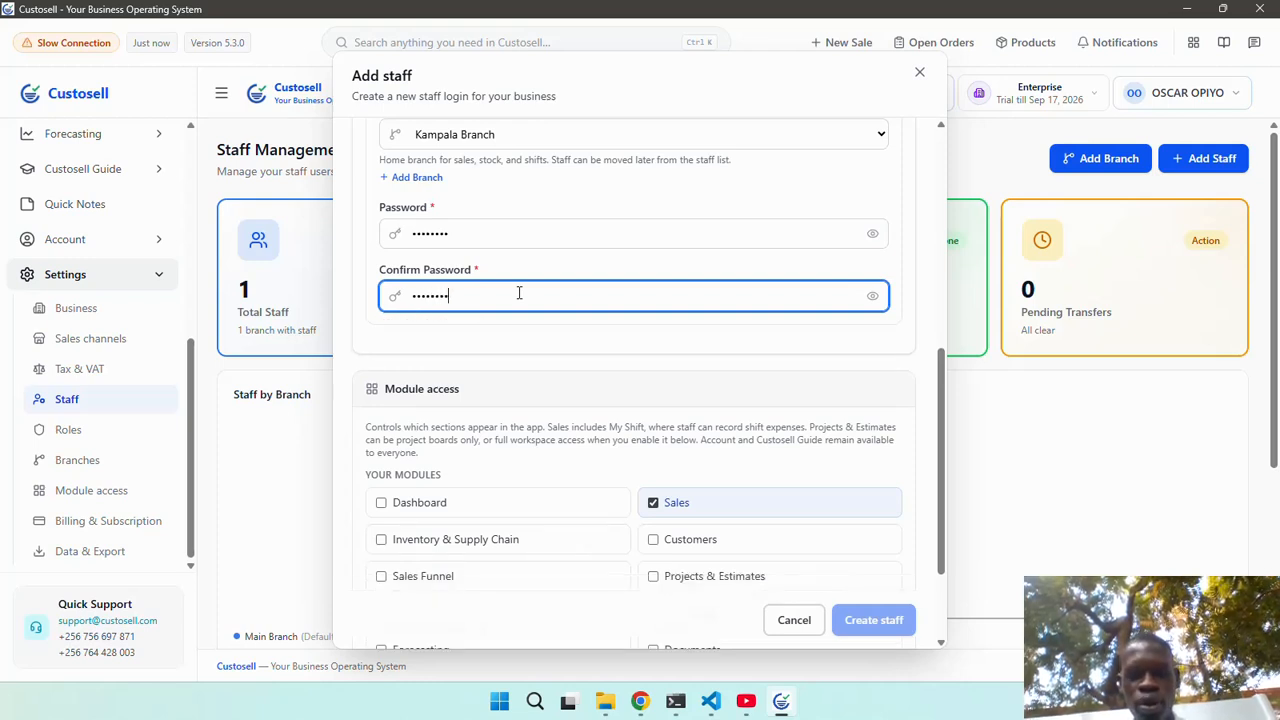
Leave Sales as the only module access, with Dashboard, Inventory & Supply Chain and Customers unchecked.
{"action": "scroll", "coordinate": [557, 351], "scroll_direction": "down", "scroll_amount": 2}
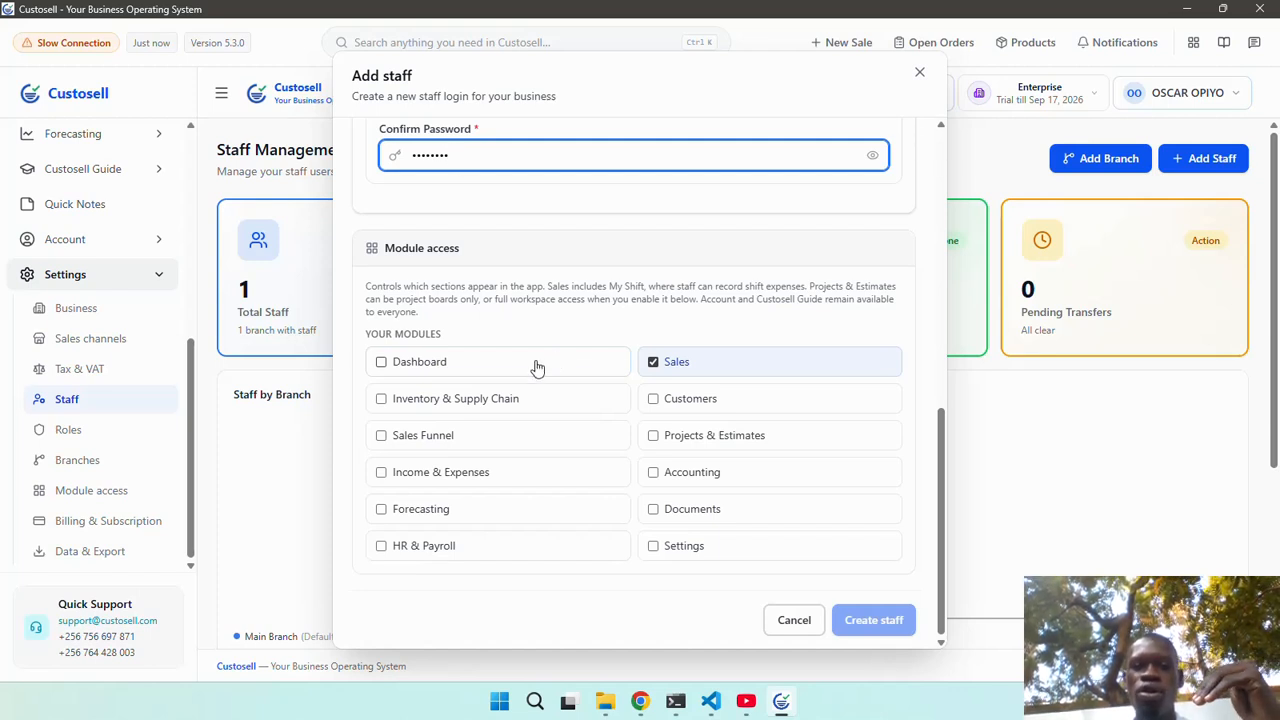
{"action": "left_click", "coordinate": [535, 364]}
{"action": "left_click", "coordinate": [534, 400]}
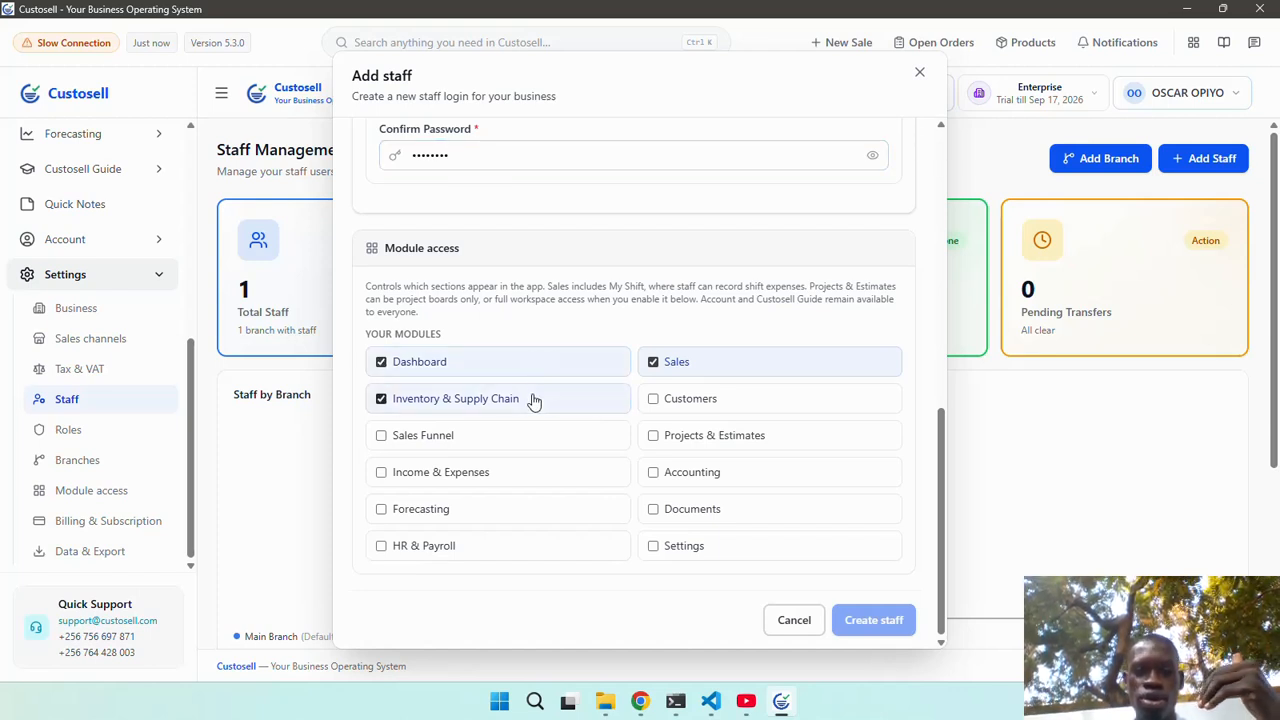
{"action": "left_click", "coordinate": [709, 409]}
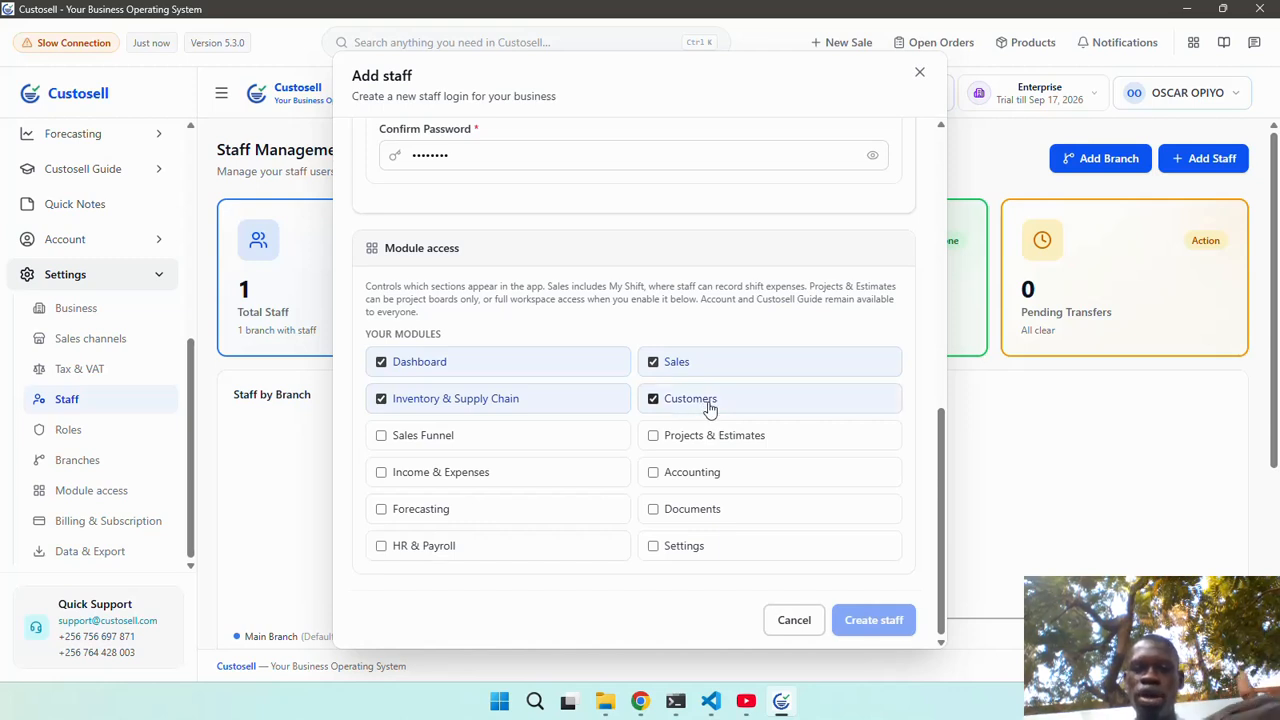
{"action": "left_click", "coordinate": [502, 404]}
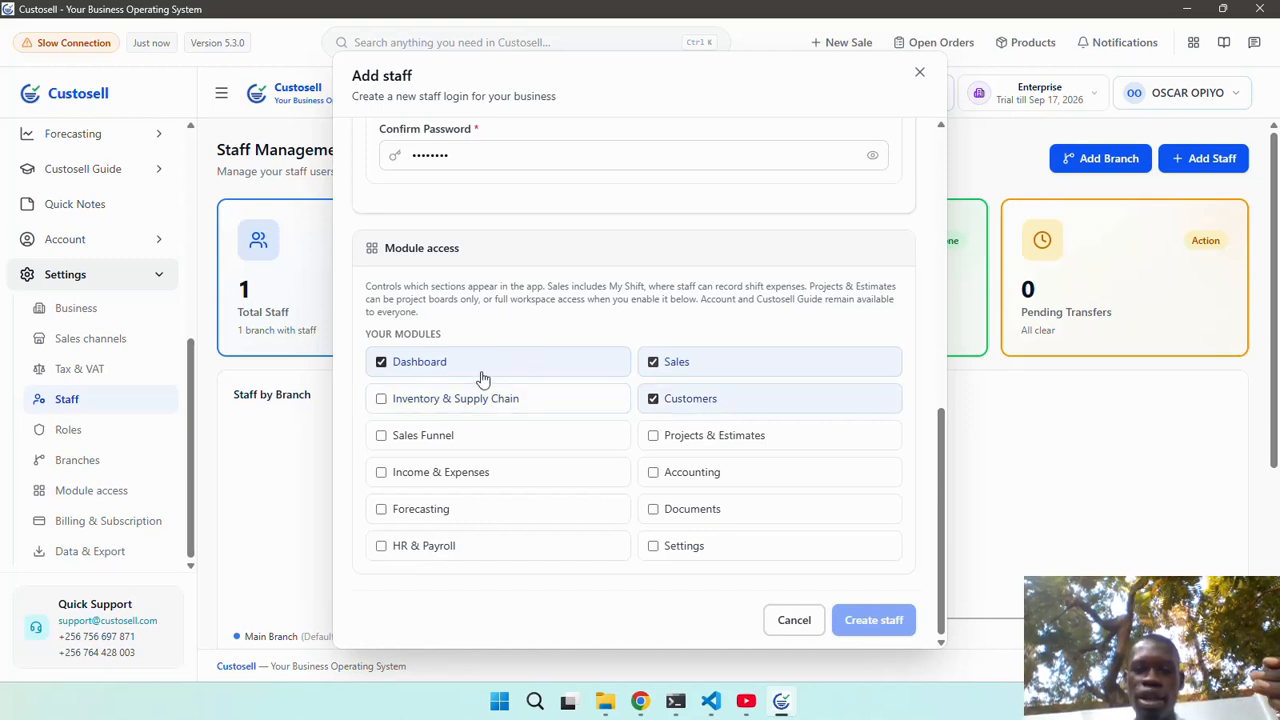
{"action": "left_click", "coordinate": [483, 379]}
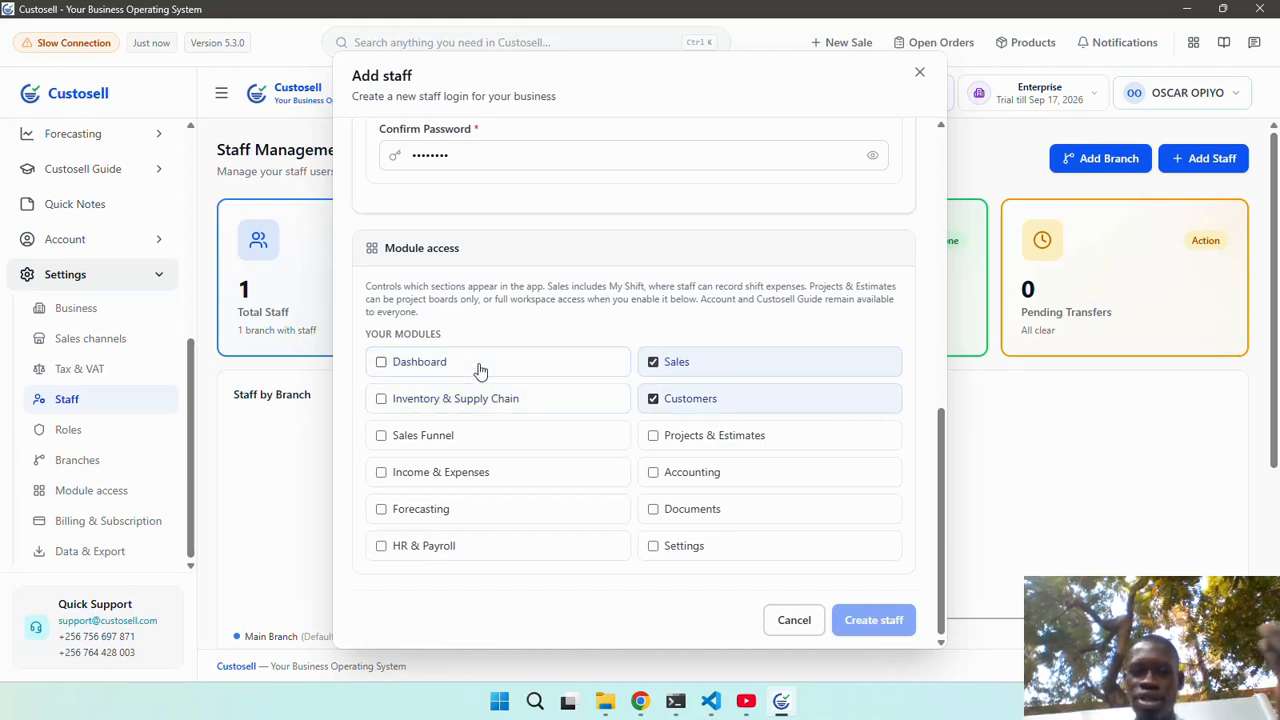
{"action": "left_click", "coordinate": [676, 408]}
Fill in the staff member's full name and Gmail e-mail address.
{"action": "scroll", "coordinate": [725, 410], "scroll_direction": "up", "scroll_amount": 2}
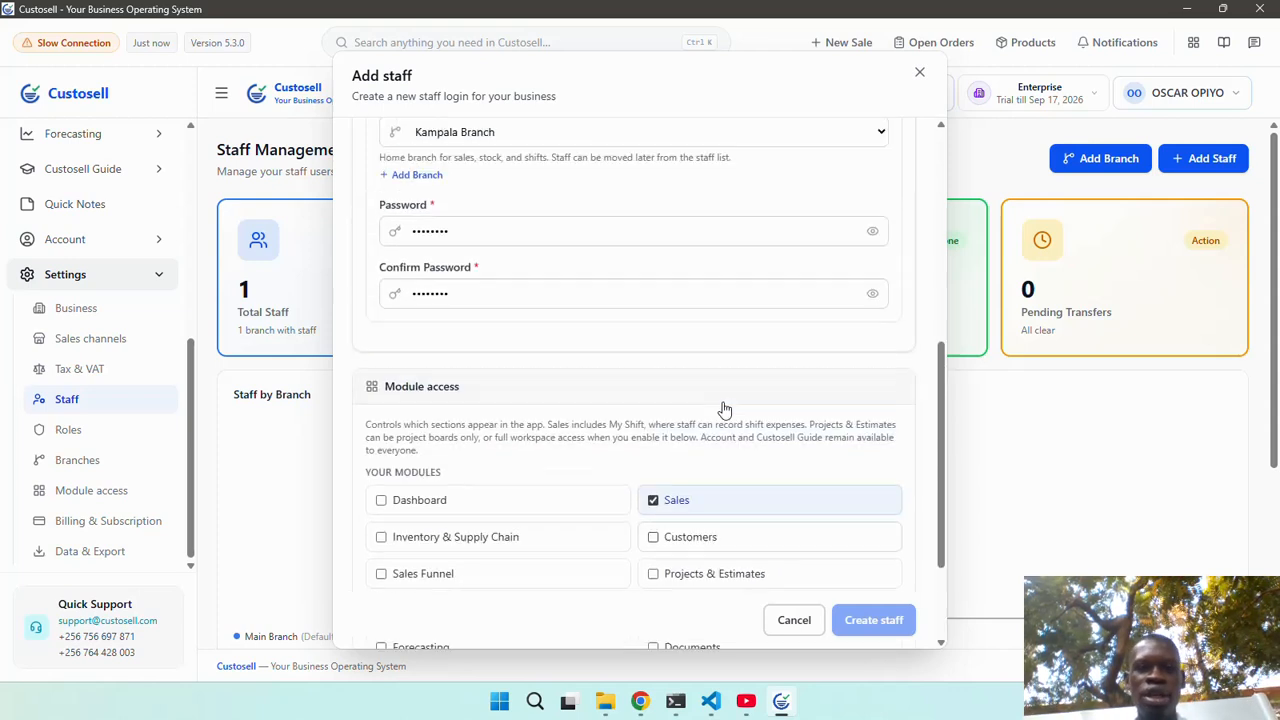
{"action": "scroll", "coordinate": [725, 410], "scroll_direction": "up", "scroll_amount": 5}
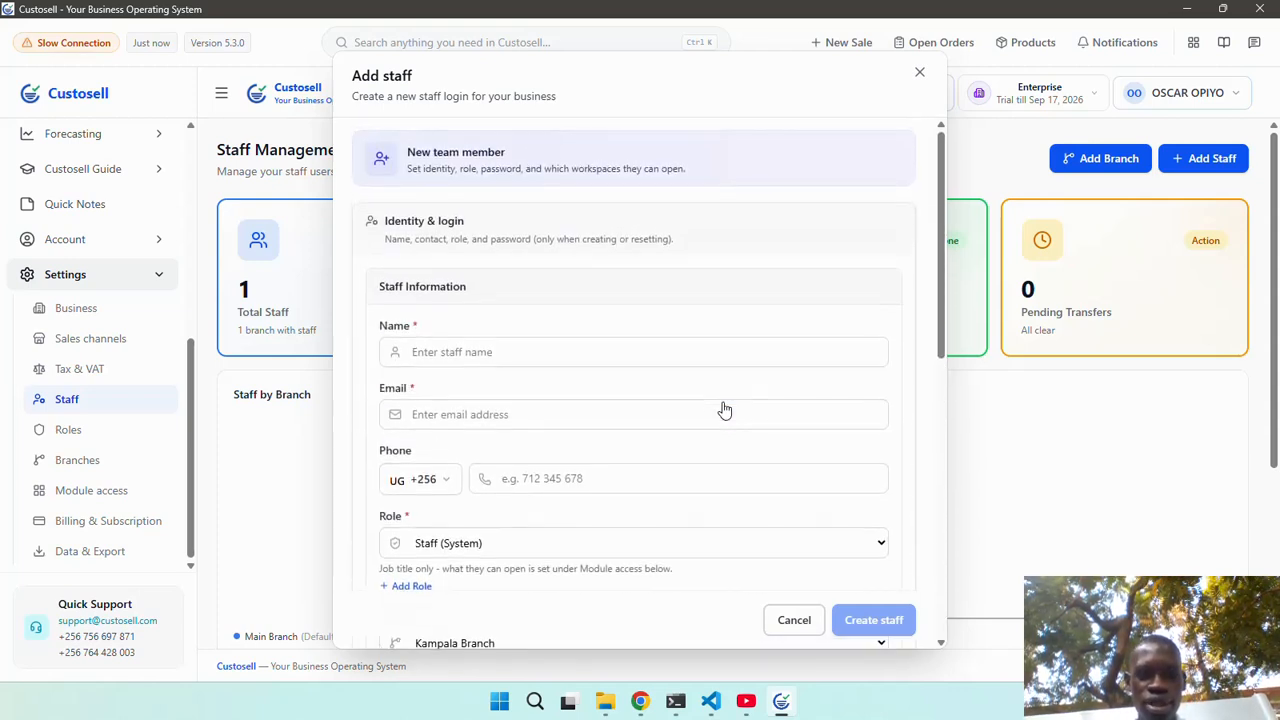
{"action": "left_click", "coordinate": [564, 354]}
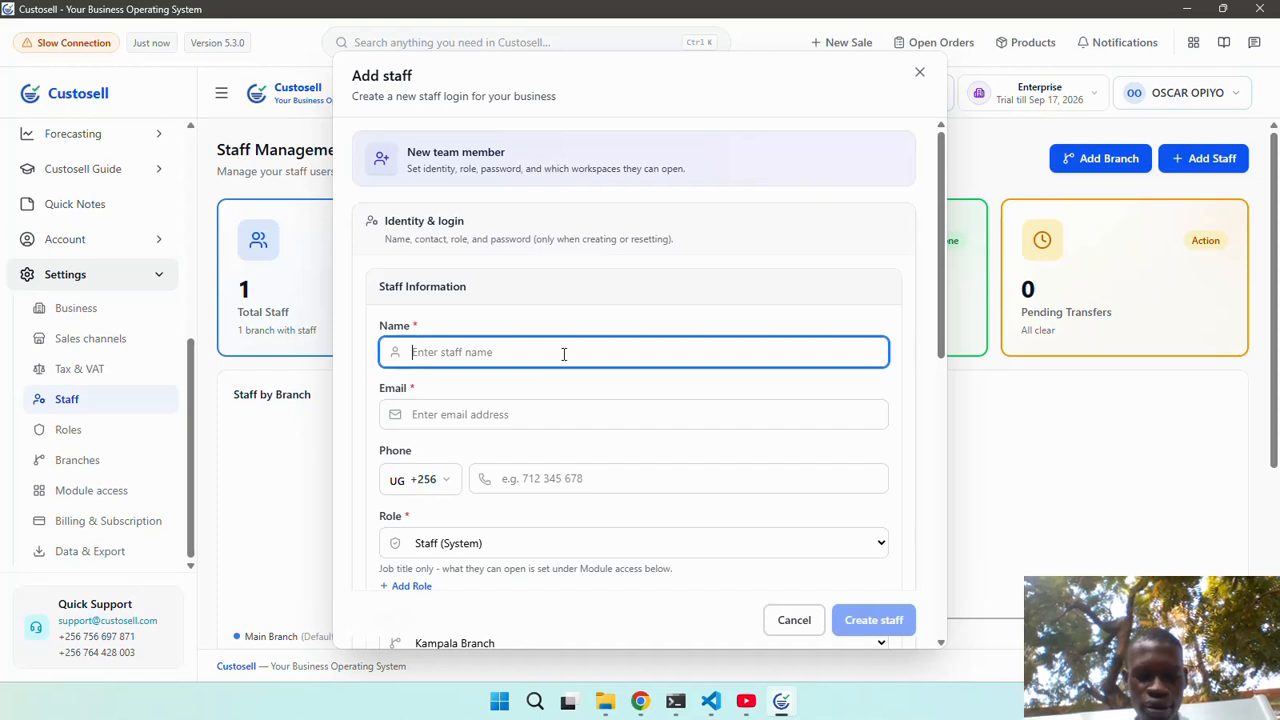
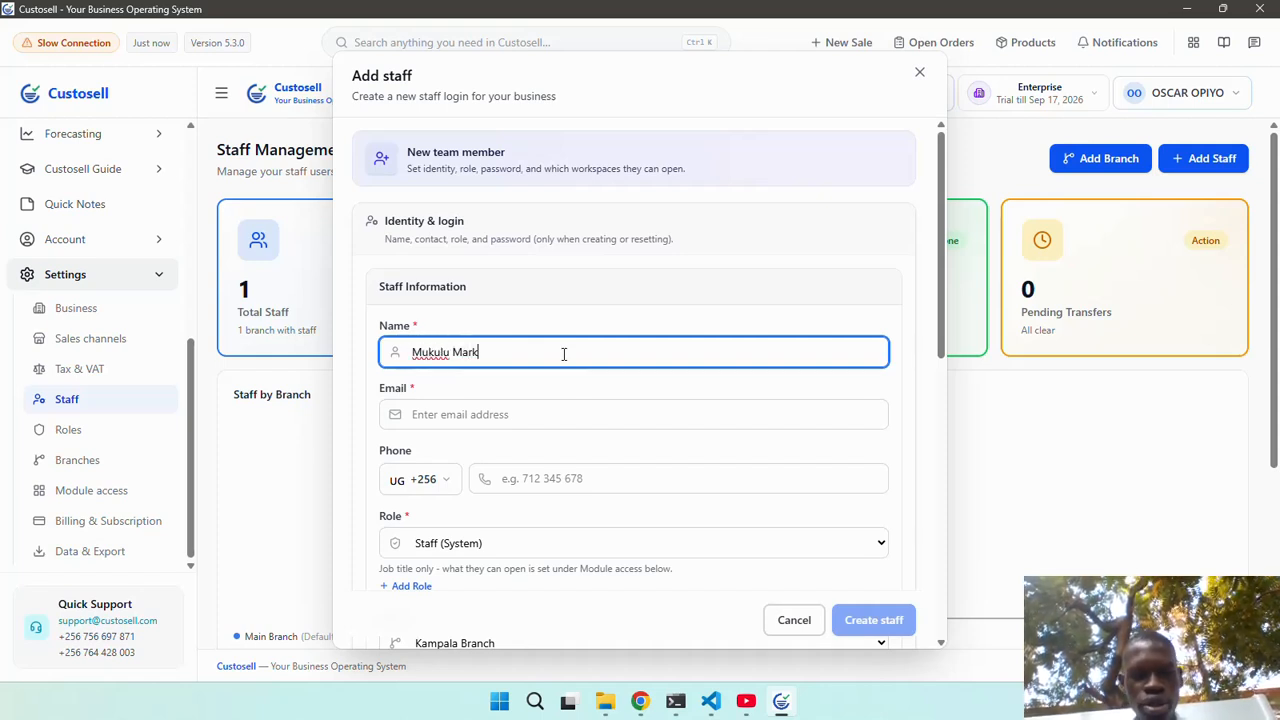
{"action": "left_click", "coordinate": [551, 410]}
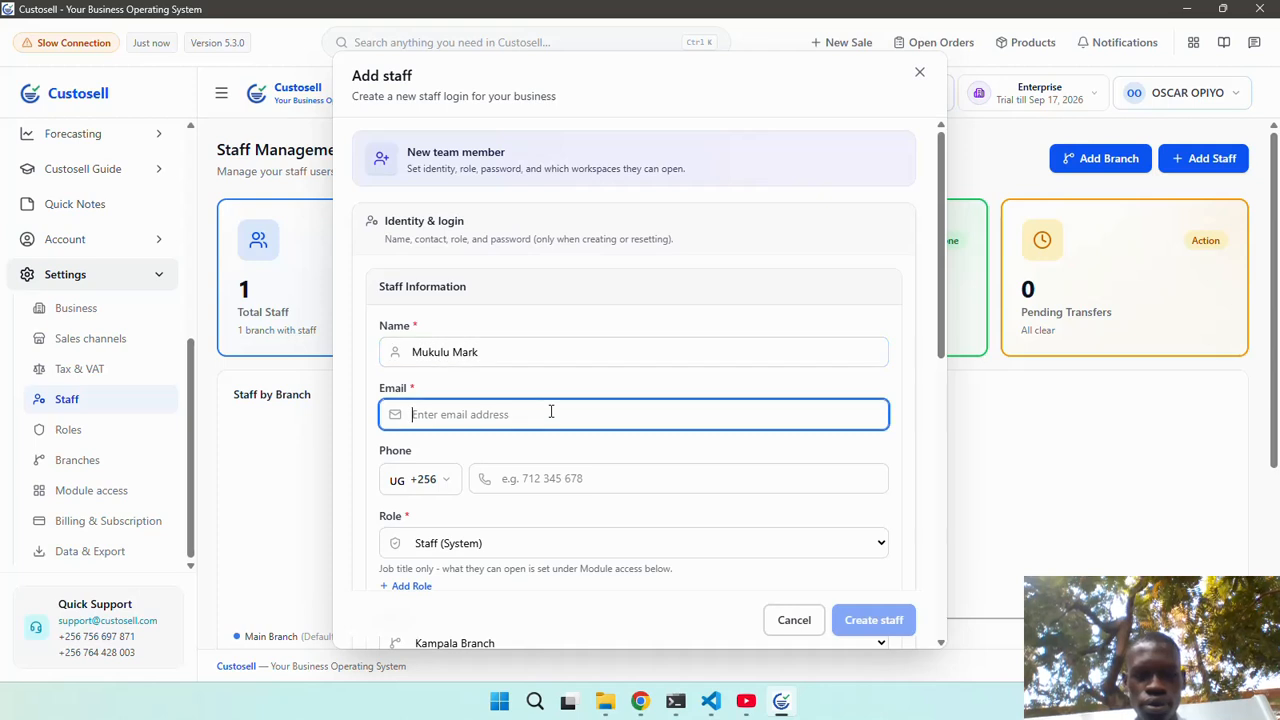
{"action": "type", "text": "k"}
{"action": "key", "text": "BackSpace"}
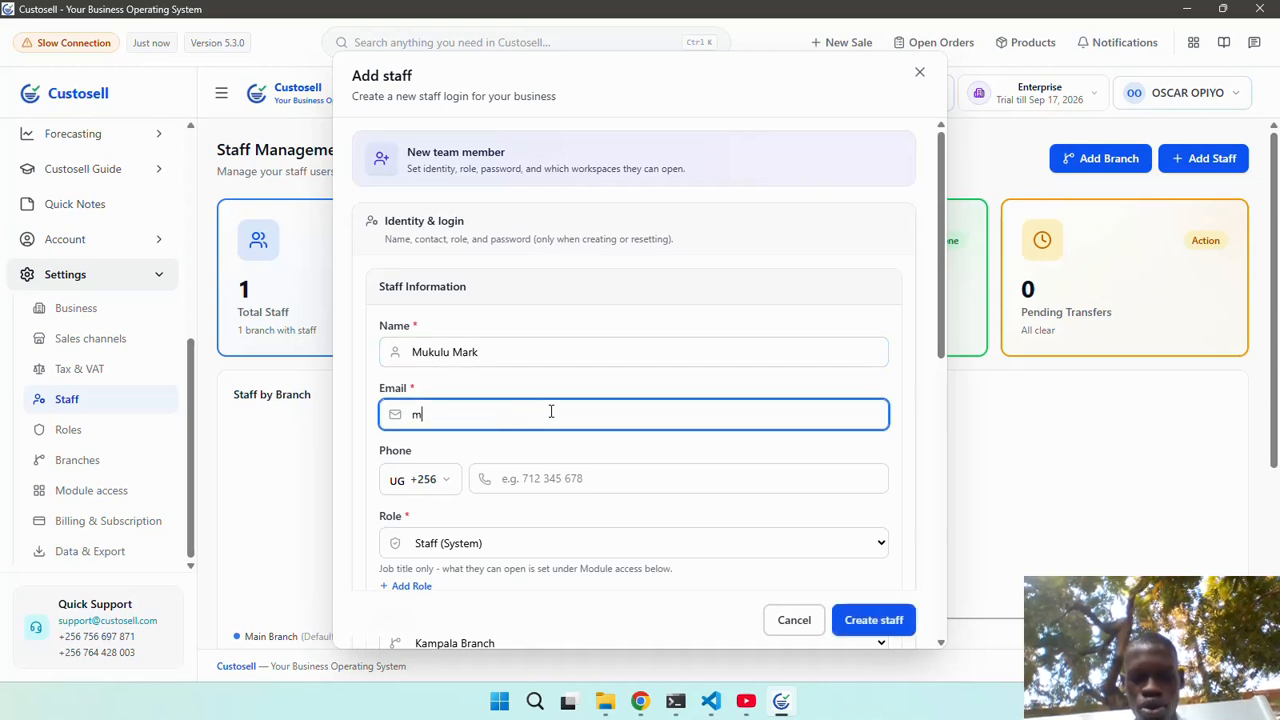
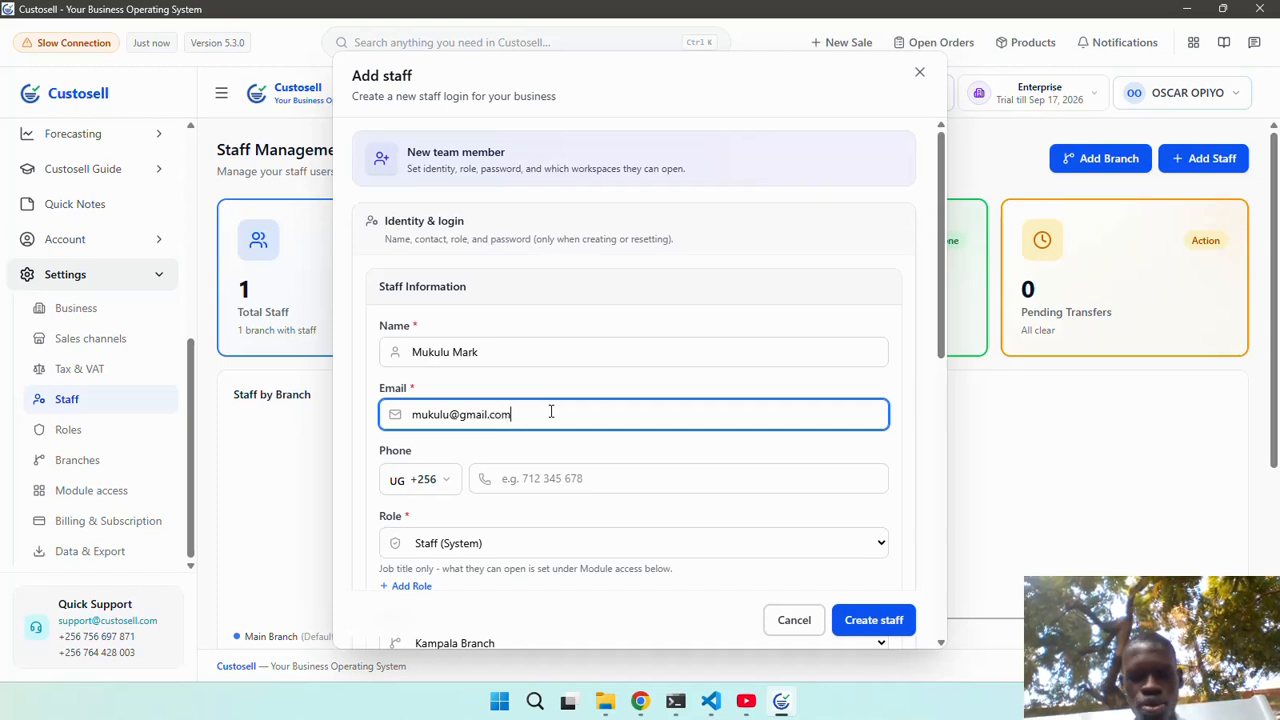
{"action": "scroll", "coordinate": [560, 460], "scroll_direction": "down", "scroll_amount": 5}
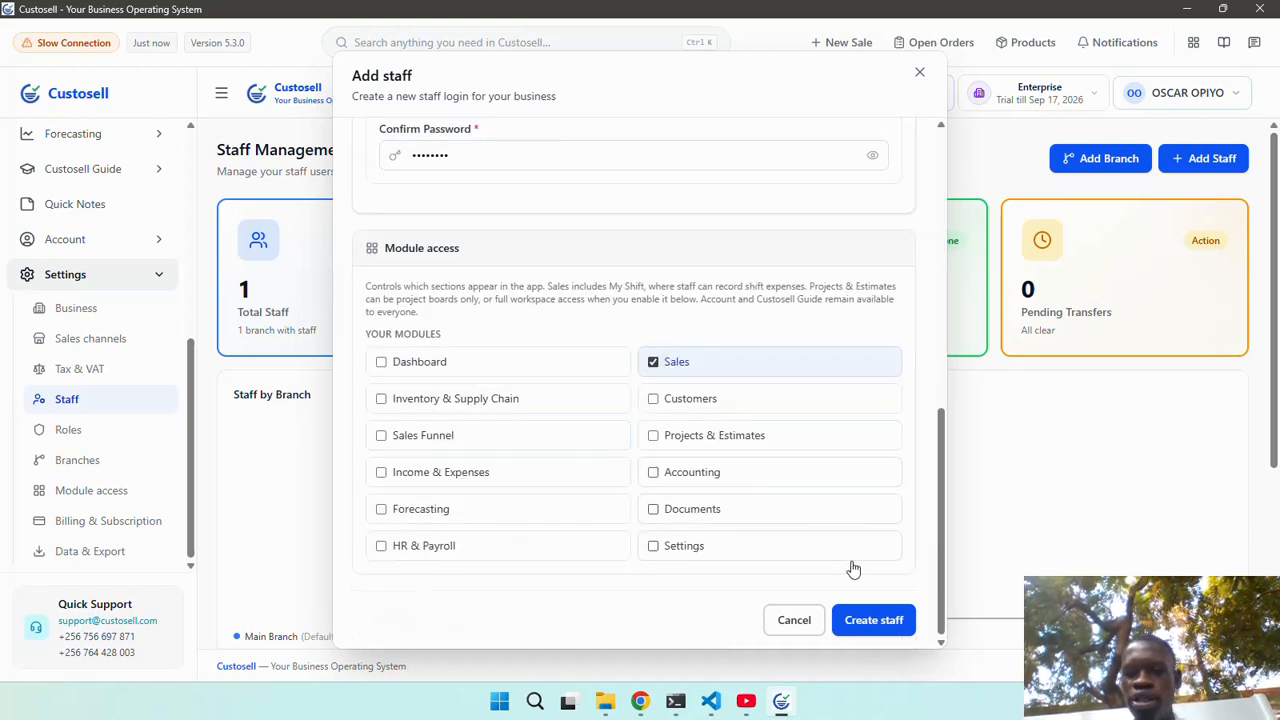
Create the Kampala Branch staff account, check it in the staff table, then go to Branches.
{"action": "left_click", "coordinate": [873, 622]}
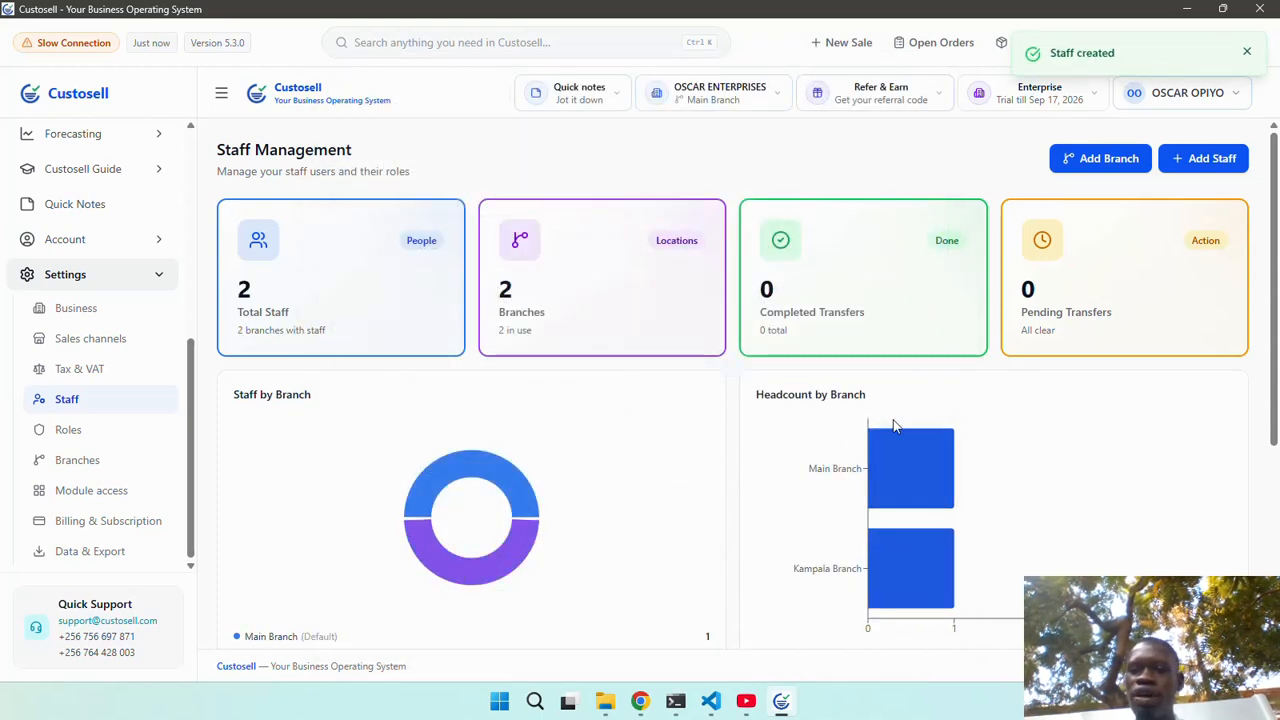
{"action": "mouse_move", "coordinate": [911, 560]}
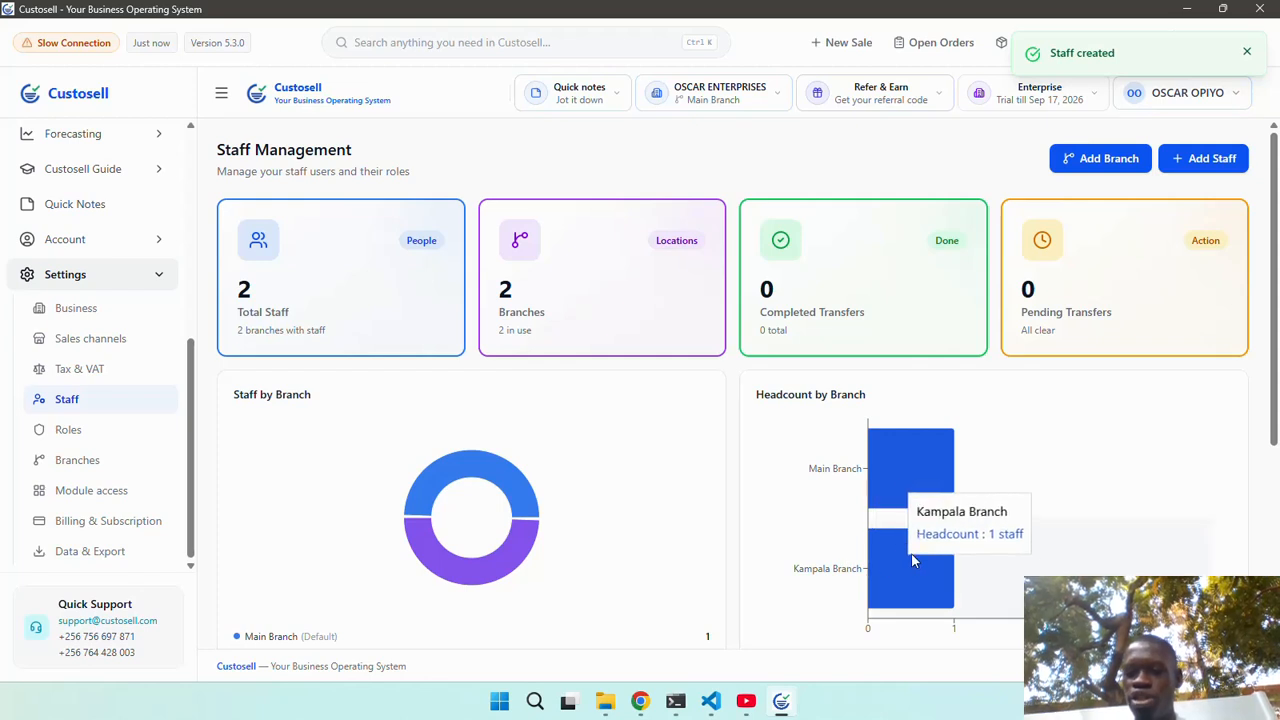
{"action": "mouse_move", "coordinate": [897, 466]}
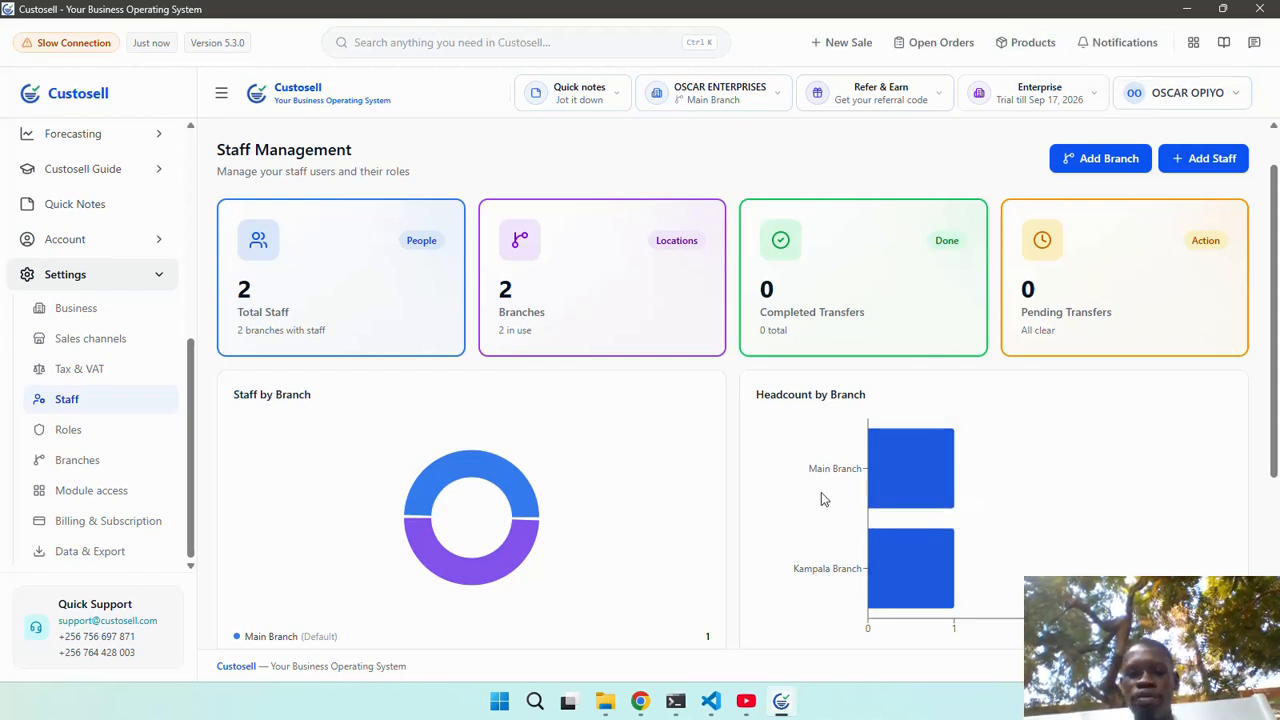
{"action": "scroll", "coordinate": [820, 497], "scroll_direction": "down", "scroll_amount": 3}
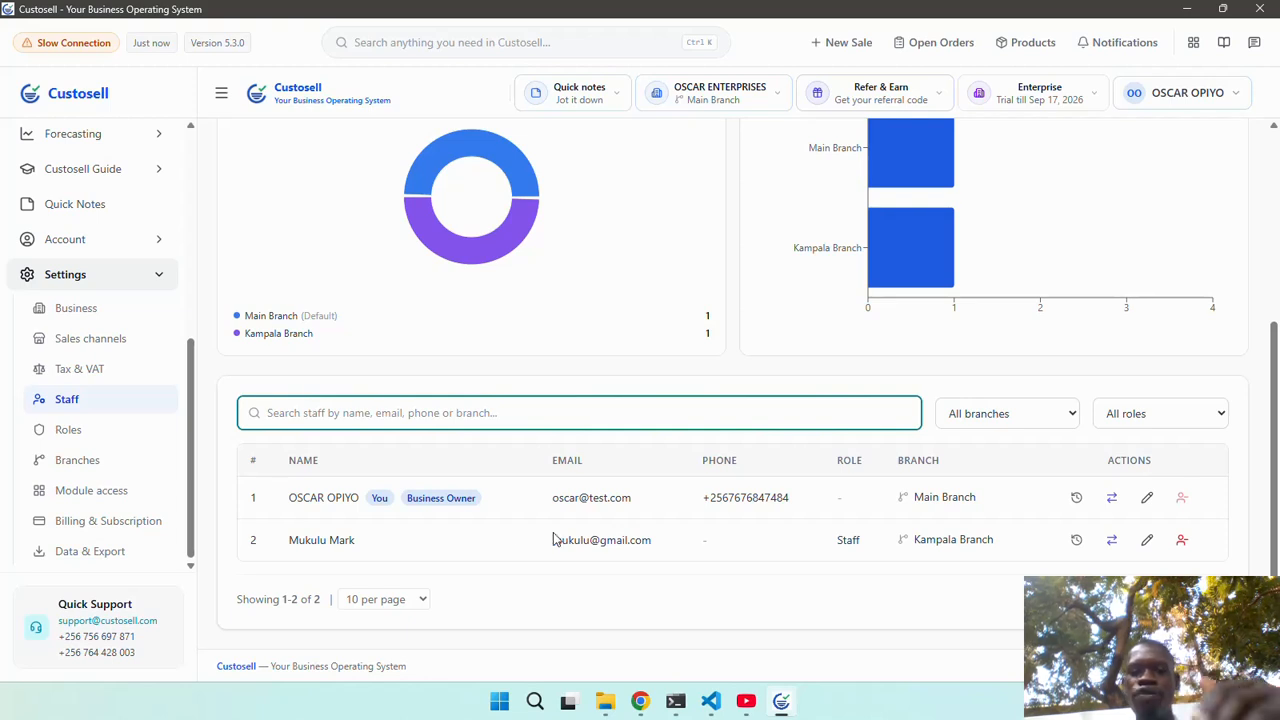
{"action": "left_click_drag", "start_coordinate": [654, 545], "coordinate": [549, 553]}
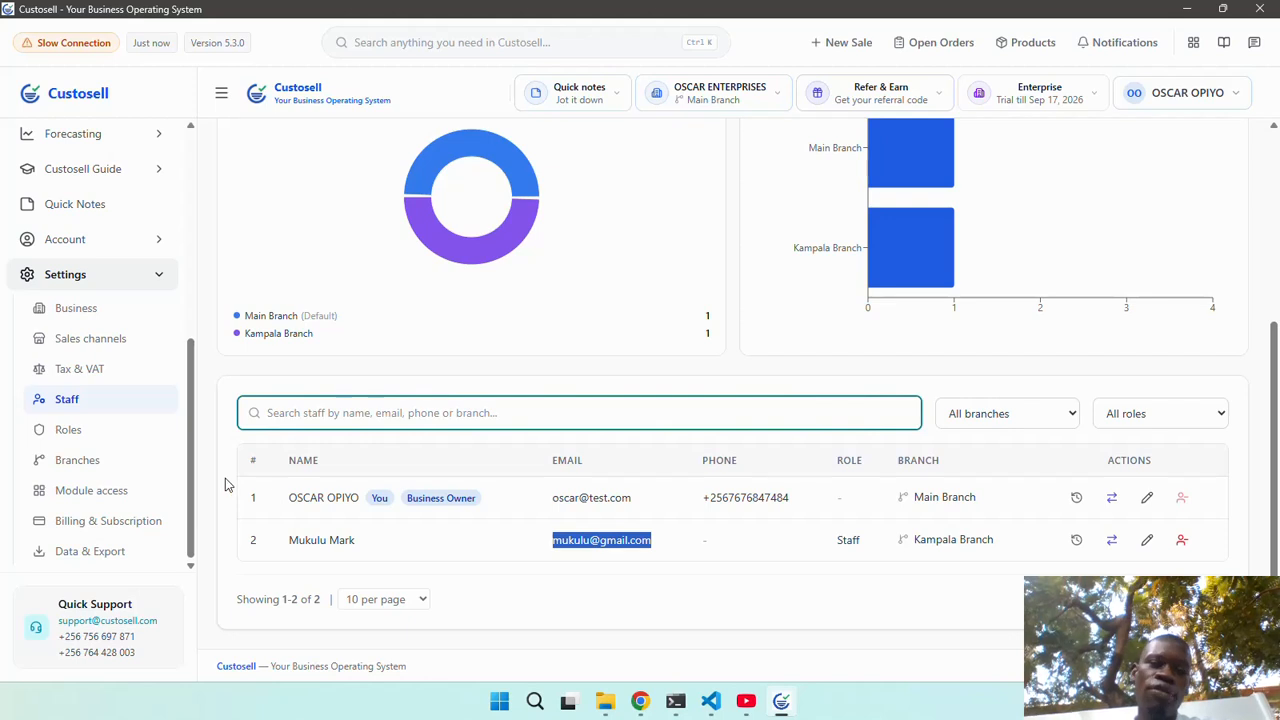
{"action": "left_click", "coordinate": [137, 466]}
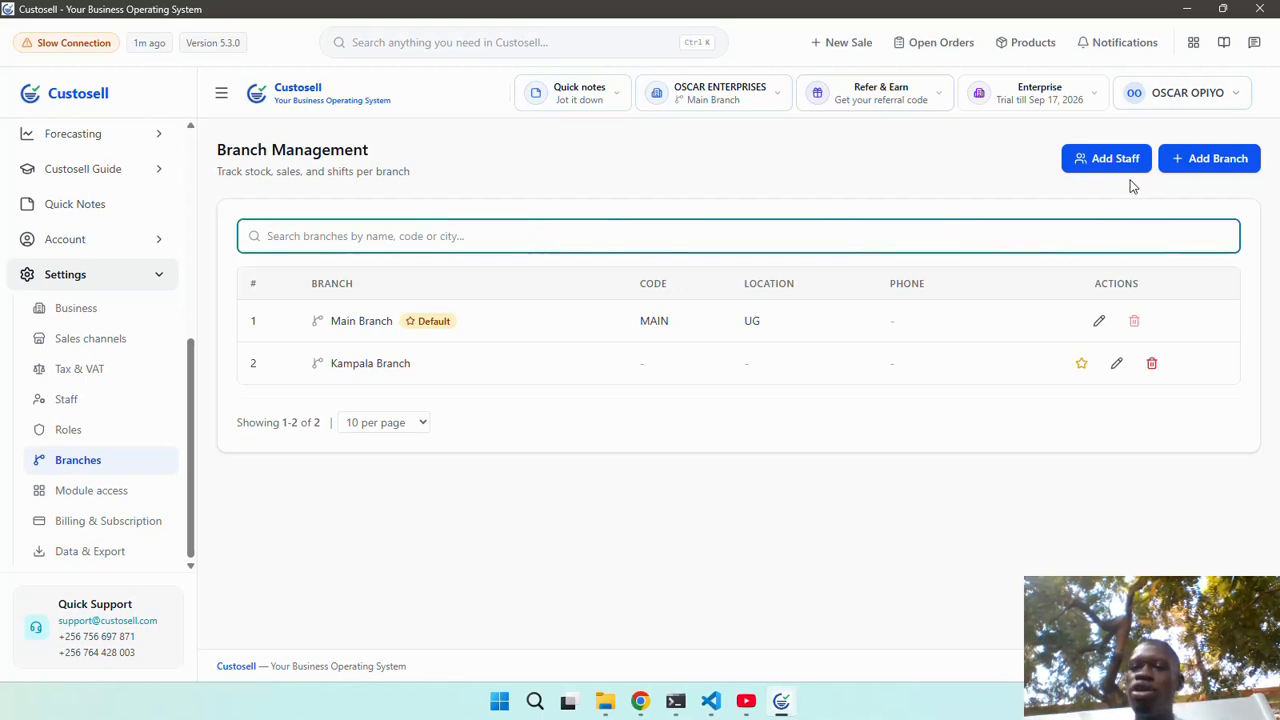
Cancel the Add branch dialog without saving and return to the Dashboard.
{"action": "left_click", "coordinate": [1240, 157]}
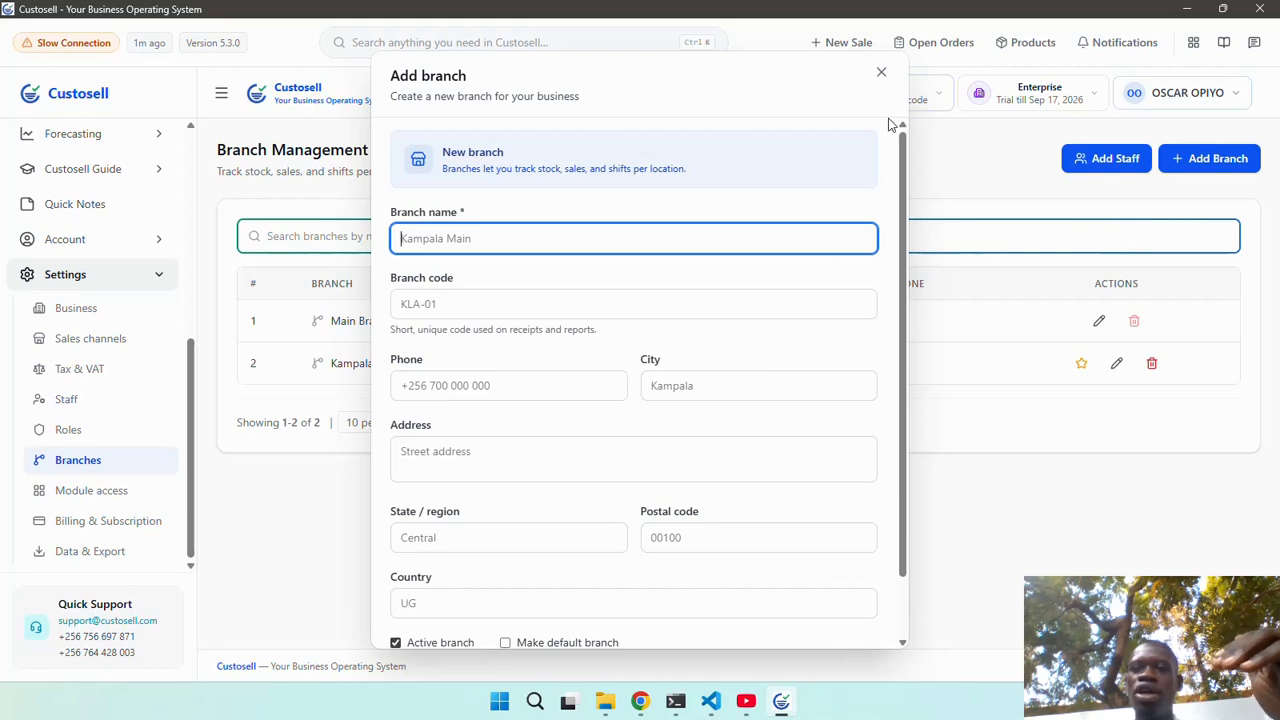
{"action": "left_click", "coordinate": [880, 74]}
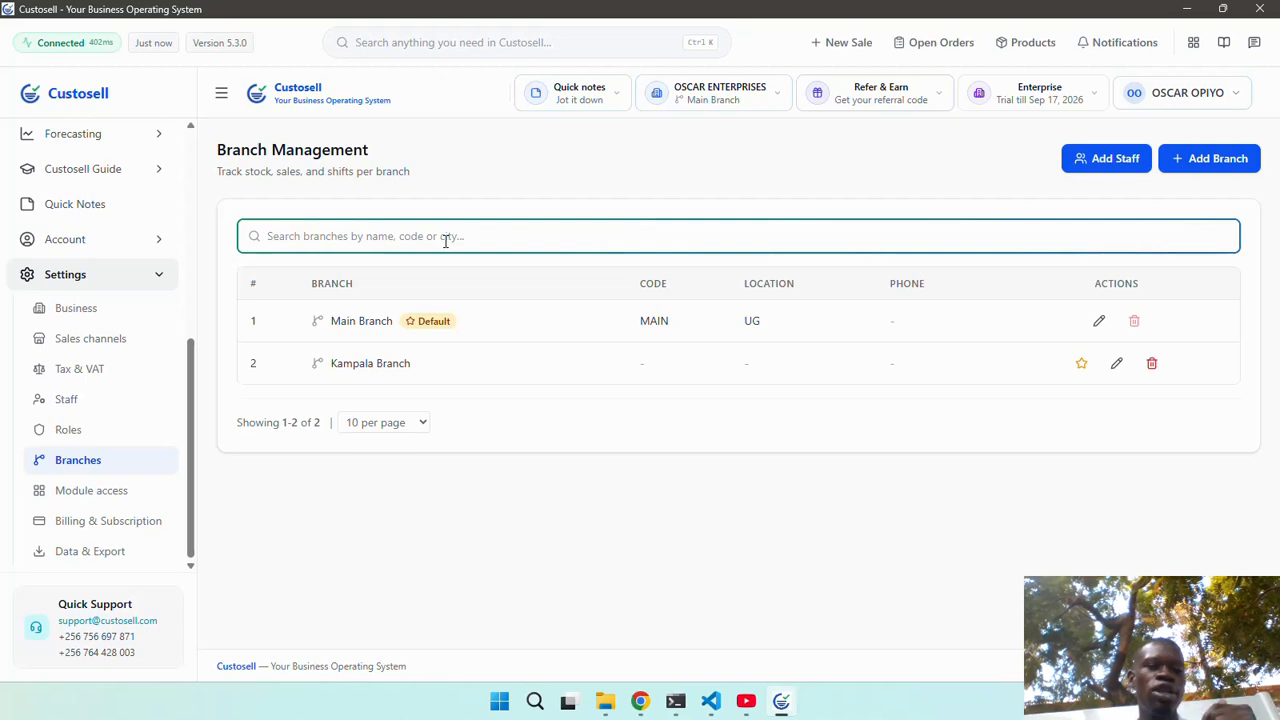
{"action": "scroll", "coordinate": [125, 227], "scroll_direction": "up", "scroll_amount": 5}
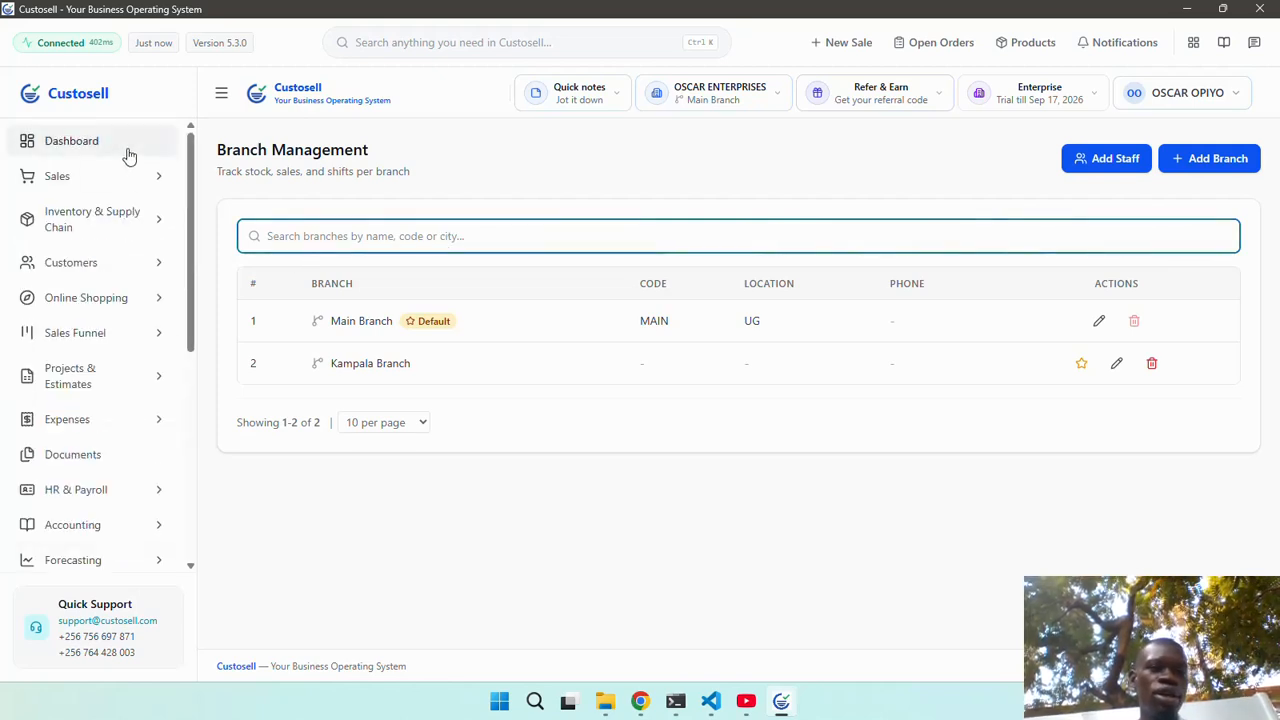
{"action": "left_click", "coordinate": [100, 142]}
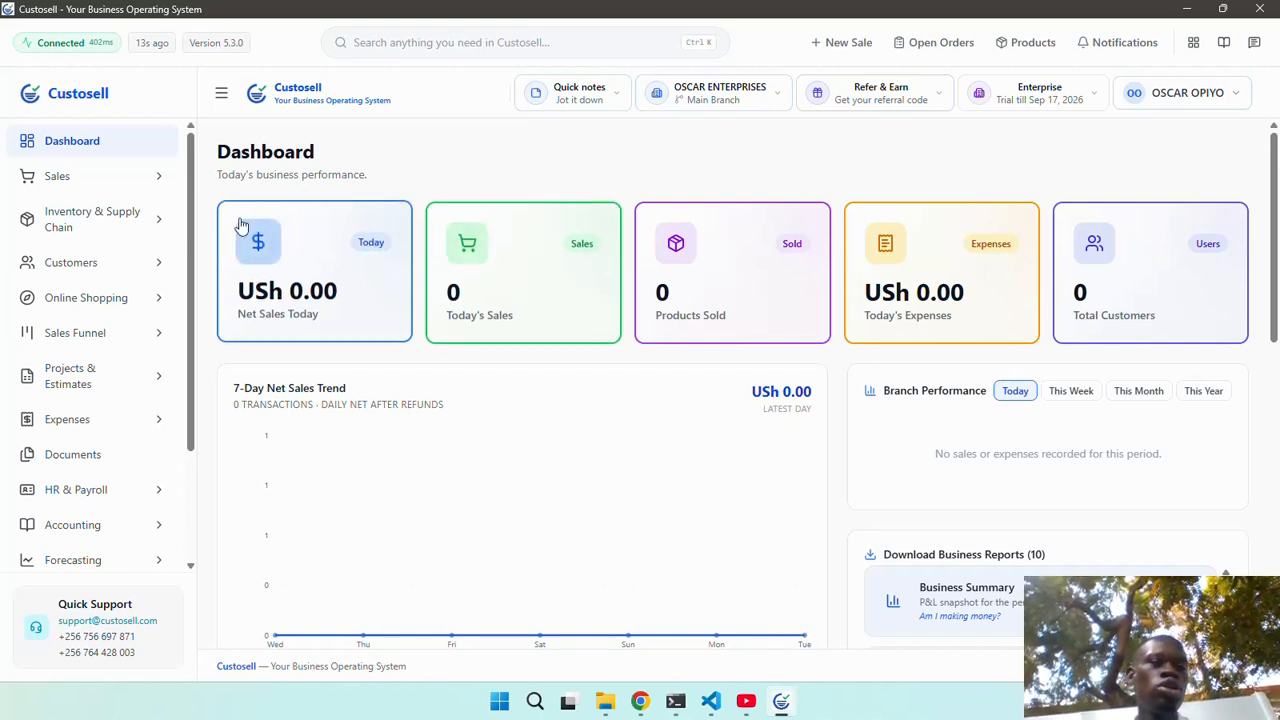
Open the Overview page under Inventory & Supply Chain.
{"action": "left_click", "coordinate": [95, 186]}
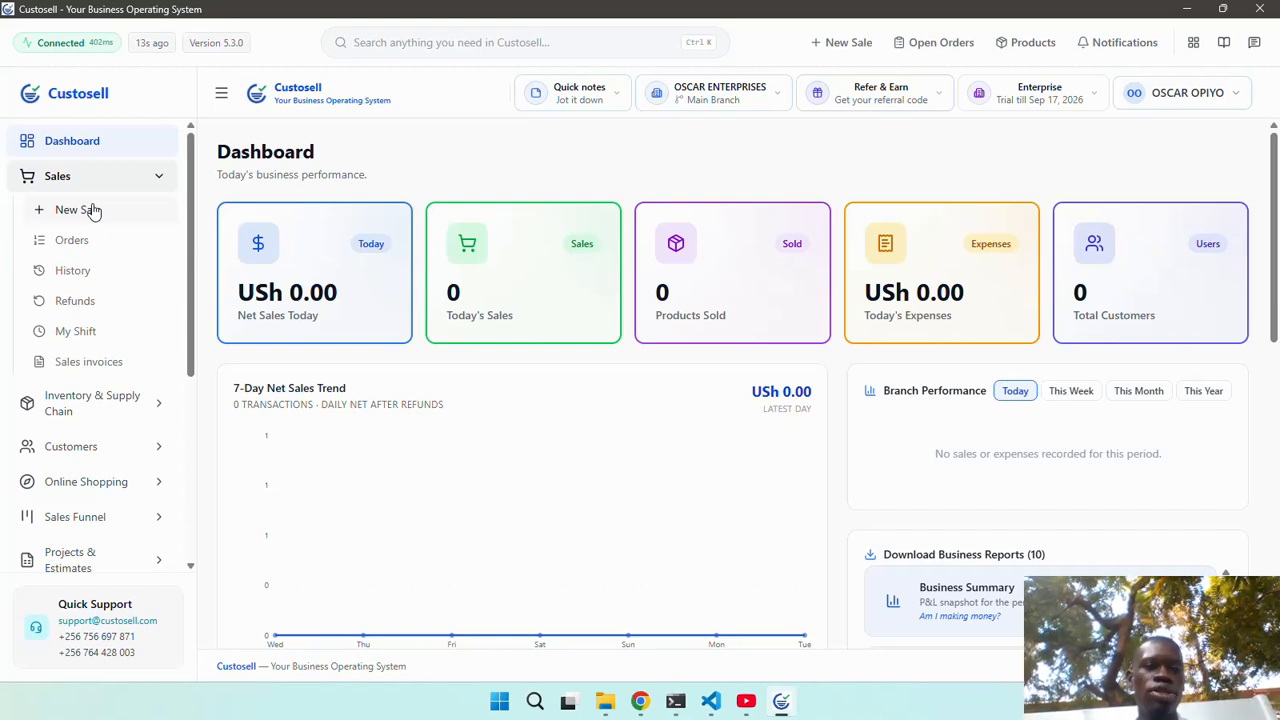
{"action": "left_click", "coordinate": [96, 180]}
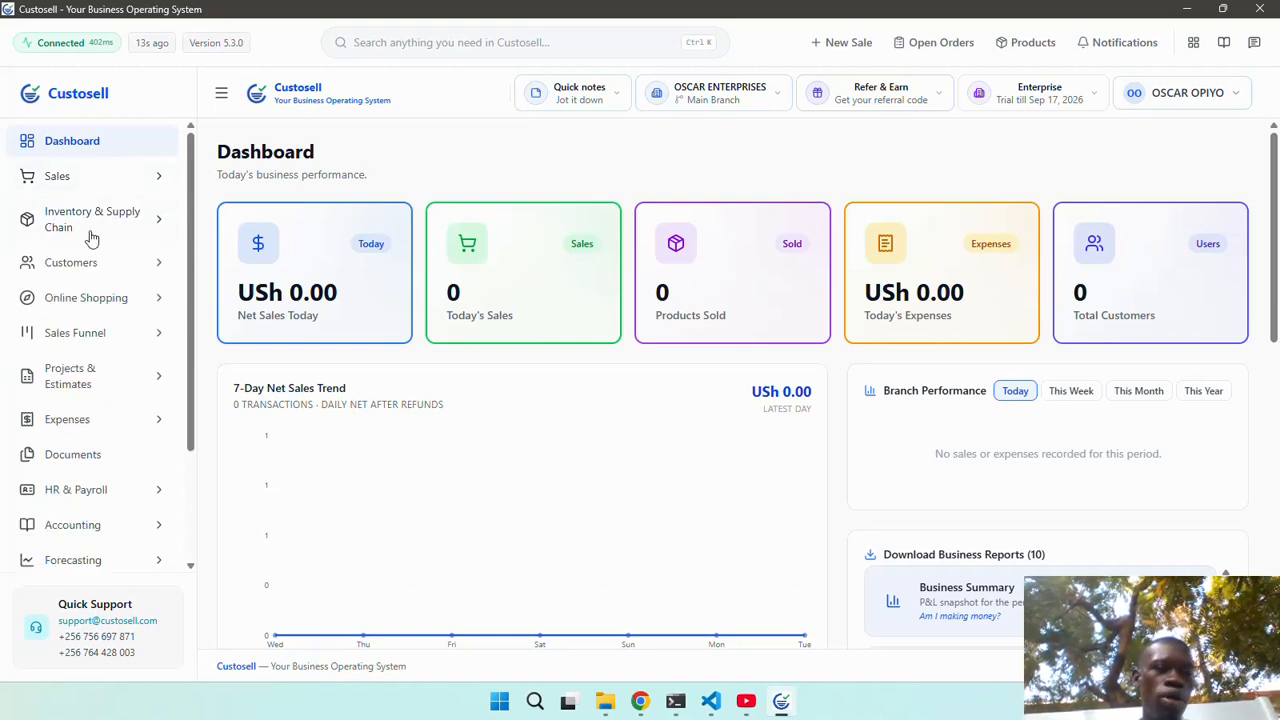
{"action": "left_click", "coordinate": [91, 236]}
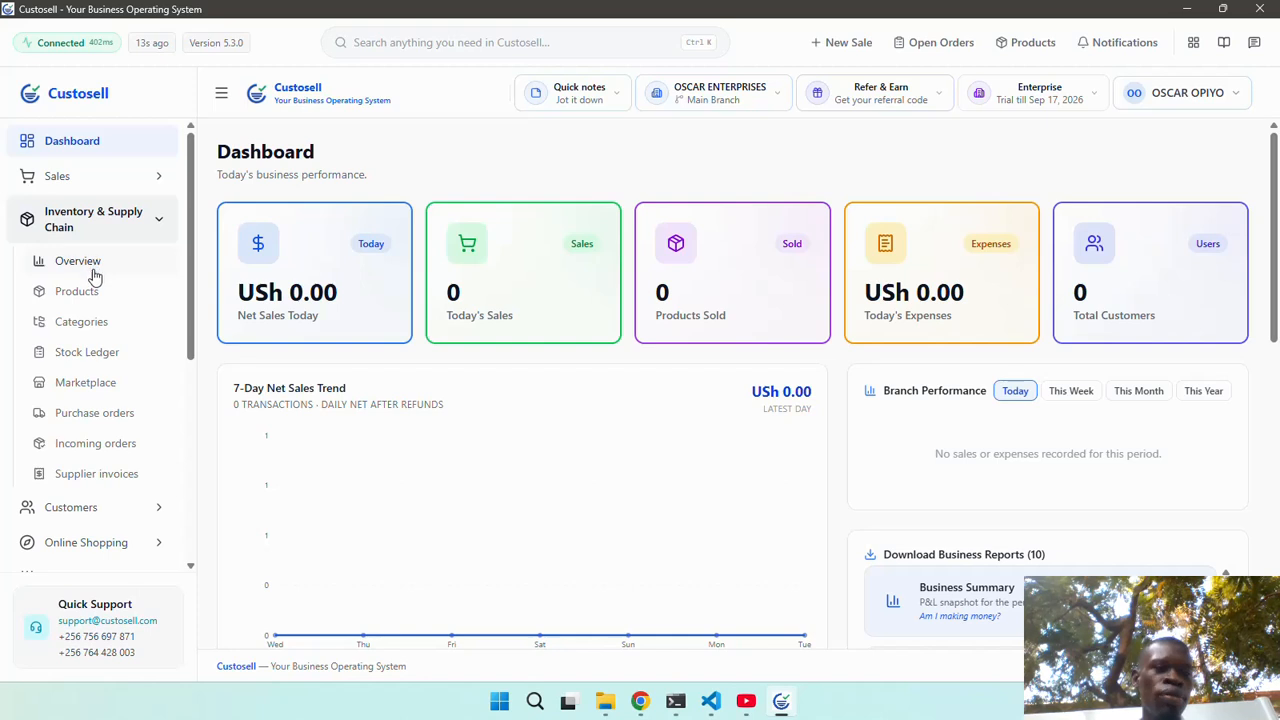
{"action": "left_click", "coordinate": [96, 272]}
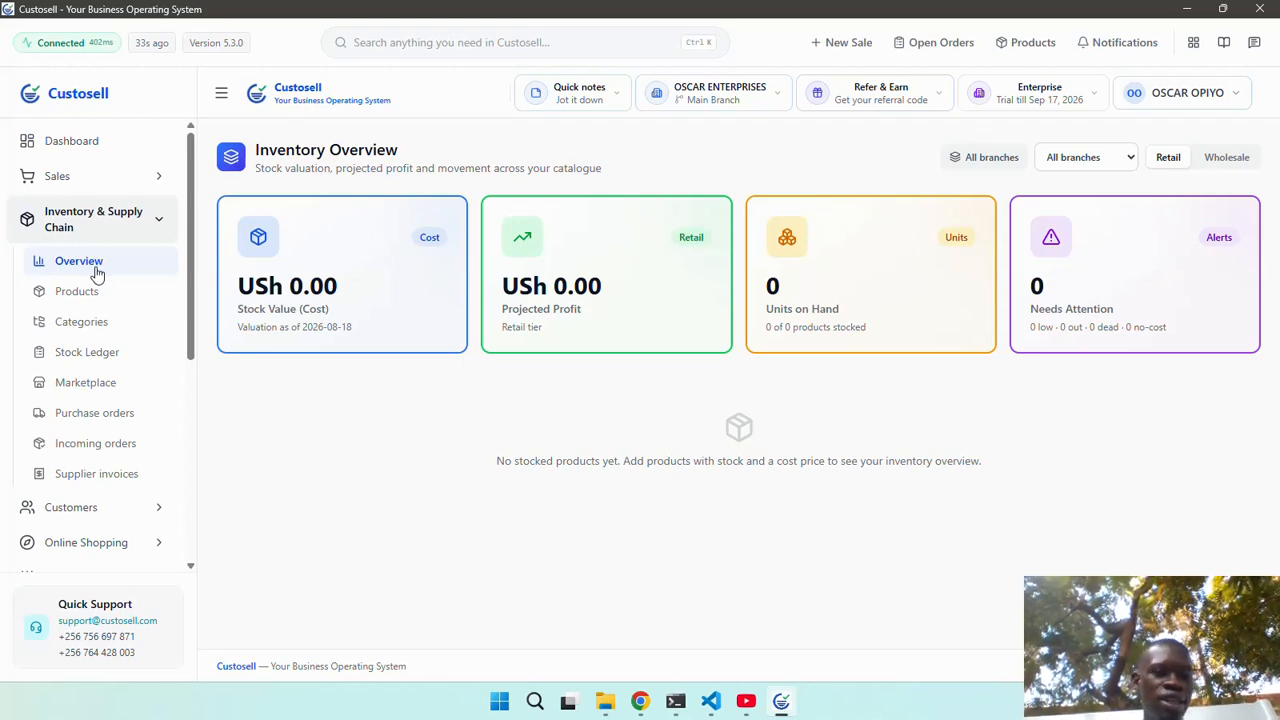
Start a new product named 'Test Product' with Kg as its unit of measure.
{"action": "left_click", "coordinate": [77, 291]}
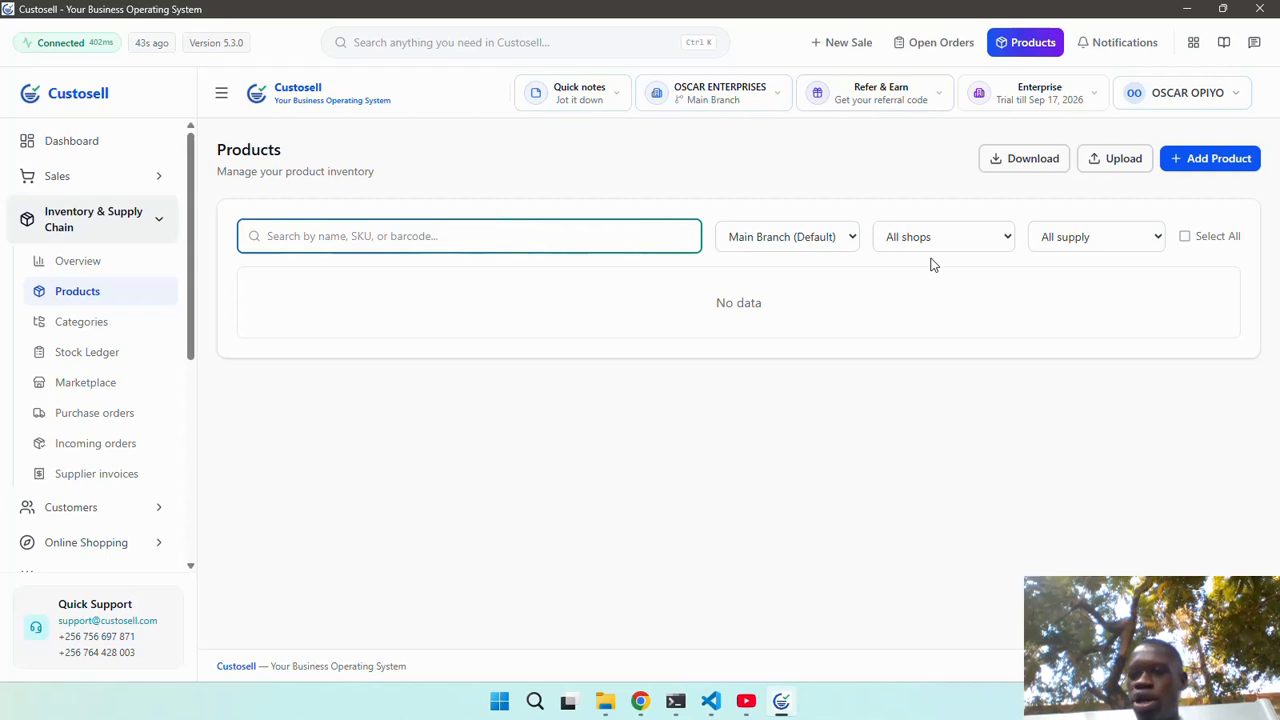
{"action": "left_click", "coordinate": [1195, 172]}
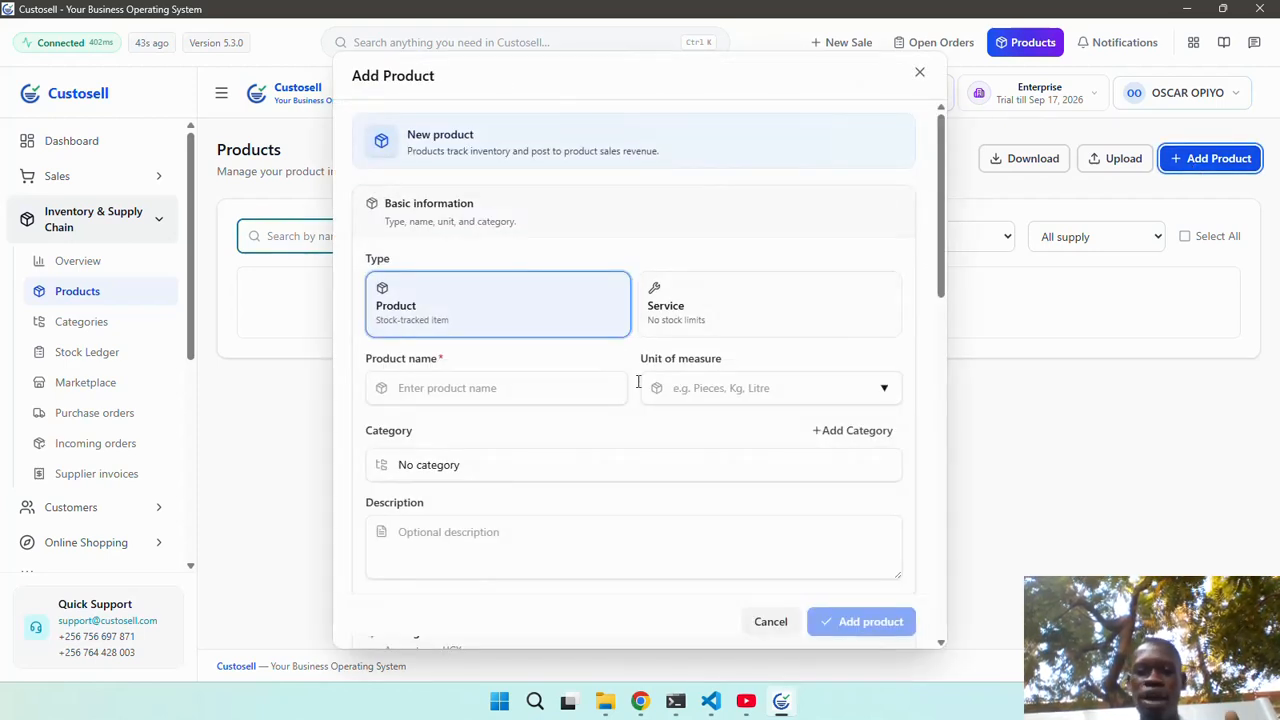
{"action": "left_click", "coordinate": [555, 395]}
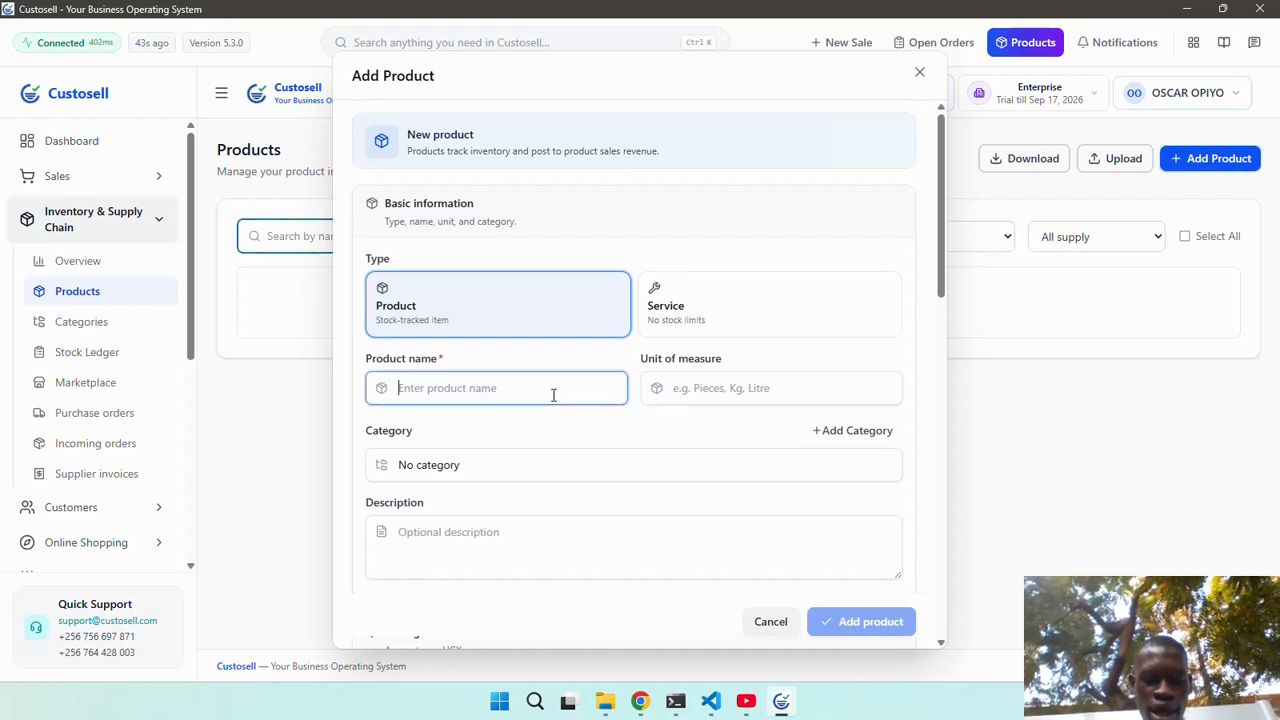
{"action": "type", "text": "Test"}
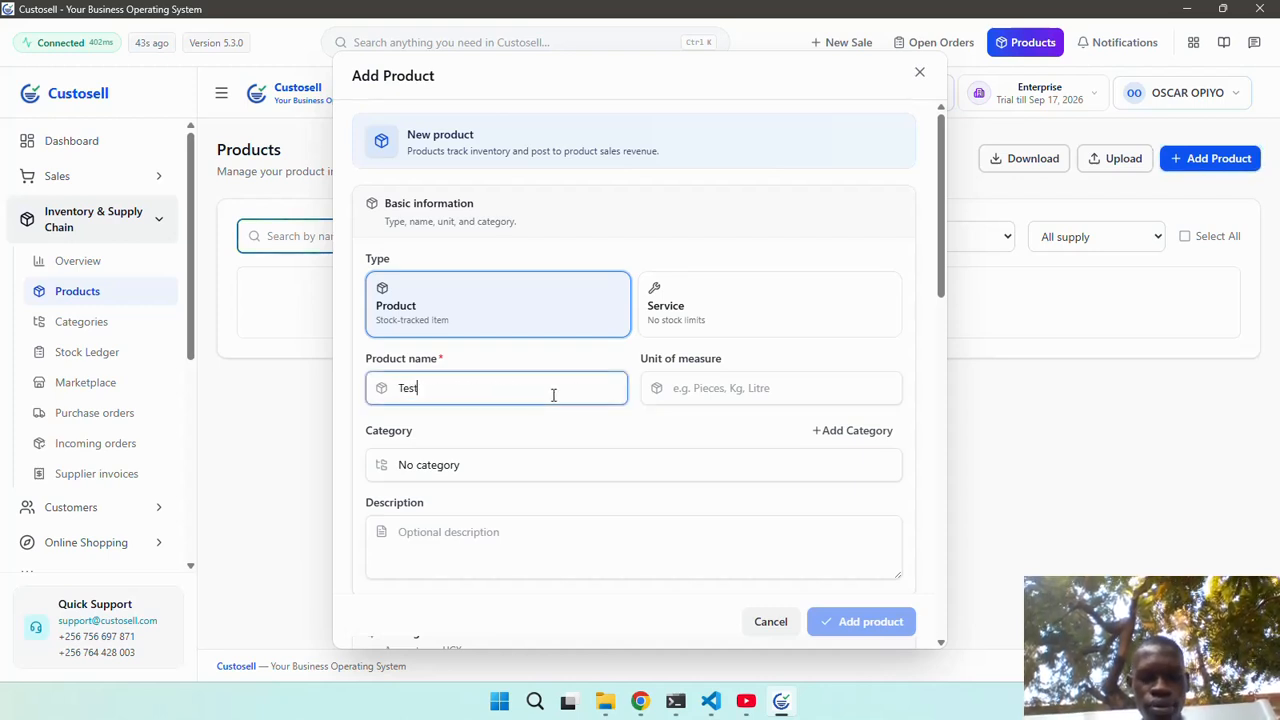
{"action": "type", "text": " Product"}
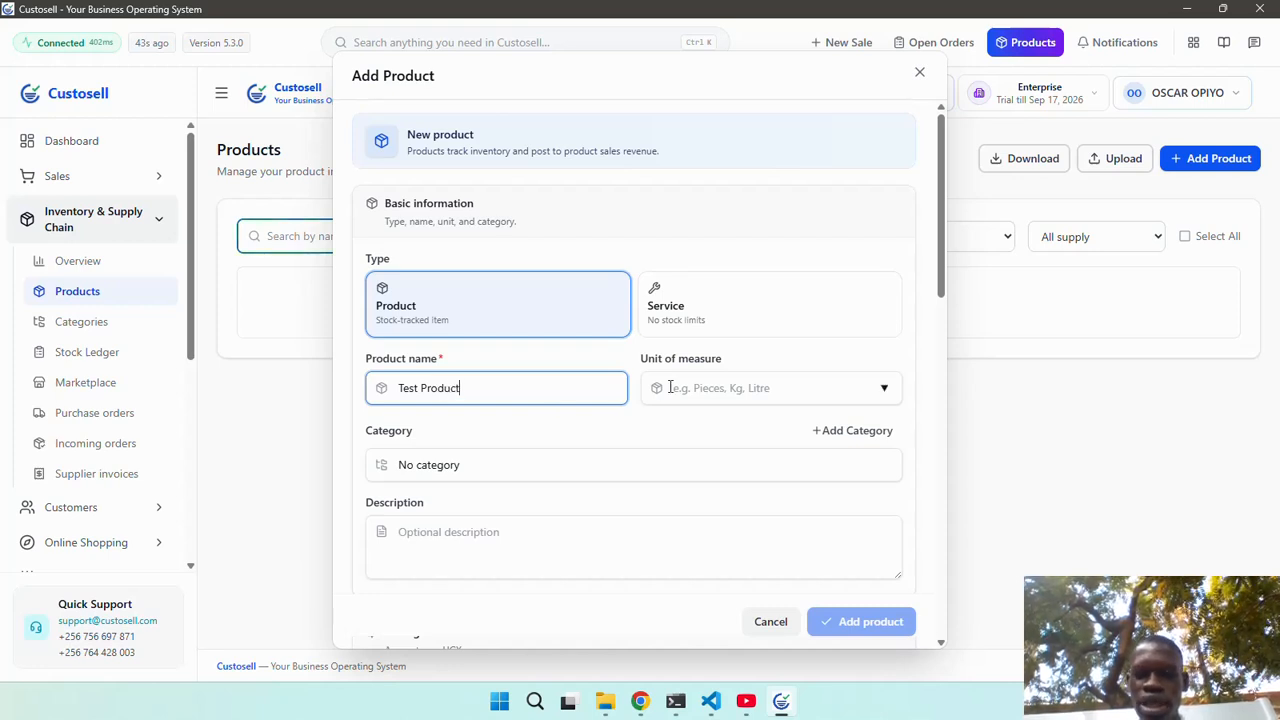
{"action": "left_click", "coordinate": [724, 378]}
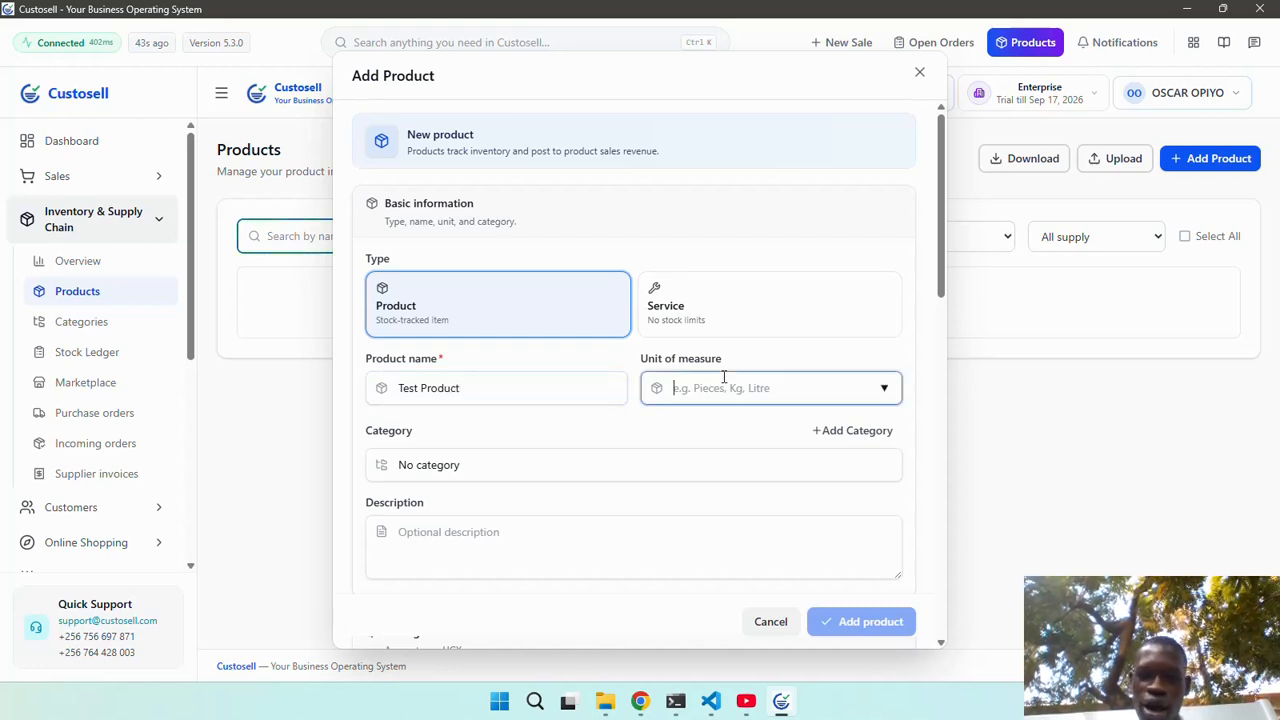
{"action": "type", "text": "Kag"}
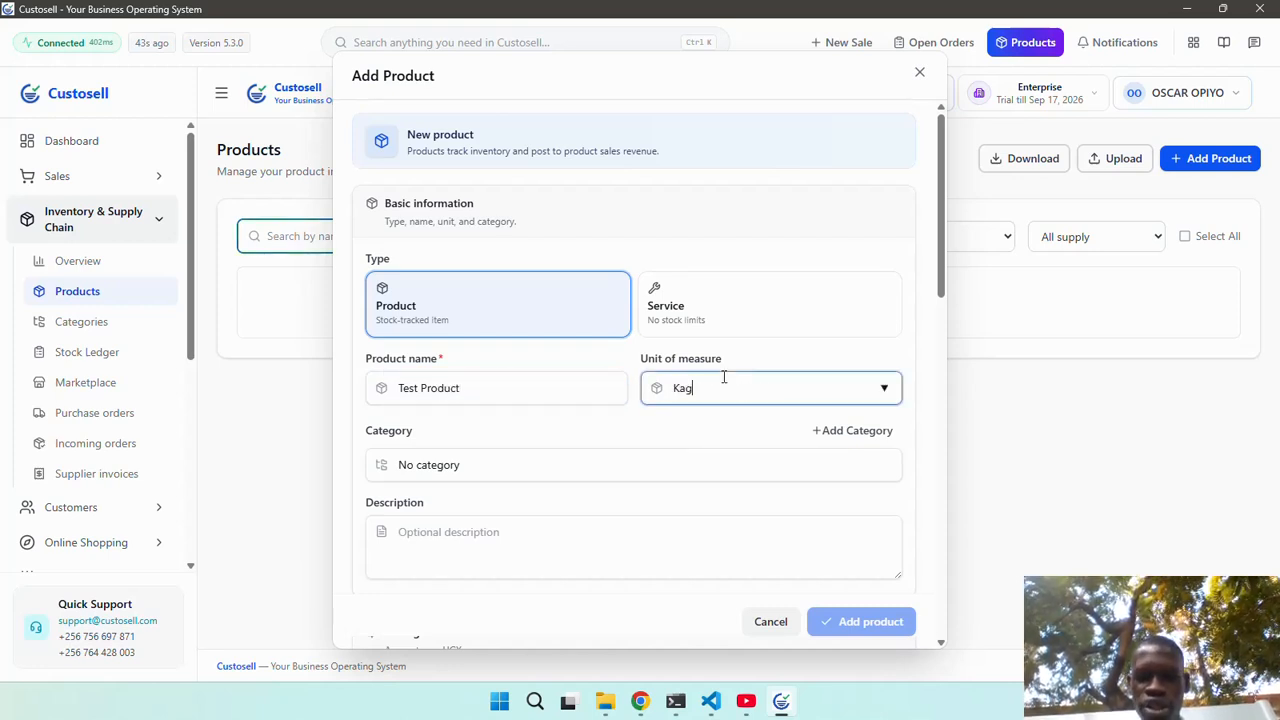
{"action": "key", "text": "BackSpace"}
{"action": "key", "text": "BackSpace"}
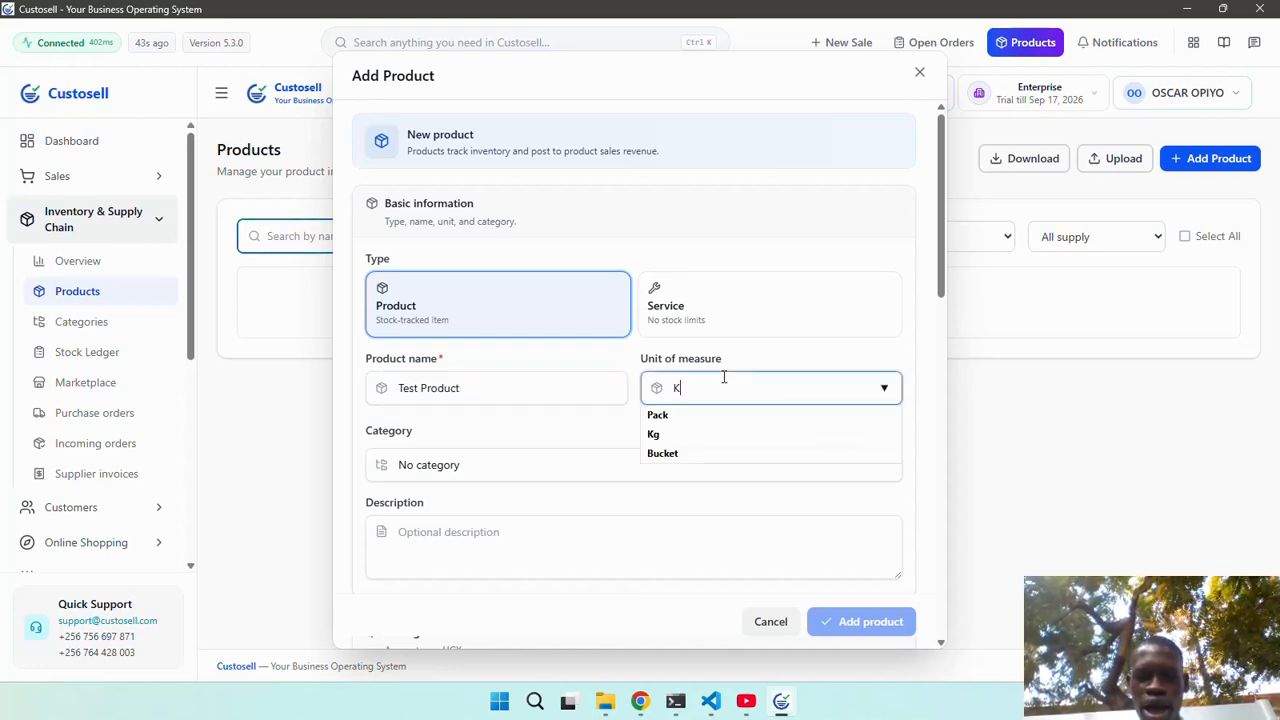
{"action": "left_click", "coordinate": [683, 436]}
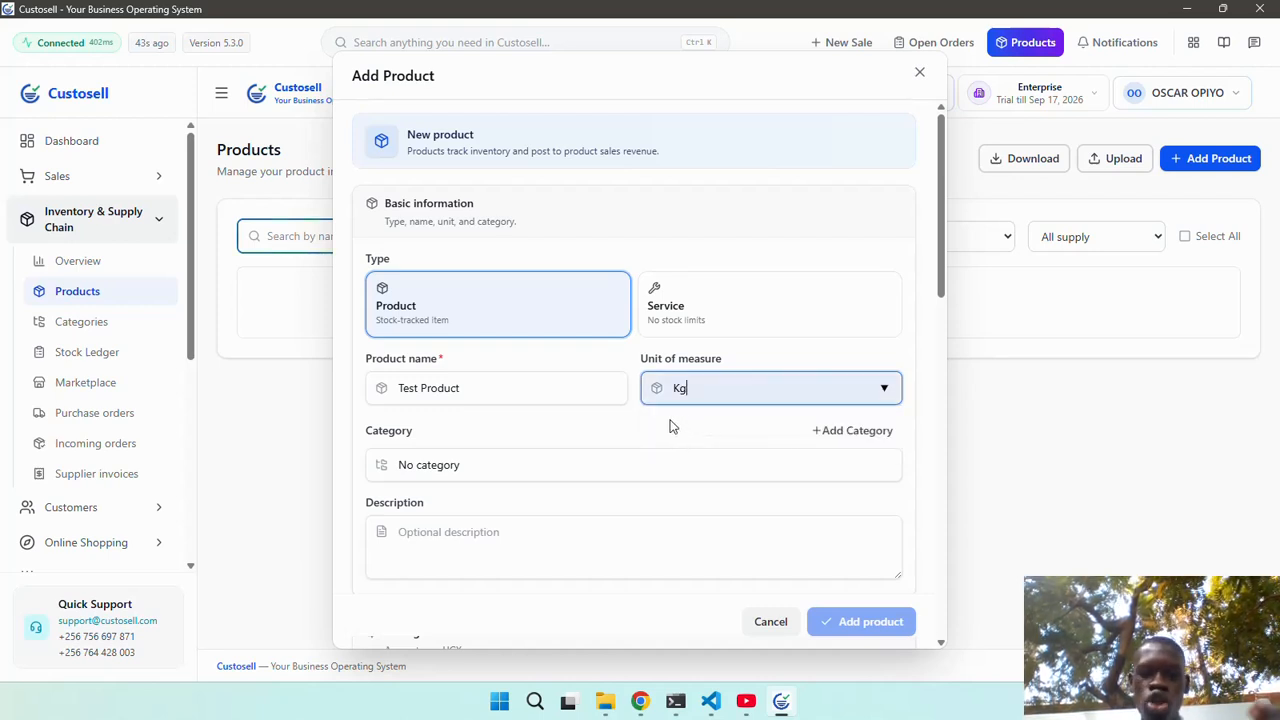
Add a new 'Drinks' category and set it as Test Product's category.
{"action": "left_click", "coordinate": [838, 430]}
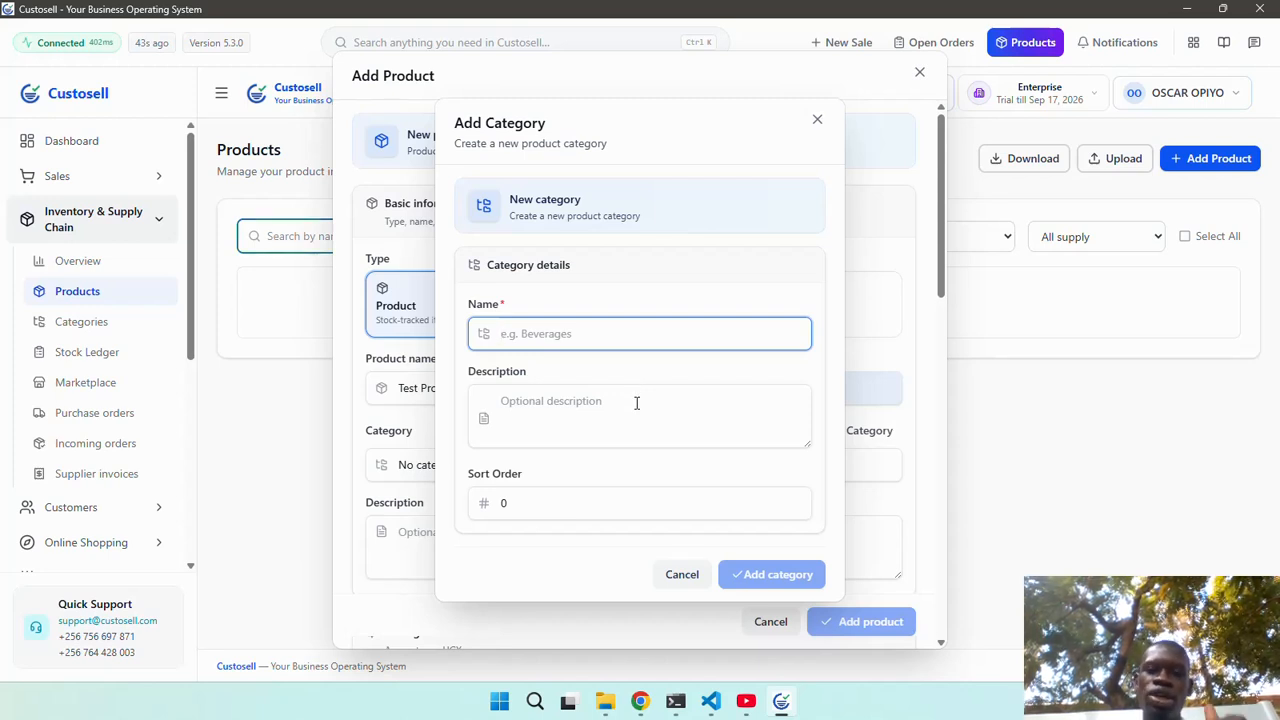
{"action": "type", "text": "Drin"}
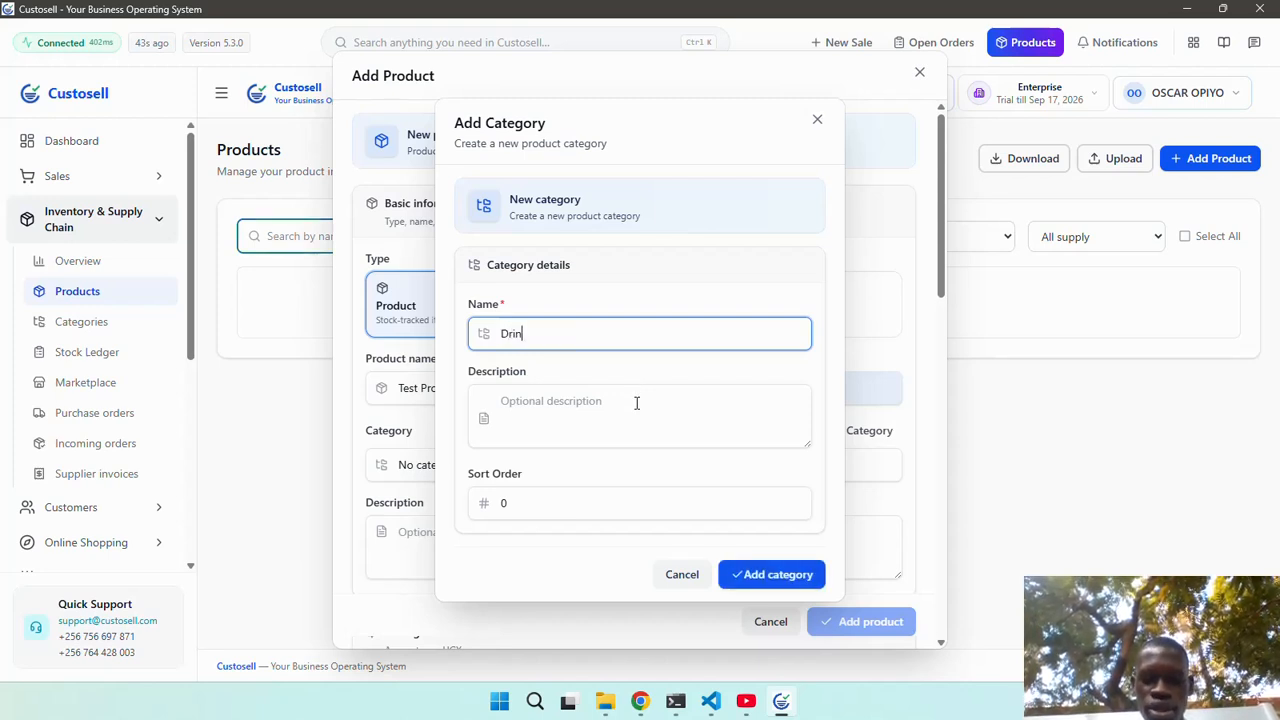
{"action": "type", "text": "ks"}
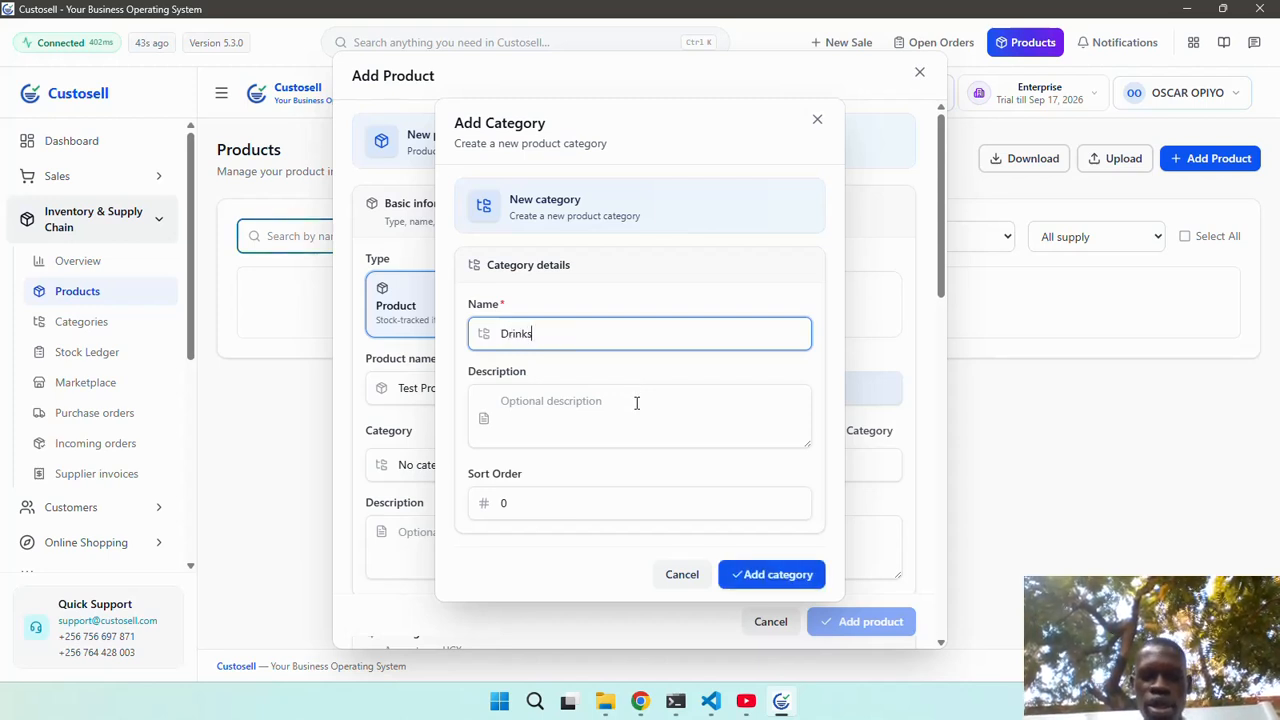
{"action": "left_click", "coordinate": [754, 576]}
Give Test Product unit price 5000, wholesale price 4500 and cost price 4000.
{"action": "scroll", "coordinate": [651, 526], "scroll_direction": "down", "scroll_amount": 1}
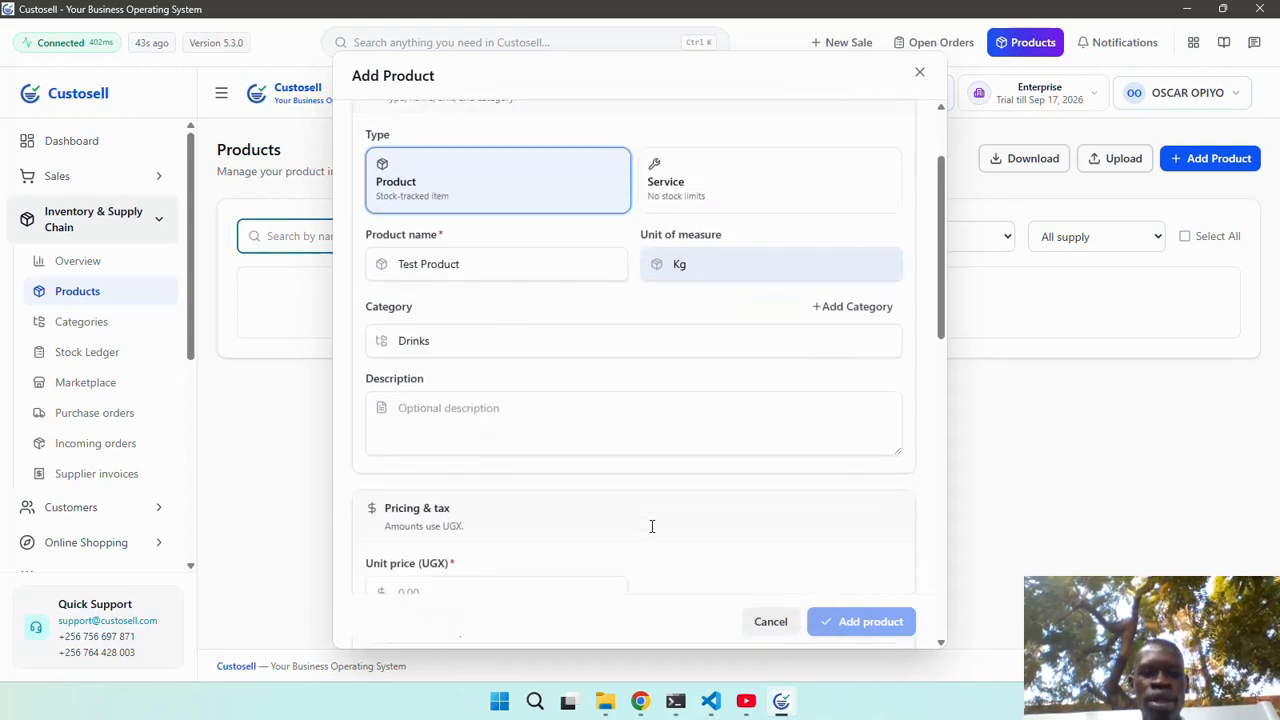
{"action": "left_click", "coordinate": [525, 401]}
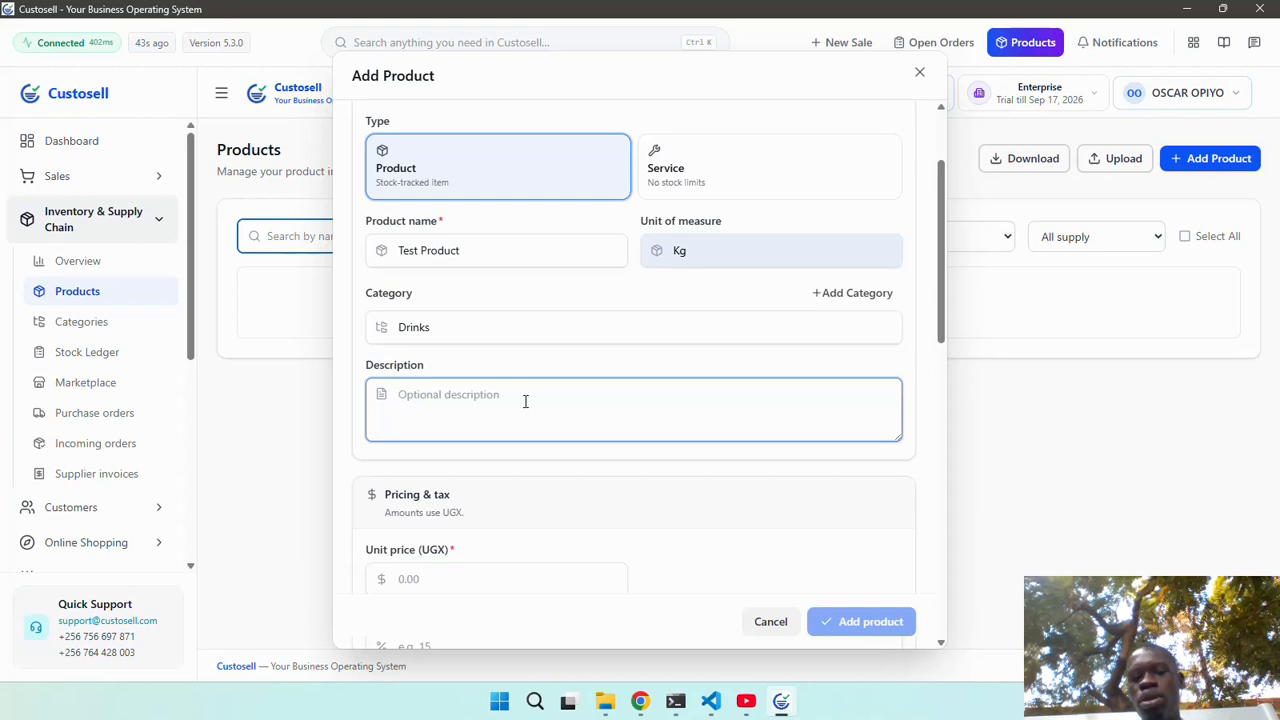
{"action": "scroll", "coordinate": [525, 401], "scroll_direction": "down", "scroll_amount": 2}
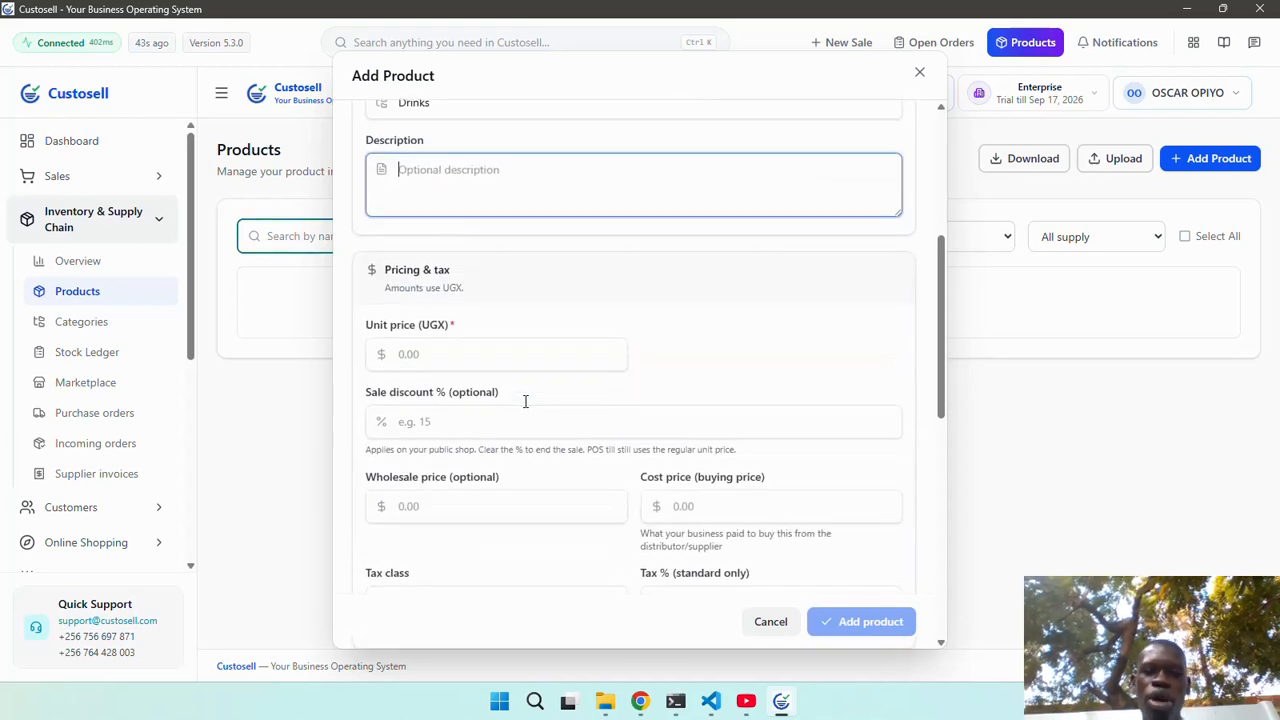
{"action": "left_click", "coordinate": [470, 351]}
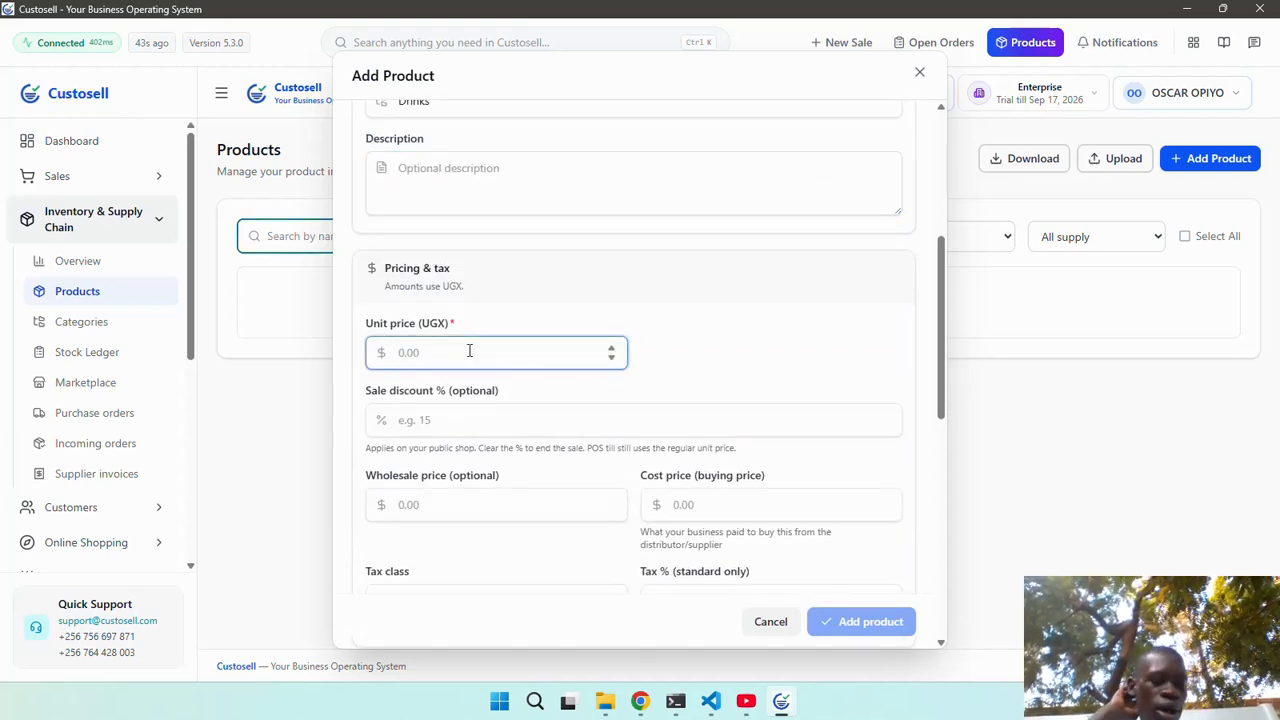
{"action": "type", "text": "5000"}
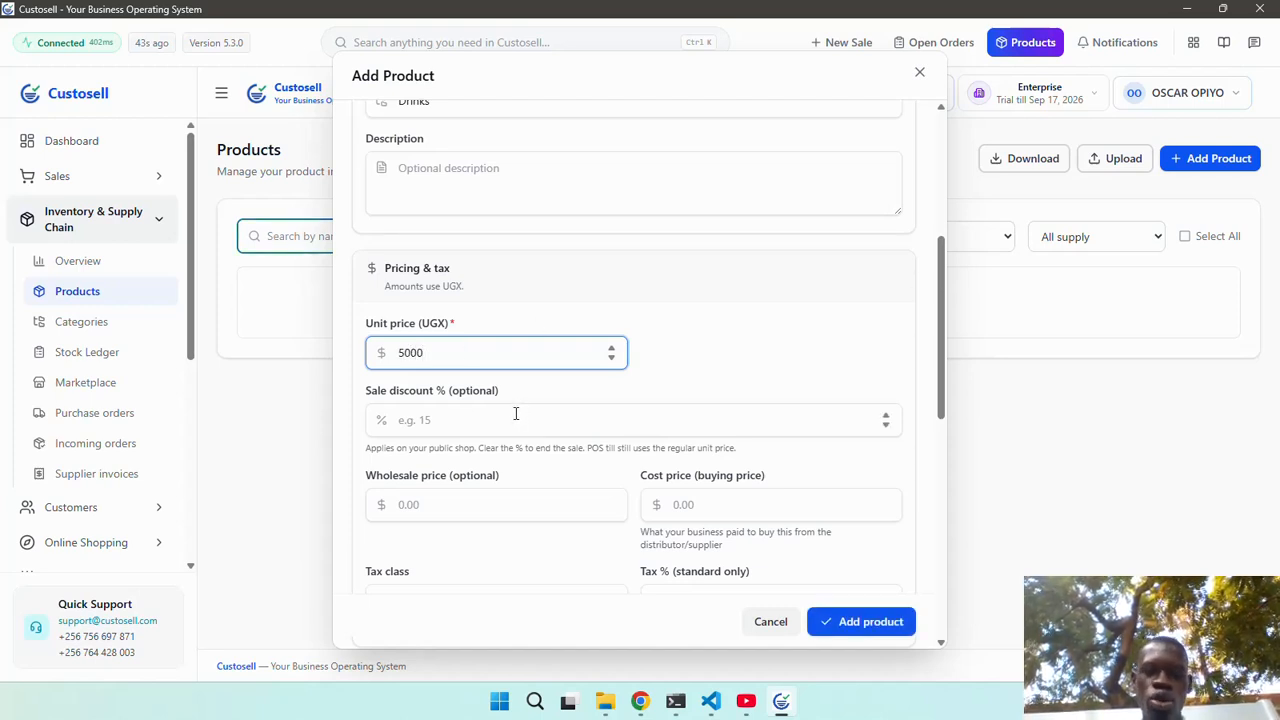
{"action": "scroll", "coordinate": [516, 413], "scroll_direction": "down", "scroll_amount": 2}
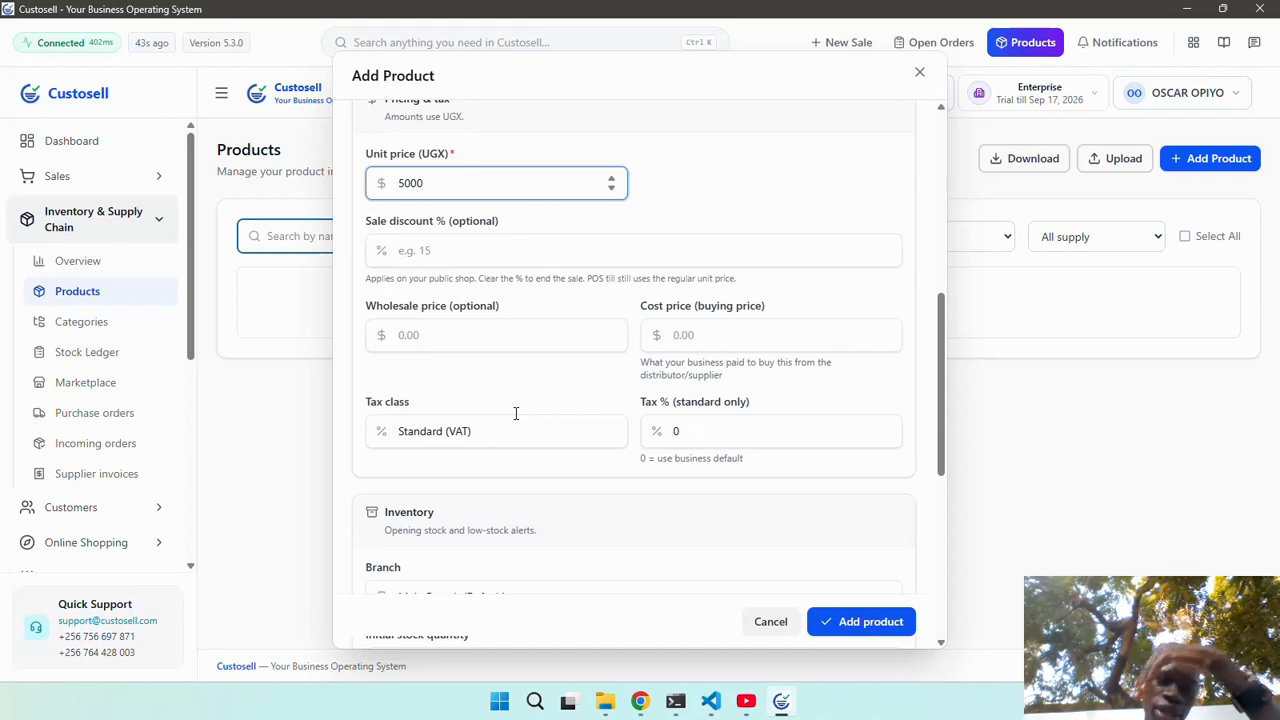
{"action": "left_click", "coordinate": [504, 342]}
{"action": "type", "text": "4500"}
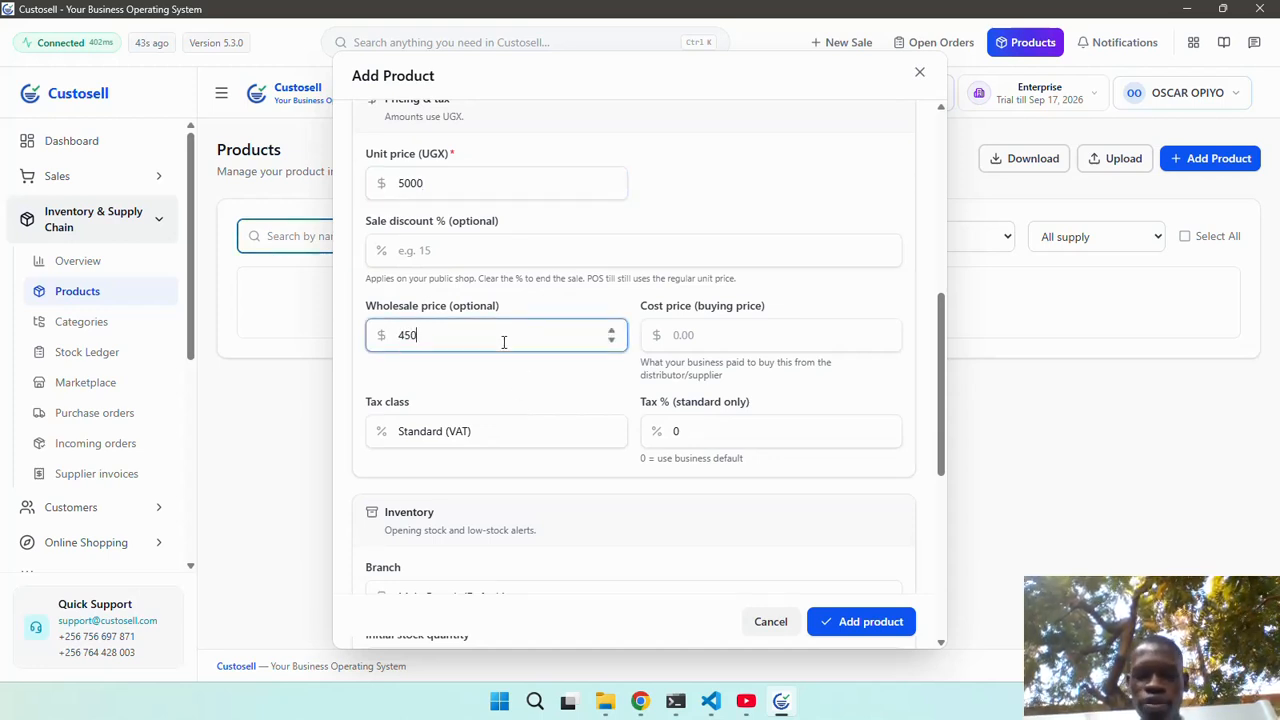
{"action": "left_click", "coordinate": [697, 335]}
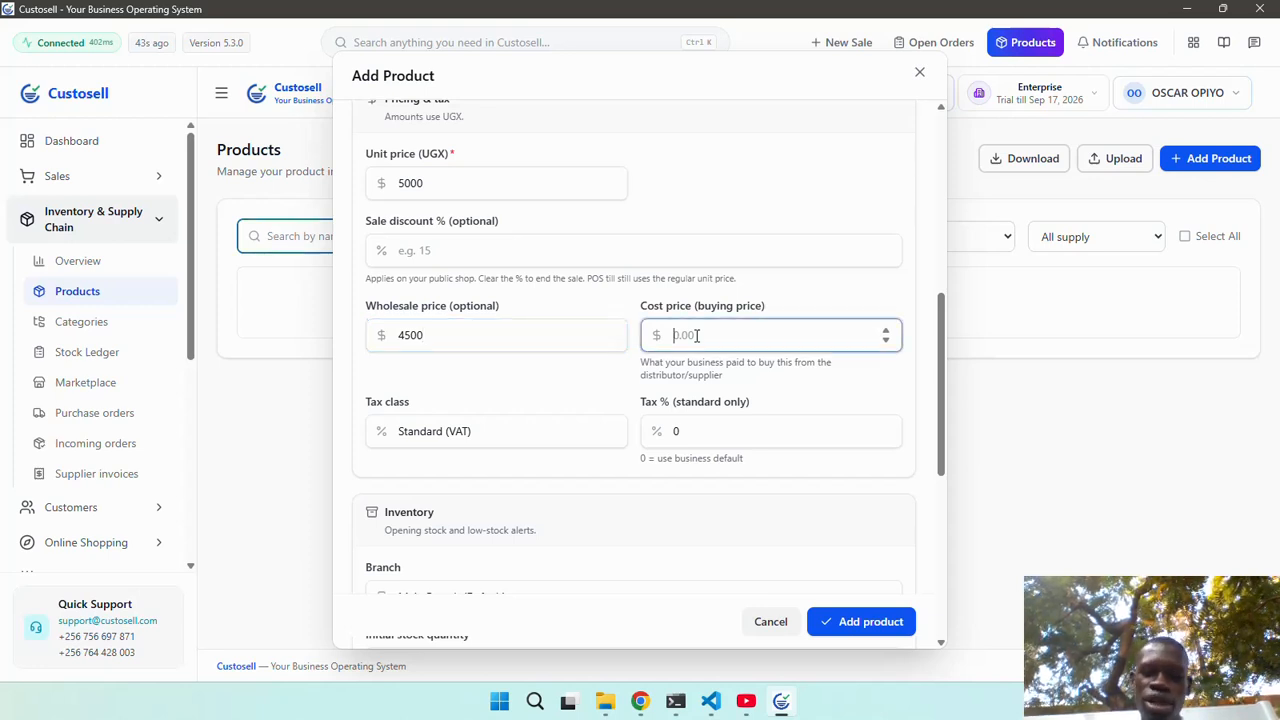
{"action": "type", "text": "4000"}
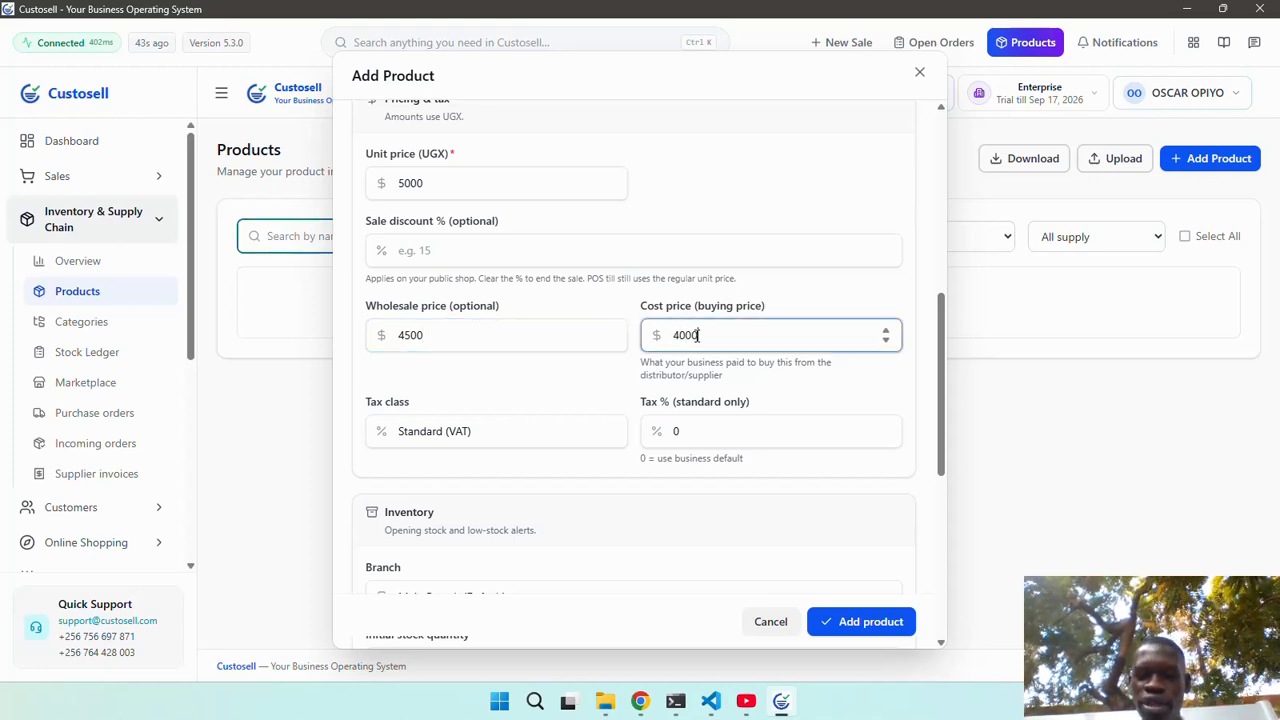
Assign Test Product's stock to Kampala Branch and save the product.
{"action": "scroll", "coordinate": [593, 419], "scroll_direction": "down", "scroll_amount": 1}
{"action": "scroll", "coordinate": [593, 419], "scroll_direction": "down", "scroll_amount": 2}
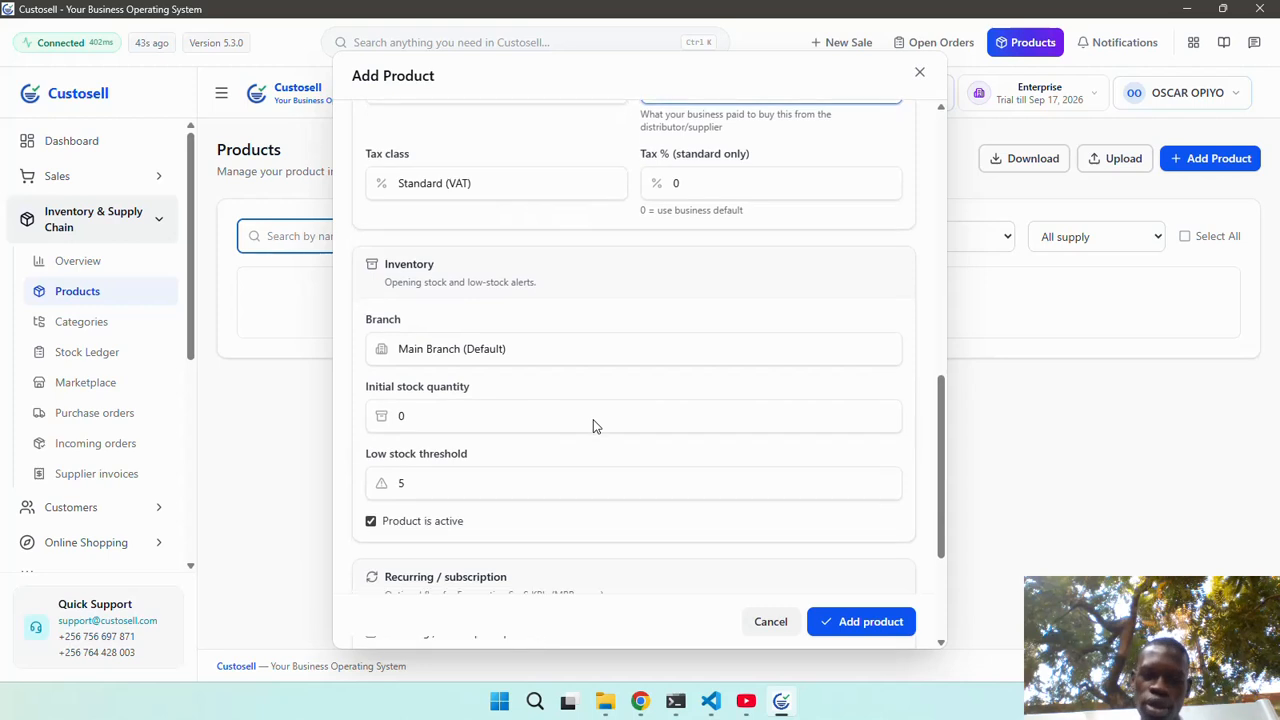
{"action": "scroll", "coordinate": [593, 419], "scroll_direction": "down", "scroll_amount": 2}
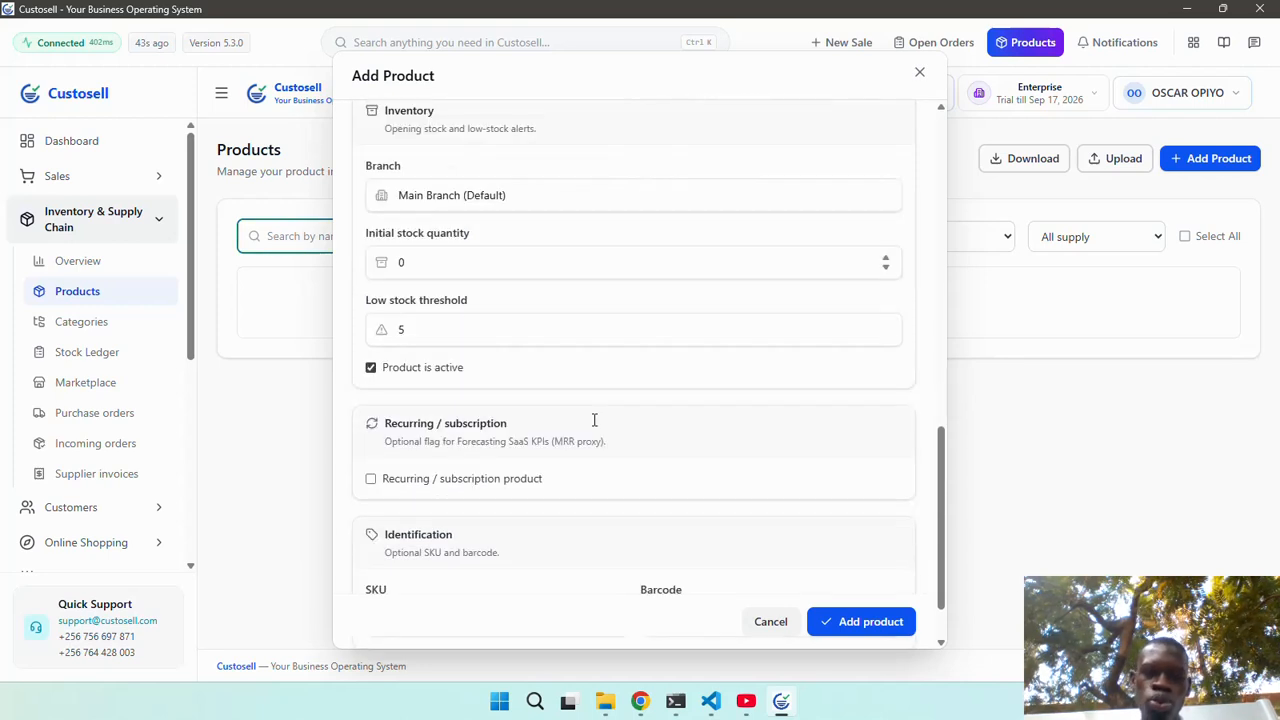
{"action": "left_click", "coordinate": [646, 198]}
{"action": "left_click", "coordinate": [616, 246]}
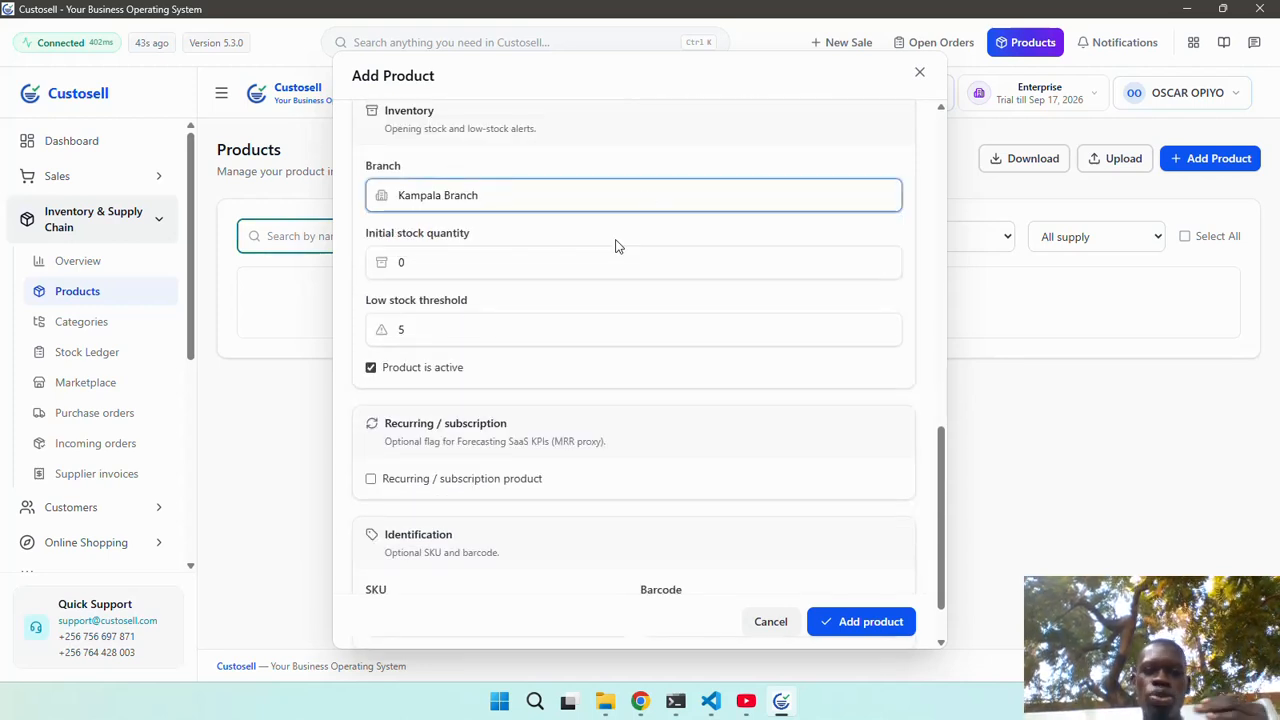
{"action": "scroll", "coordinate": [605, 328], "scroll_direction": "down", "scroll_amount": 1}
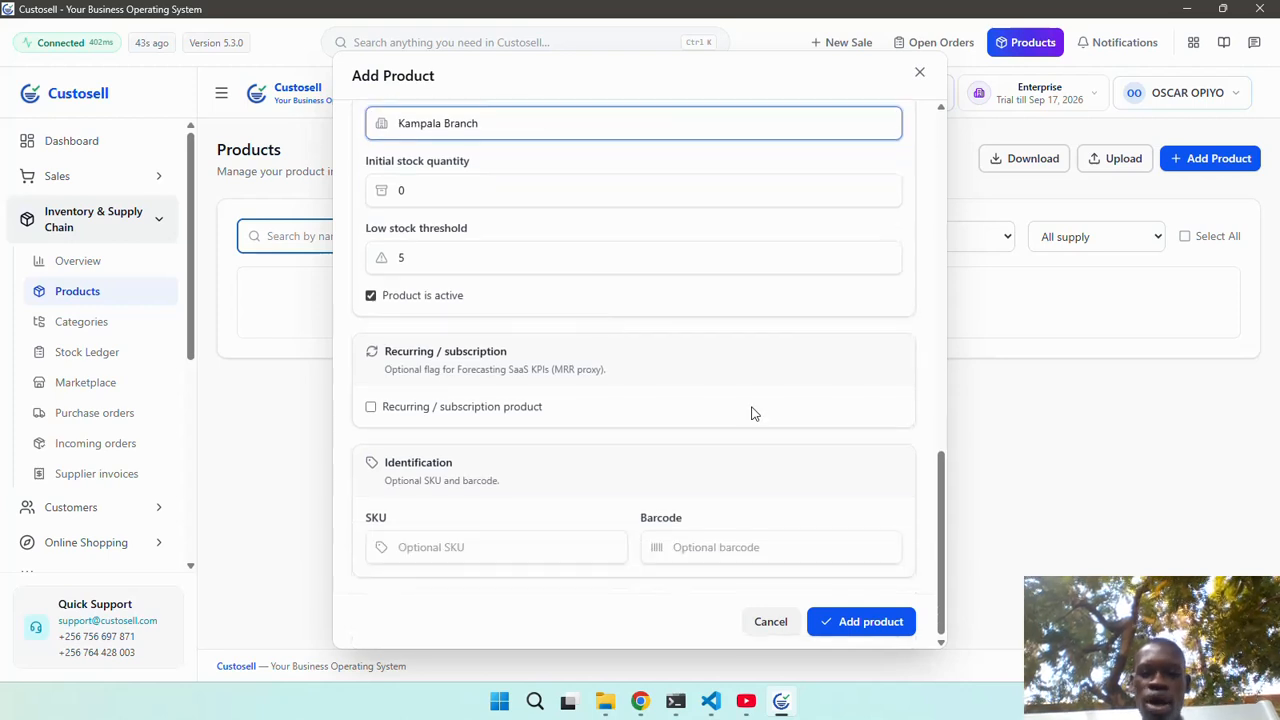
{"action": "left_click", "coordinate": [838, 622]}
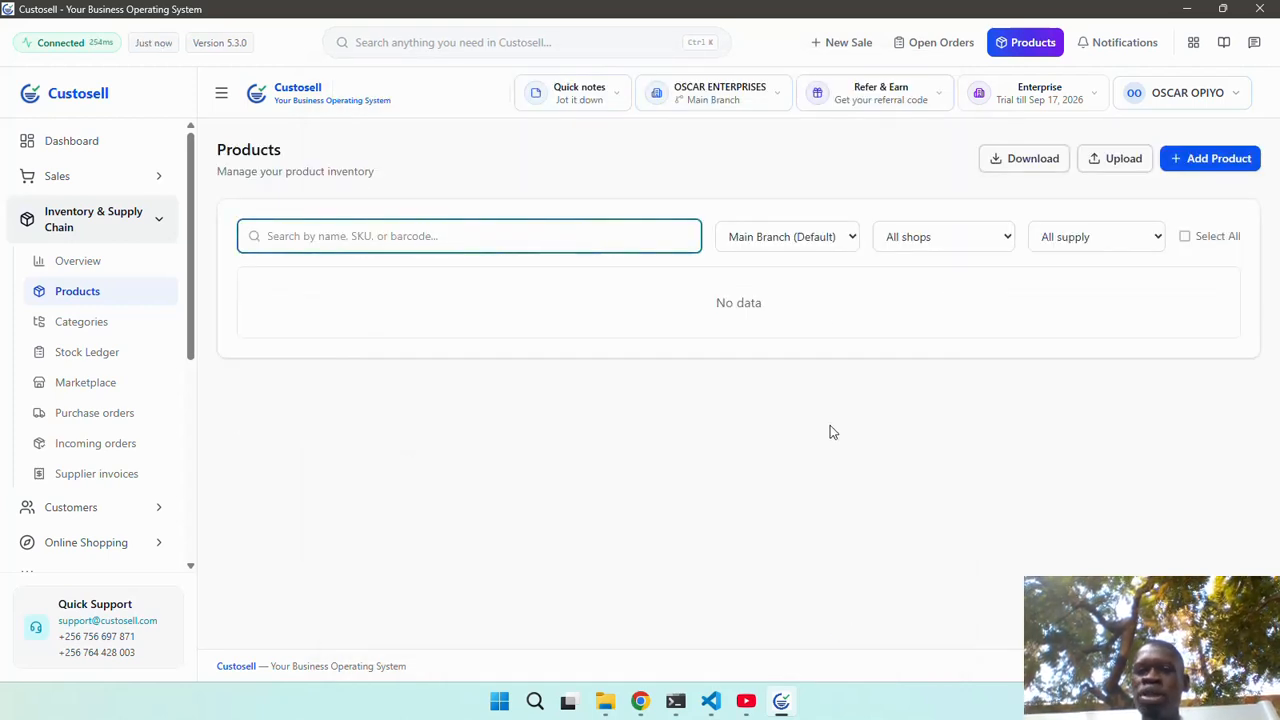
Clear the branch filter and add 200 units of stock to Test Product.
{"action": "left_click", "coordinate": [810, 237]}
{"action": "left_click", "coordinate": [792, 266]}
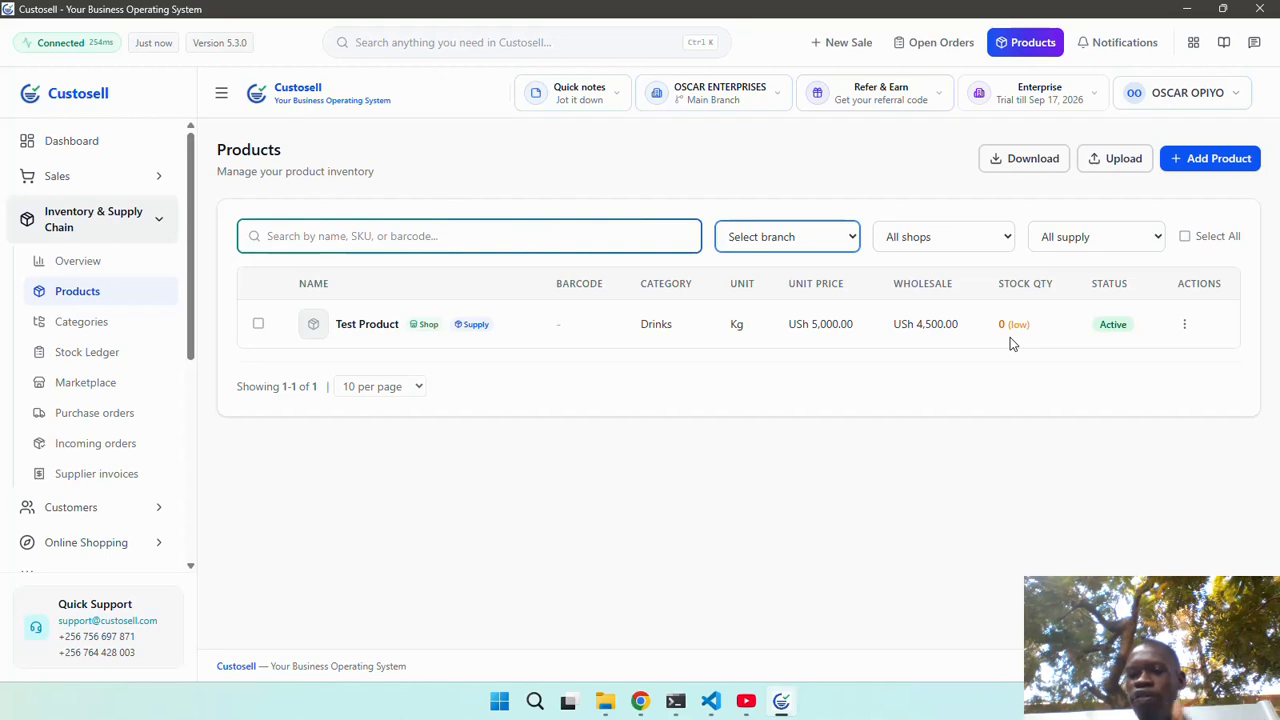
{"action": "left_click", "coordinate": [1184, 327]}
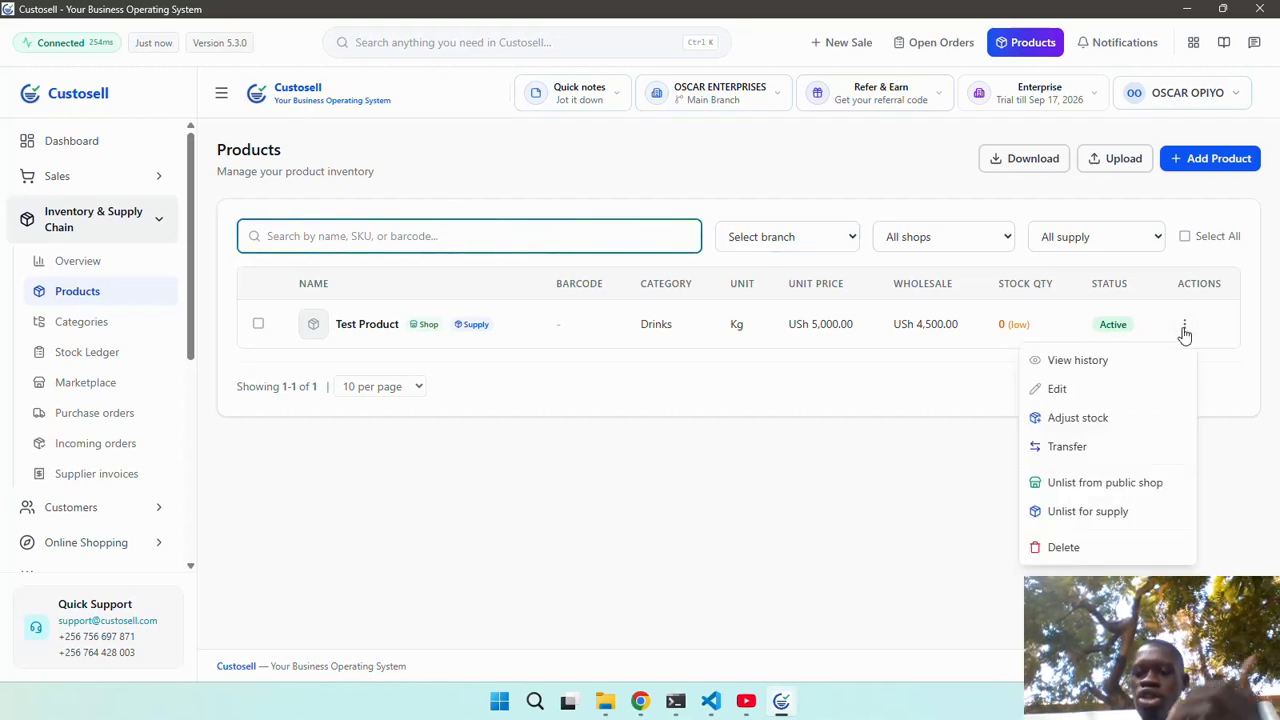
{"action": "left_click", "coordinate": [1108, 420]}
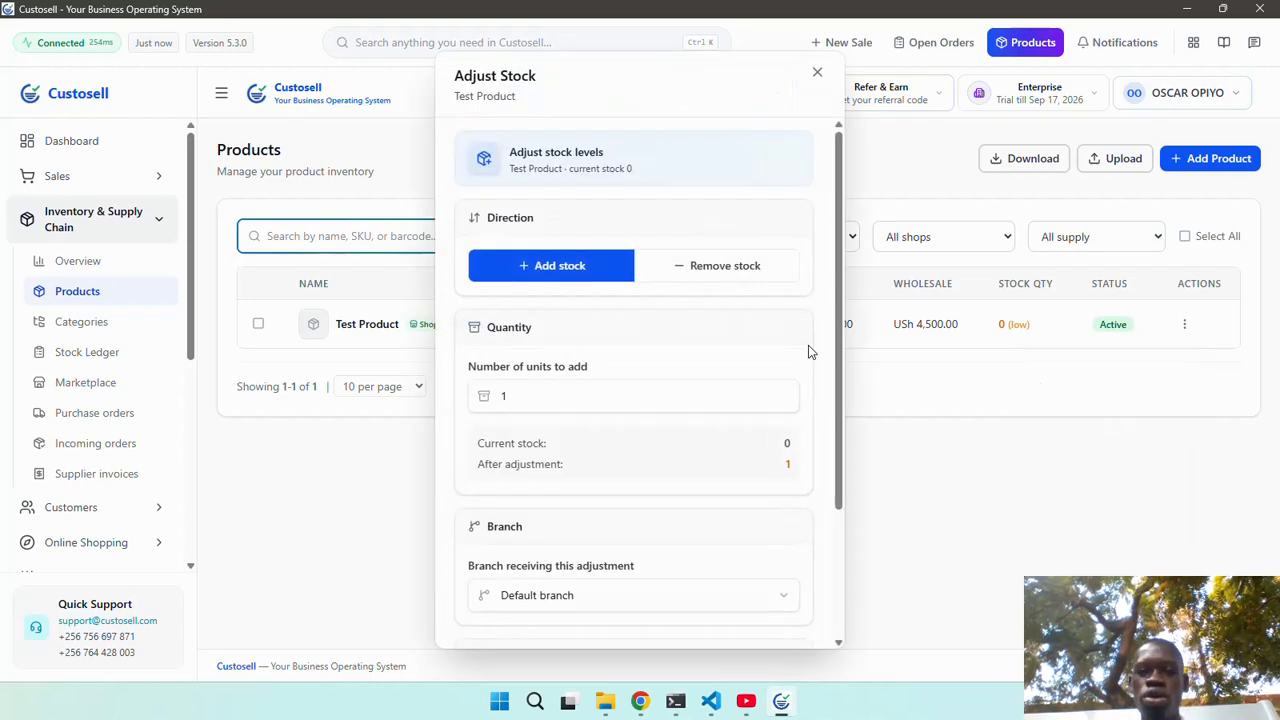
{"action": "left_click", "coordinate": [537, 395]}
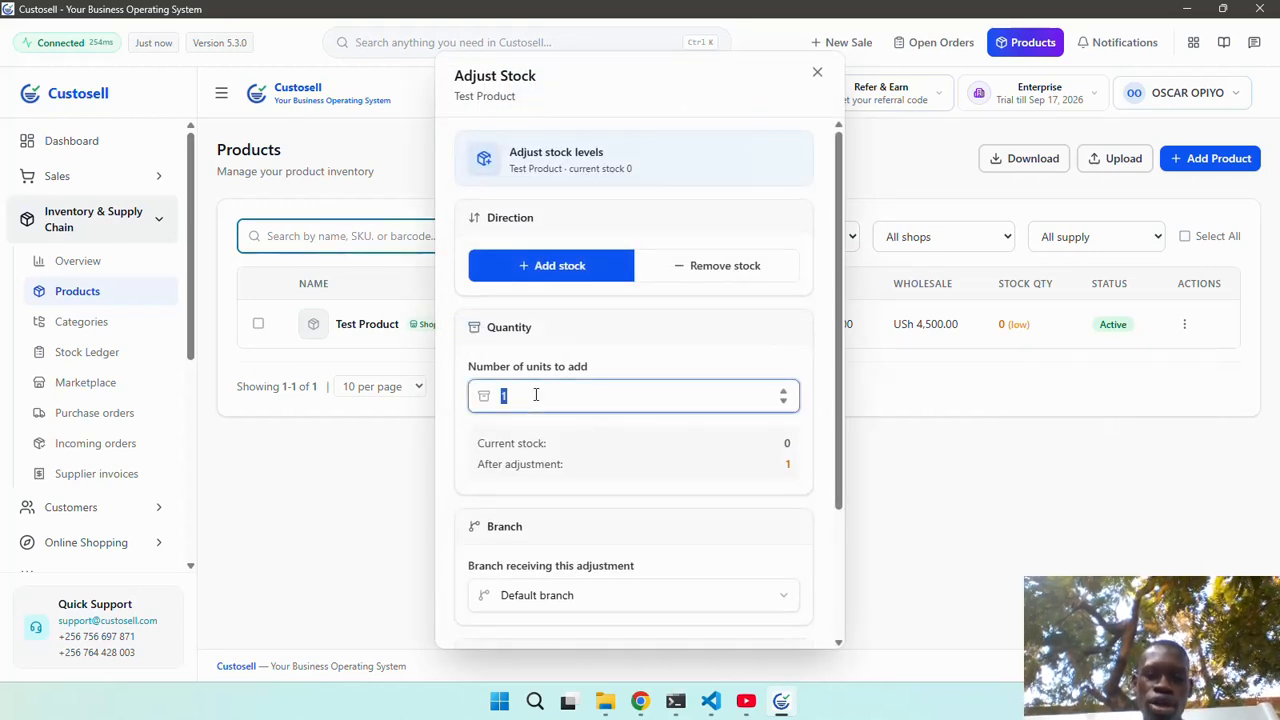
{"action": "type", "text": "200"}
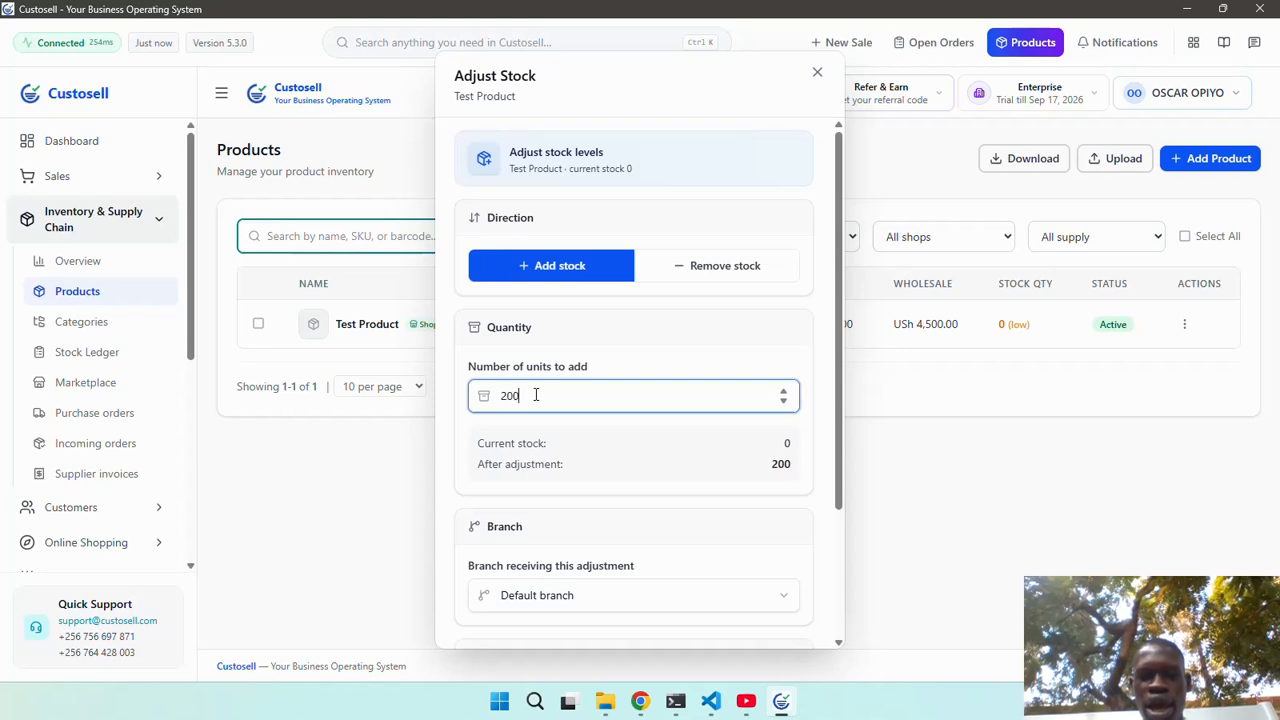
{"action": "scroll", "coordinate": [600, 470], "scroll_direction": "down", "scroll_amount": 2}
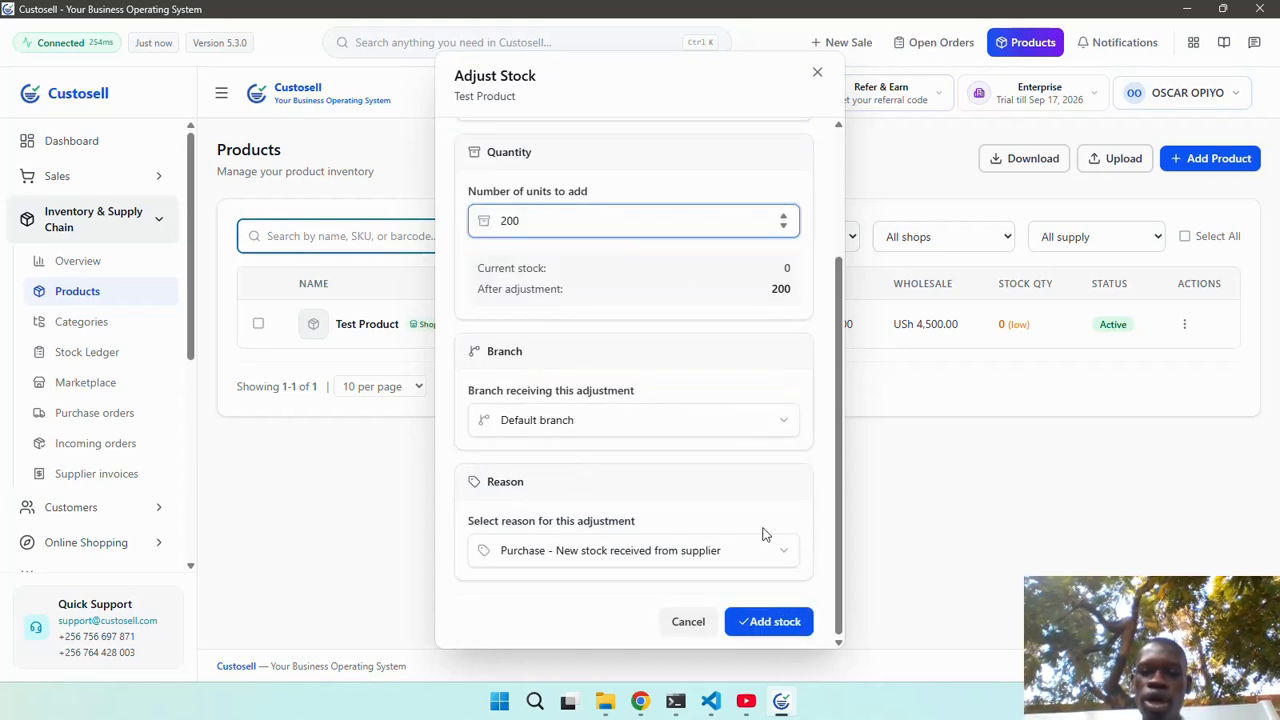
{"action": "left_click", "coordinate": [768, 622]}
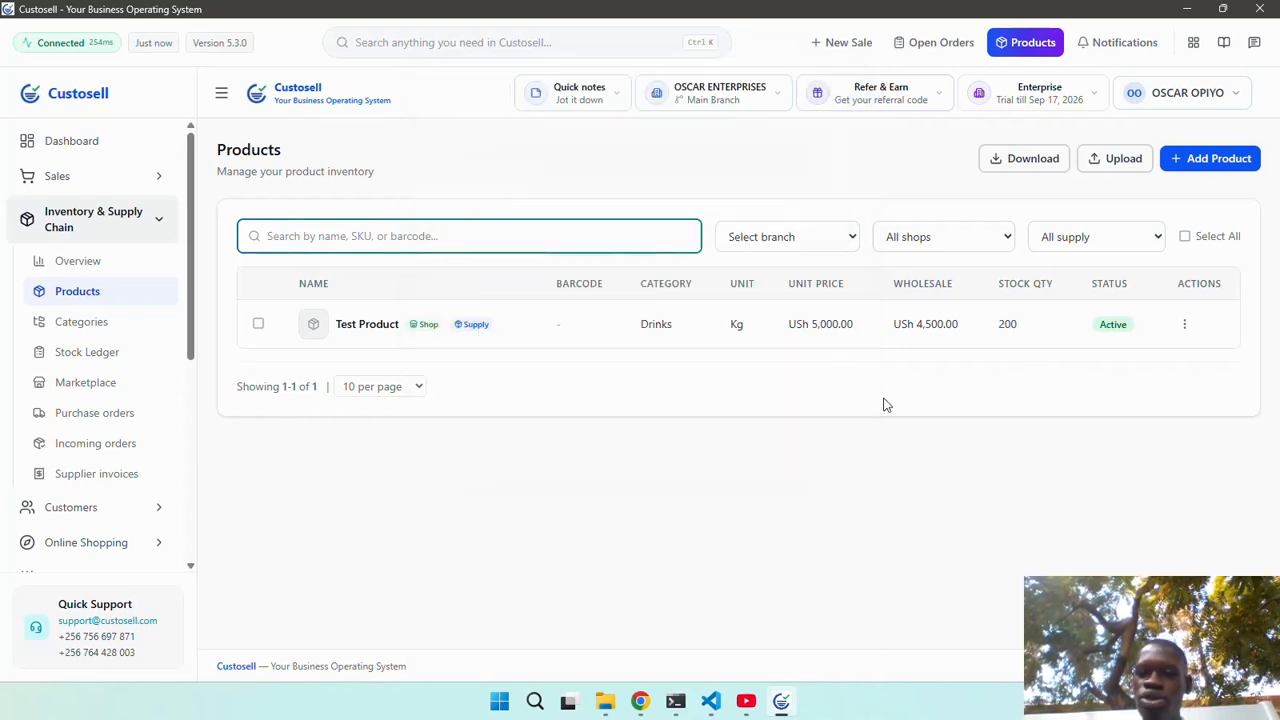
Check Test Product's 200 stock, then start a product import into Kampala Branch.
{"action": "left_click_drag", "start_coordinate": [1026, 325], "coordinate": [999, 328]}
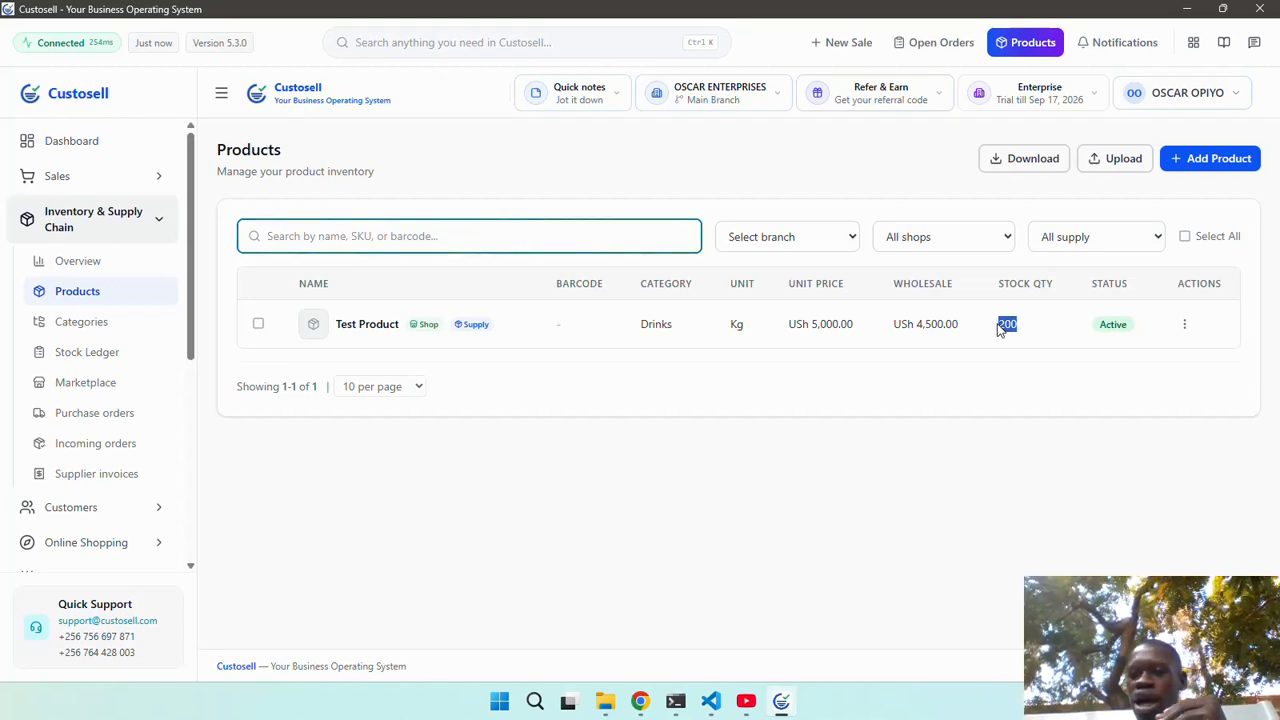
{"action": "left_click", "coordinate": [1122, 160]}
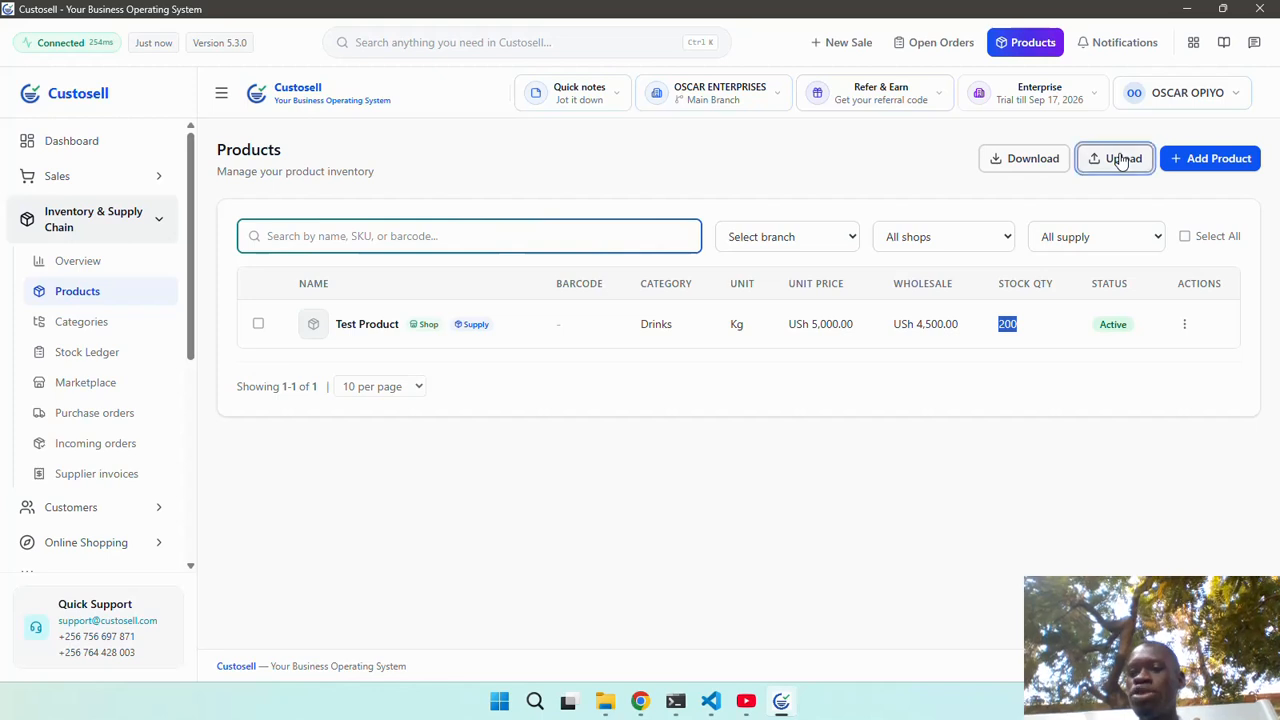
{"action": "left_click", "coordinate": [667, 326]}
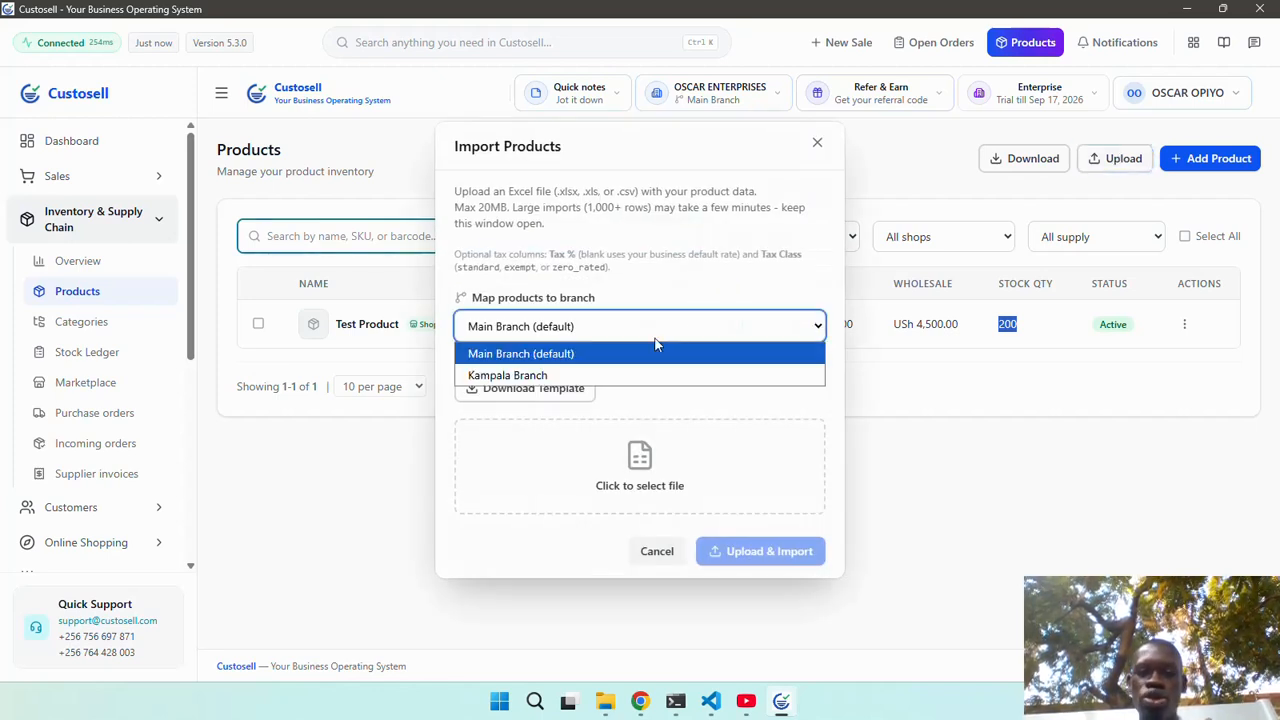
{"action": "left_click", "coordinate": [638, 372]}
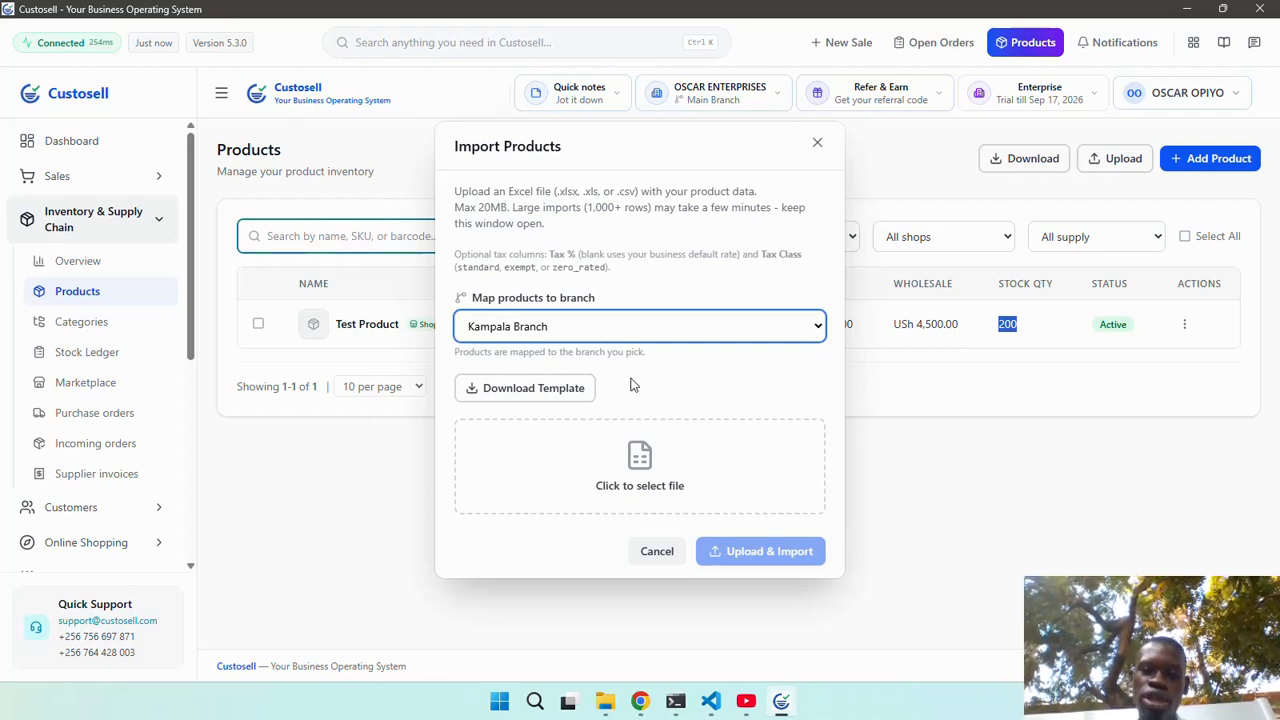
Upload and import product-import-1000-supermarket-stock.xlsx, then review the 1001-item product list.
{"action": "left_click", "coordinate": [638, 460]}
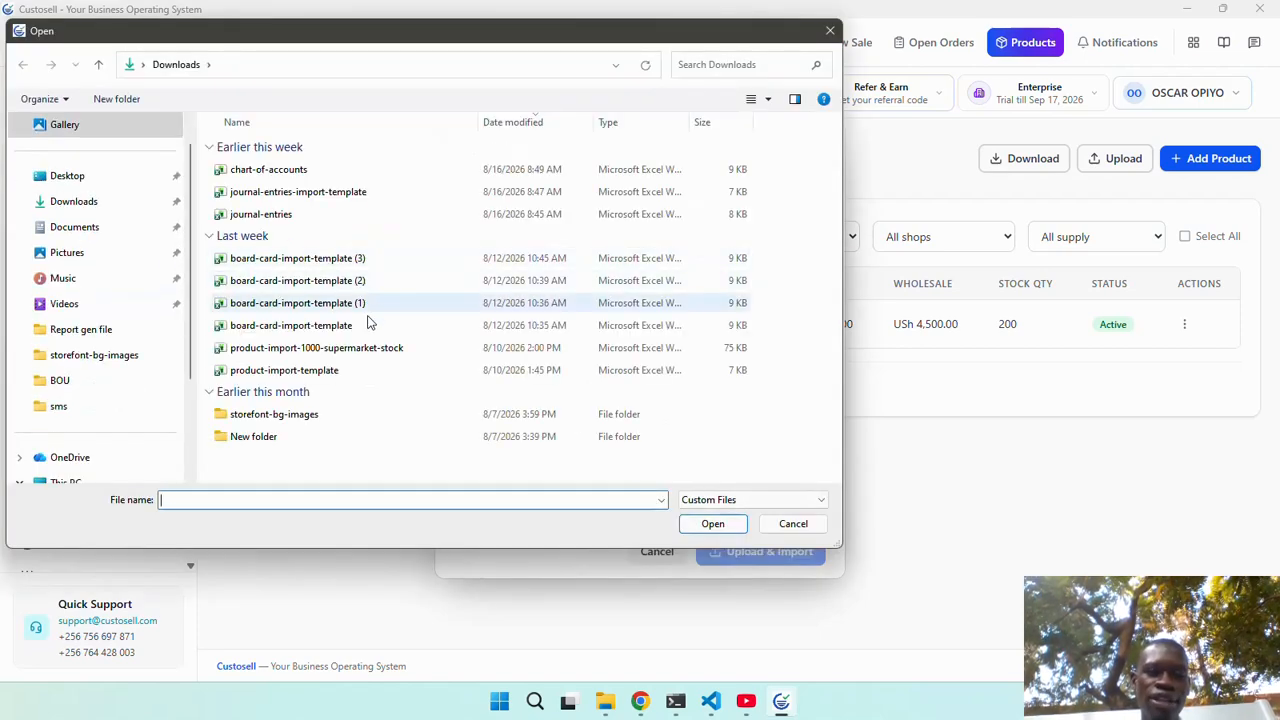
{"action": "left_click", "coordinate": [366, 348]}
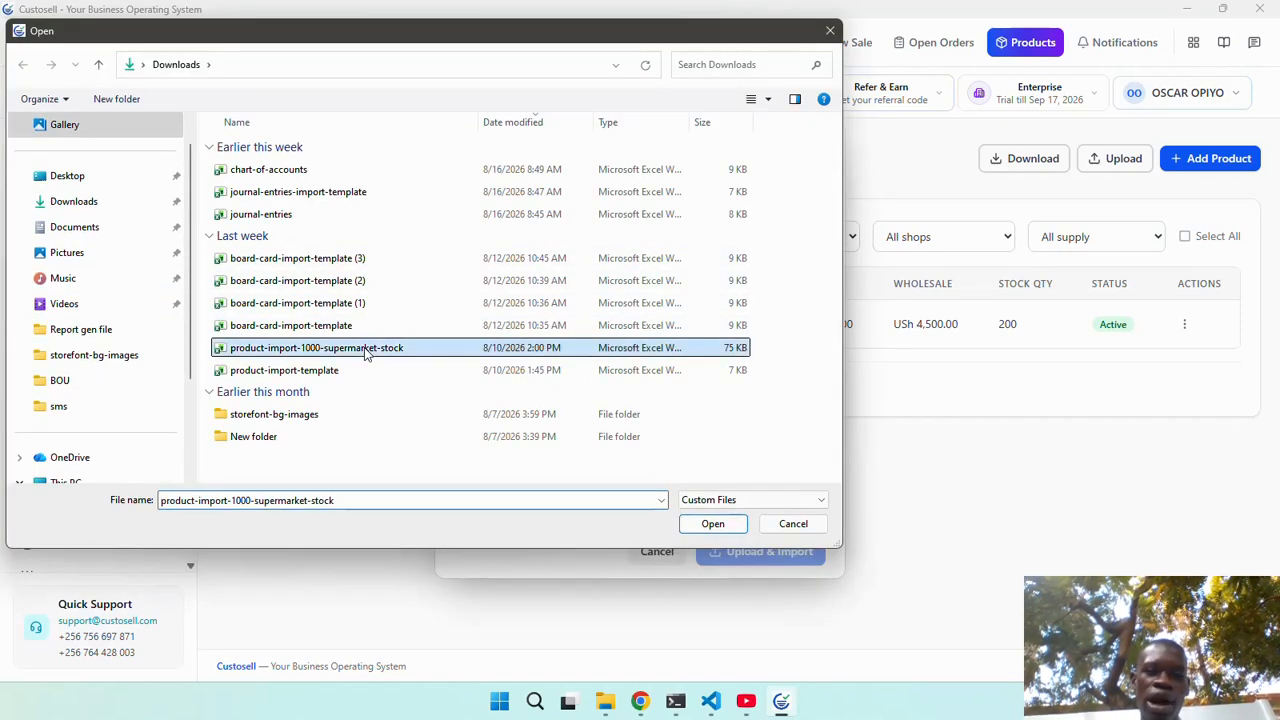
{"action": "left_click", "coordinate": [711, 523]}
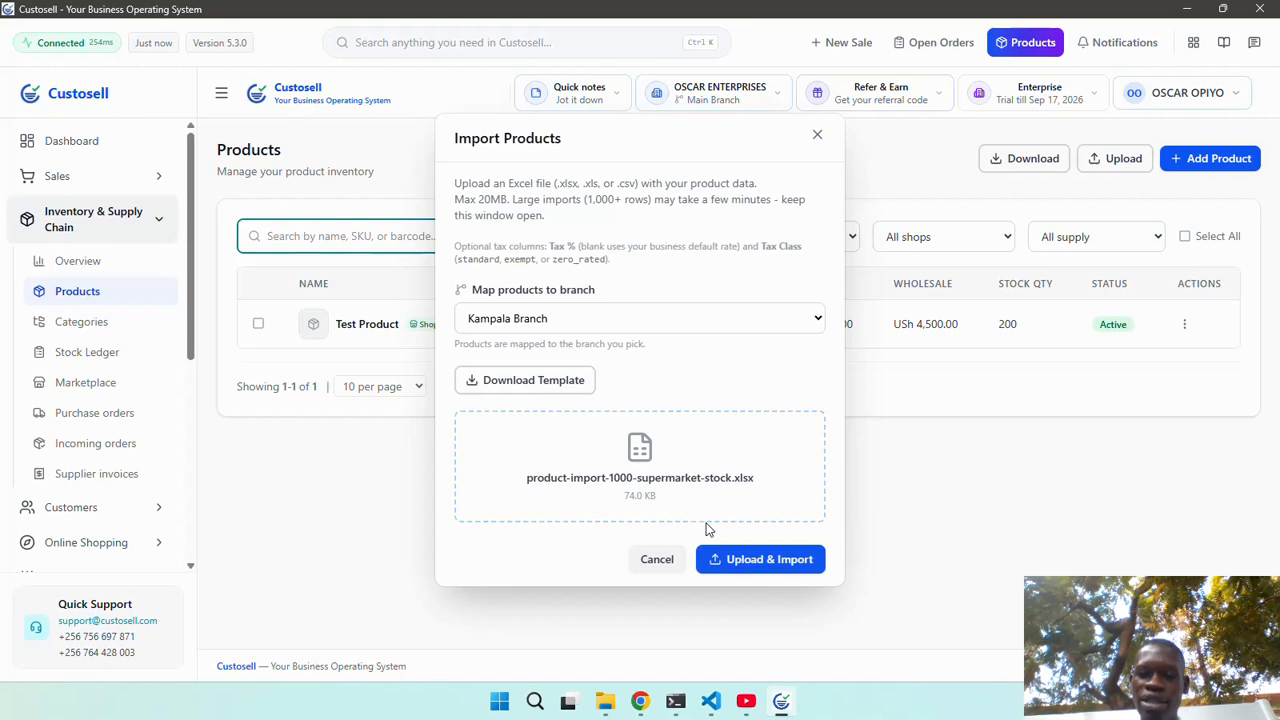
{"action": "left_click", "coordinate": [760, 559]}
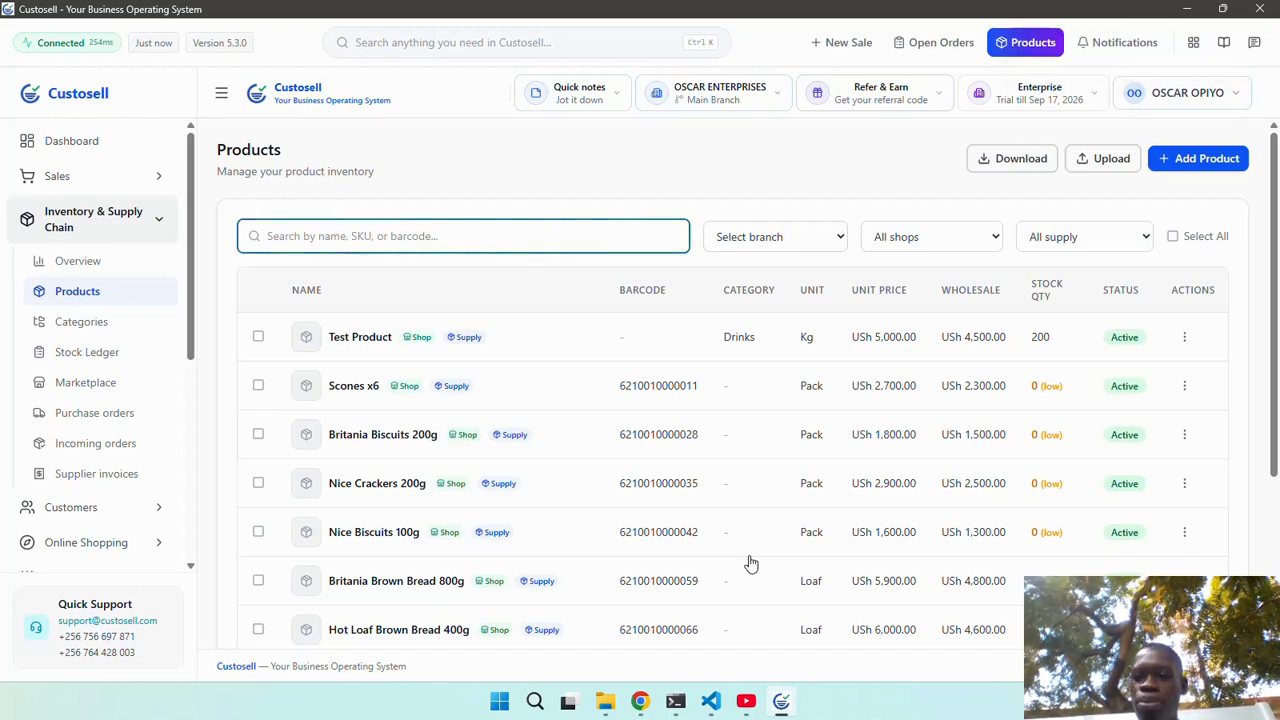
{"action": "scroll", "coordinate": [750, 560], "scroll_direction": "down", "scroll_amount": 3}
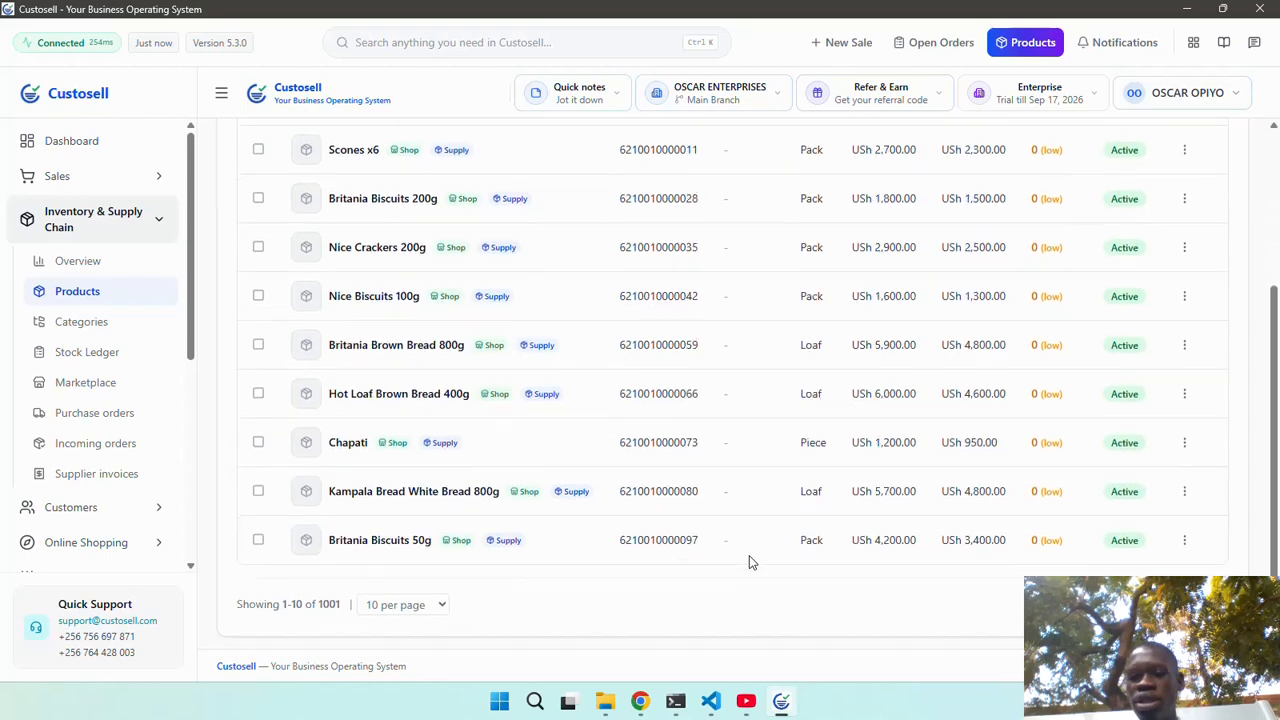
{"action": "scroll", "coordinate": [750, 560], "scroll_direction": "up", "scroll_amount": 3}
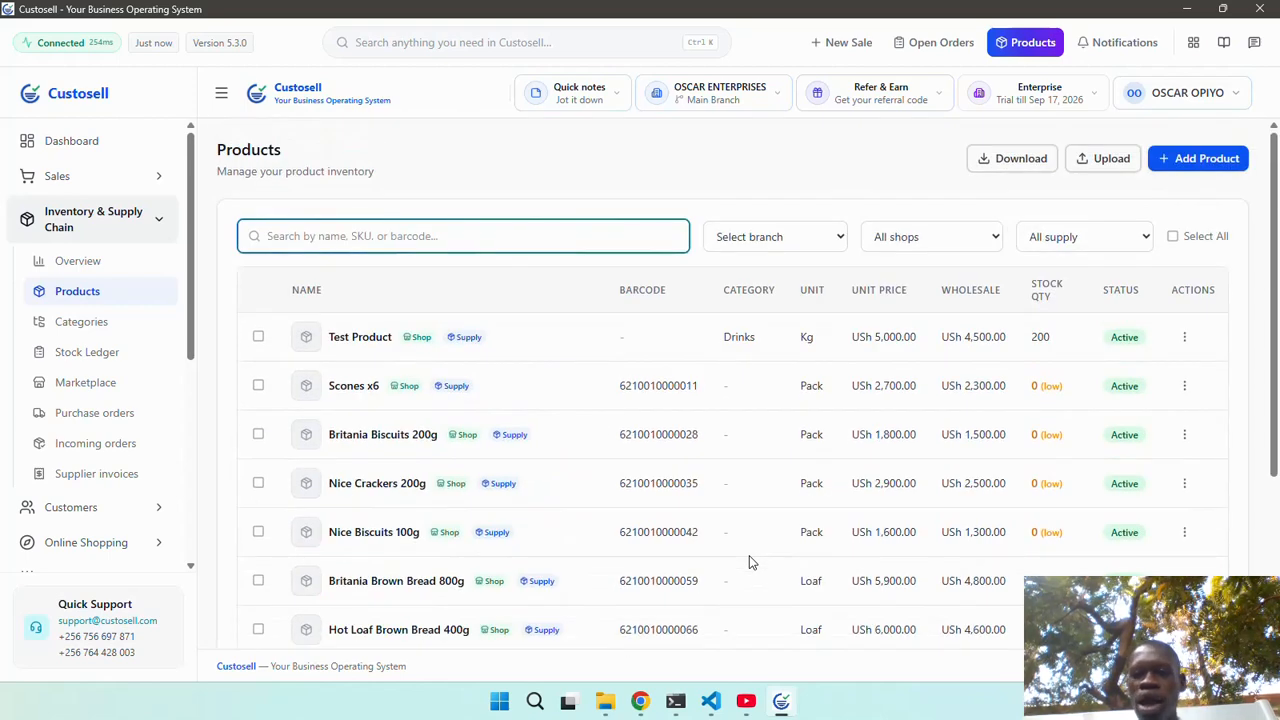
{"action": "scroll", "coordinate": [749, 562], "scroll_direction": "down", "scroll_amount": 3}
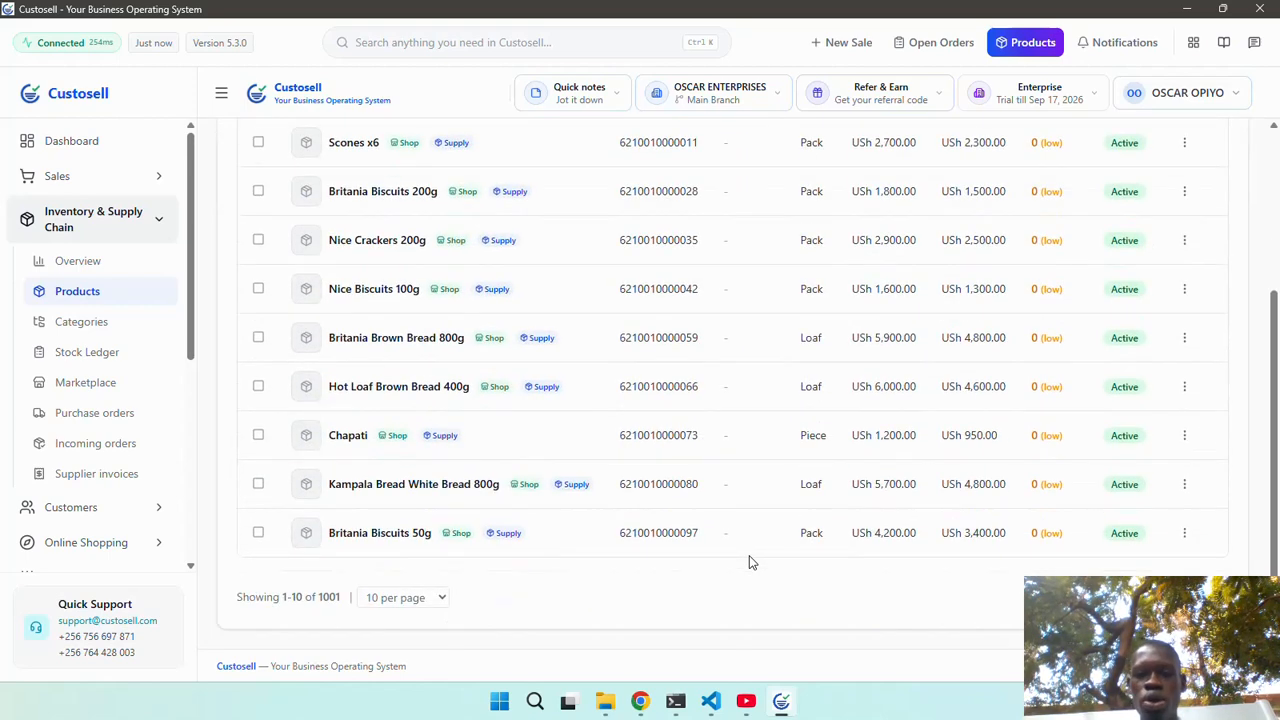
{"action": "scroll", "coordinate": [749, 562], "scroll_direction": "up", "scroll_amount": 2}
{"action": "scroll", "coordinate": [749, 562], "scroll_direction": "up", "scroll_amount": 2}
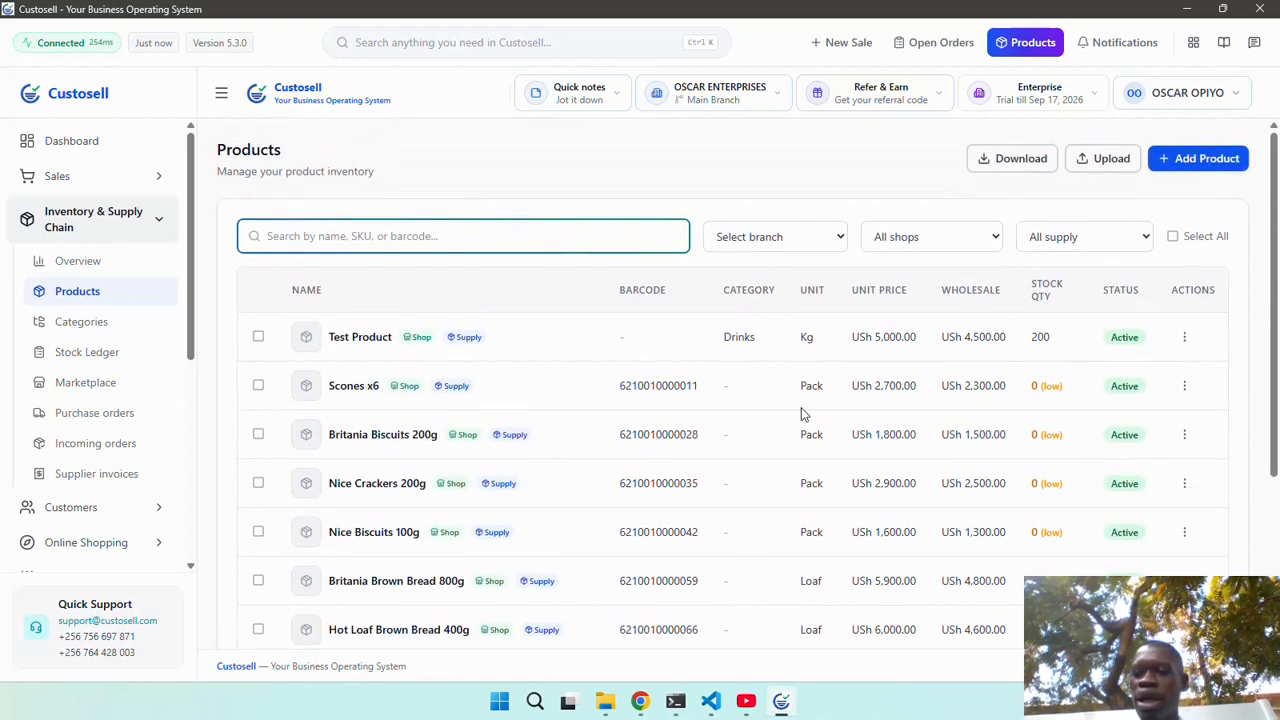
Adjust the Scones x6 stock level, adding 97 units.
{"action": "left_click", "coordinate": [1184, 385]}
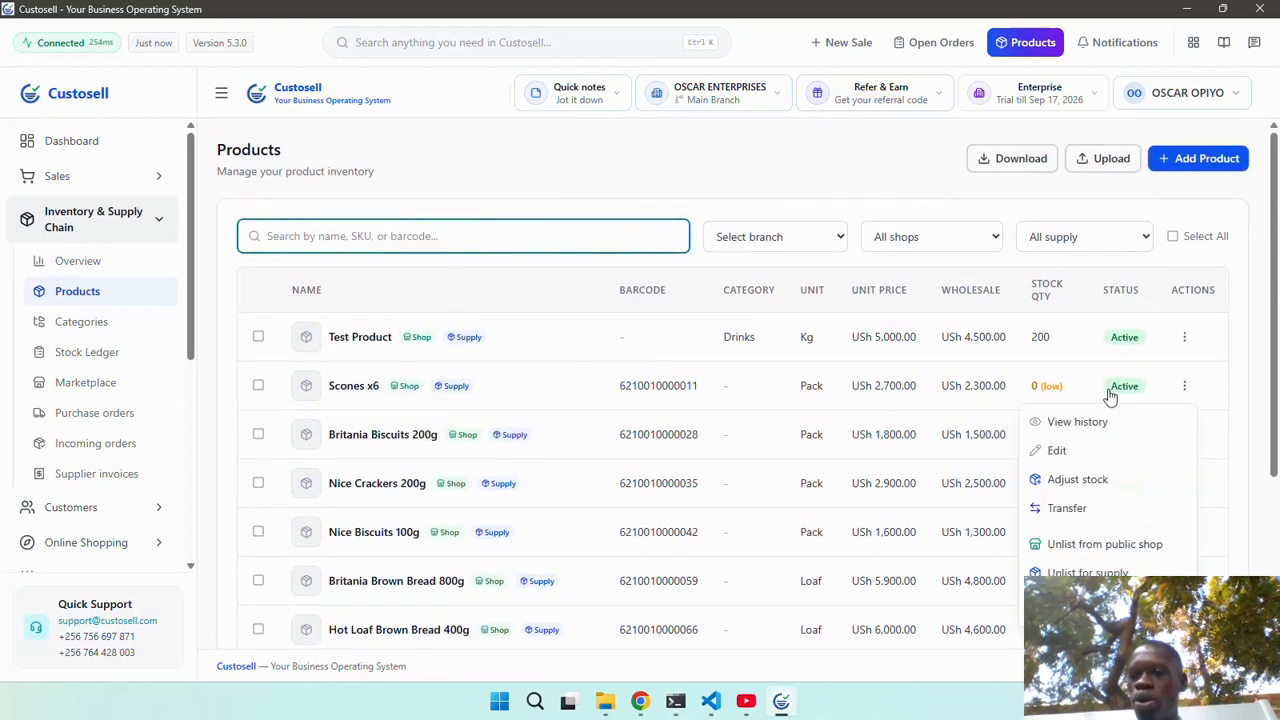
{"action": "left_click", "coordinate": [1094, 479]}
{"action": "left_click", "coordinate": [600, 393]}
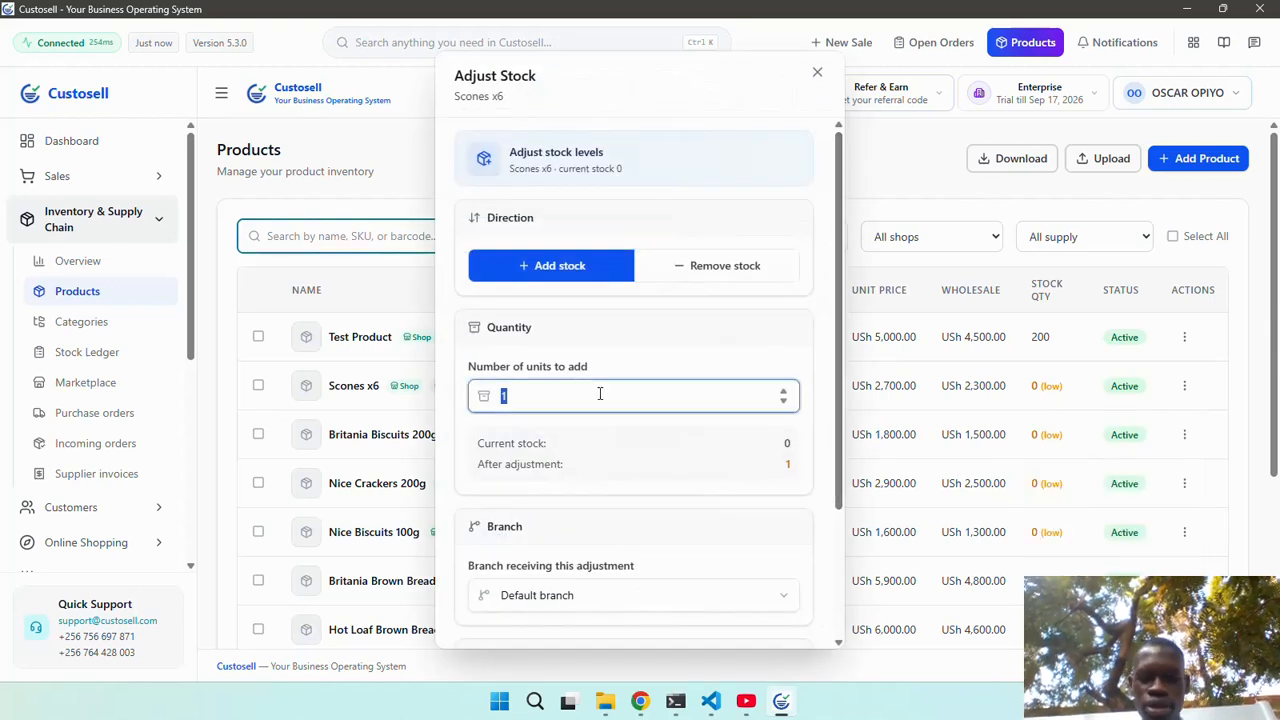
{"action": "type", "text": "100"}
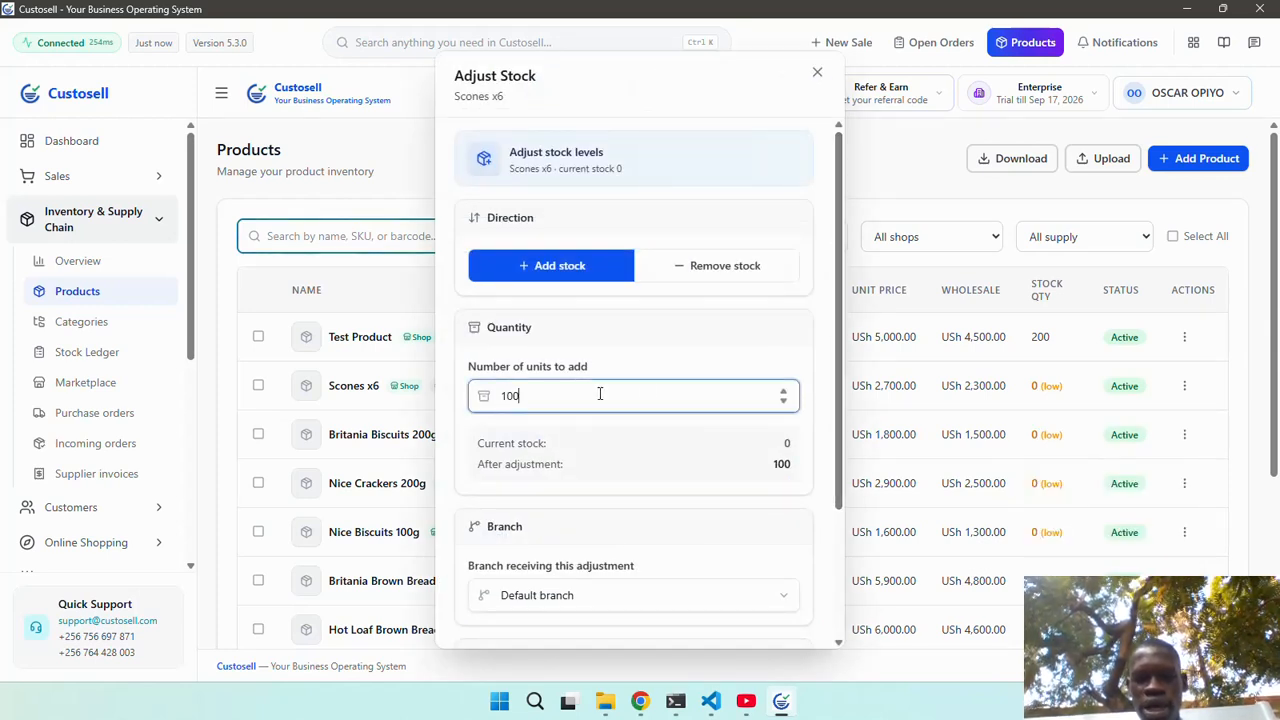
{"action": "scroll", "coordinate": [717, 388], "scroll_direction": "down", "scroll_amount": 3}
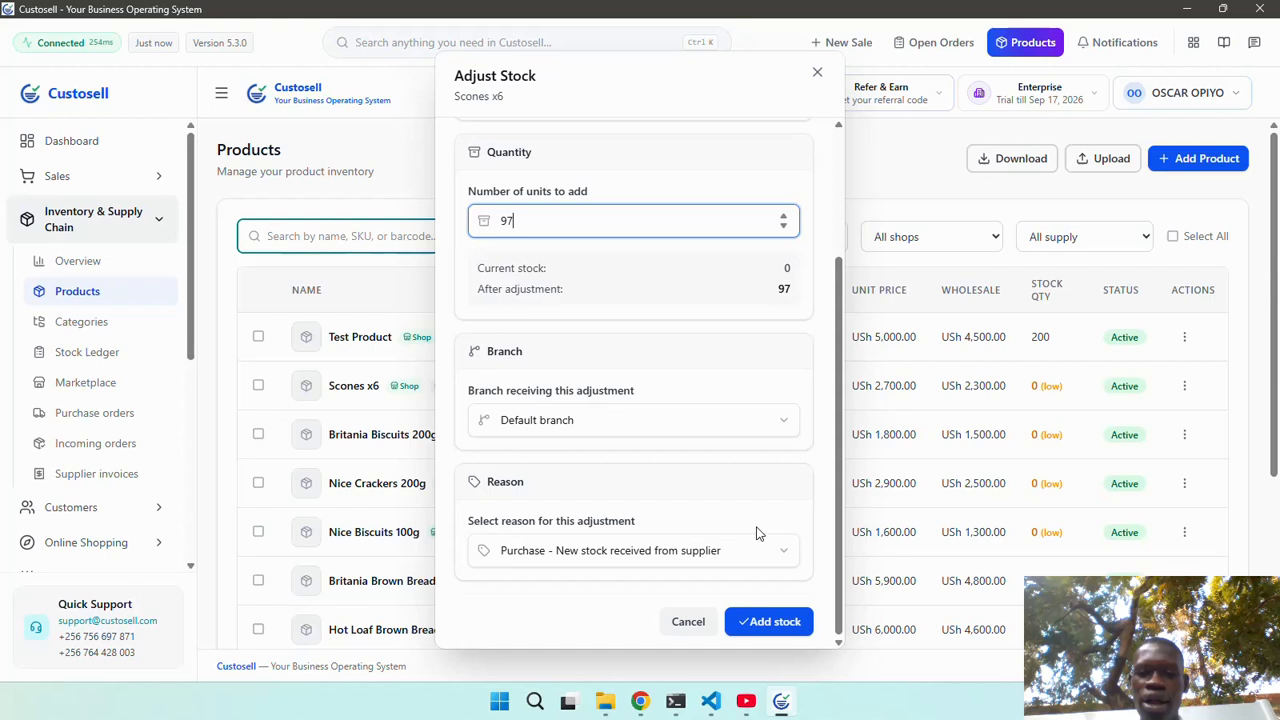
{"action": "left_click", "coordinate": [763, 621]}
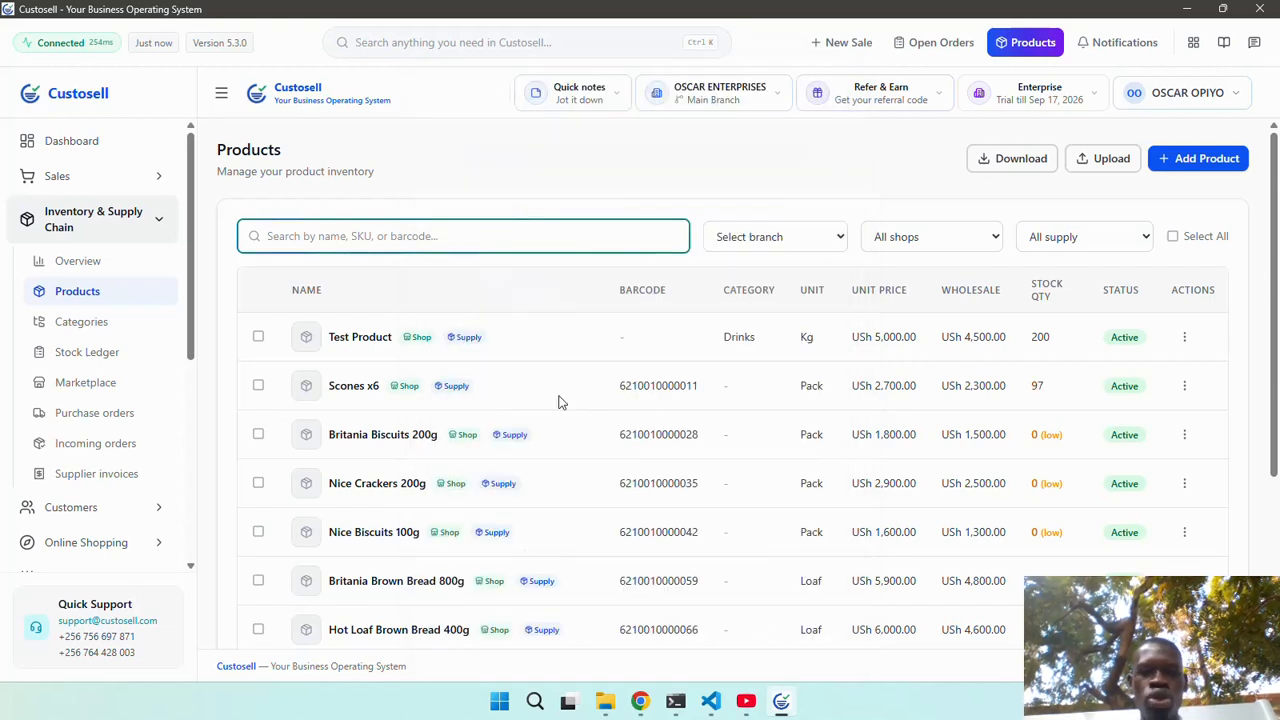
Filter products to Kampala Branch, then Main Branch, and select the Scones x6 name.
{"action": "left_click", "coordinate": [763, 240]}
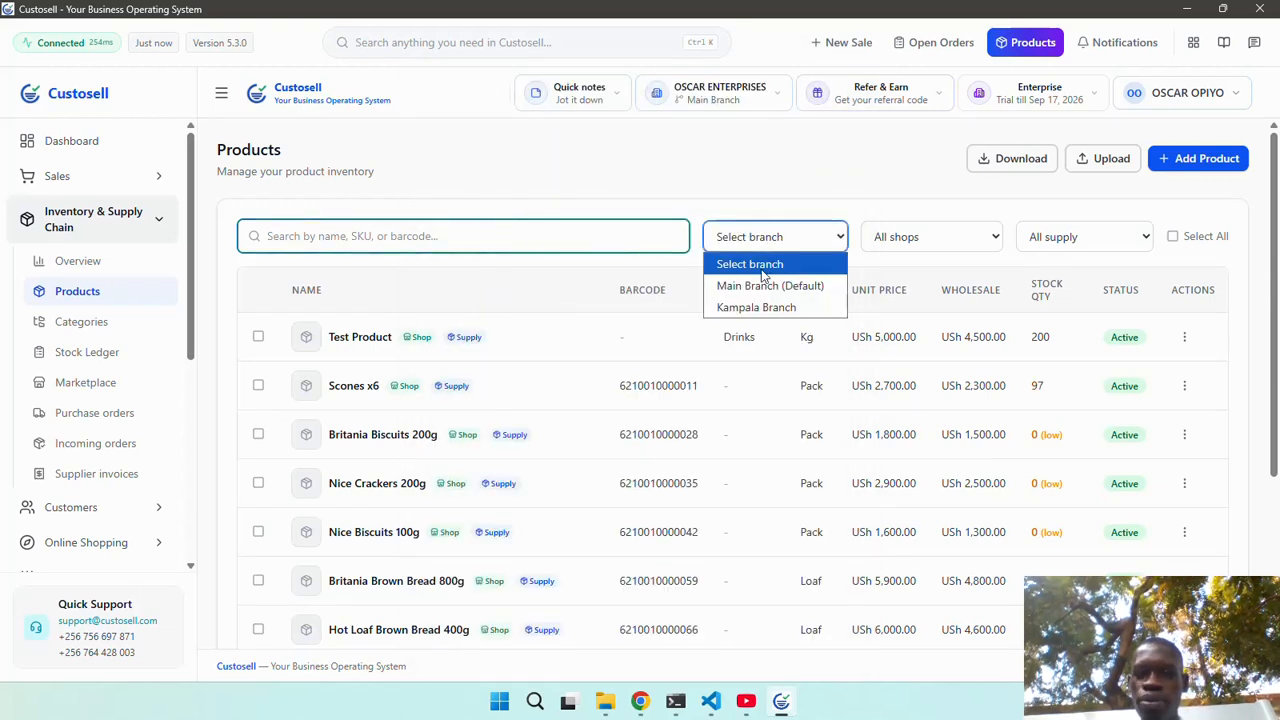
{"action": "left_click", "coordinate": [757, 307]}
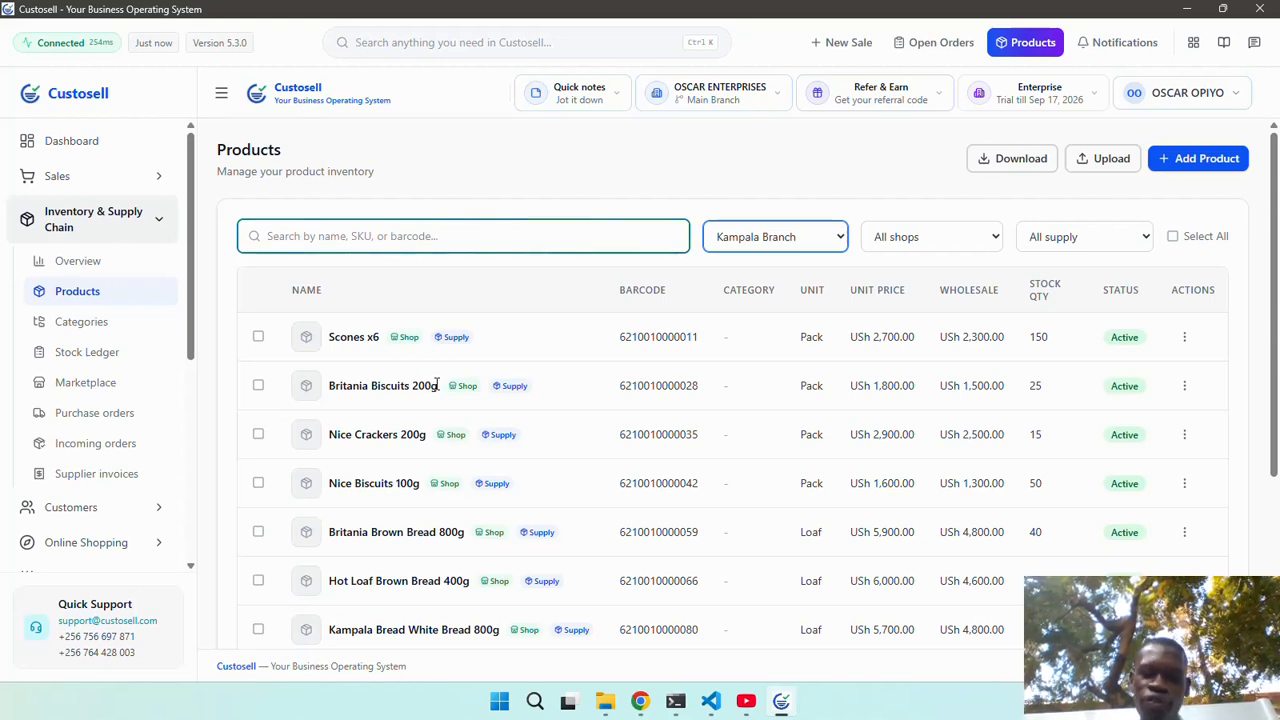
{"action": "left_click_drag", "start_coordinate": [438, 386], "coordinate": [309, 394]}
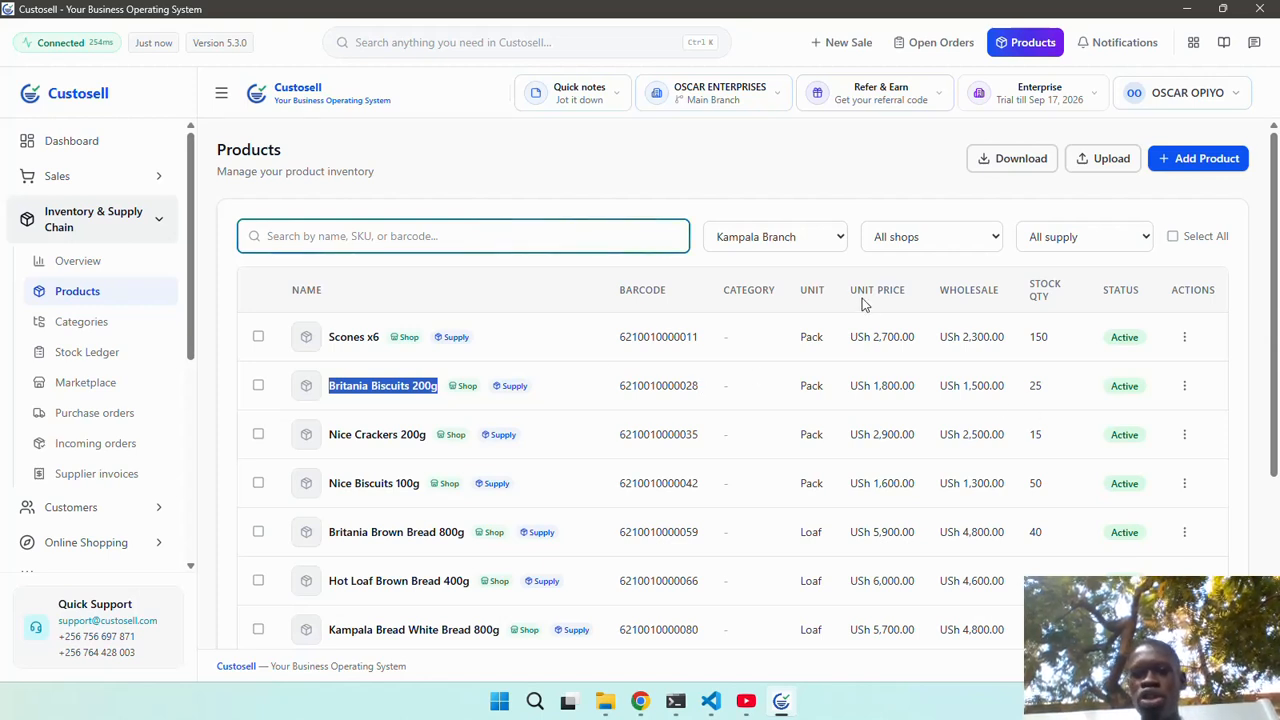
{"action": "left_click", "coordinate": [790, 240]}
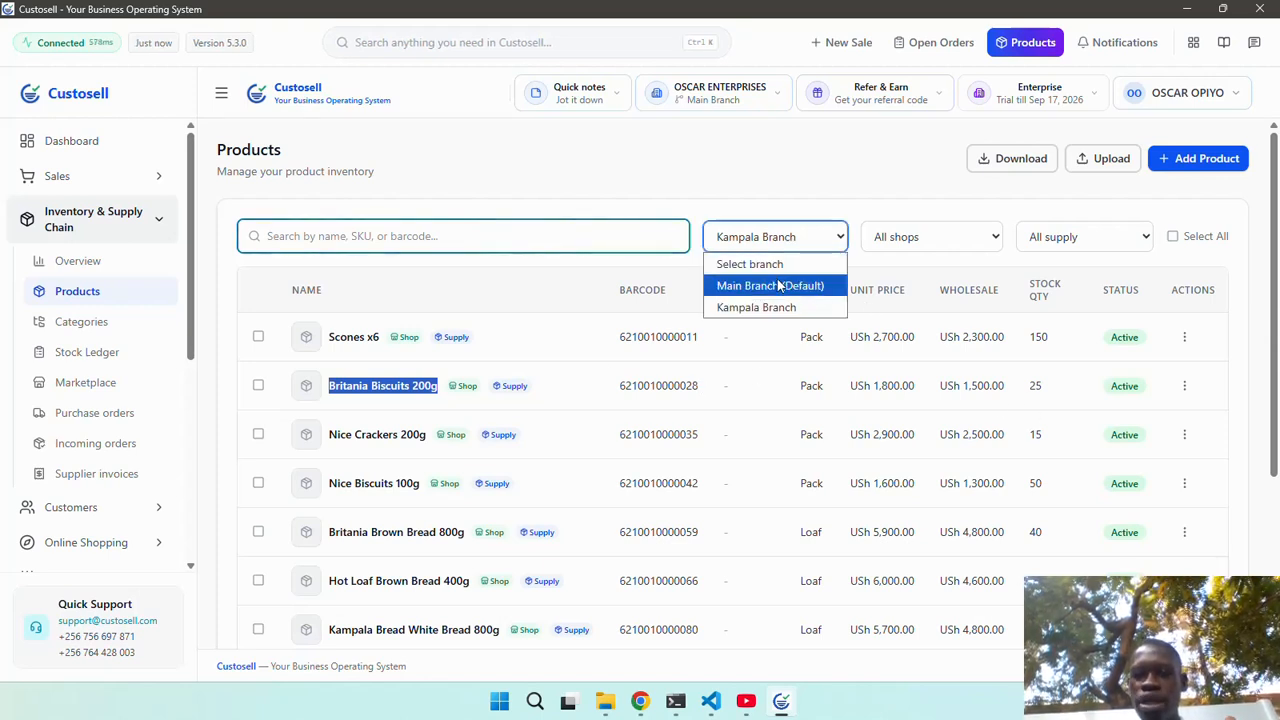
{"action": "left_click", "coordinate": [779, 286]}
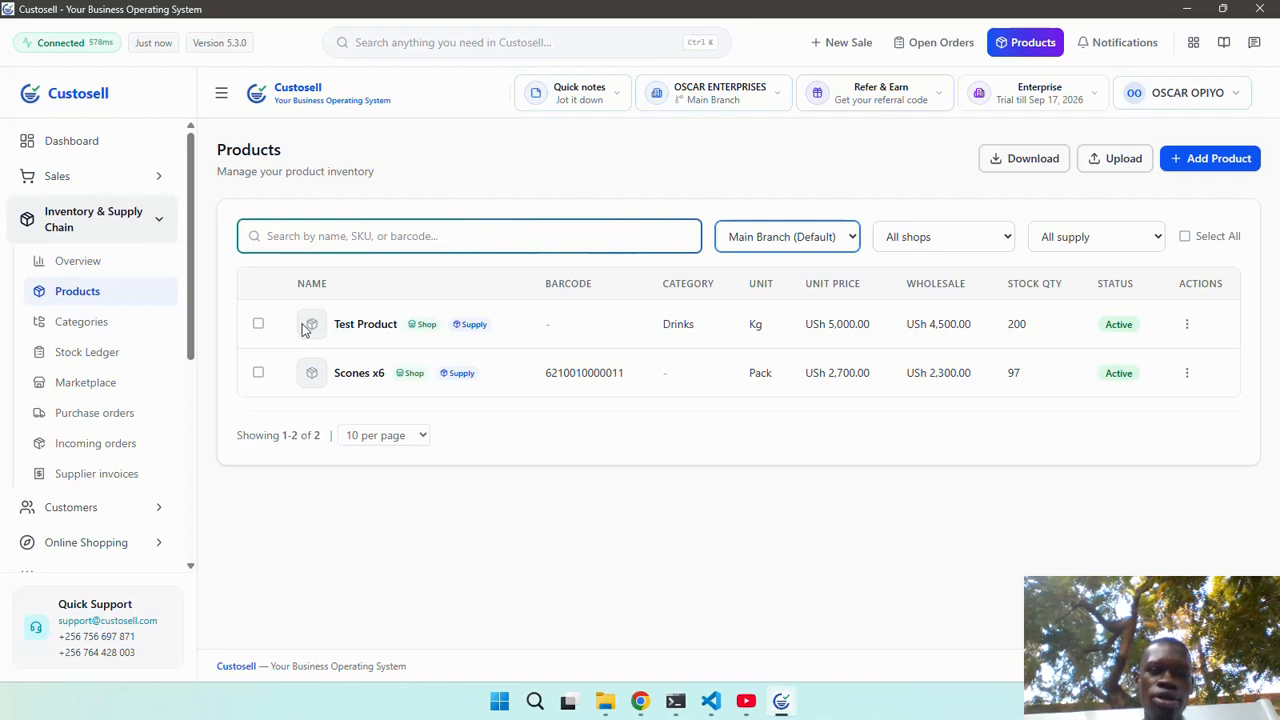
{"action": "left_click_drag", "start_coordinate": [384, 372], "coordinate": [331, 373]}
{"action": "key", "text": "ctrl+c"}
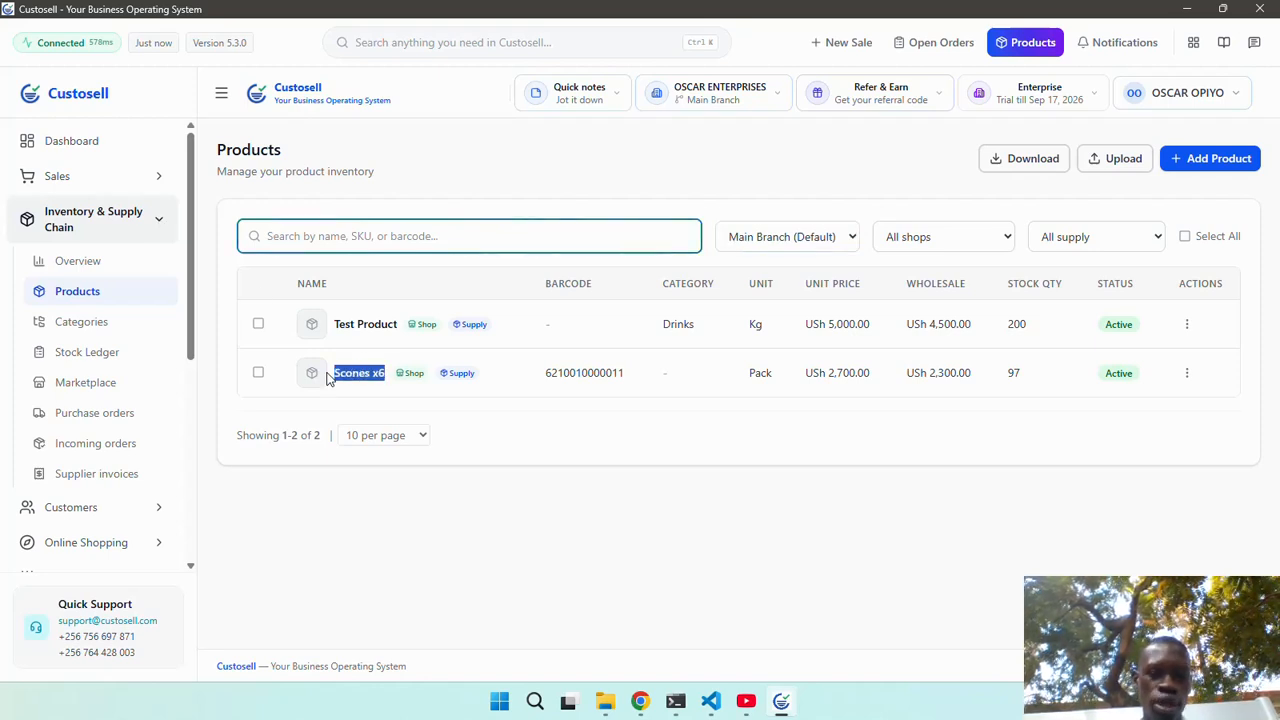
Start a new sale with Scones x6 at quantity 2 in full screen and go to payment.
{"action": "left_click", "coordinate": [101, 177]}
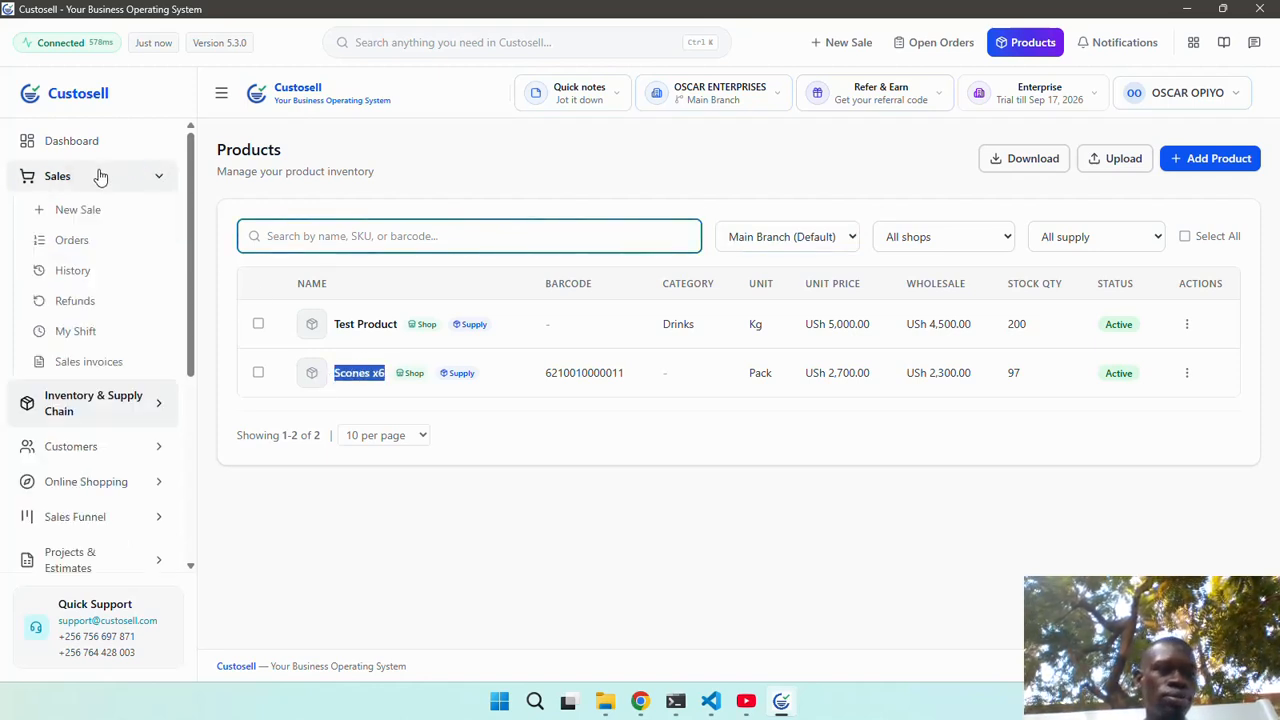
{"action": "left_click", "coordinate": [91, 210]}
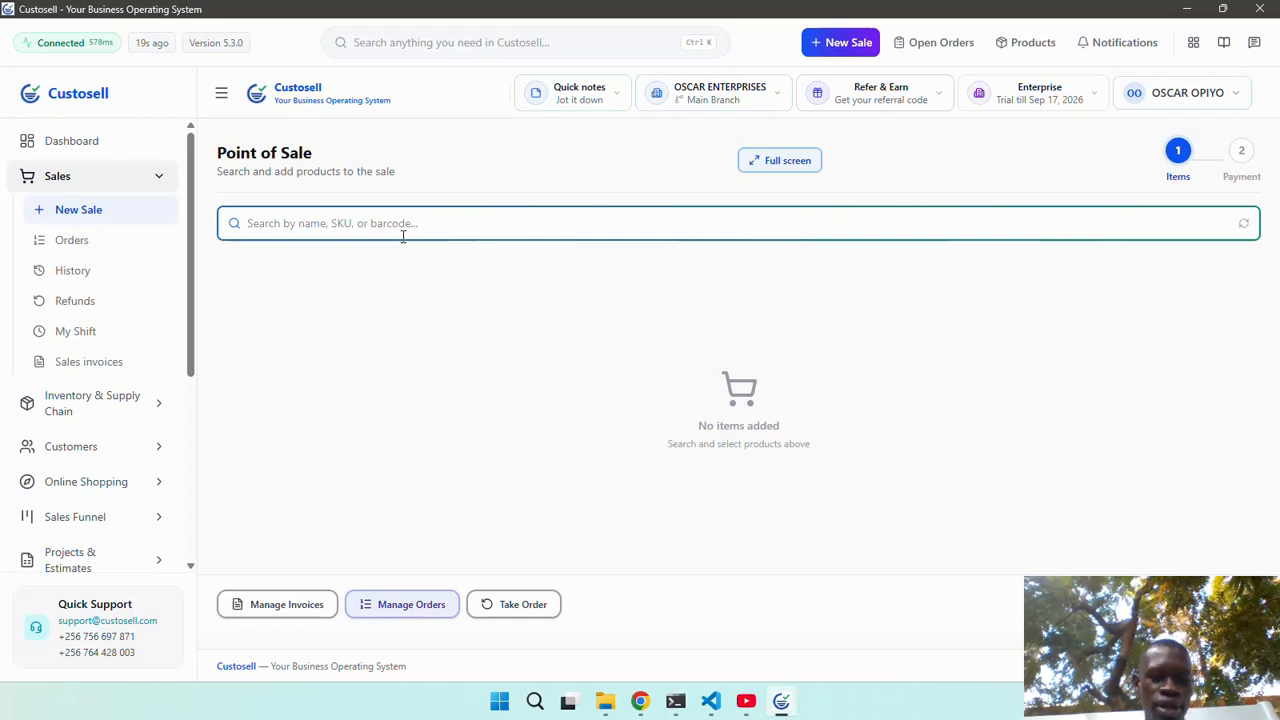
{"action": "key", "text": "ctrl+v"}
{"action": "left_click", "coordinate": [471, 304]}
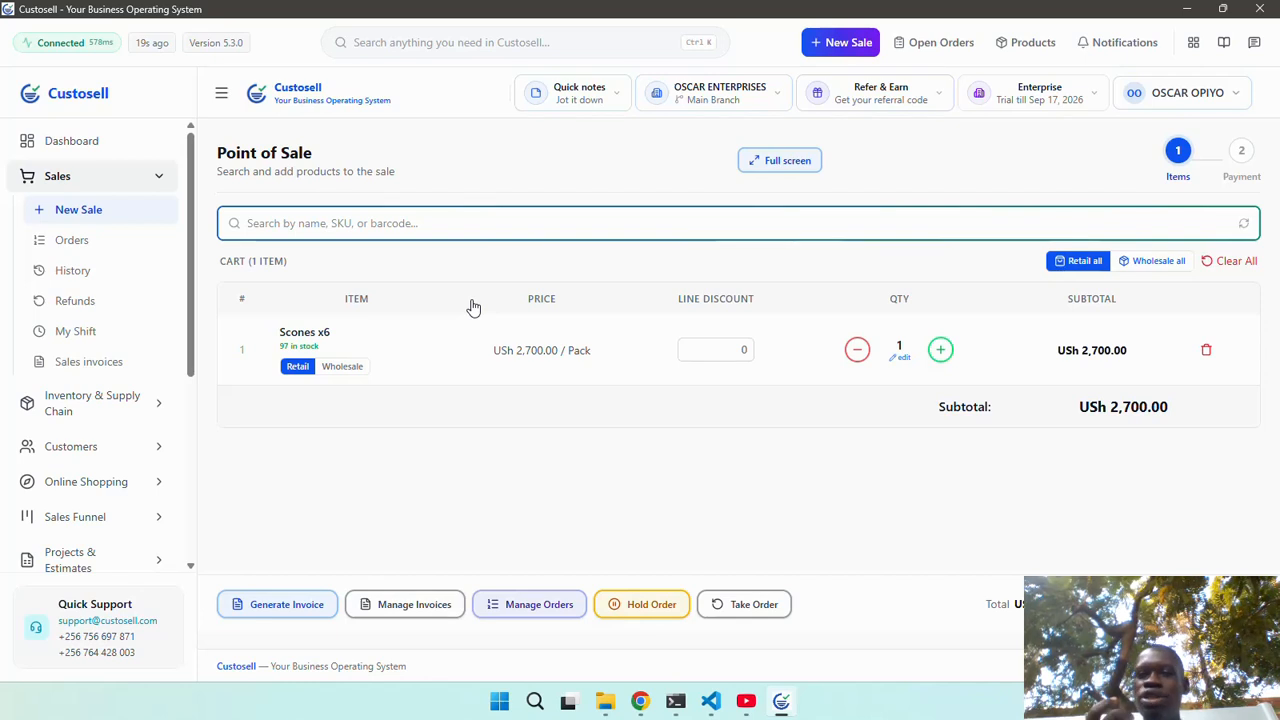
{"action": "left_click", "coordinate": [776, 168]}
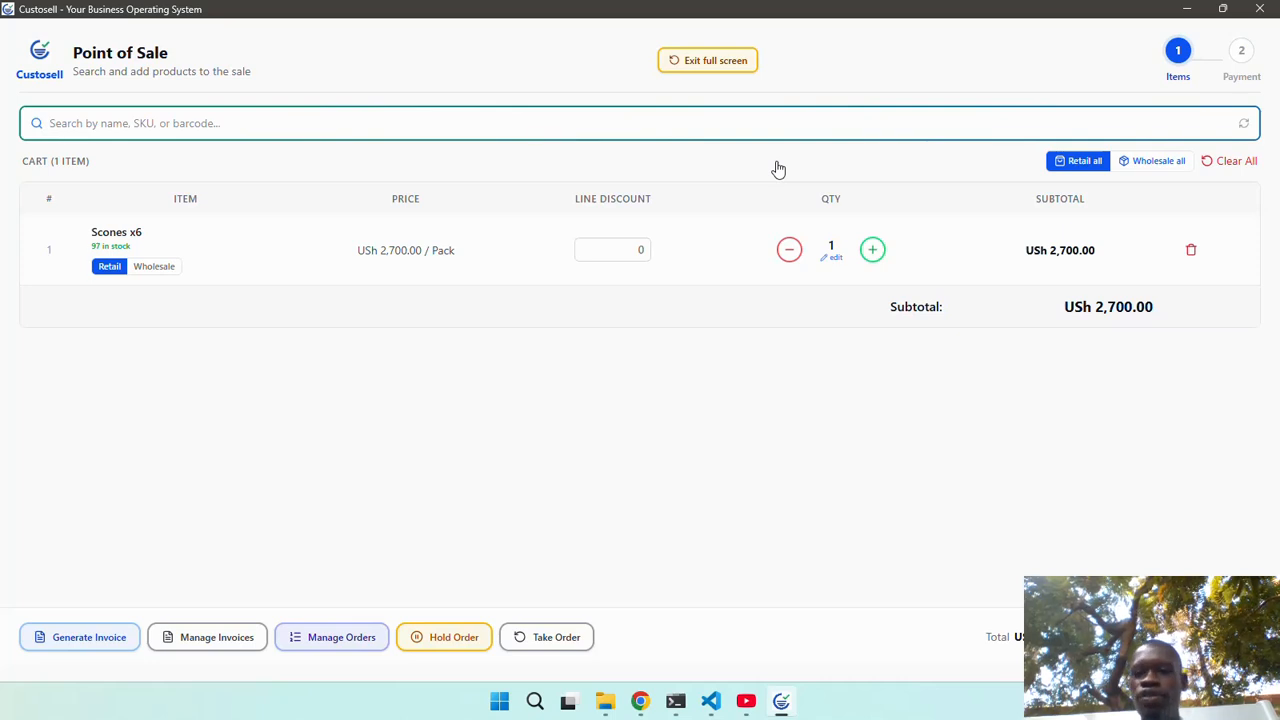
{"action": "left_click", "coordinate": [873, 250]}
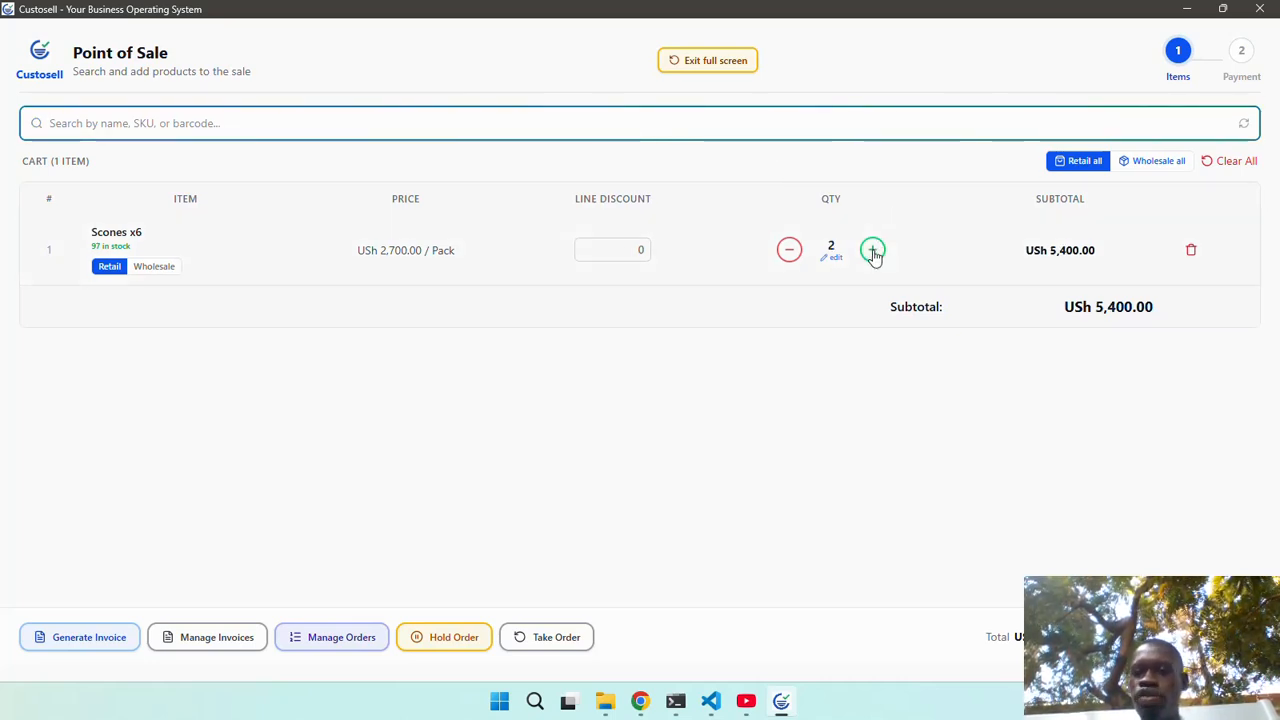
{"action": "left_click", "coordinate": [1180, 637]}
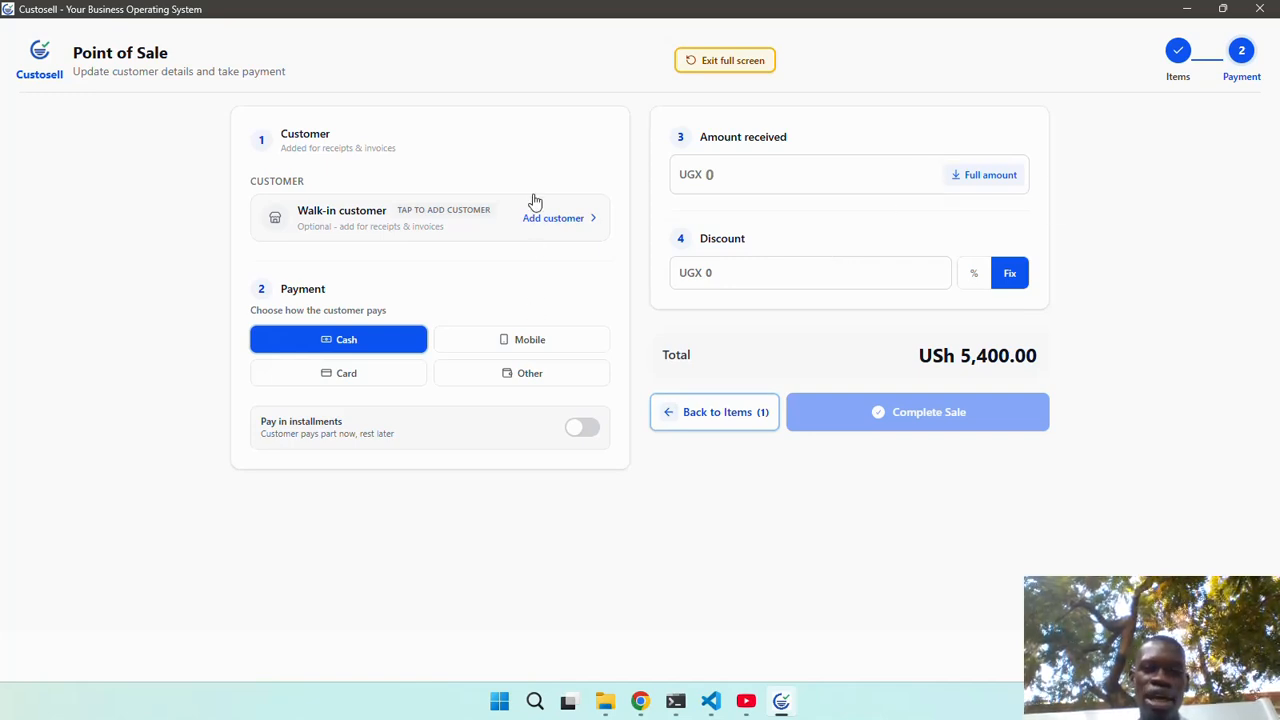
Open the sale's customer card, choose New contact, and enter the customer's full name.
{"action": "left_click", "coordinate": [549, 220]}
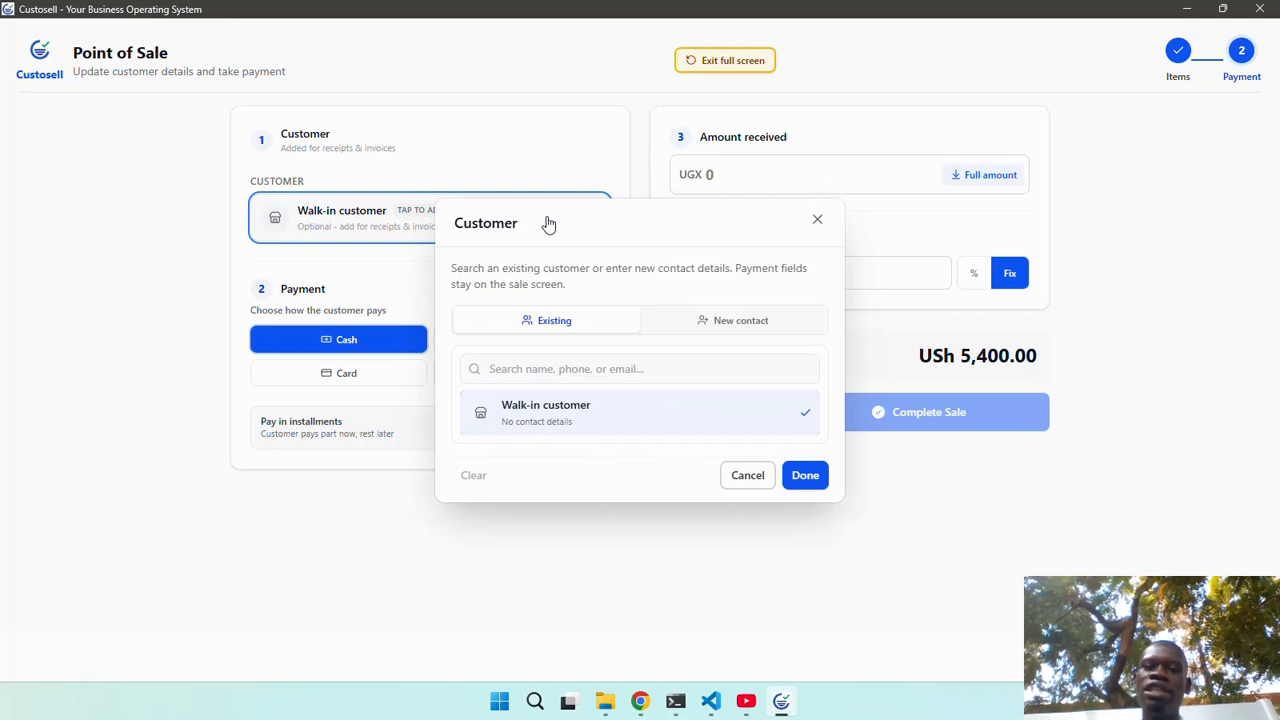
{"action": "left_click", "coordinate": [718, 320]}
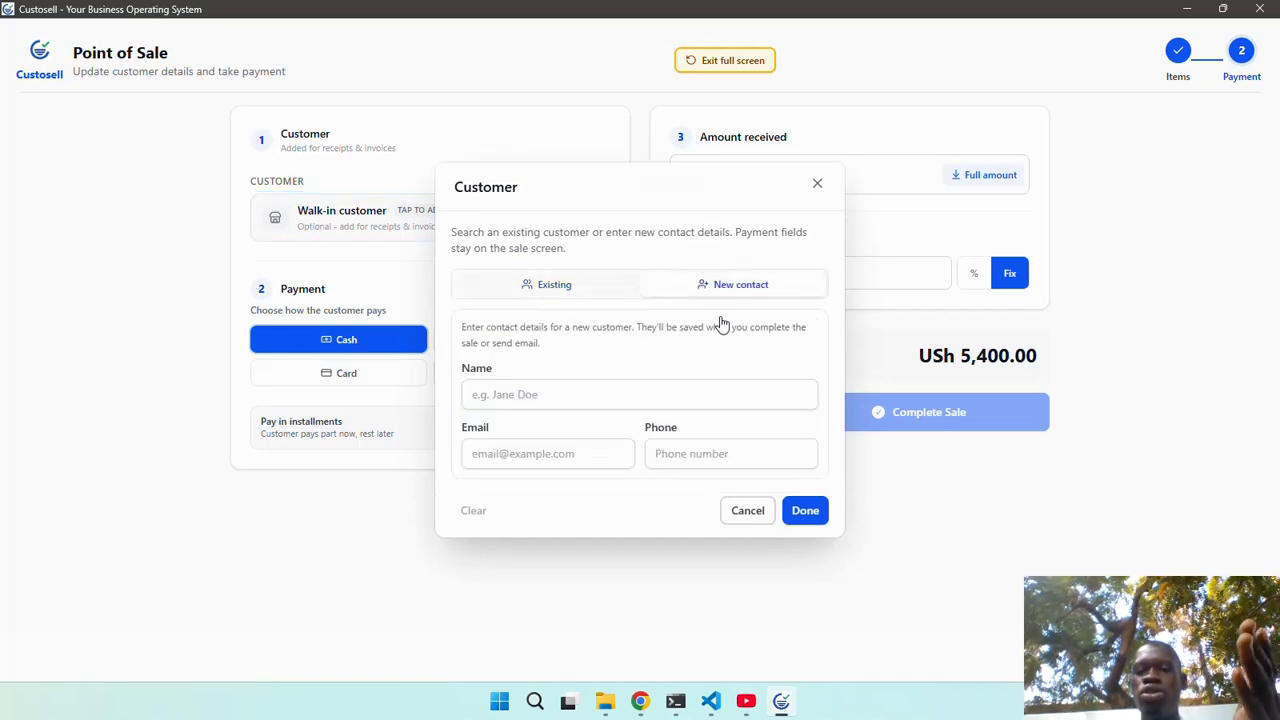
{"action": "left_click", "coordinate": [572, 286]}
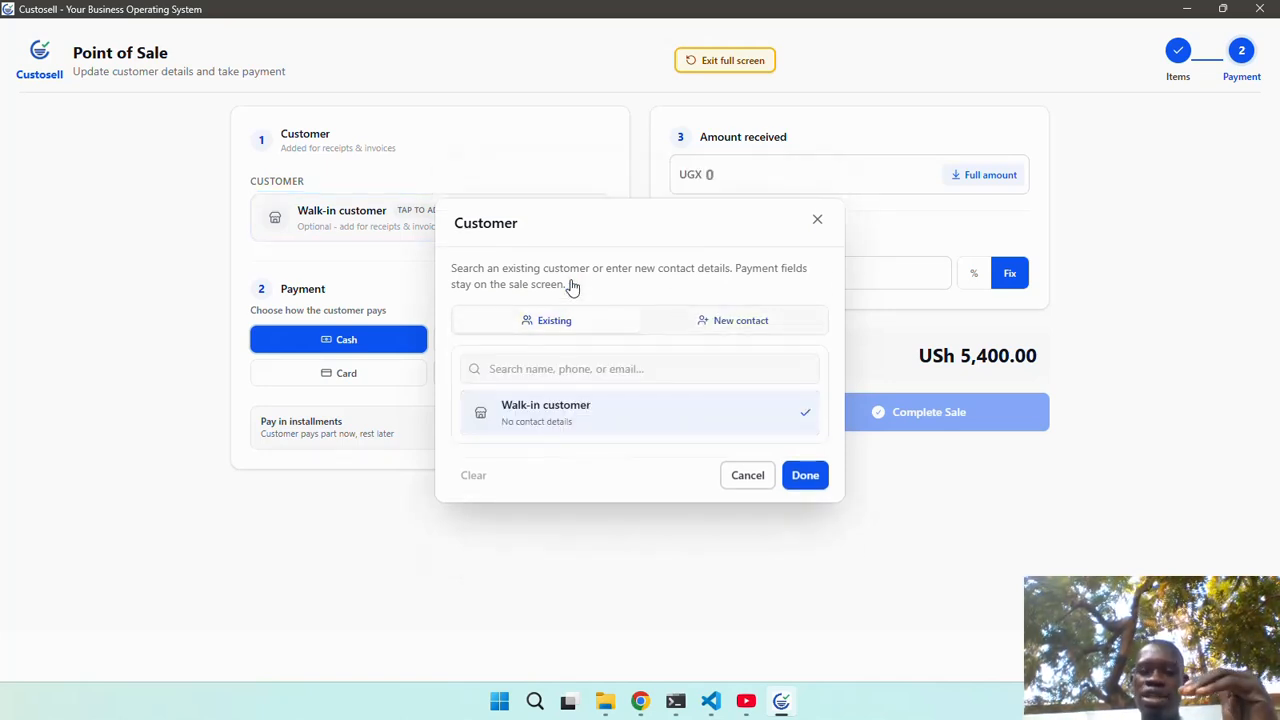
{"action": "left_click", "coordinate": [722, 321]}
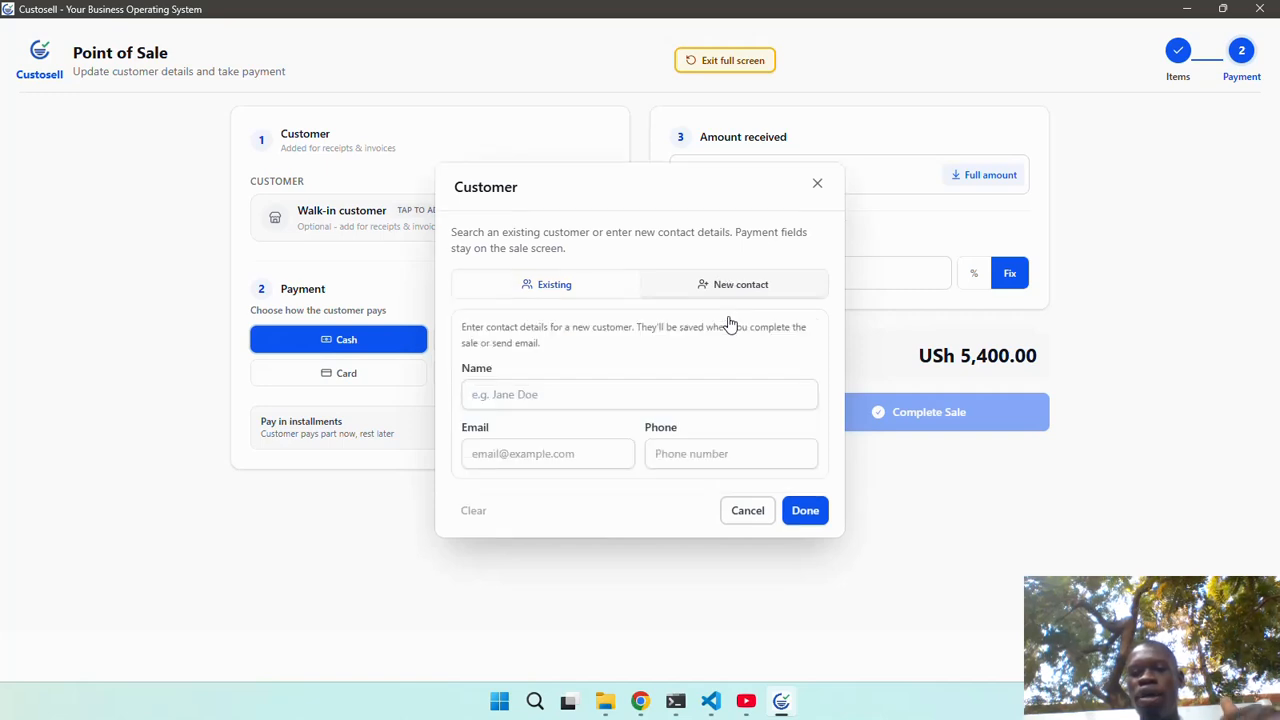
{"action": "left_click", "coordinate": [620, 381]}
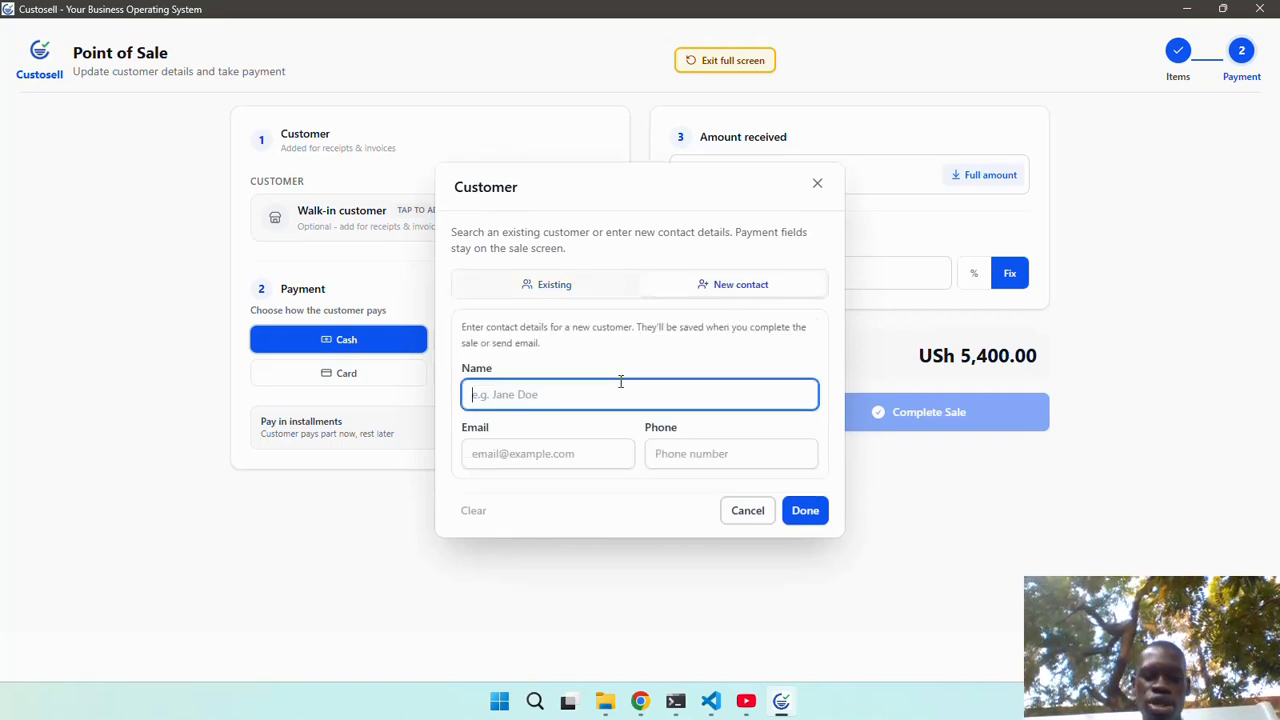
{"action": "type", "text": "John"}
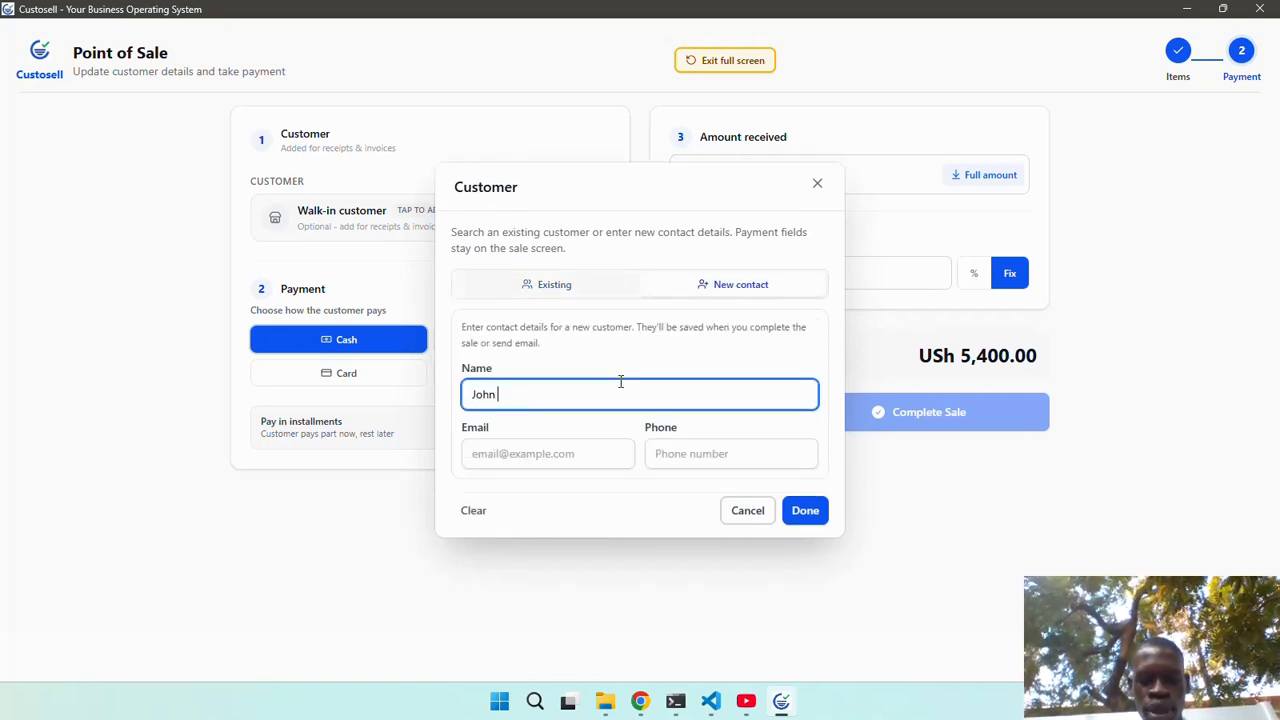
{"action": "type", "text": " Doe"}
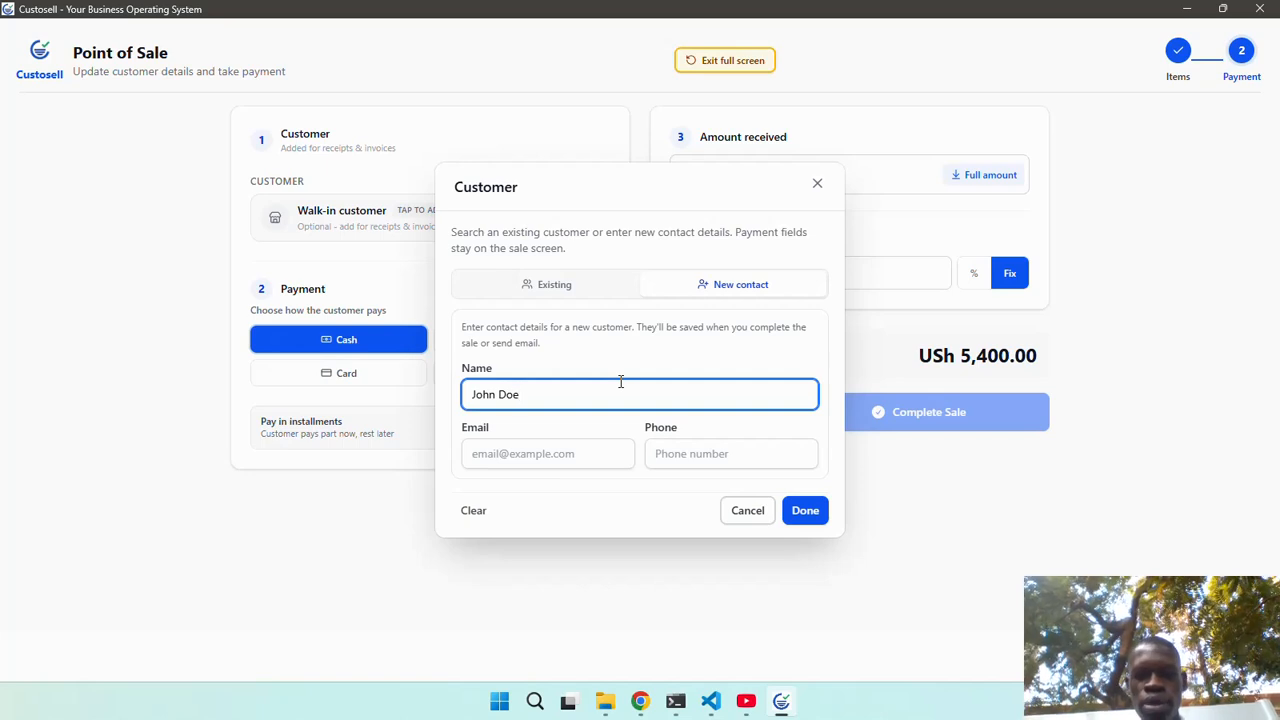
Fill in the customer's e-mail address and phone number and confirm the new contact.
{"action": "left_click", "coordinate": [570, 443]}
{"action": "type", "text": "johndoe@test"}
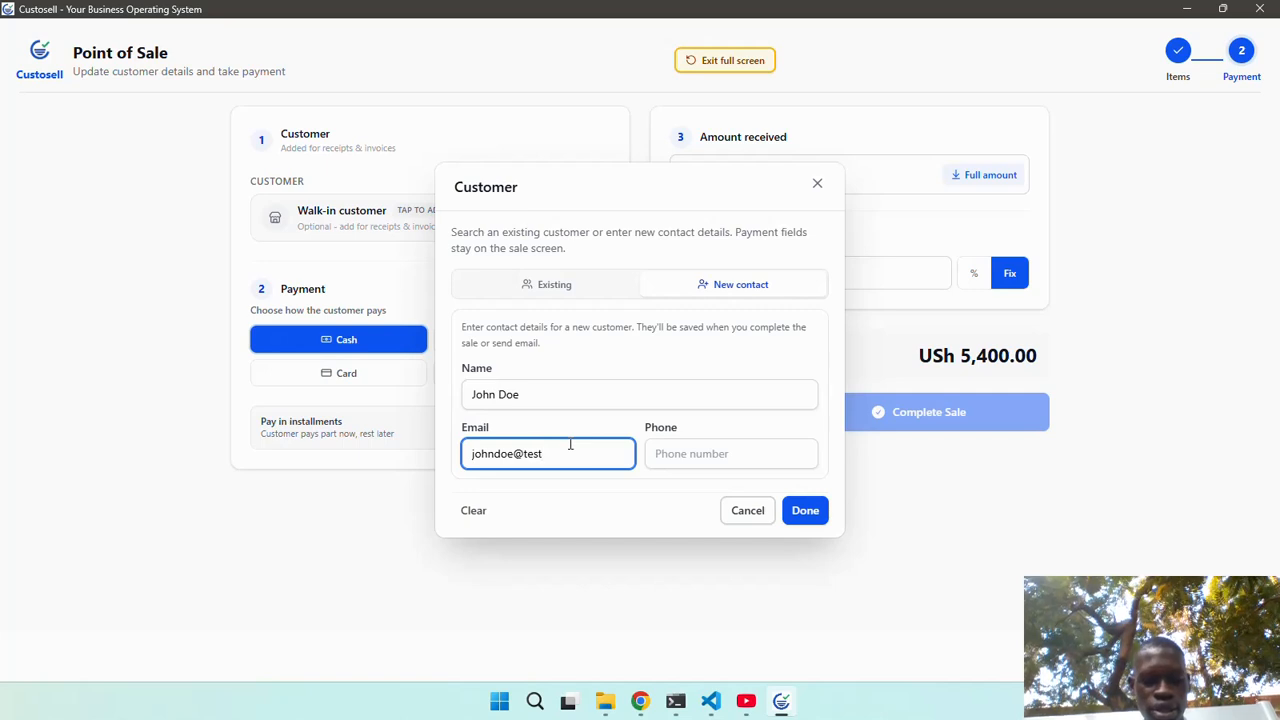
{"action": "type", "text": ".com"}
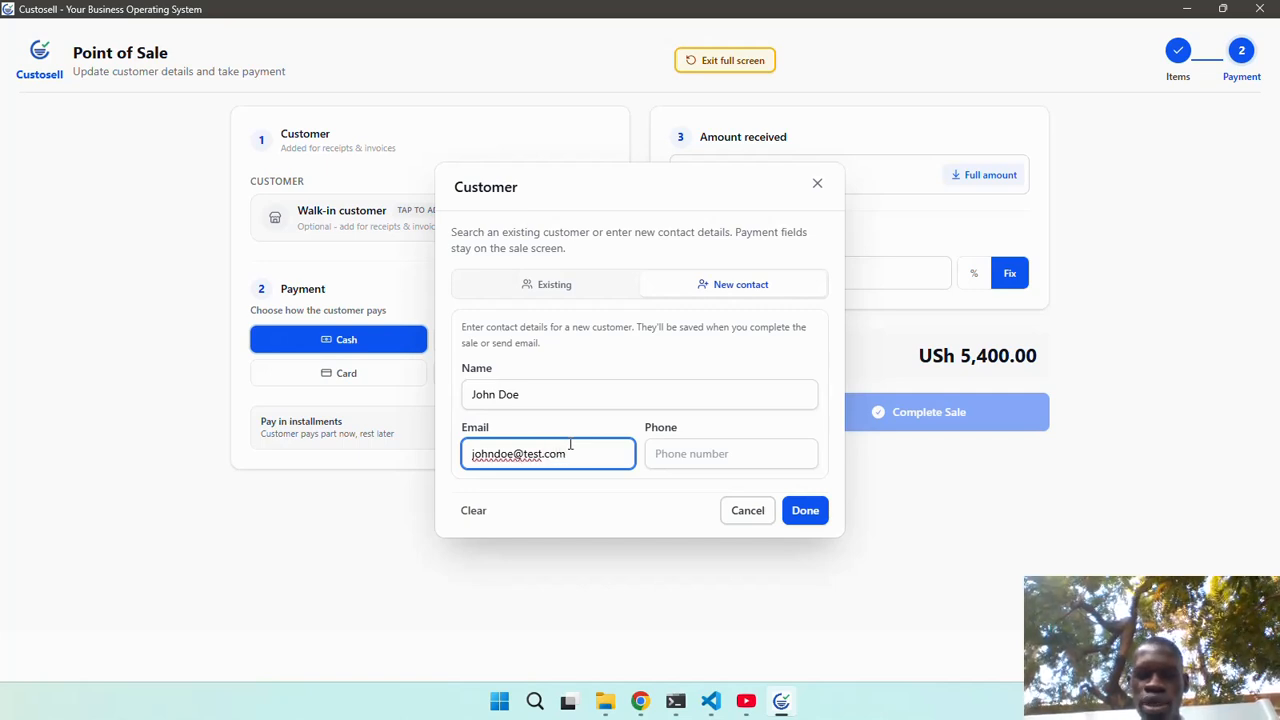
{"action": "left_click", "coordinate": [690, 452]}
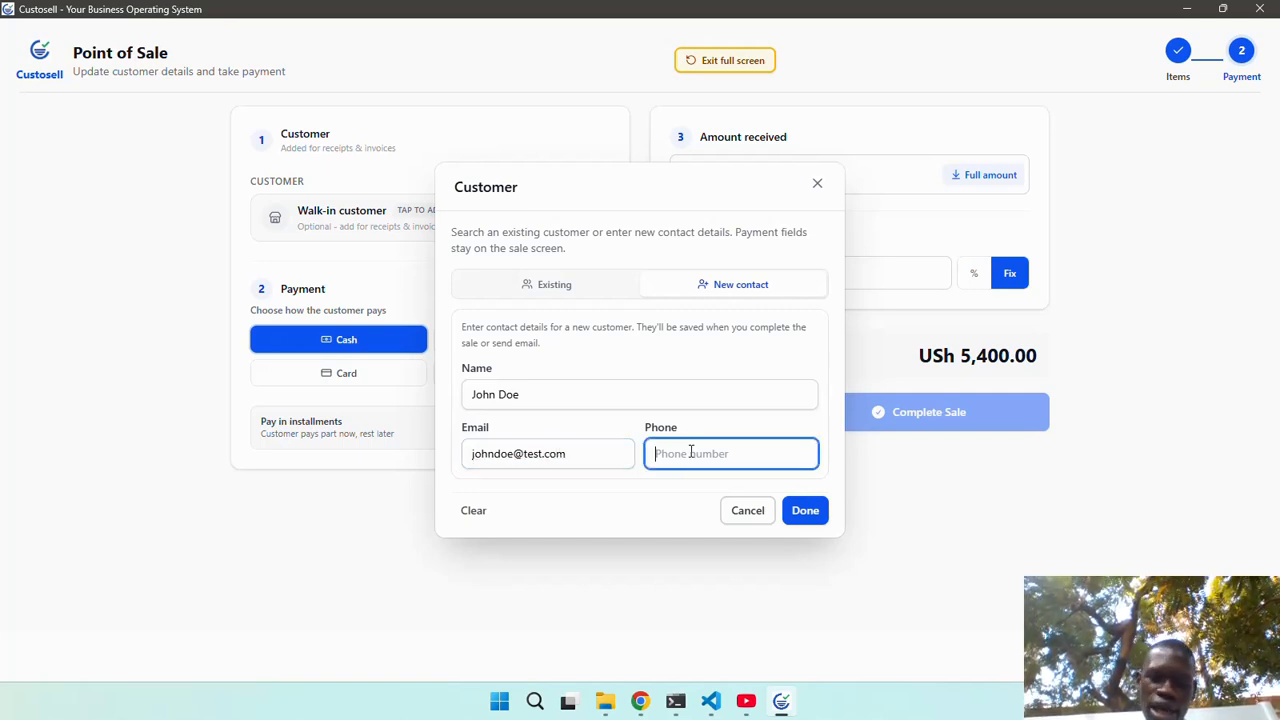
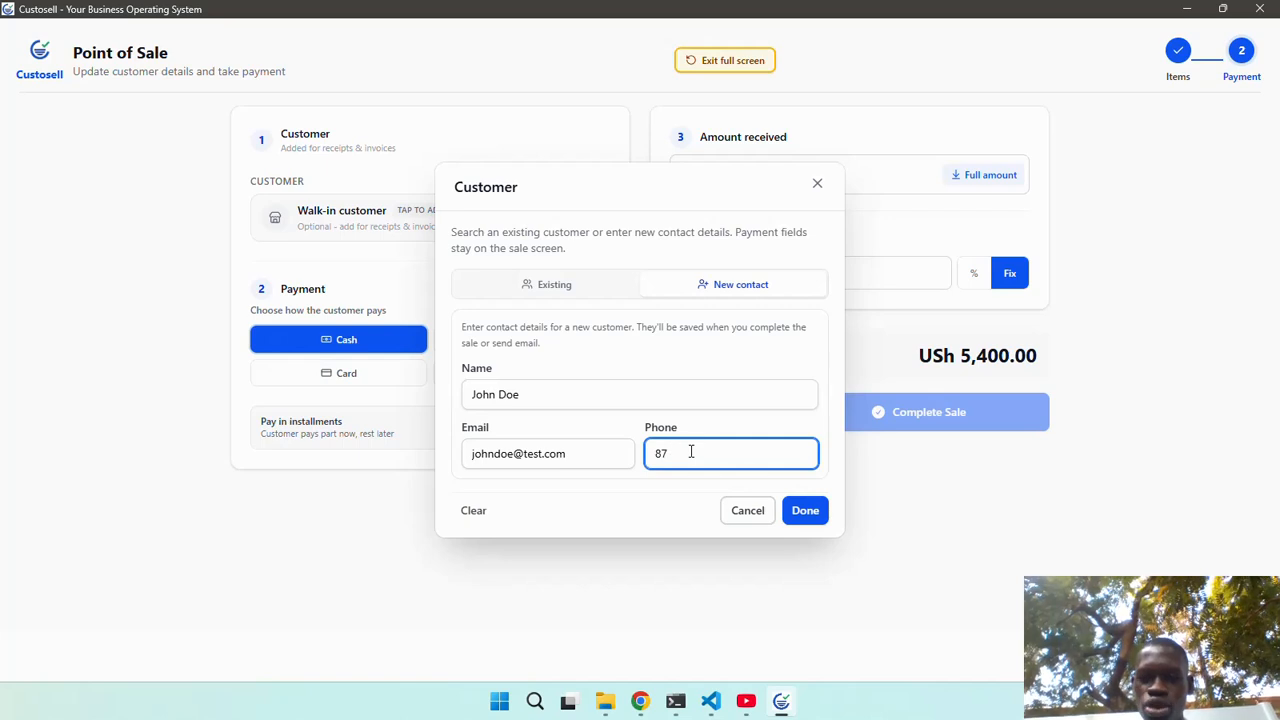
{"action": "key", "text": "BackSpace"}
{"action": "key", "text": "BackSpace"}
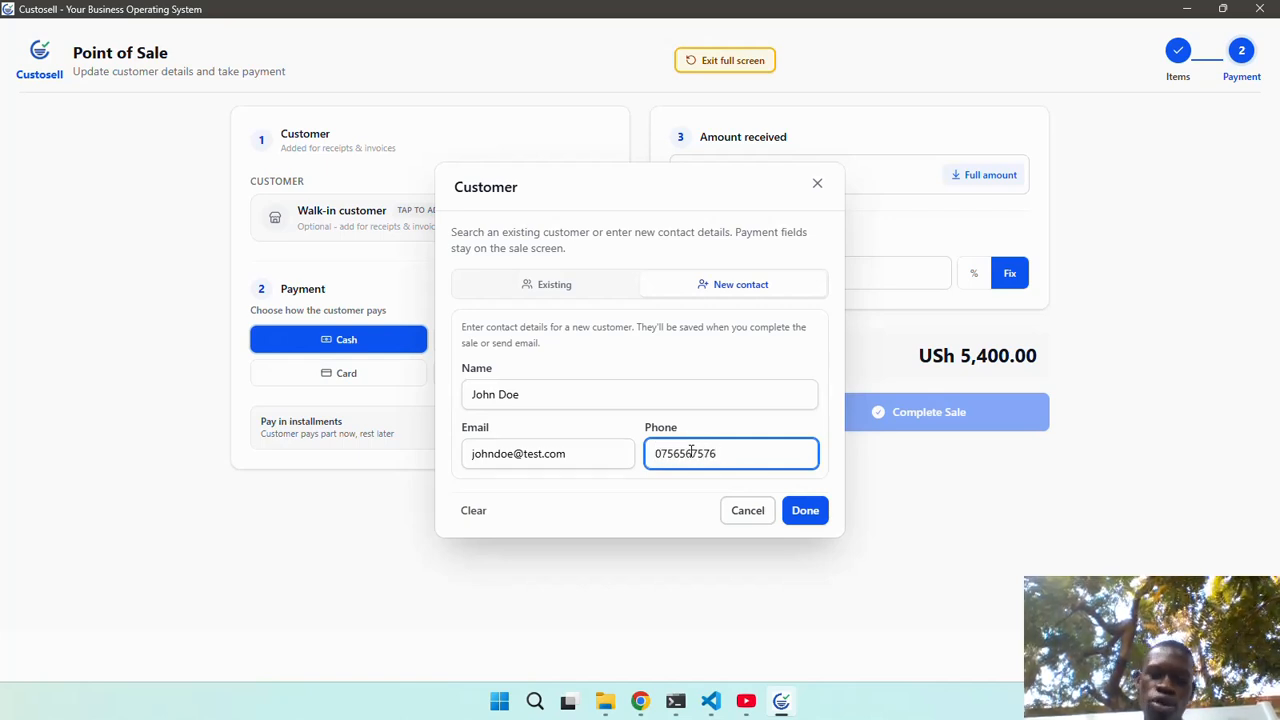
{"action": "left_click", "coordinate": [800, 510]}
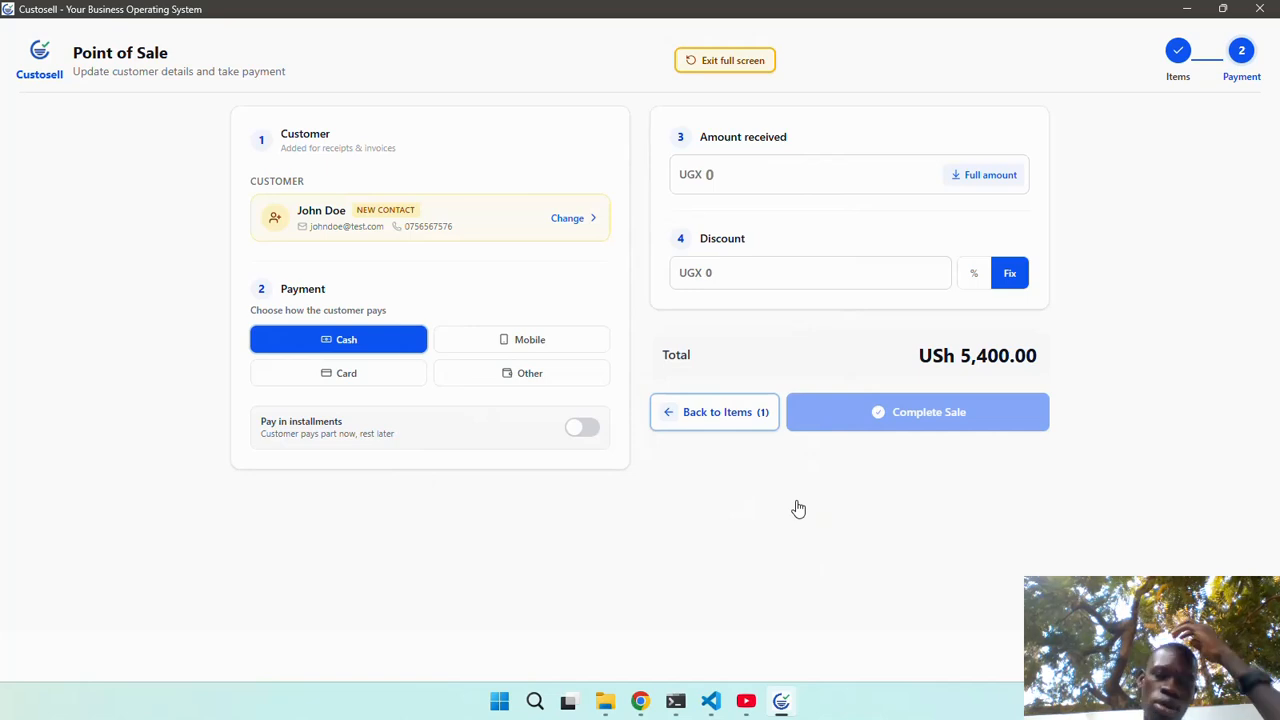
Pay the full USh 5,400 in cash and complete the sale, then start a new sale outside full screen.
{"action": "left_click", "coordinate": [983, 180]}
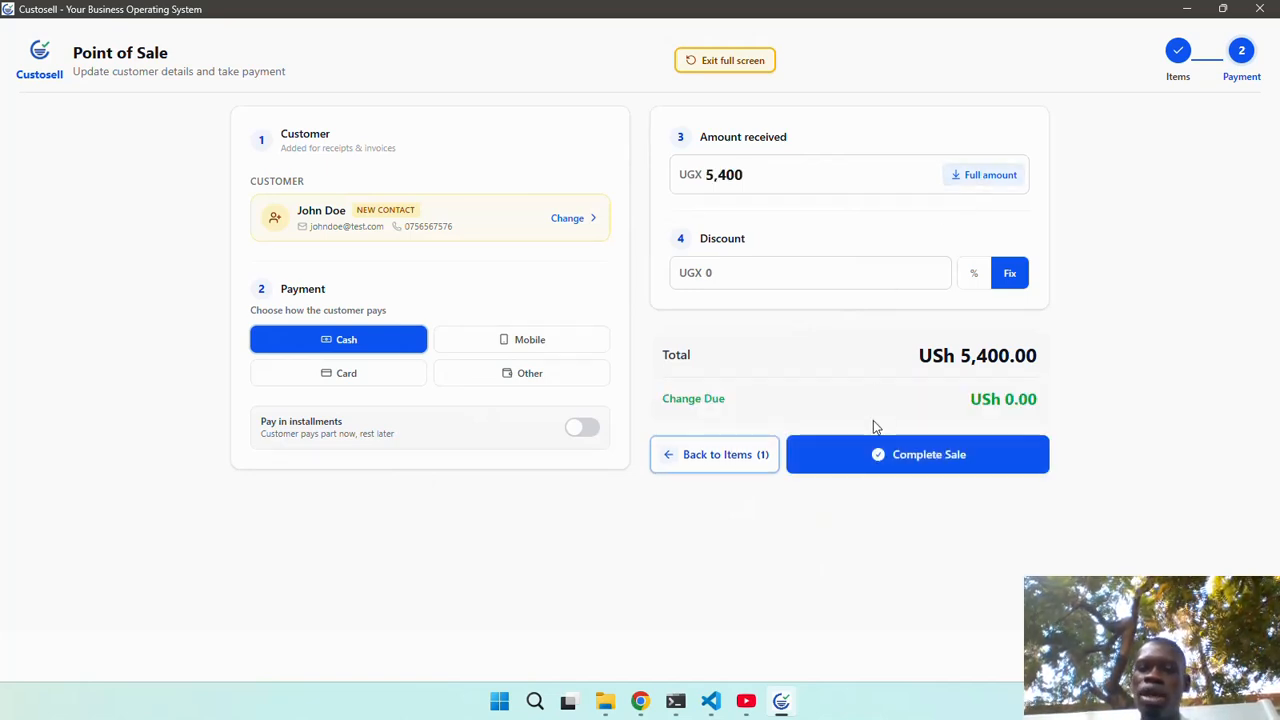
{"action": "left_click", "coordinate": [879, 452]}
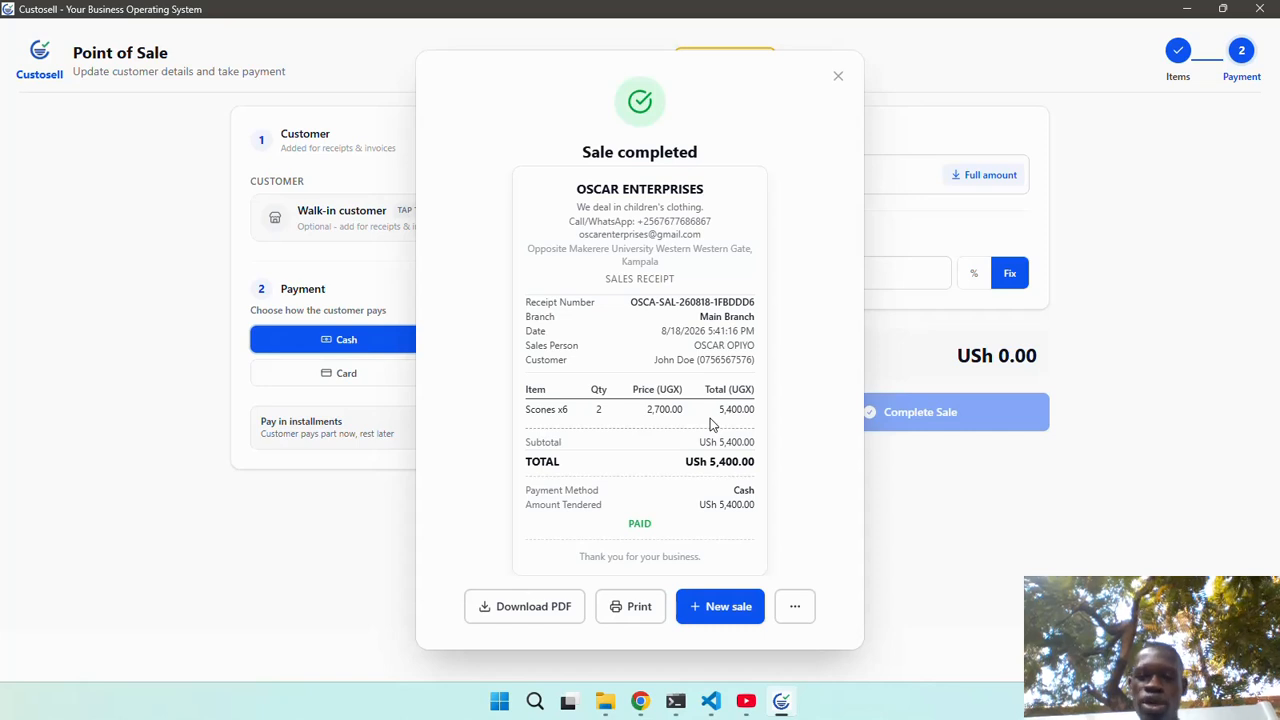
{"action": "left_click", "coordinate": [716, 609]}
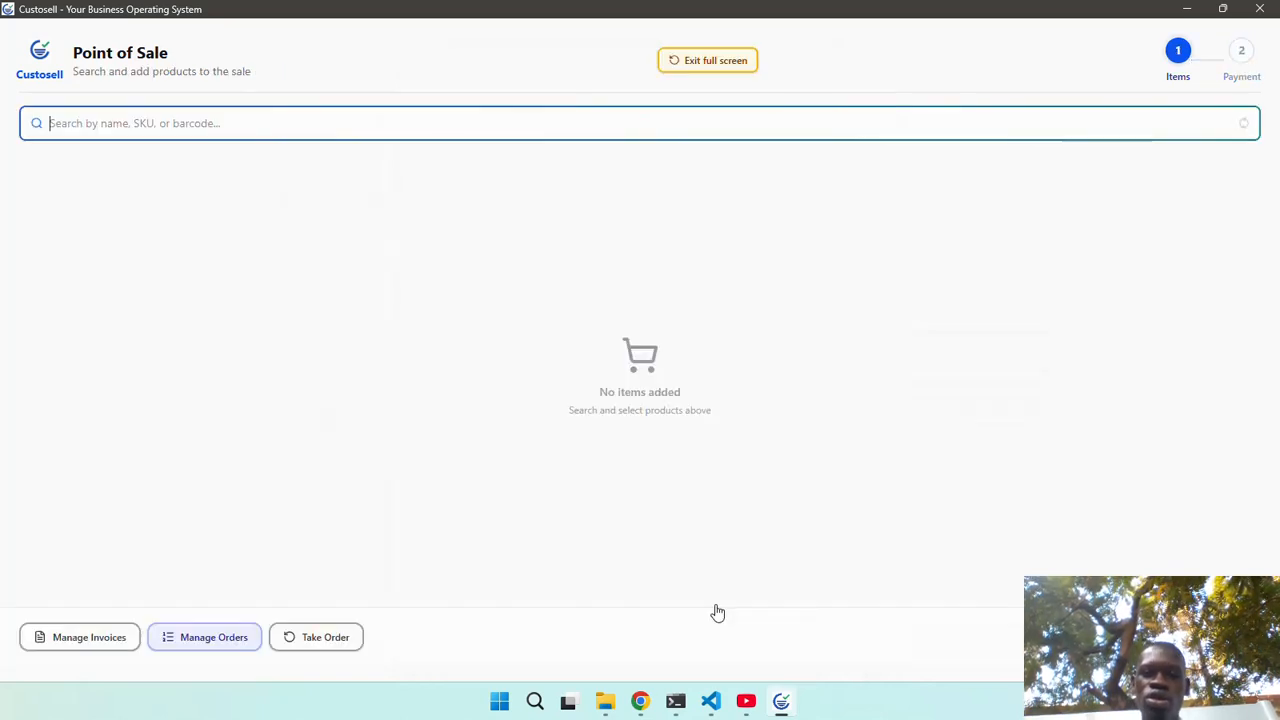
{"action": "left_click", "coordinate": [716, 62]}
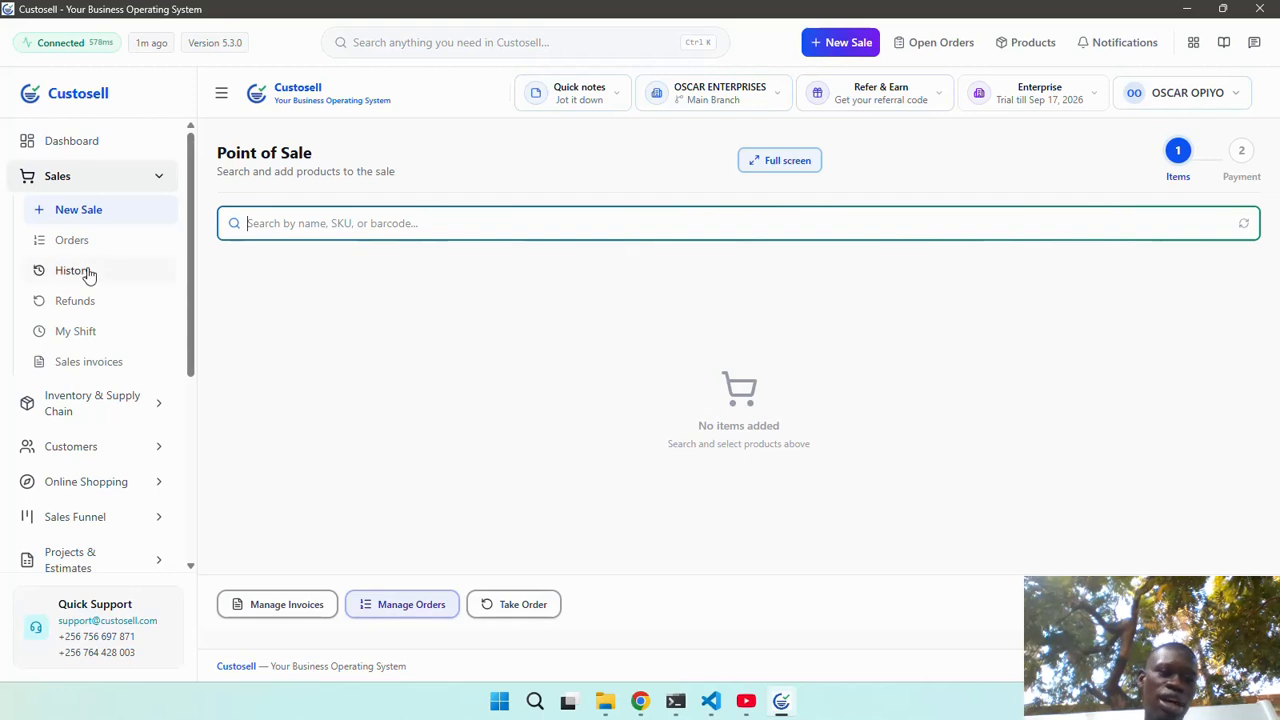
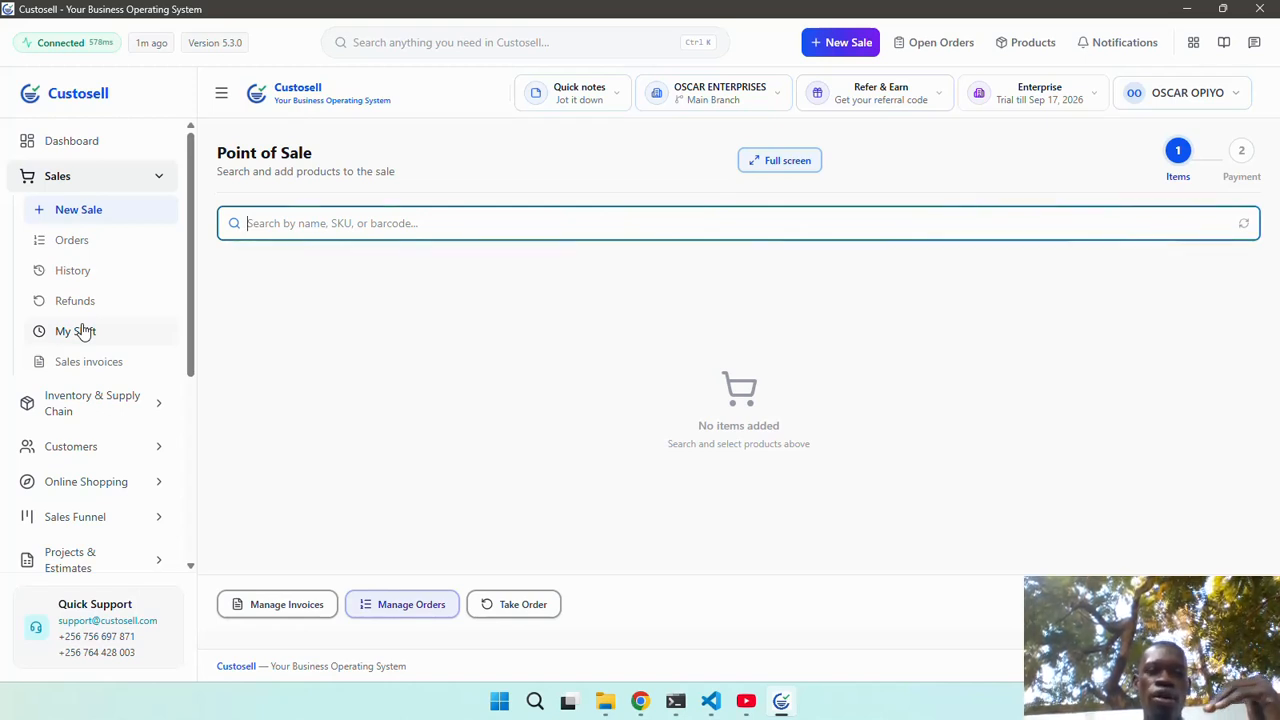
Glance at the shift summary, then start a new point-of-sale sale.
{"action": "scroll", "coordinate": [84, 331], "scroll_direction": "down", "scroll_amount": 1}
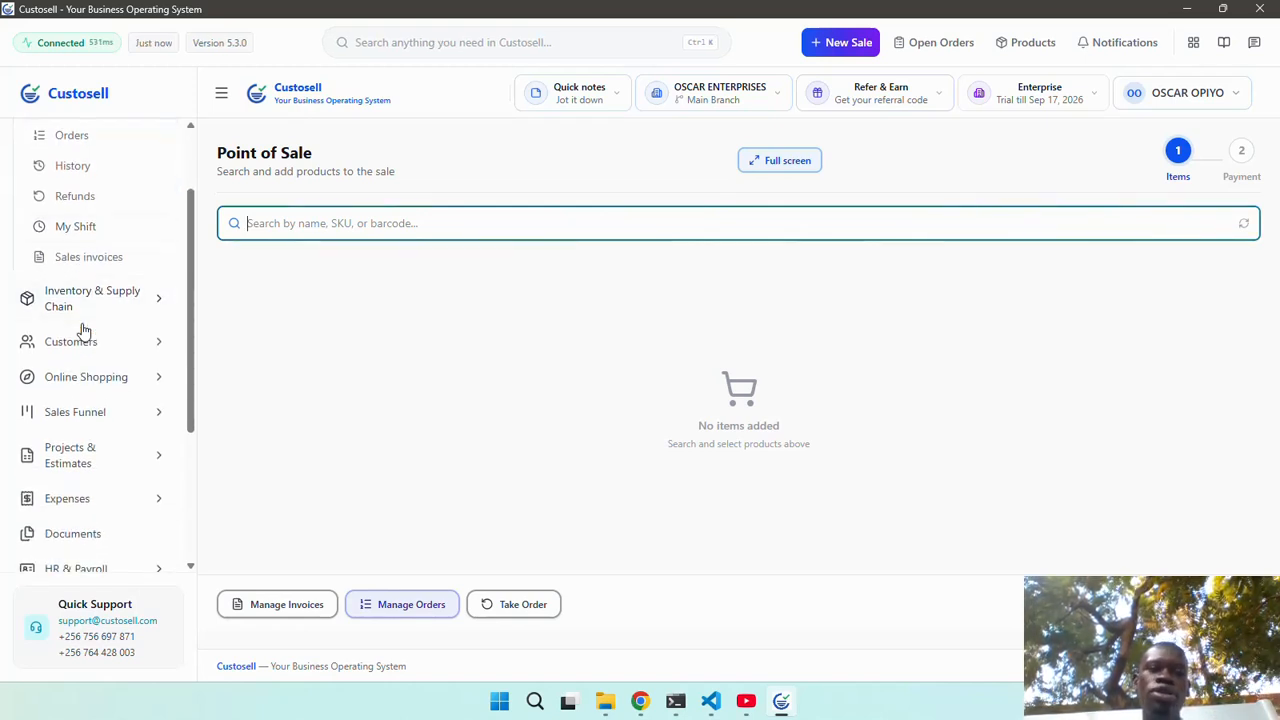
{"action": "scroll", "coordinate": [88, 312], "scroll_direction": "up", "scroll_amount": 1}
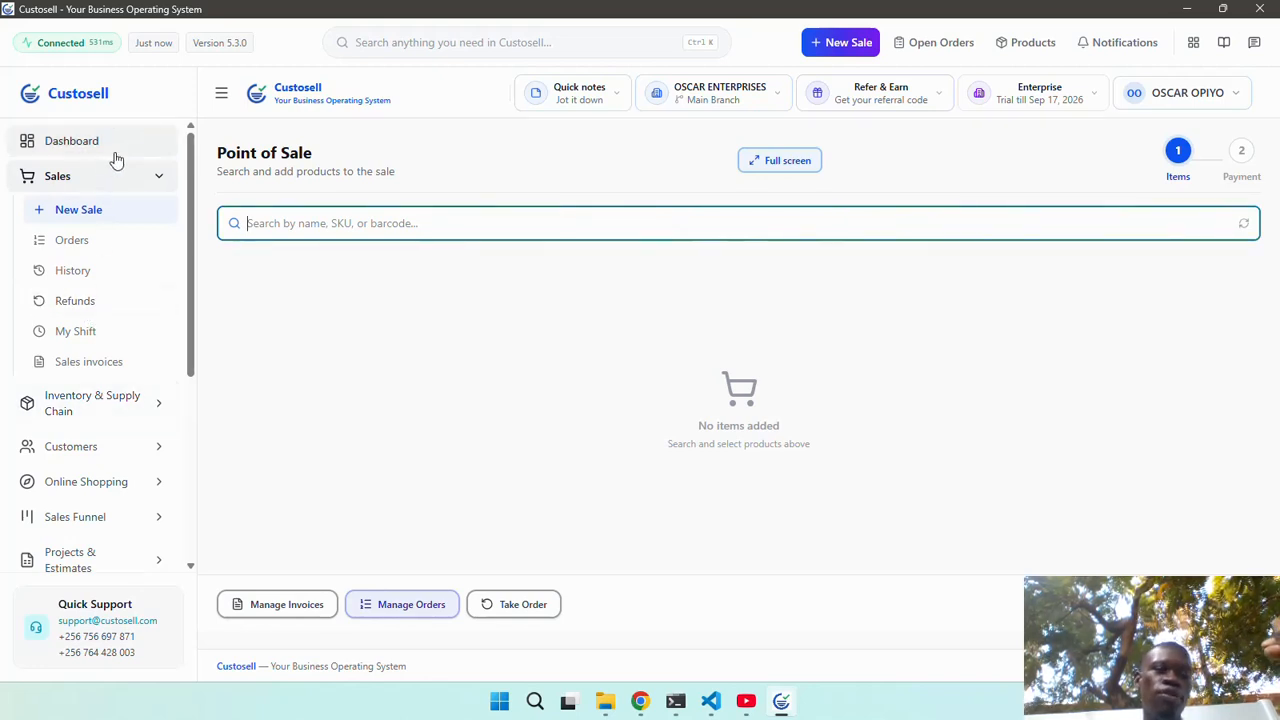
{"action": "left_click", "coordinate": [100, 332]}
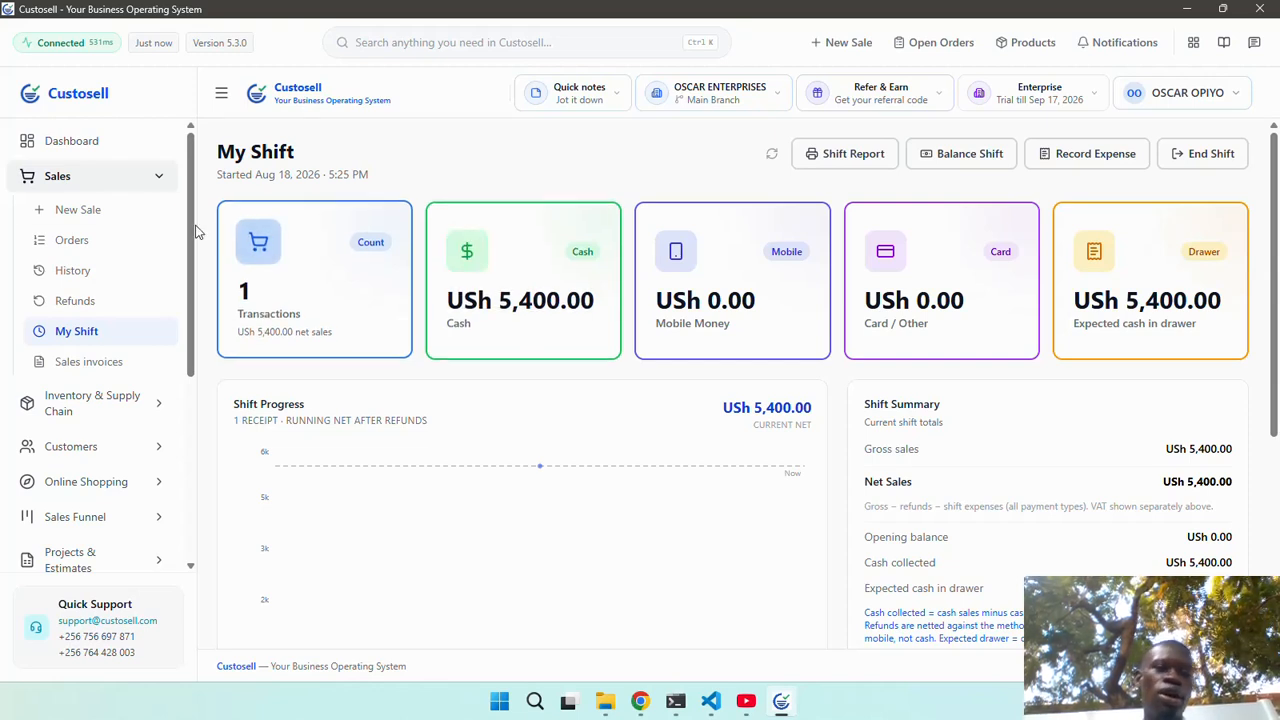
{"action": "left_click", "coordinate": [105, 212]}
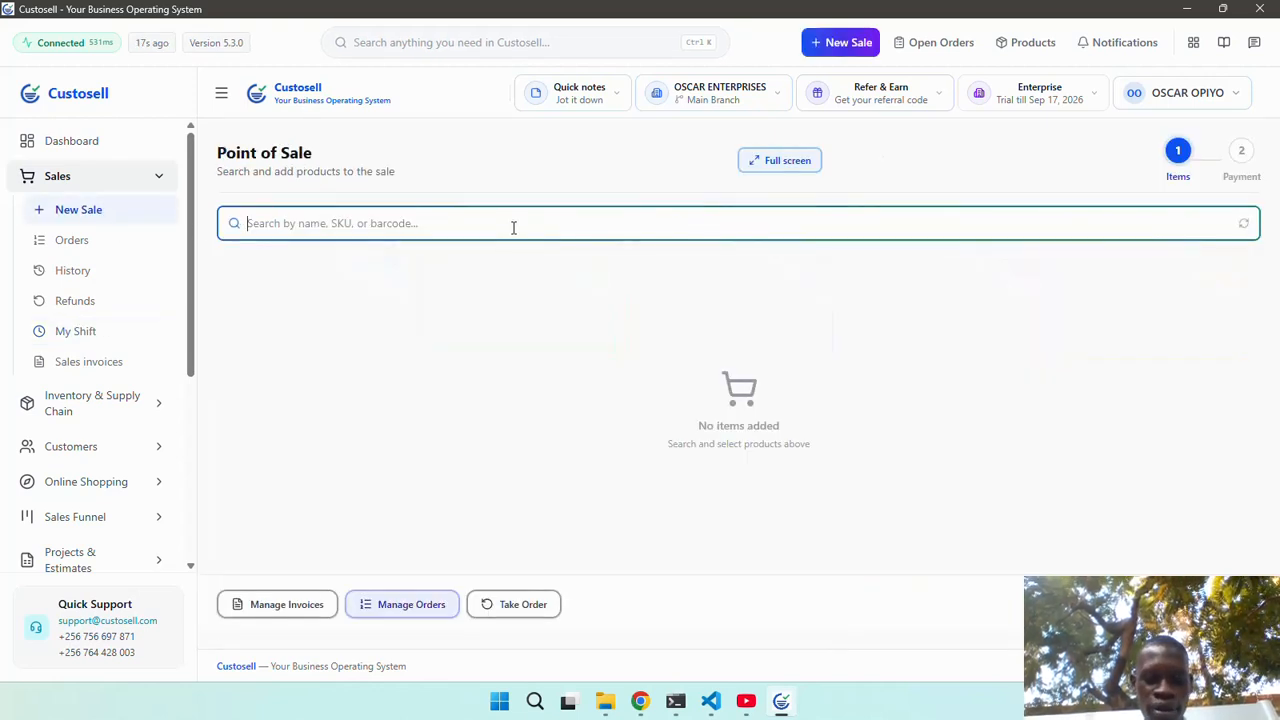
Add Scones x6 to the cart with quantity 4.
{"action": "type", "text": "sn"}
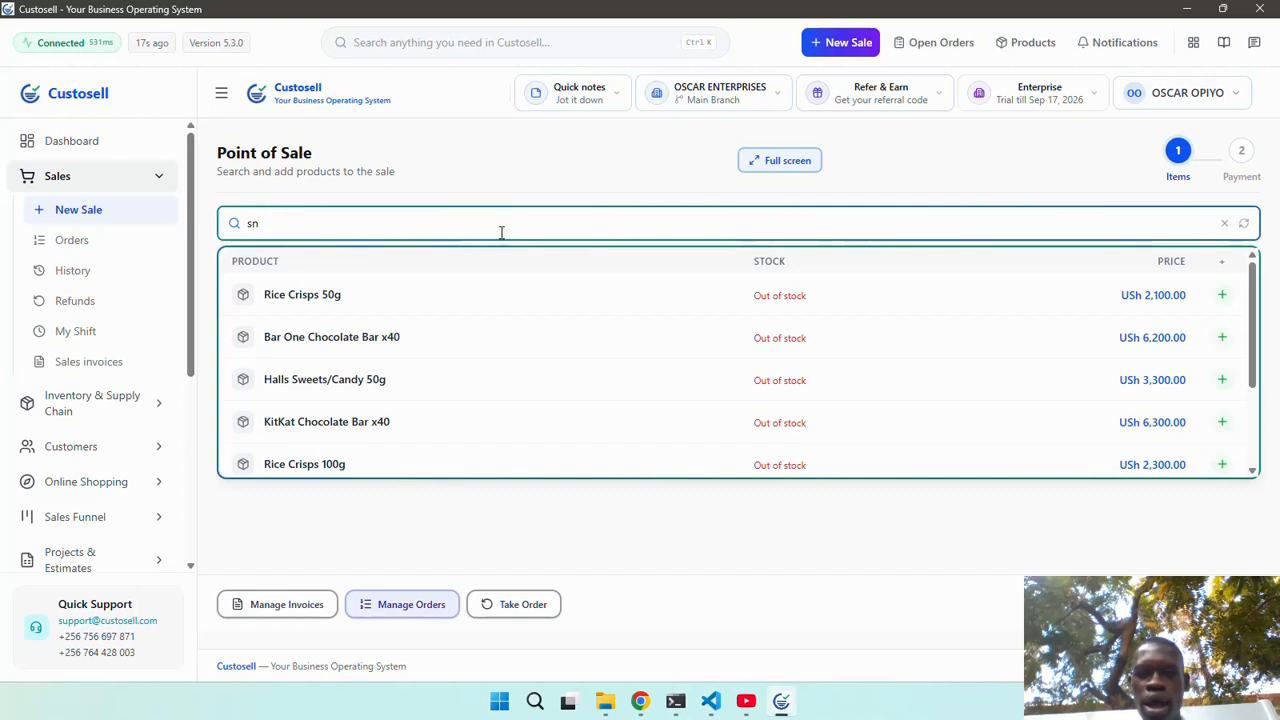
{"action": "key", "text": "BackSpace"}
{"action": "key", "text": "BackSpace"}
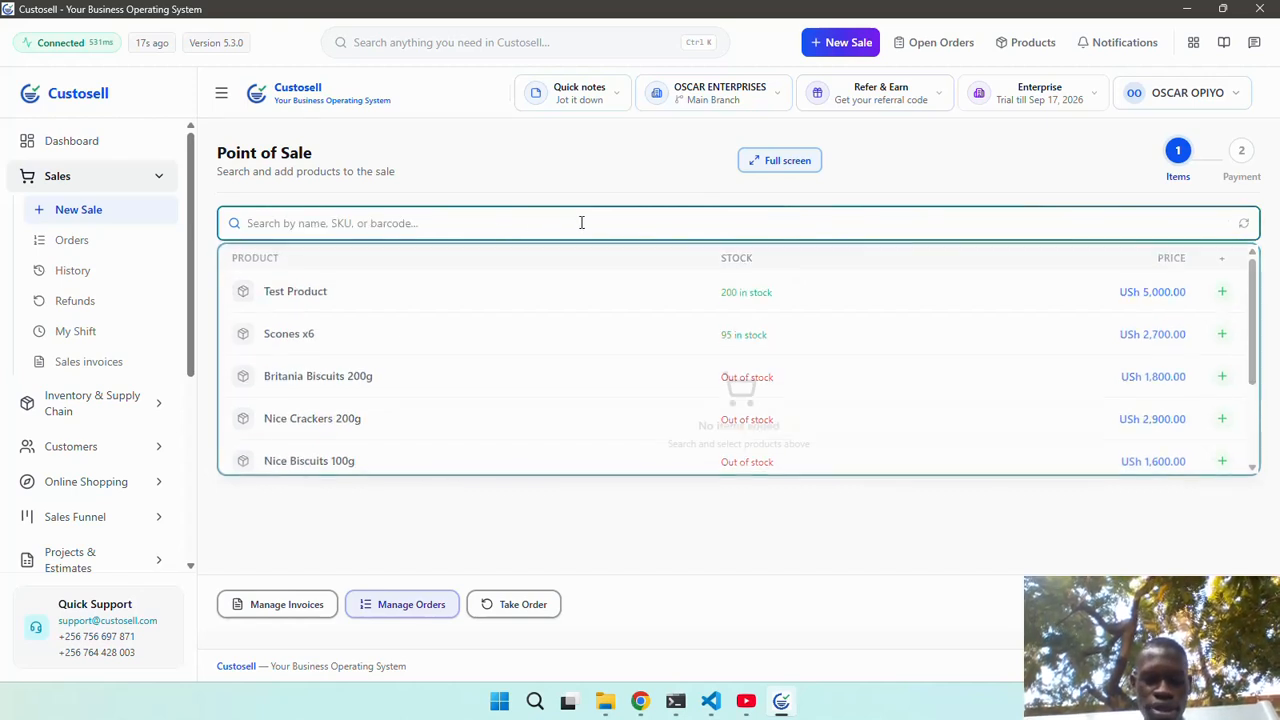
{"action": "type", "text": "Scones x6"}
{"action": "left_click", "coordinate": [598, 309]}
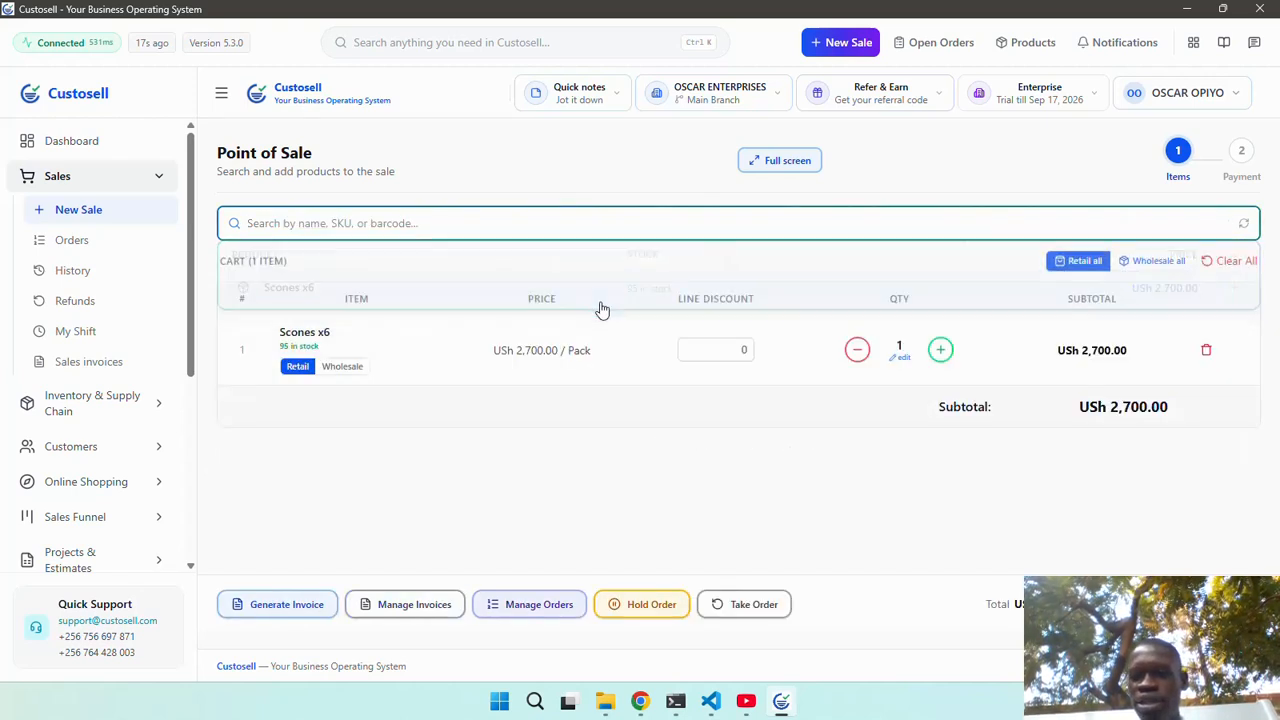
{"action": "left_click", "coordinate": [941, 350]}
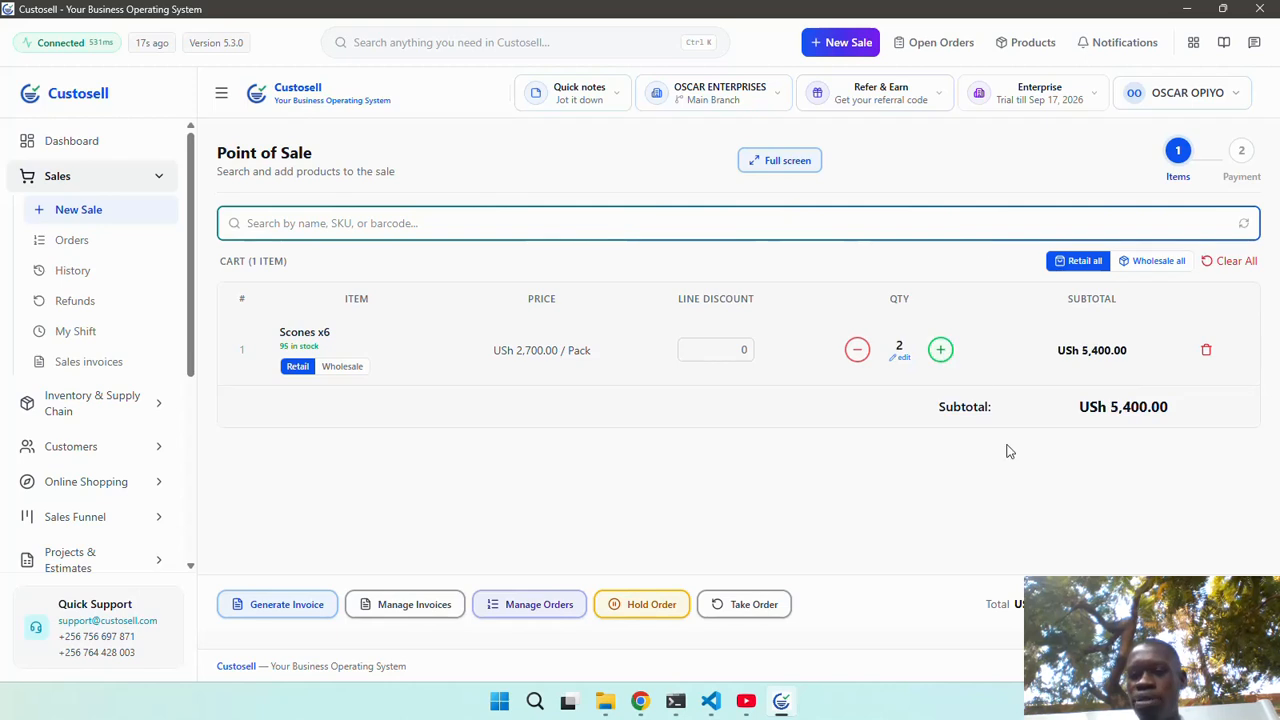
{"action": "left_click", "coordinate": [941, 349]}
{"action": "left_click", "coordinate": [941, 349]}
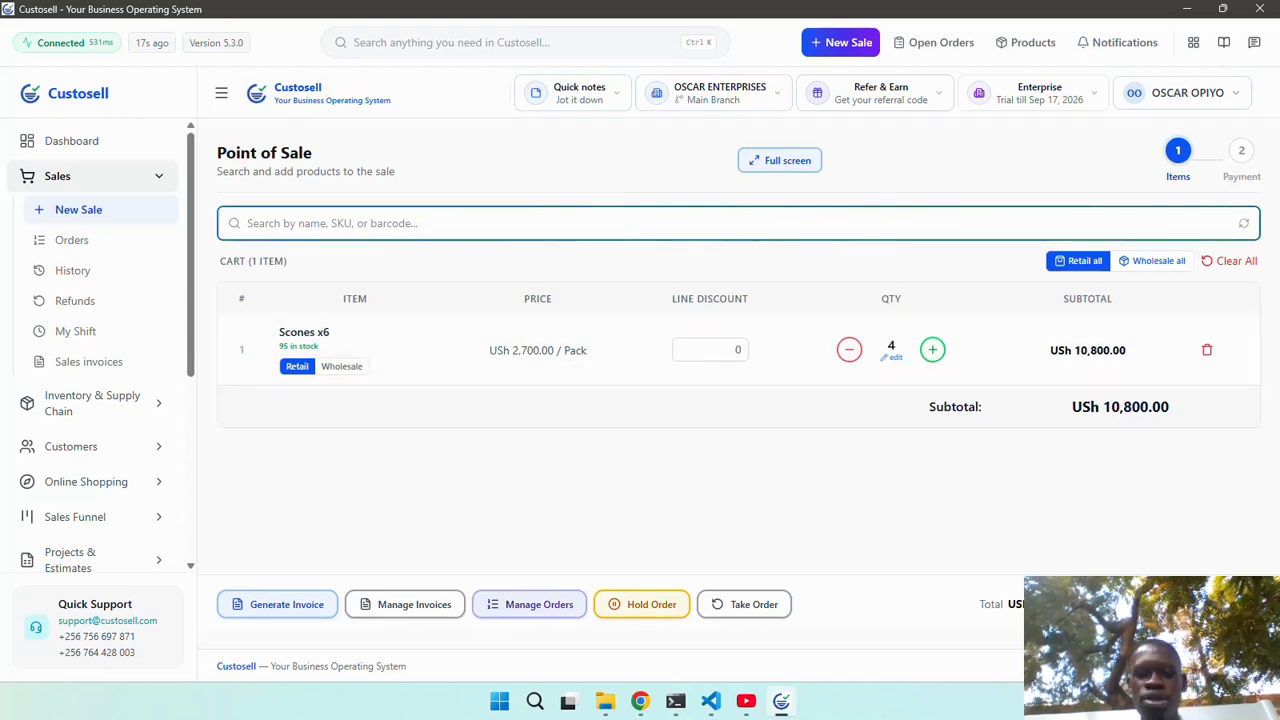
Pay USh 10,800.00 by Mobile Money, complete the sale, and start a new empty sale.
{"action": "left_click", "coordinate": [1185, 604]}
{"action": "left_click", "coordinate": [611, 438]}
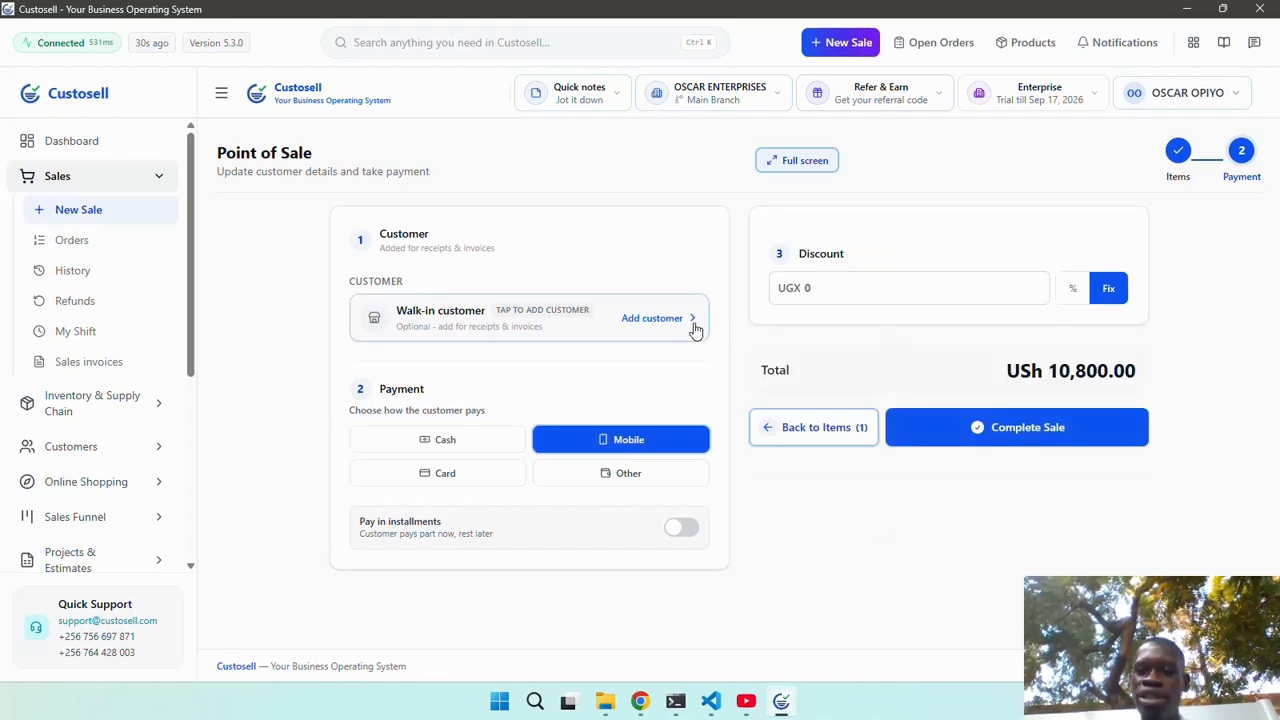
{"action": "left_click", "coordinate": [972, 425]}
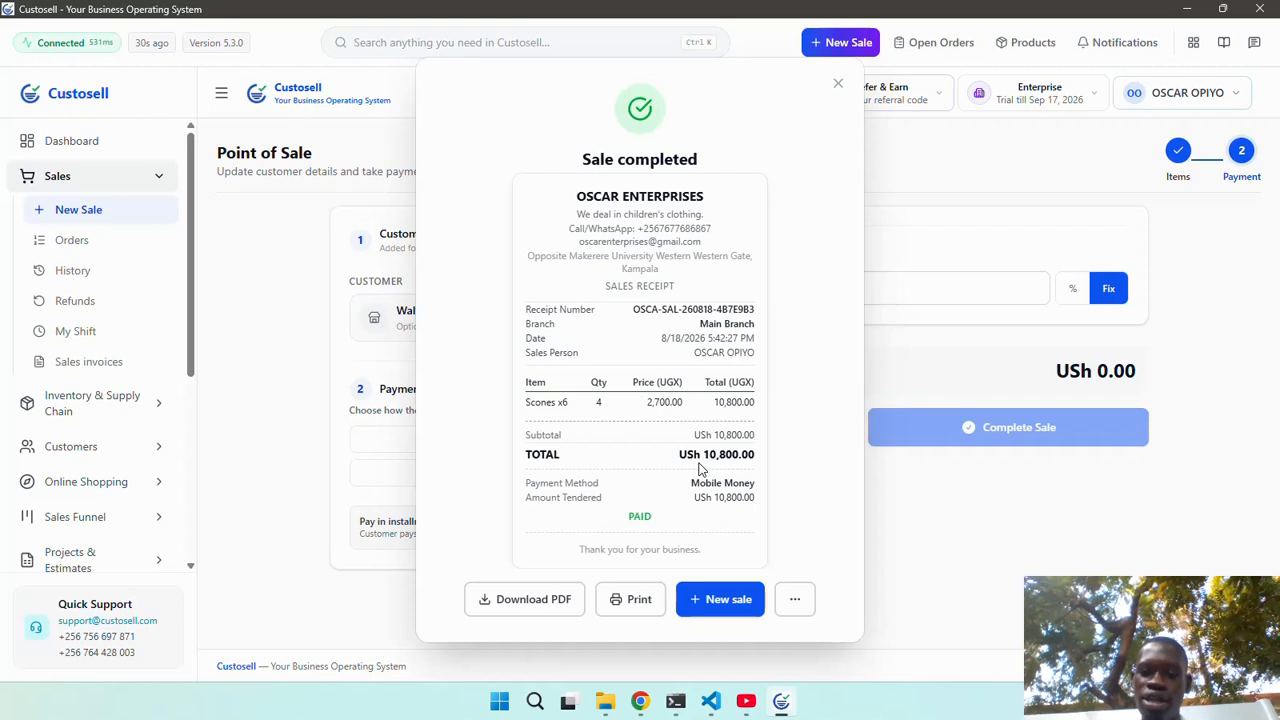
{"action": "left_click", "coordinate": [716, 601]}
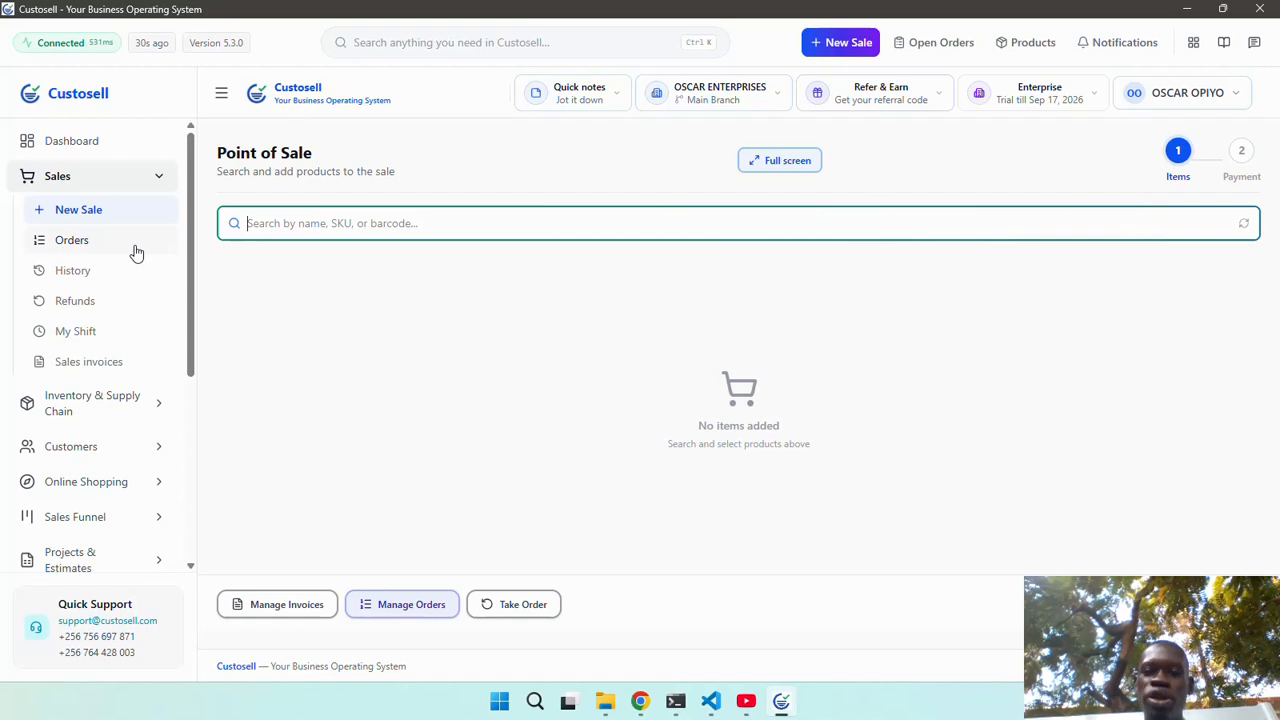
Open My Shift: 2 transactions, USh 5,400 cash, USh 10,800 Mobile Money, USh 16,200 net.
{"action": "left_click", "coordinate": [106, 335]}
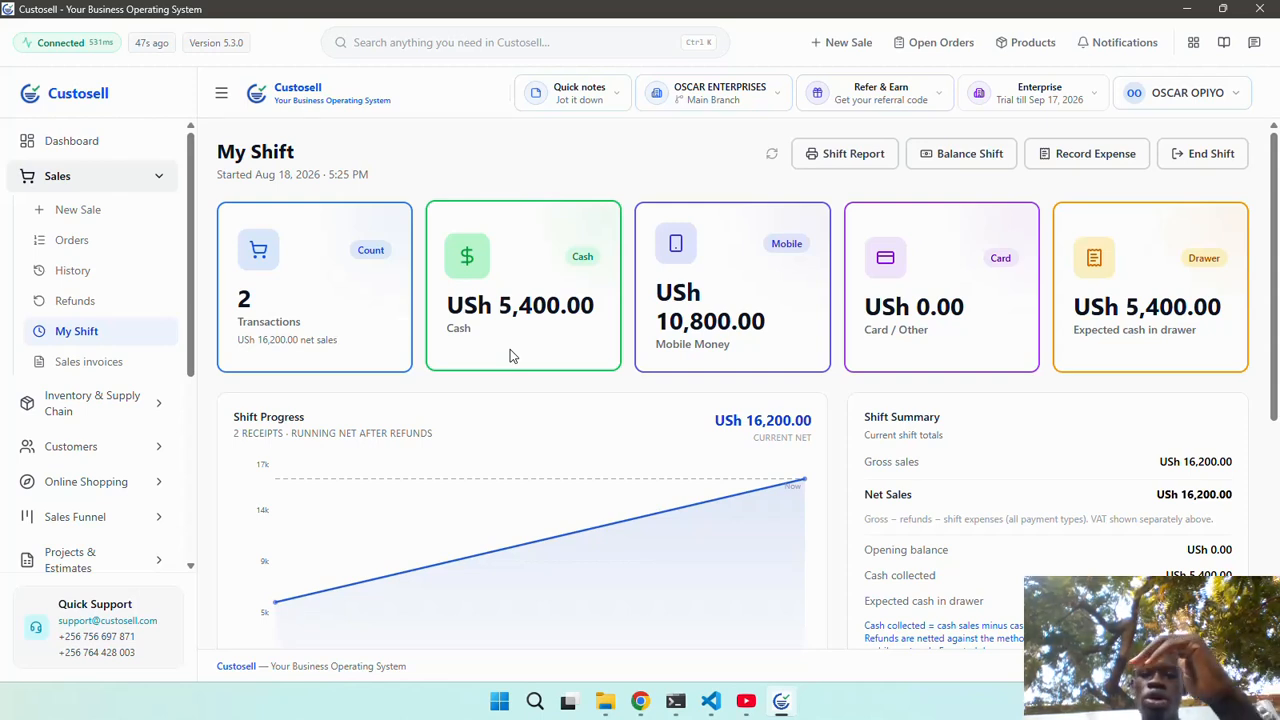
{"action": "mouse_move", "coordinate": [453, 510]}
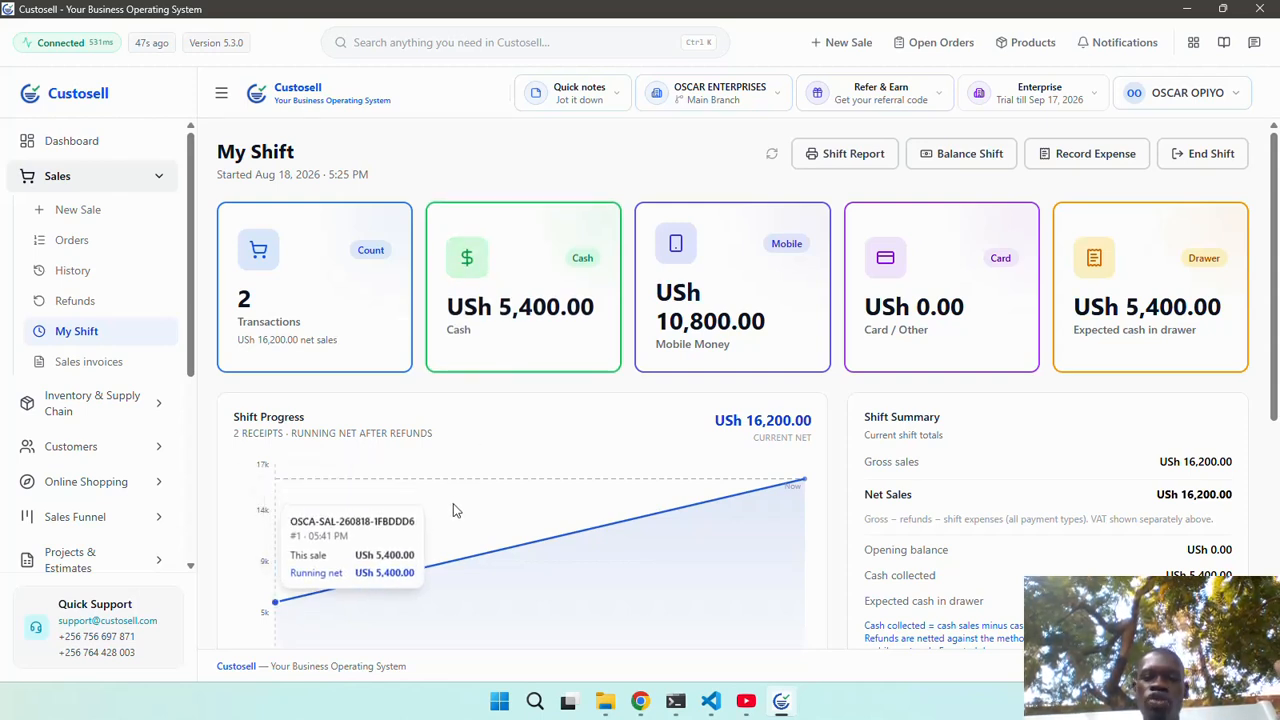
{"action": "scroll", "coordinate": [453, 510], "scroll_direction": "down", "scroll_amount": 1}
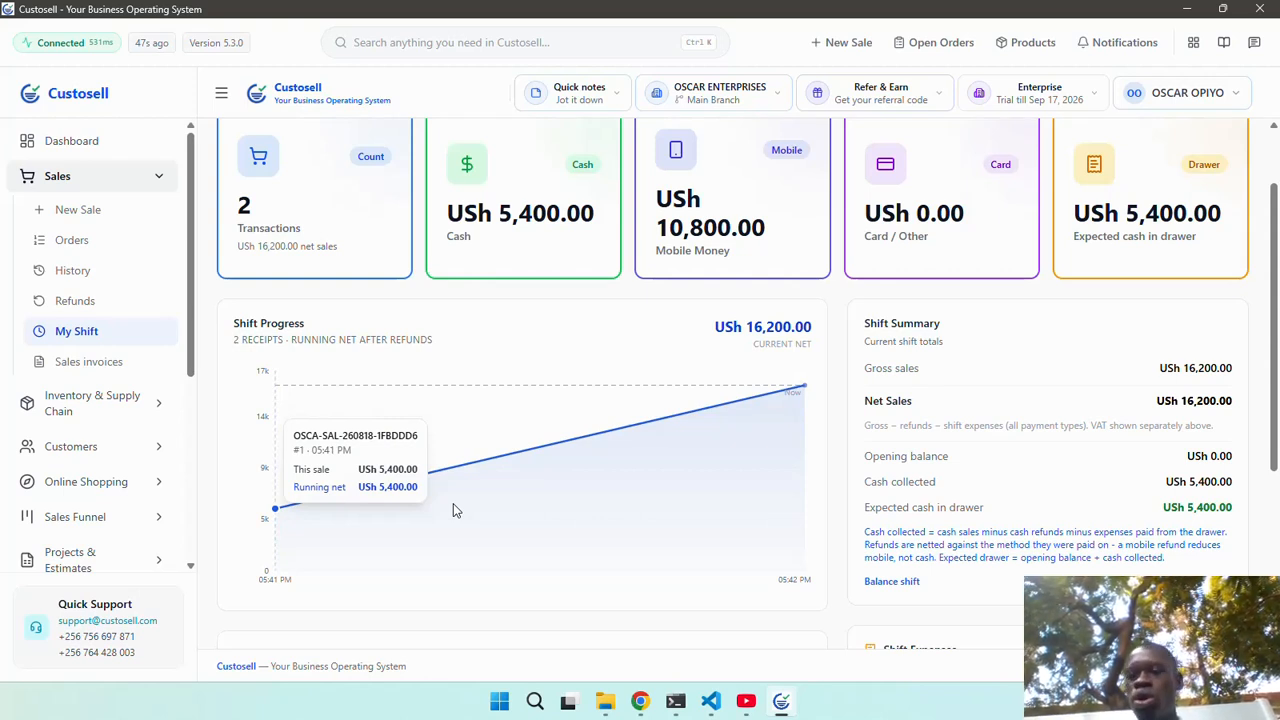
{"action": "scroll", "coordinate": [903, 399], "scroll_direction": "up", "scroll_amount": 1}
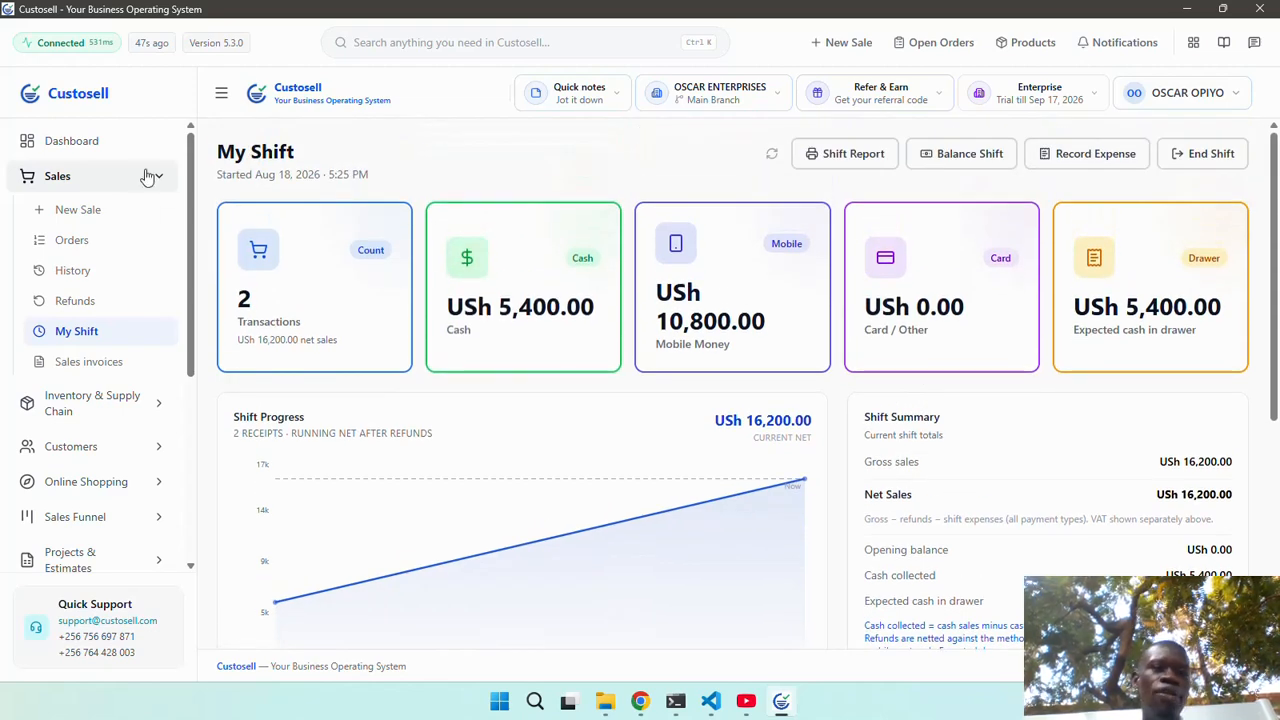
Open the Dashboard showing USh 16,200 net sales today and scroll to the 7-day trend.
{"action": "left_click", "coordinate": [119, 150]}
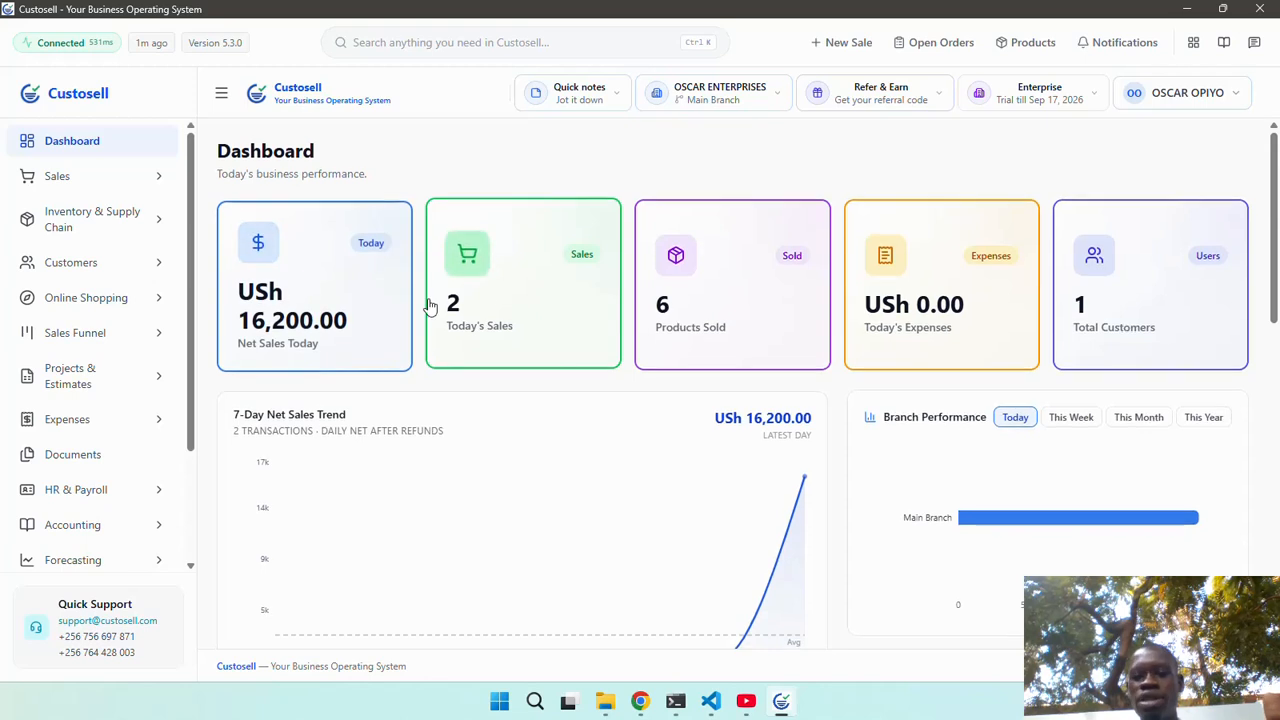
{"action": "scroll", "coordinate": [429, 306], "scroll_direction": "down", "scroll_amount": 1}
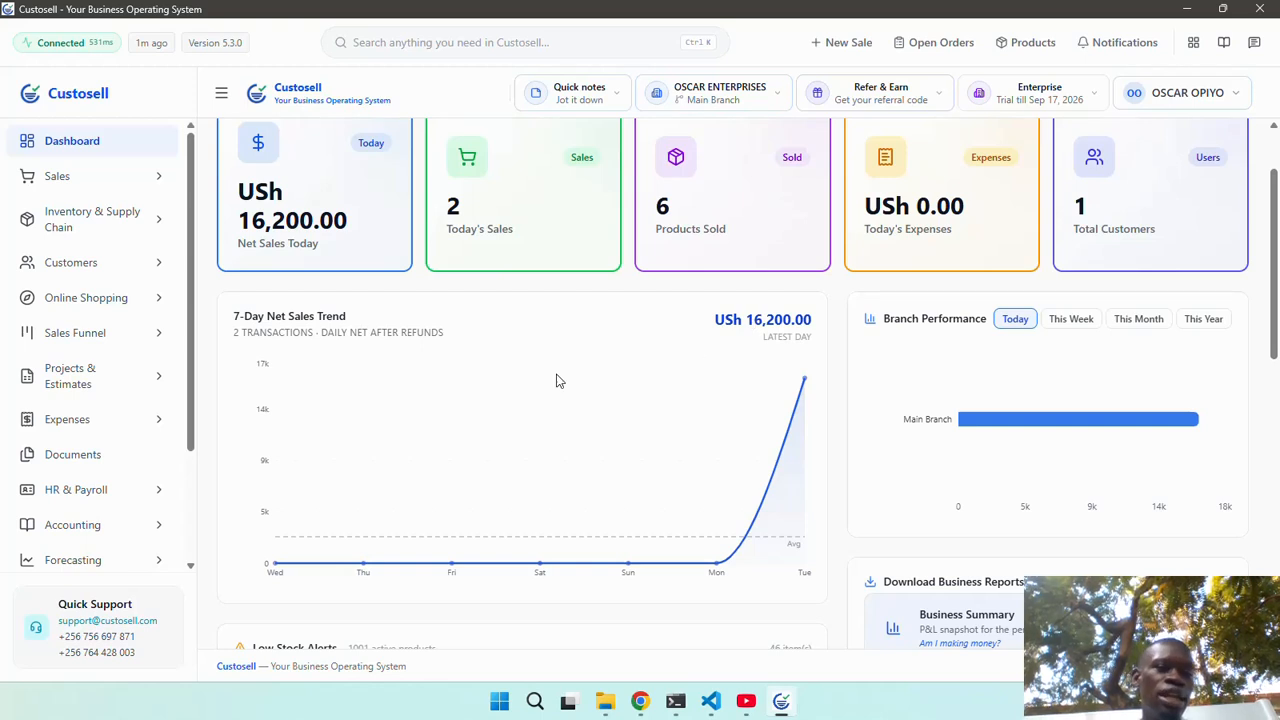
Browse the Customers Overview charts, then open the Customer List with one USh 5,400 customer.
{"action": "left_click", "coordinate": [103, 270]}
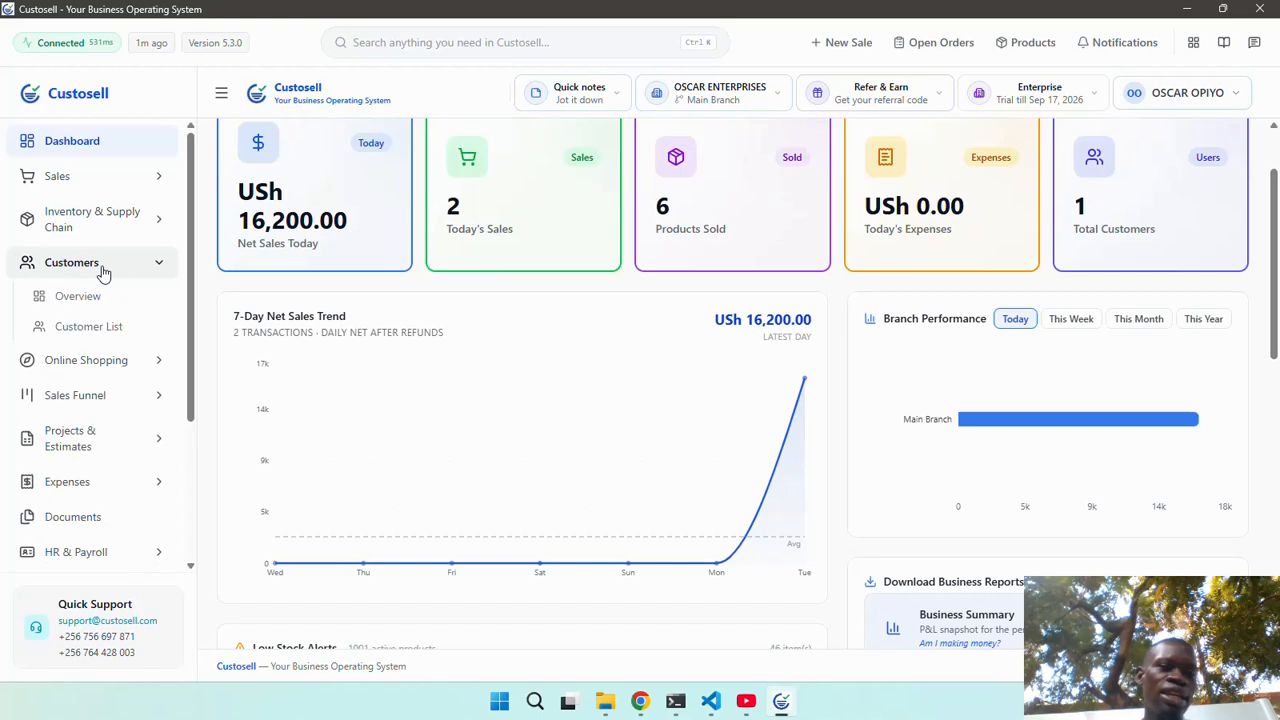
{"action": "left_click", "coordinate": [80, 296]}
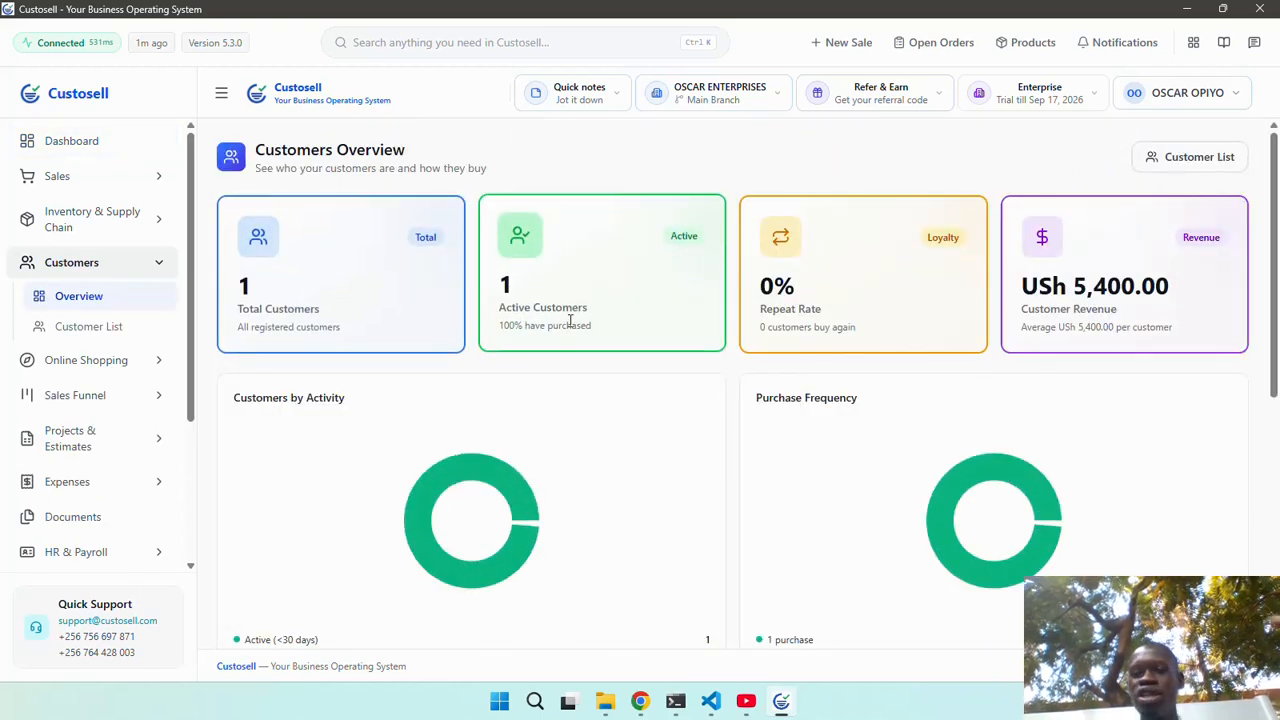
{"action": "scroll", "coordinate": [570, 320], "scroll_direction": "down", "scroll_amount": 1}
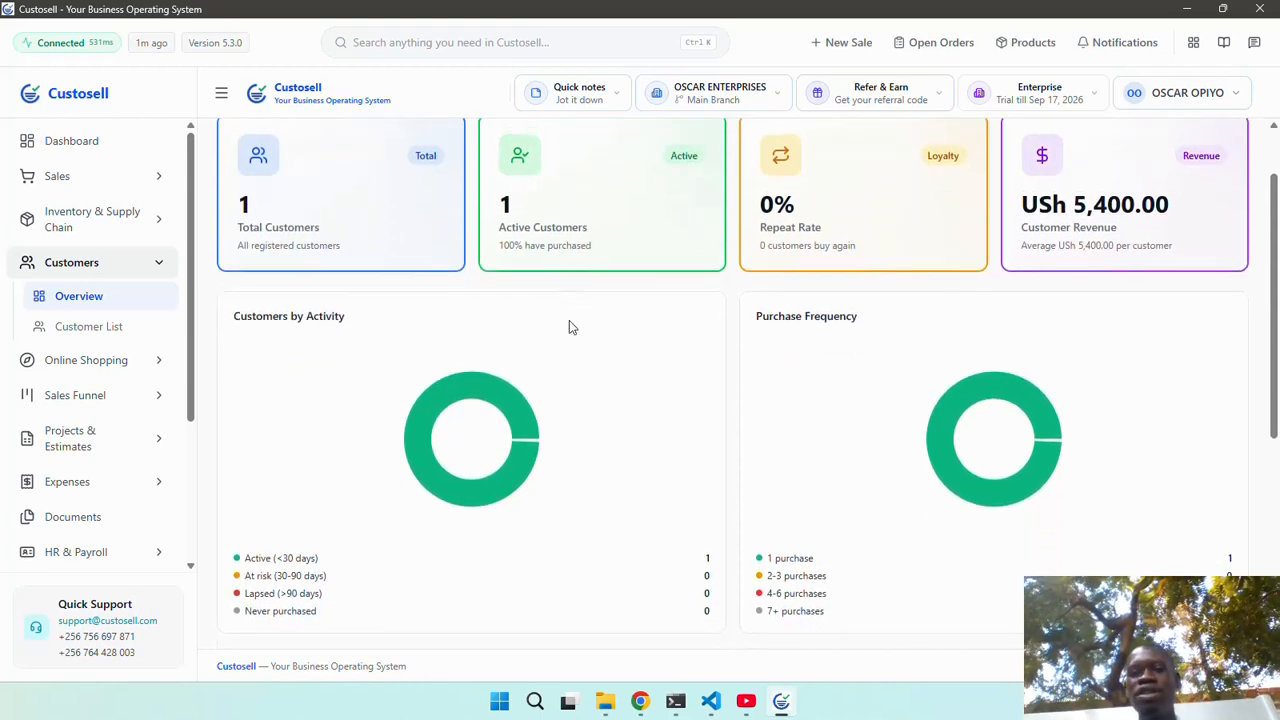
{"action": "scroll", "coordinate": [570, 320], "scroll_direction": "up", "scroll_amount": 1}
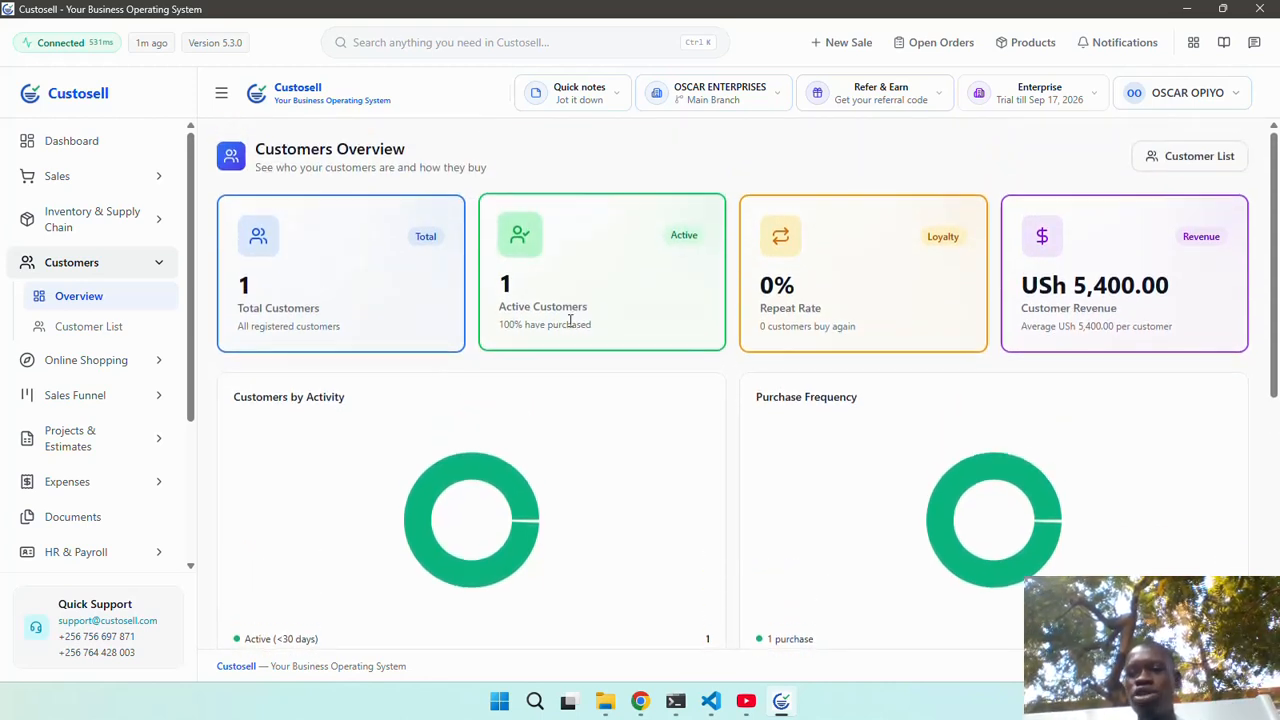
{"action": "scroll", "coordinate": [570, 322], "scroll_direction": "down", "scroll_amount": 3}
{"action": "scroll", "coordinate": [570, 320], "scroll_direction": "down", "scroll_amount": 2}
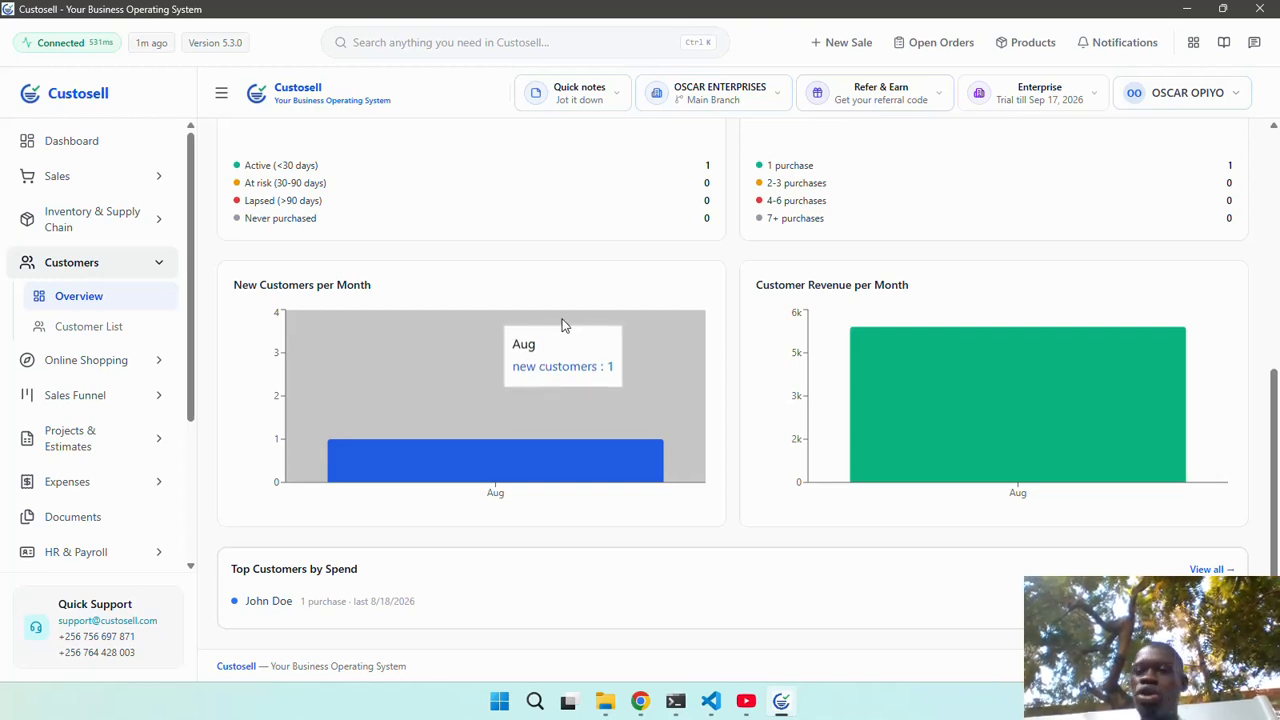
{"action": "scroll", "coordinate": [885, 281], "scroll_direction": "up", "scroll_amount": 5}
{"action": "left_click", "coordinate": [1185, 159]}
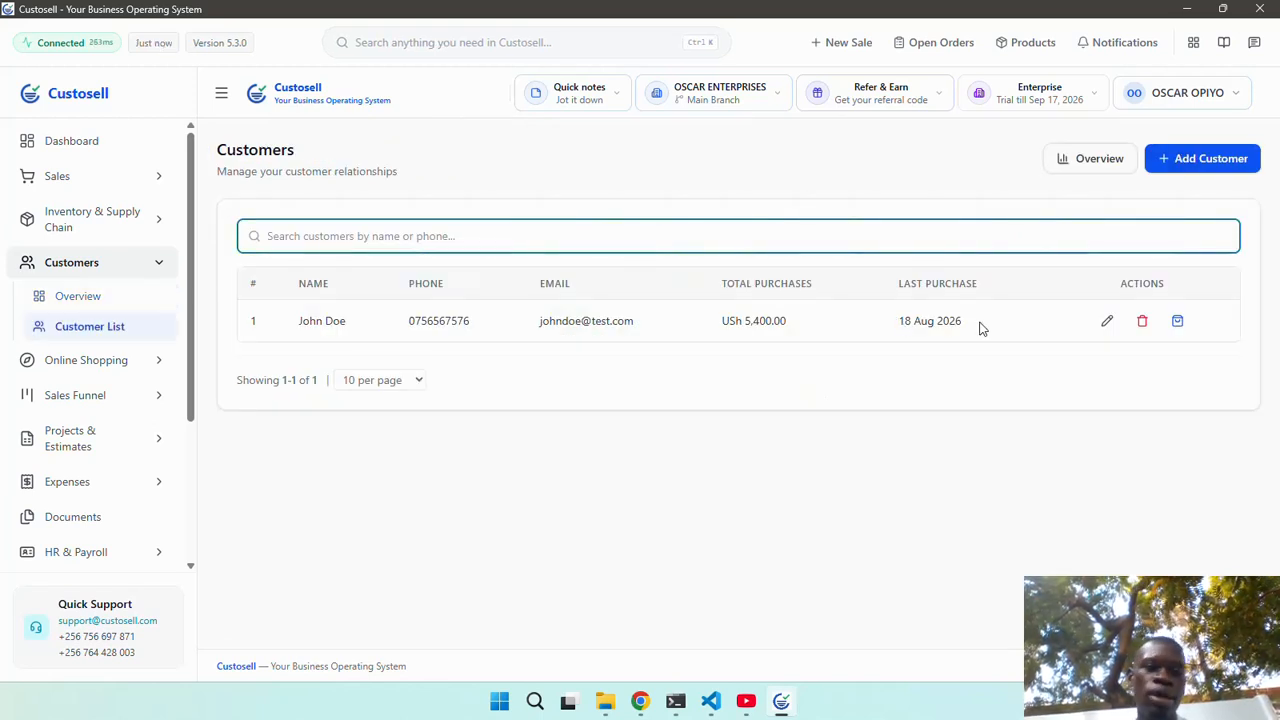
{"action": "scroll", "coordinate": [103, 365], "scroll_direction": "down", "scroll_amount": 2}
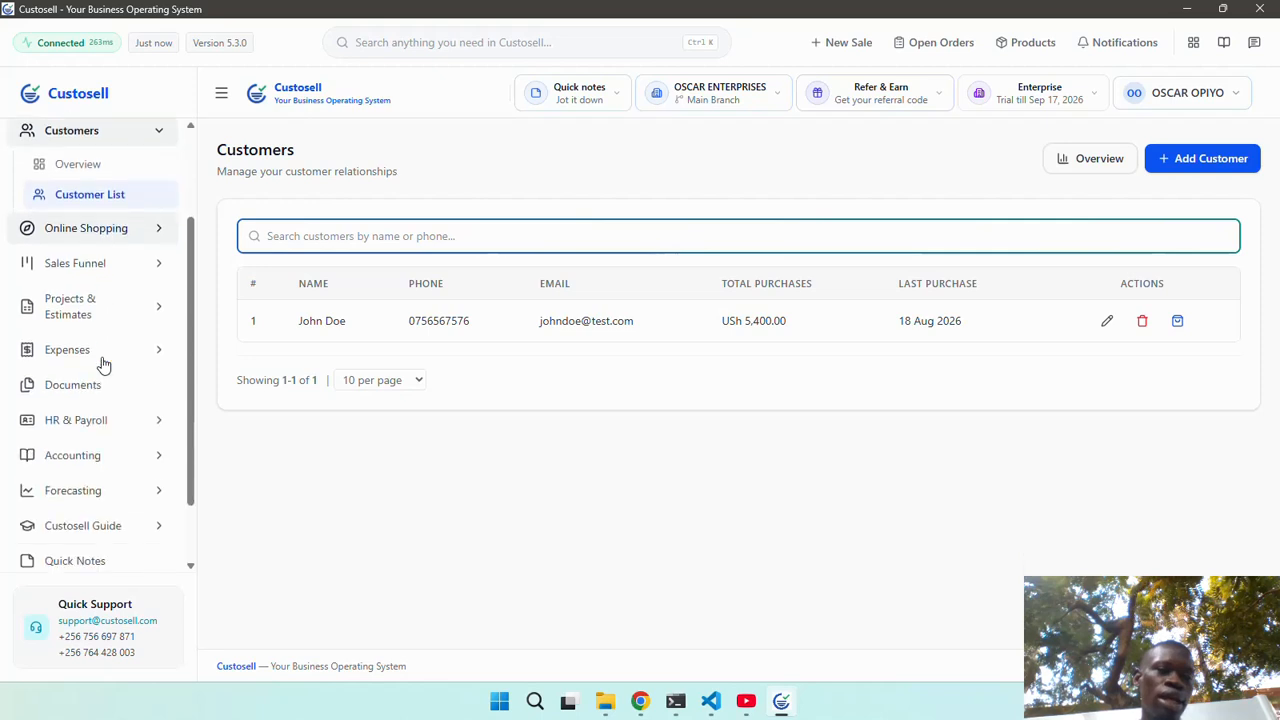
Open Online Shopping > Browse & Order, listing 2 businesses with public storefronts.
{"action": "left_click", "coordinate": [120, 234]}
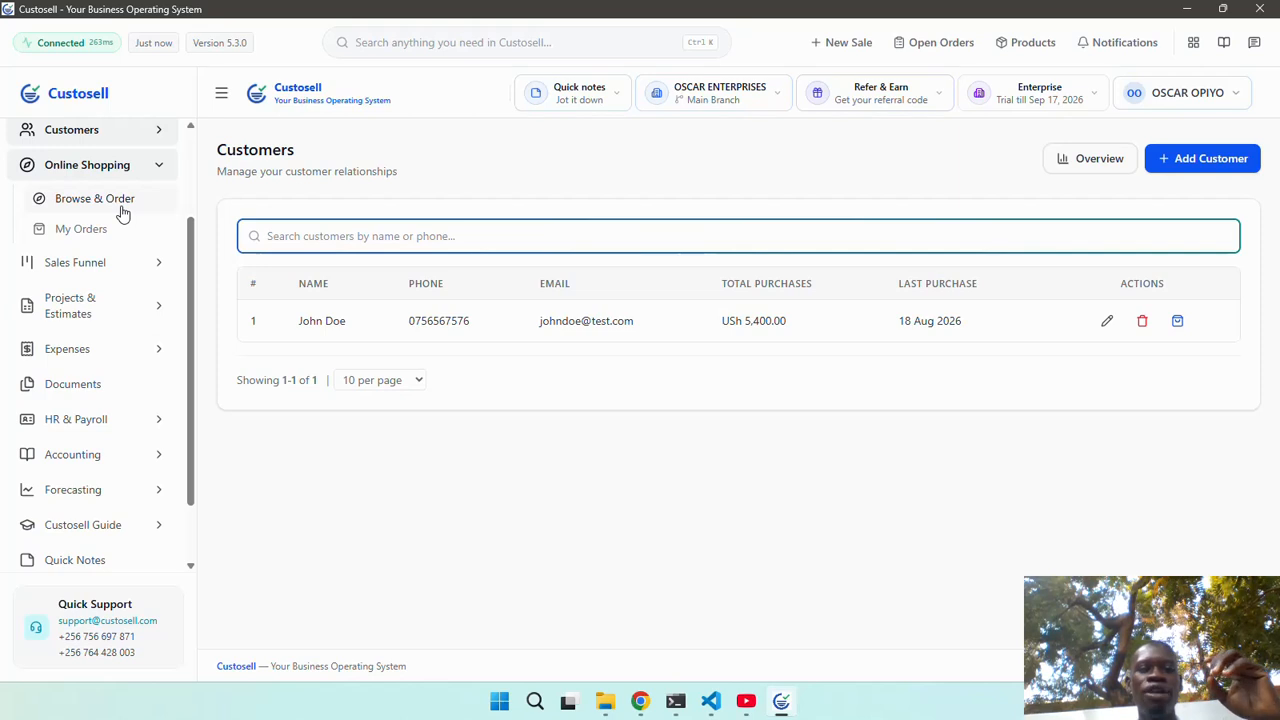
{"action": "left_click", "coordinate": [122, 214]}
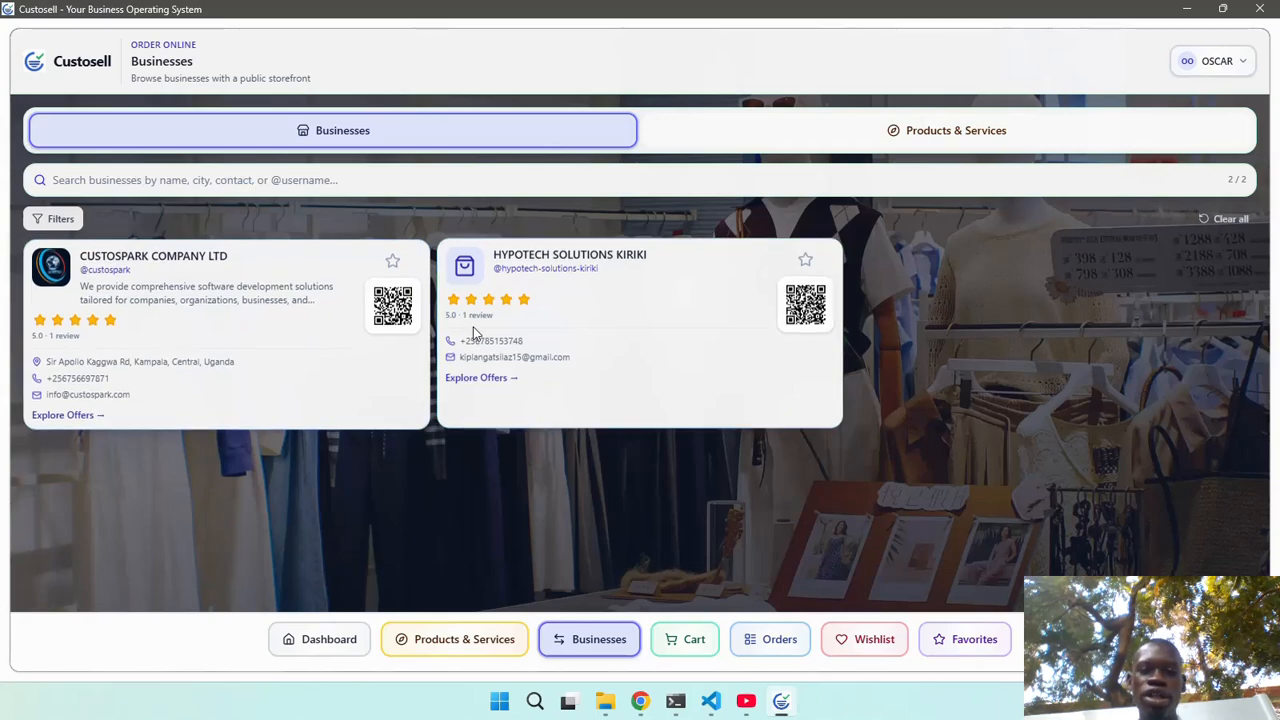
Add two screen 16 big items from Hypotech Solutions Kiriki, review the cart, then view My Orders.
{"action": "left_click", "coordinate": [491, 381]}
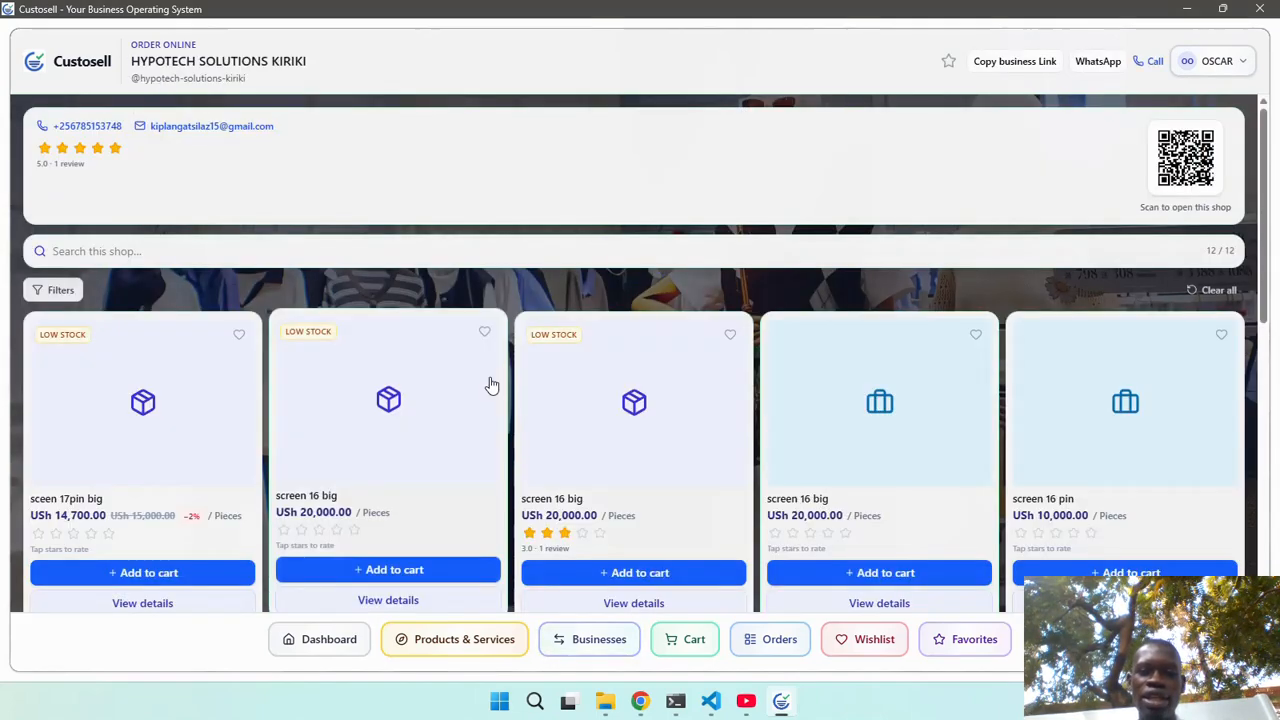
{"action": "scroll", "coordinate": [443, 443], "scroll_direction": "down", "scroll_amount": 2}
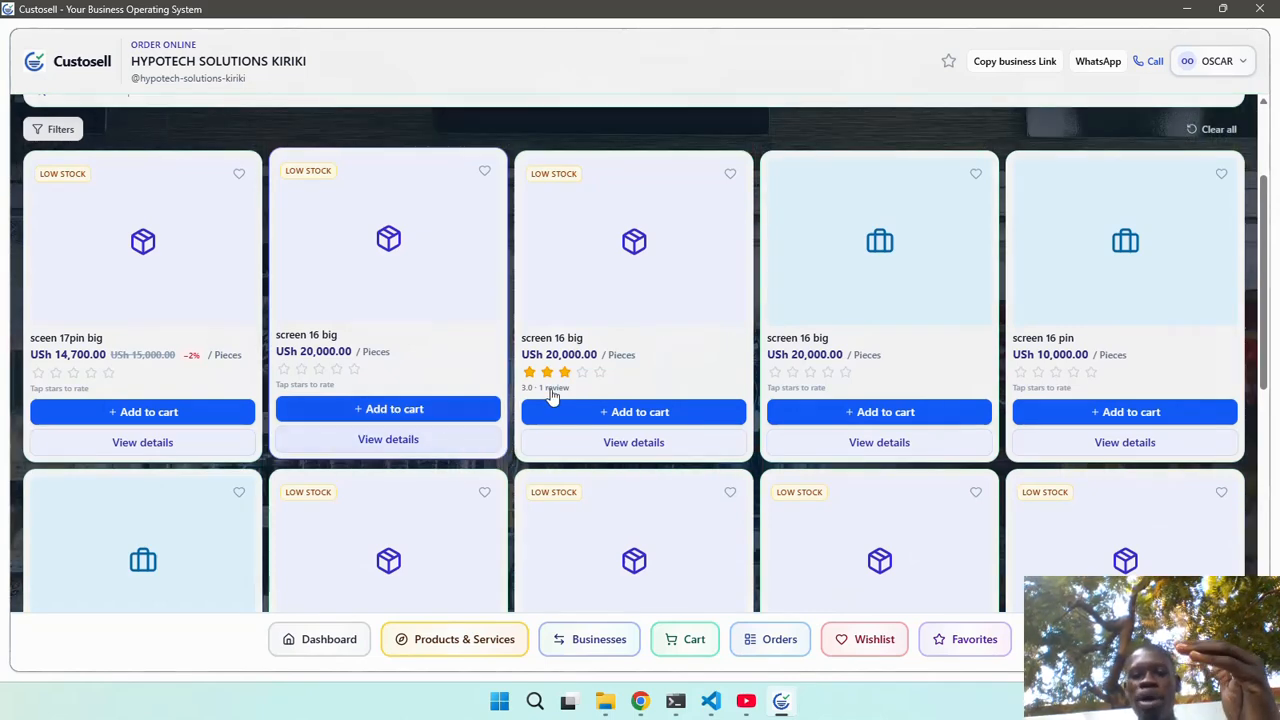
{"action": "left_click", "coordinate": [591, 412]}
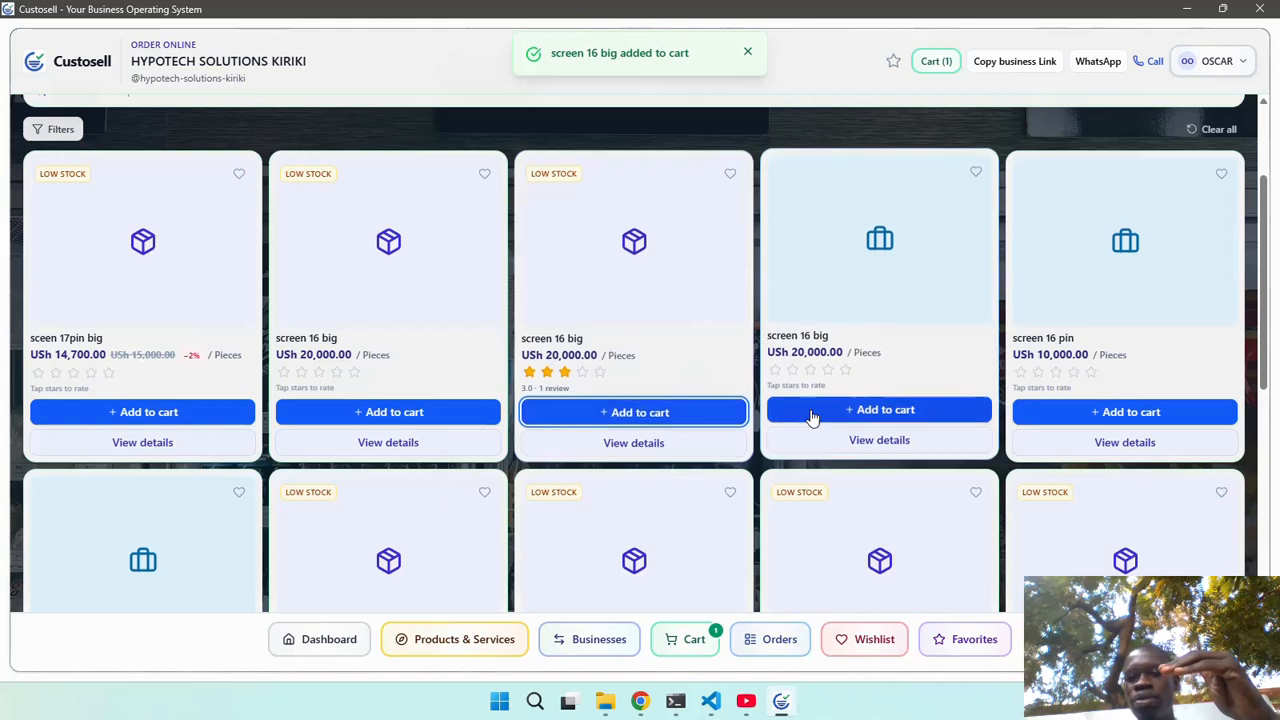
{"action": "left_click", "coordinate": [843, 414]}
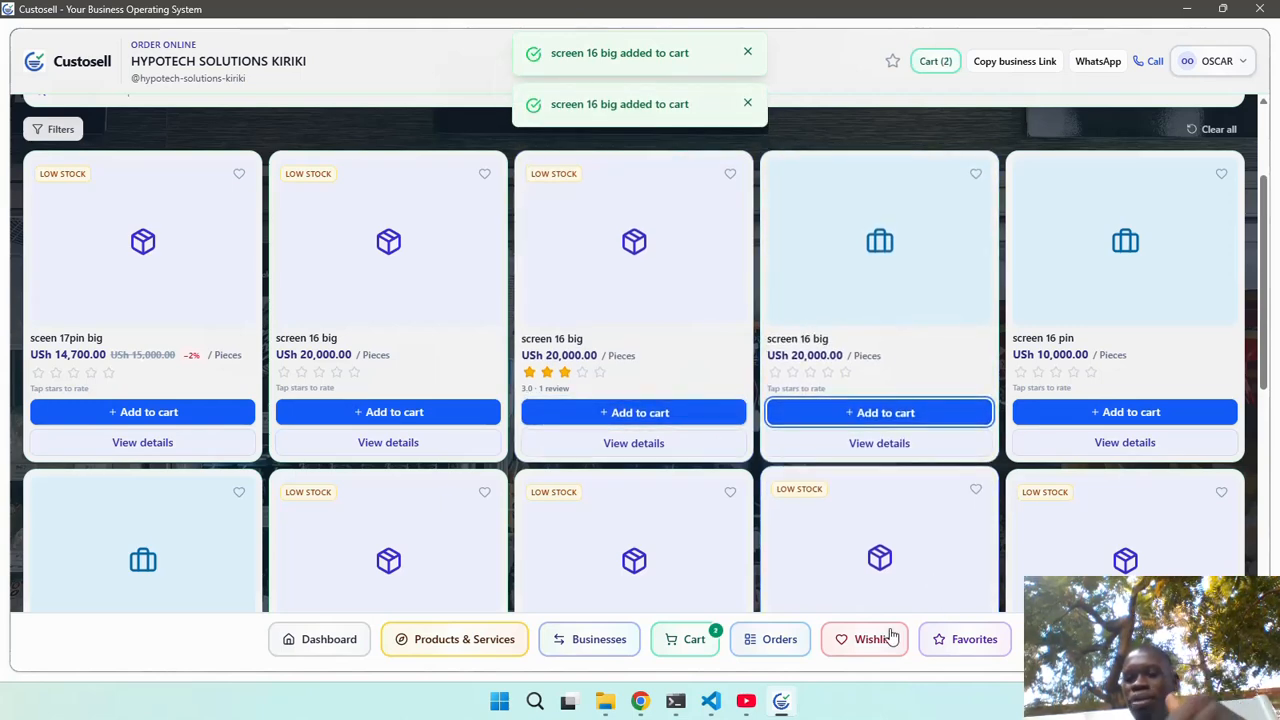
{"action": "left_click", "coordinate": [709, 643]}
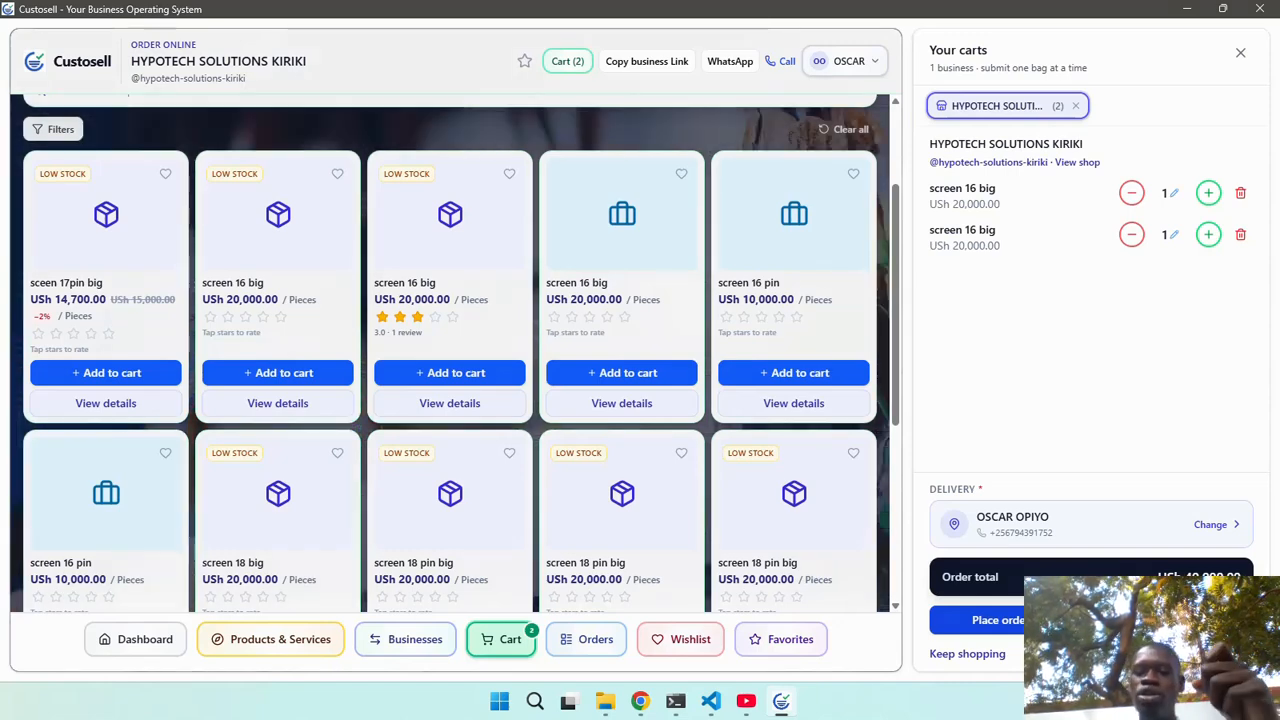
{"action": "left_click", "coordinate": [590, 639]}
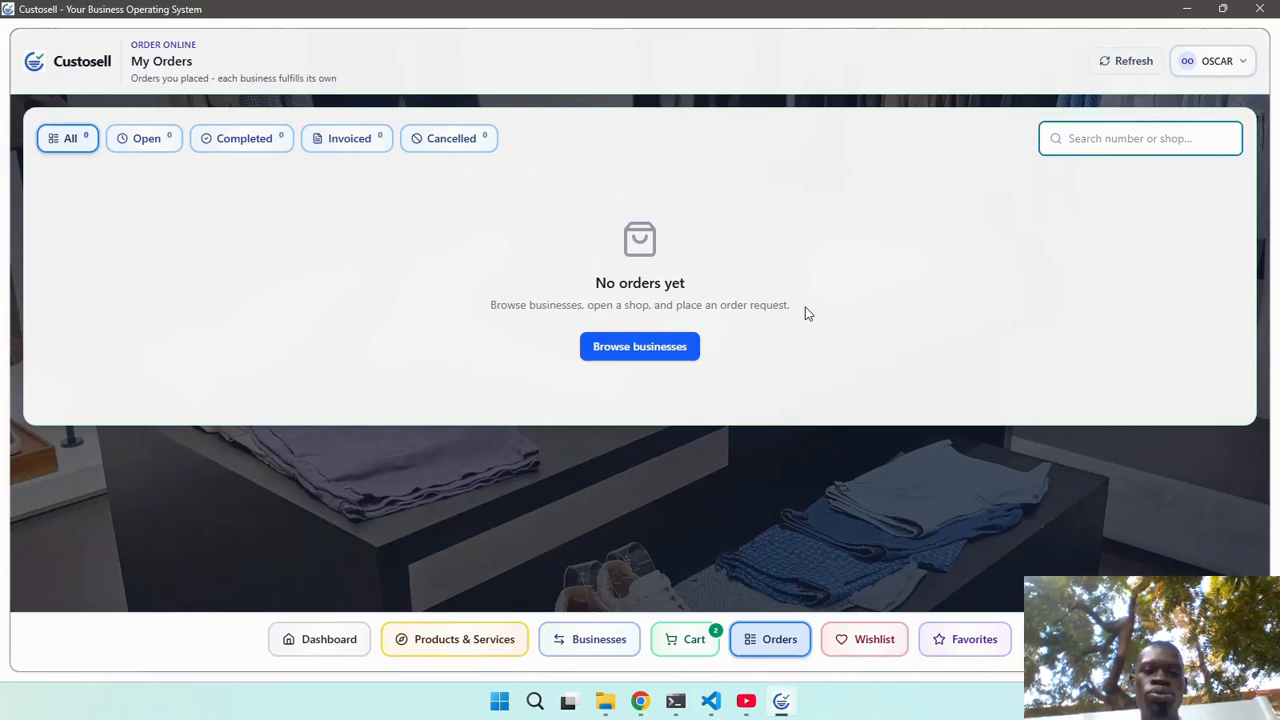
Return to the dashboard and expand the Sales Funnel and Projects & Estimates sidebar sections.
{"action": "left_click", "coordinate": [329, 638]}
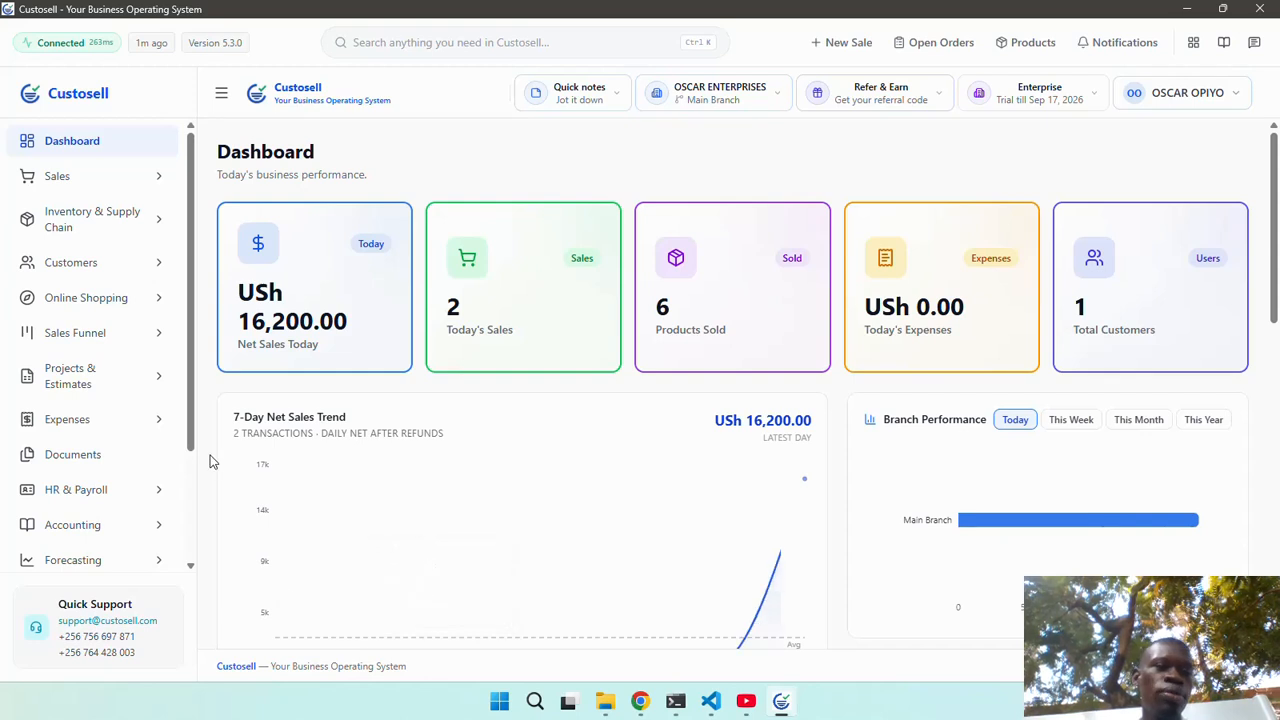
{"action": "scroll", "coordinate": [103, 331], "scroll_direction": "down", "scroll_amount": 1}
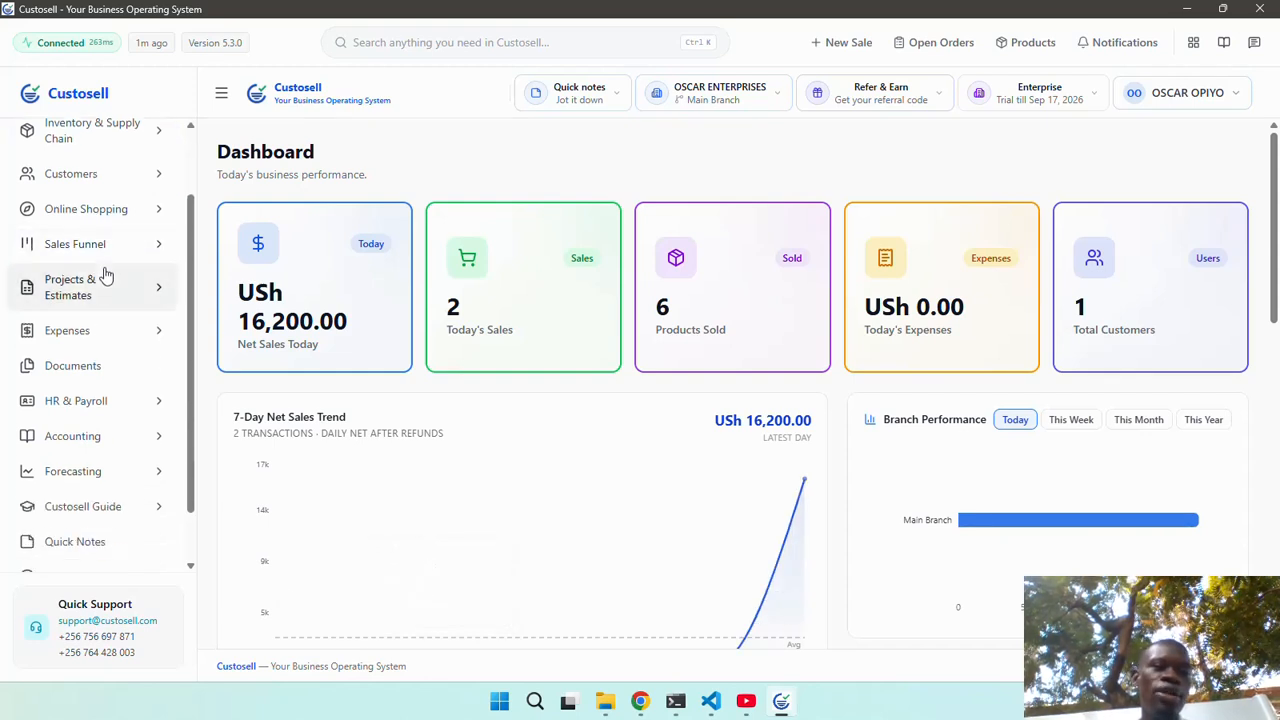
{"action": "left_click", "coordinate": [110, 254]}
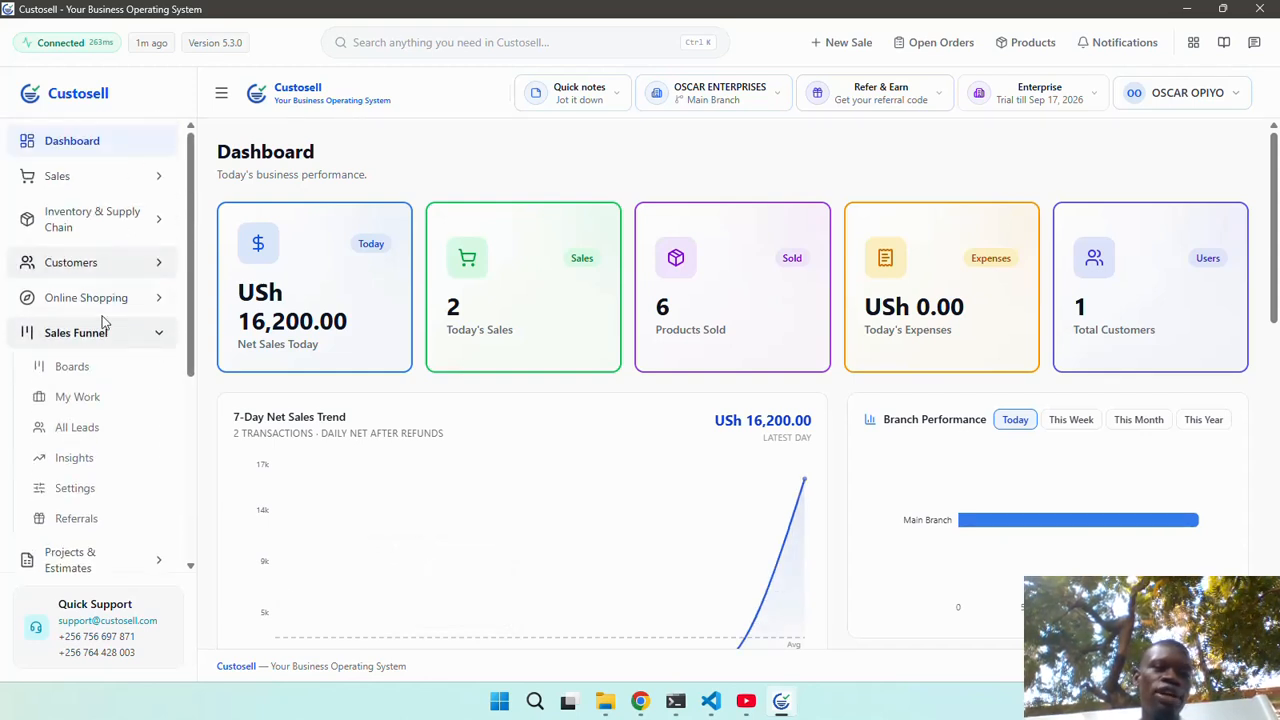
{"action": "scroll", "coordinate": [100, 330], "scroll_direction": "down", "scroll_amount": 2}
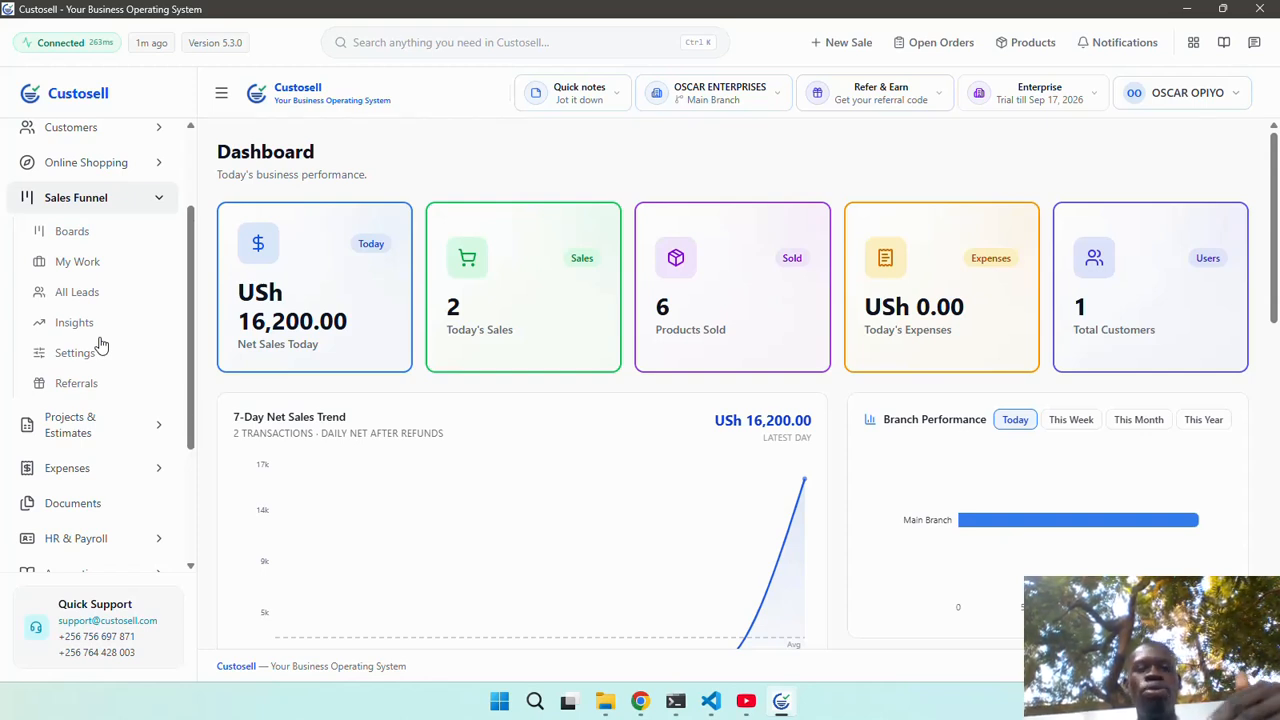
{"action": "scroll", "coordinate": [101, 344], "scroll_direction": "down", "scroll_amount": 1}
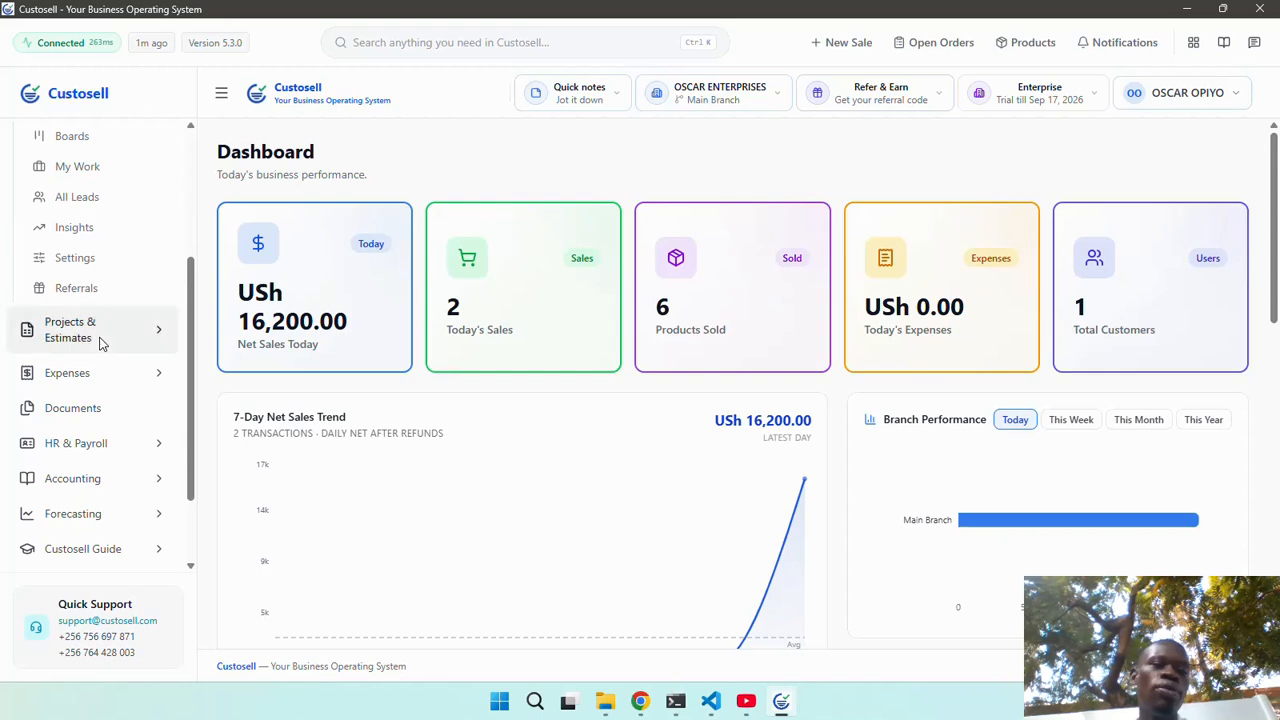
{"action": "left_click", "coordinate": [106, 320]}
{"action": "scroll", "coordinate": [106, 323], "scroll_direction": "up", "scroll_amount": 3}
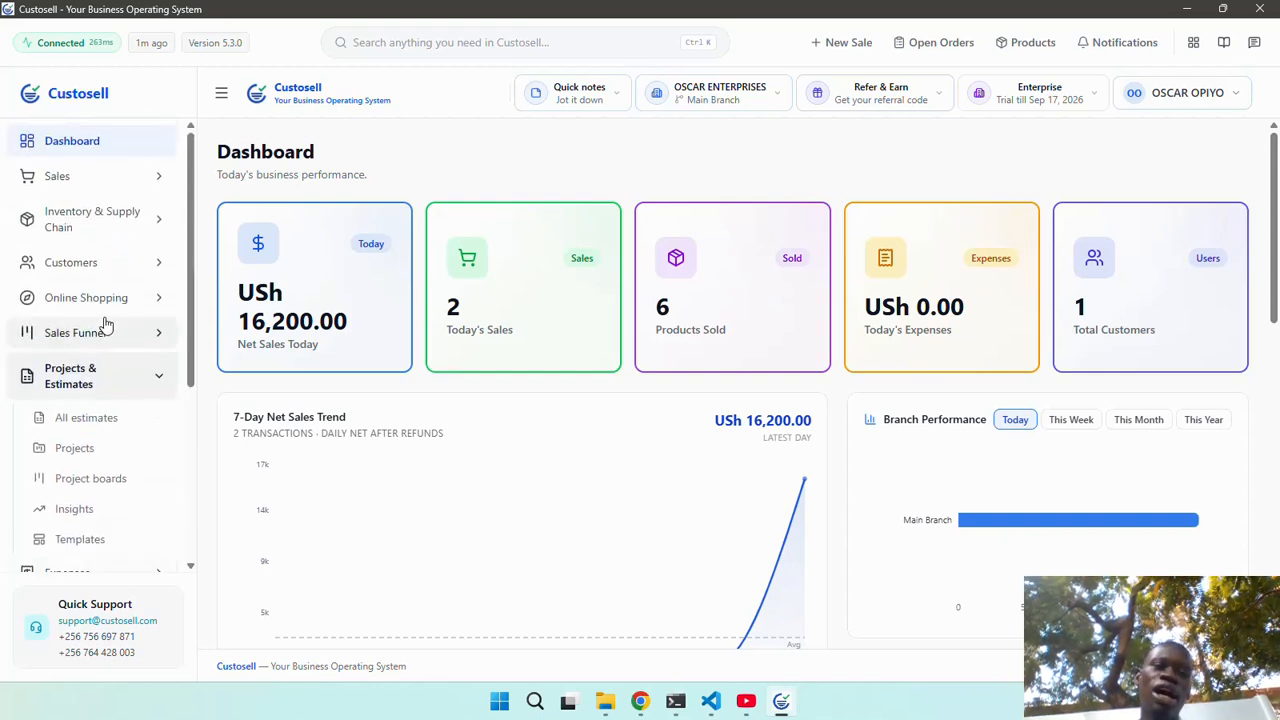
{"action": "scroll", "coordinate": [106, 323], "scroll_direction": "down", "scroll_amount": 1}
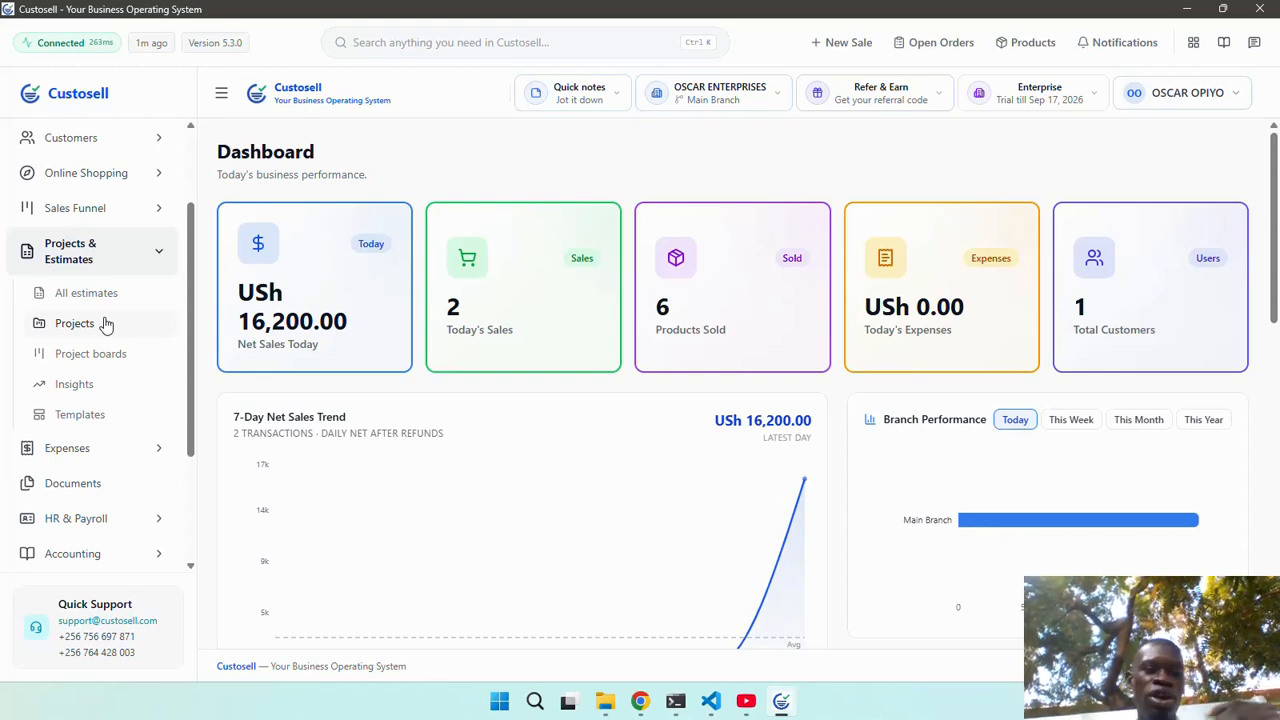
{"action": "scroll", "coordinate": [106, 323], "scroll_direction": "down", "scroll_amount": 2}
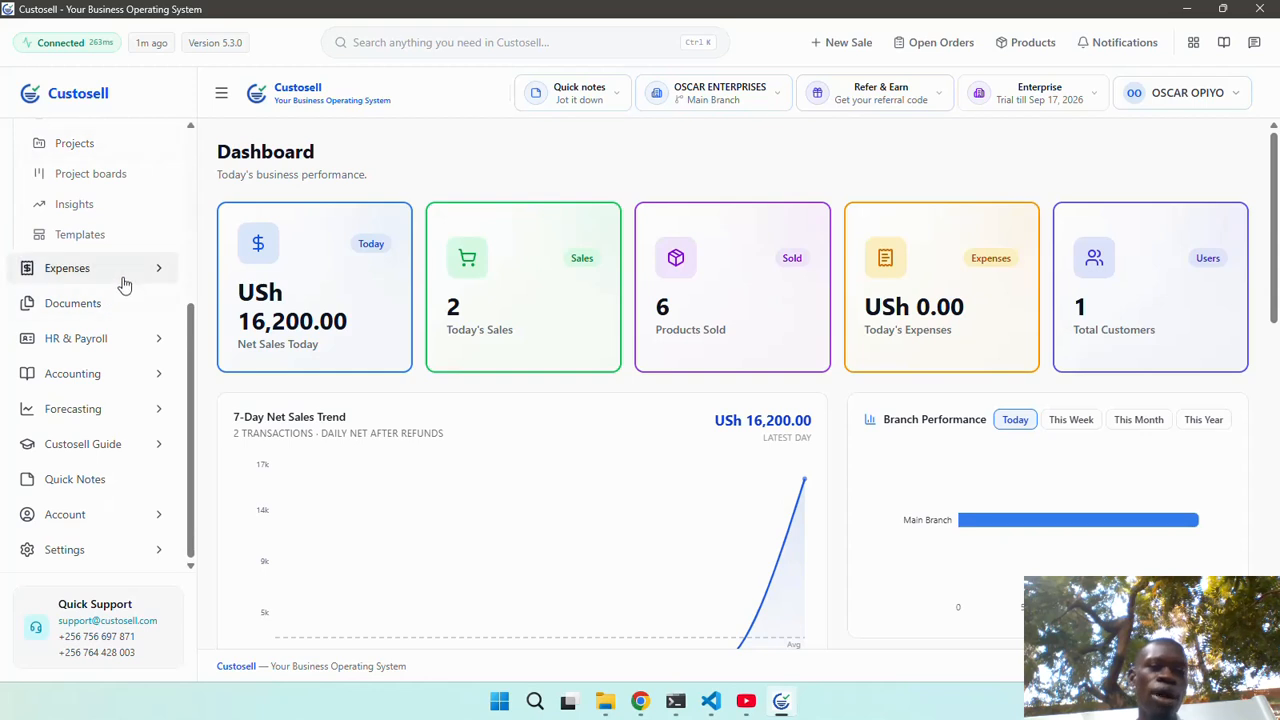
Open Expenses > Overview, showing no expenses this month, then go to the Documents cabinets.
{"action": "left_click", "coordinate": [121, 280]}
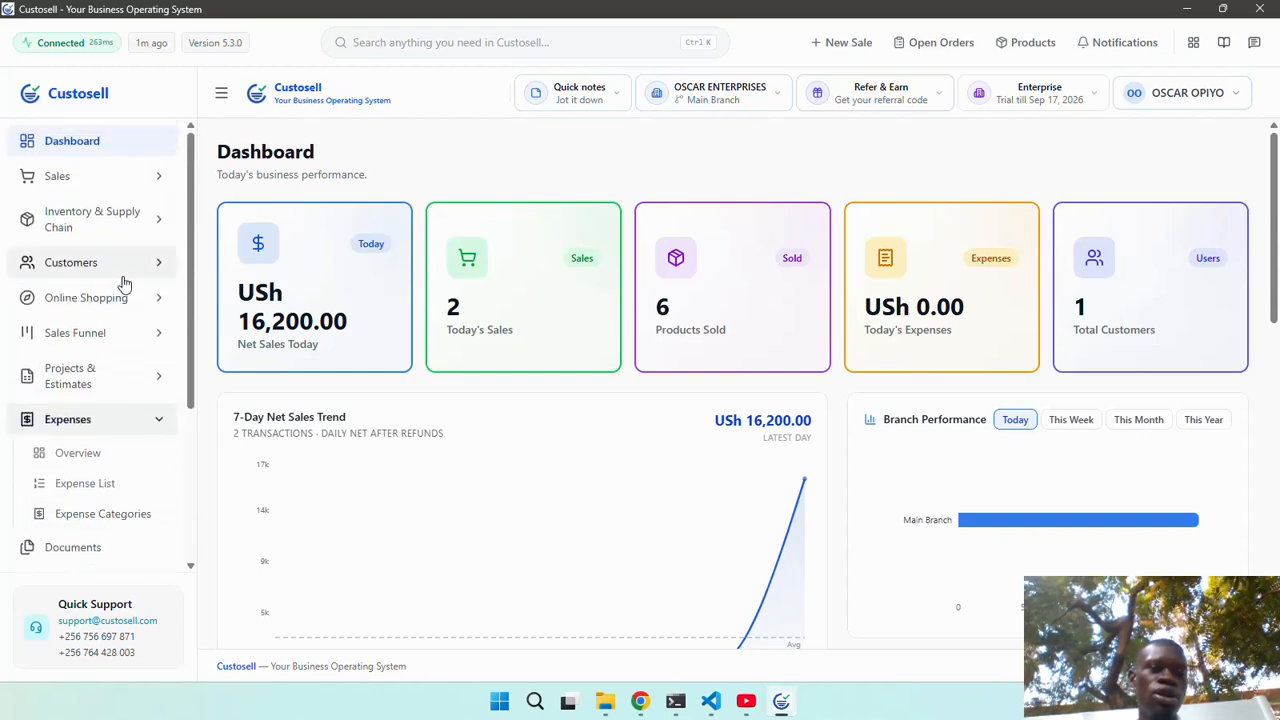
{"action": "scroll", "coordinate": [100, 382], "scroll_direction": "down", "scroll_amount": 2}
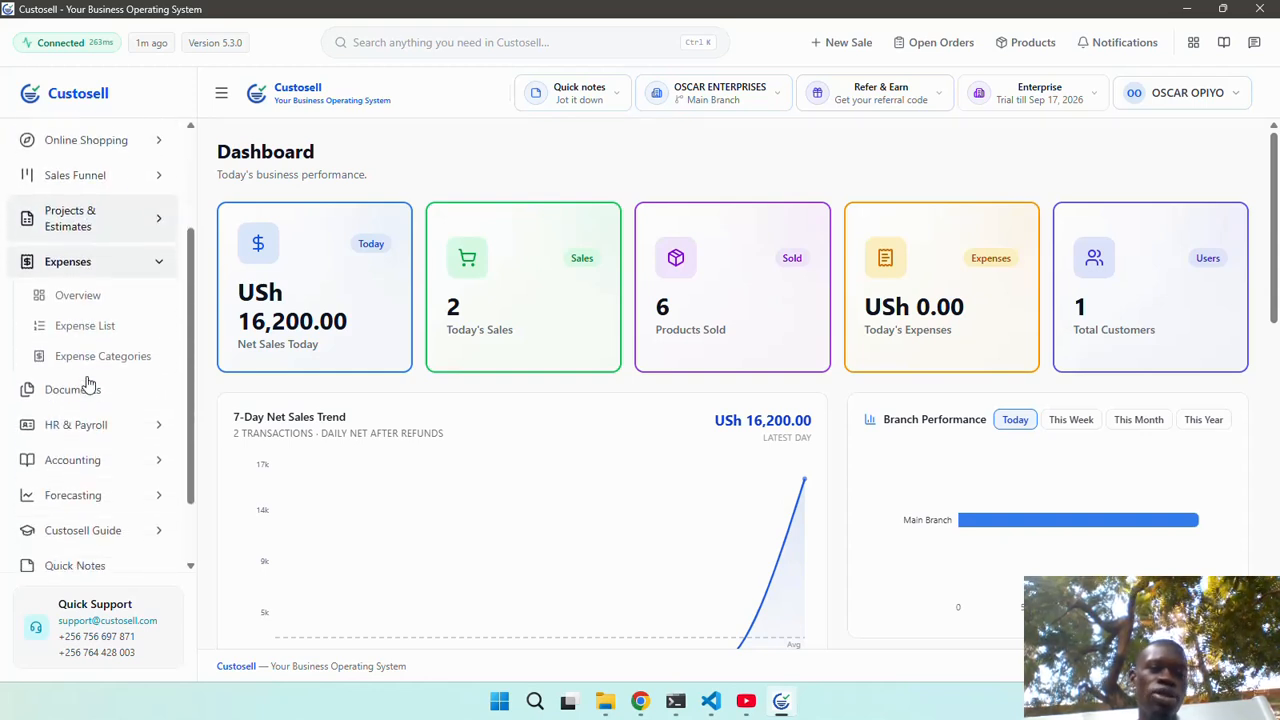
{"action": "left_click", "coordinate": [106, 298]}
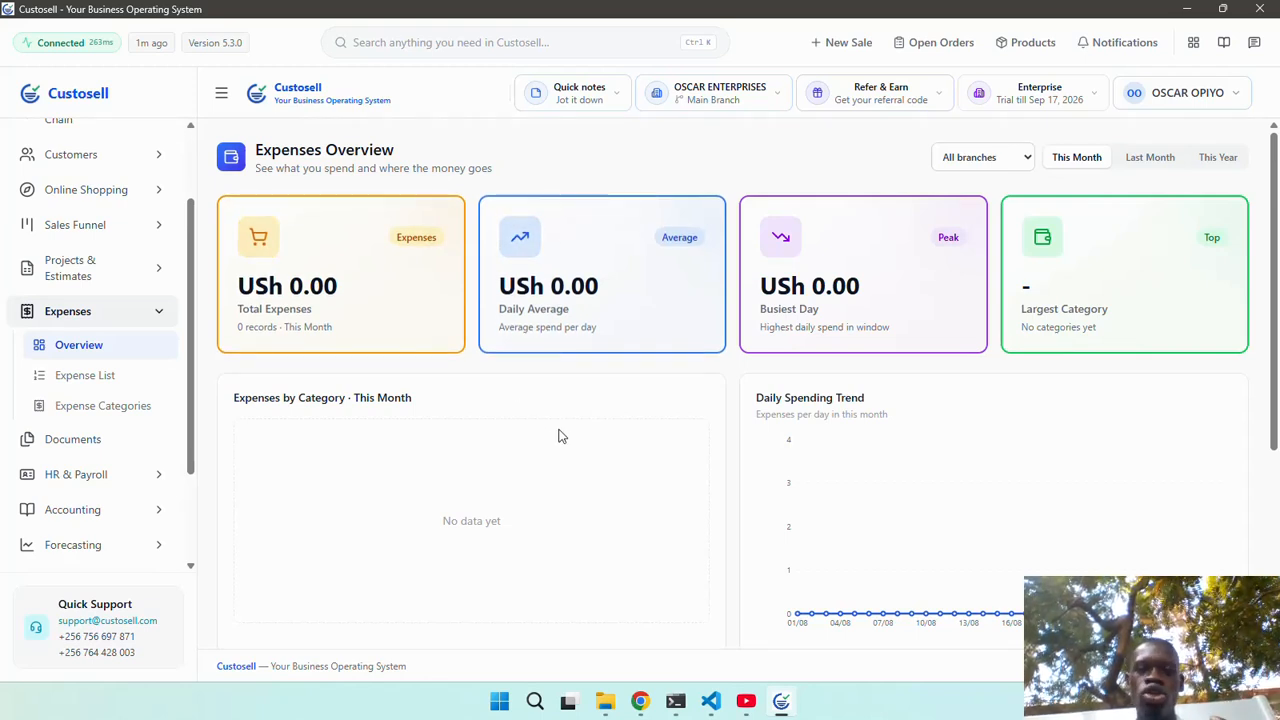
{"action": "scroll", "coordinate": [558, 436], "scroll_direction": "down", "scroll_amount": 1}
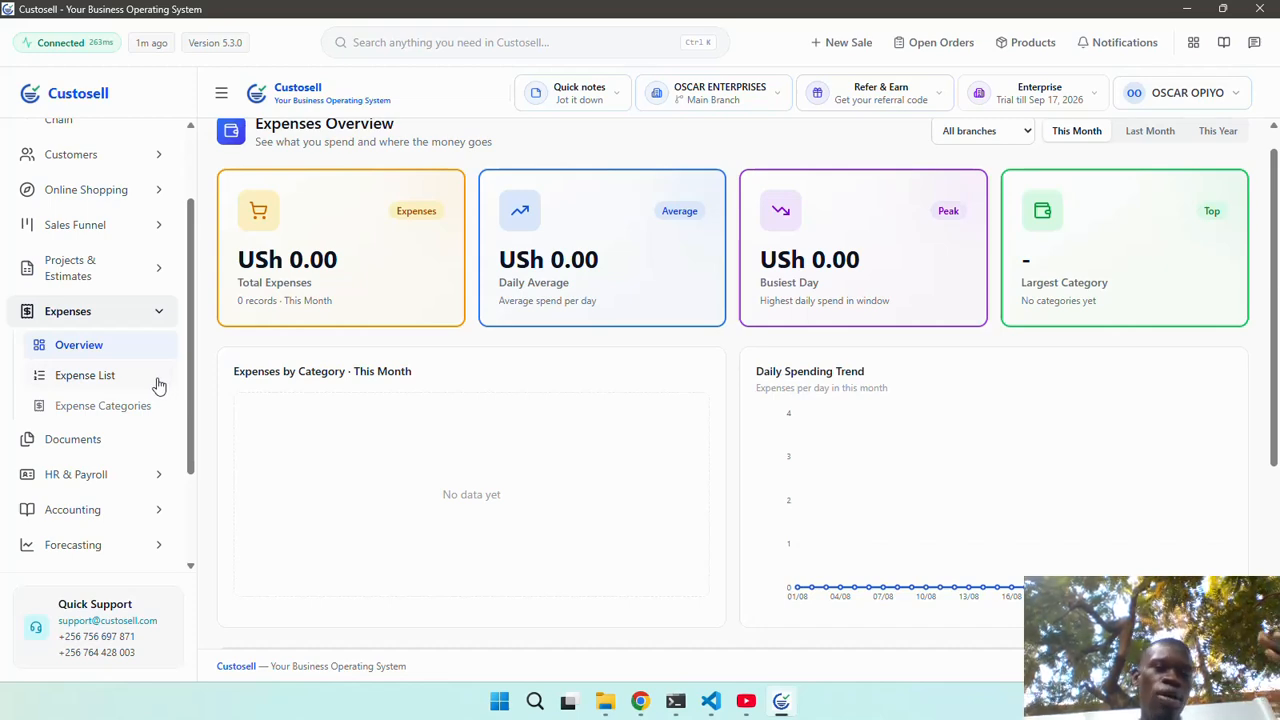
{"action": "scroll", "coordinate": [157, 386], "scroll_direction": "down", "scroll_amount": 3}
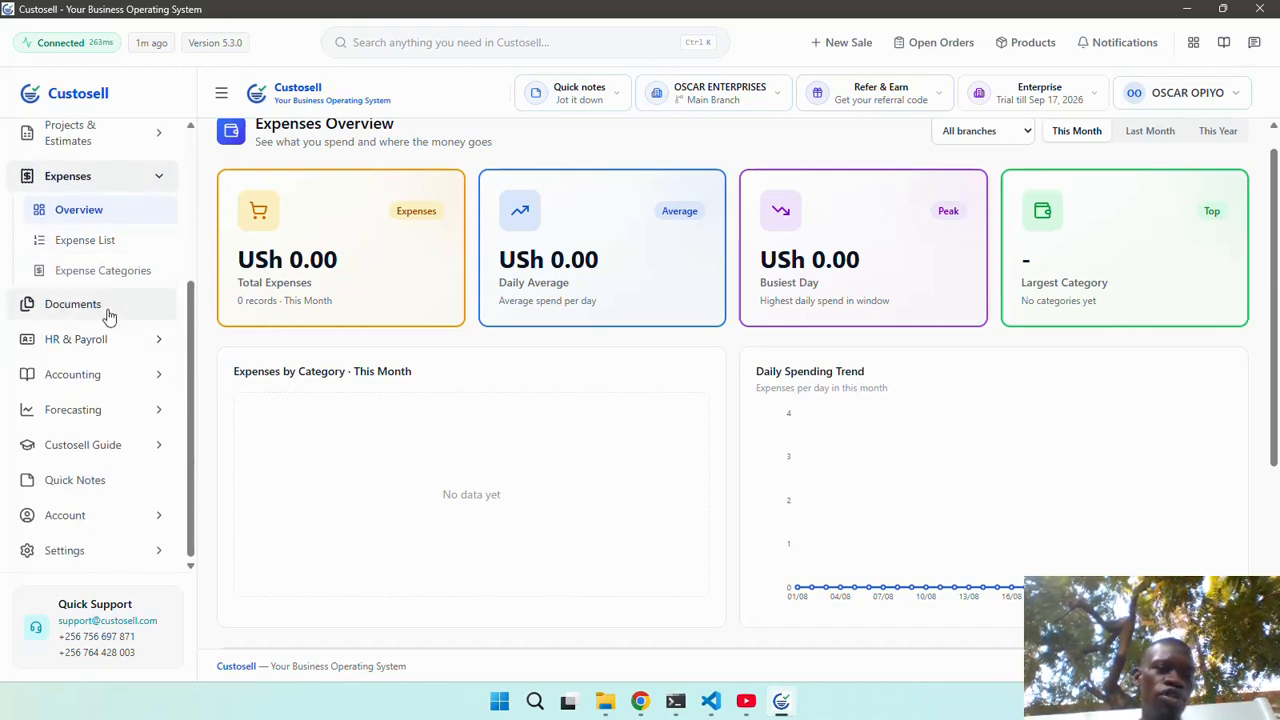
{"action": "left_click", "coordinate": [109, 316]}
Scroll the cabinets and open Legal & Compliance, whose vault is empty.
{"action": "scroll", "coordinate": [440, 423], "scroll_direction": "down", "scroll_amount": 2}
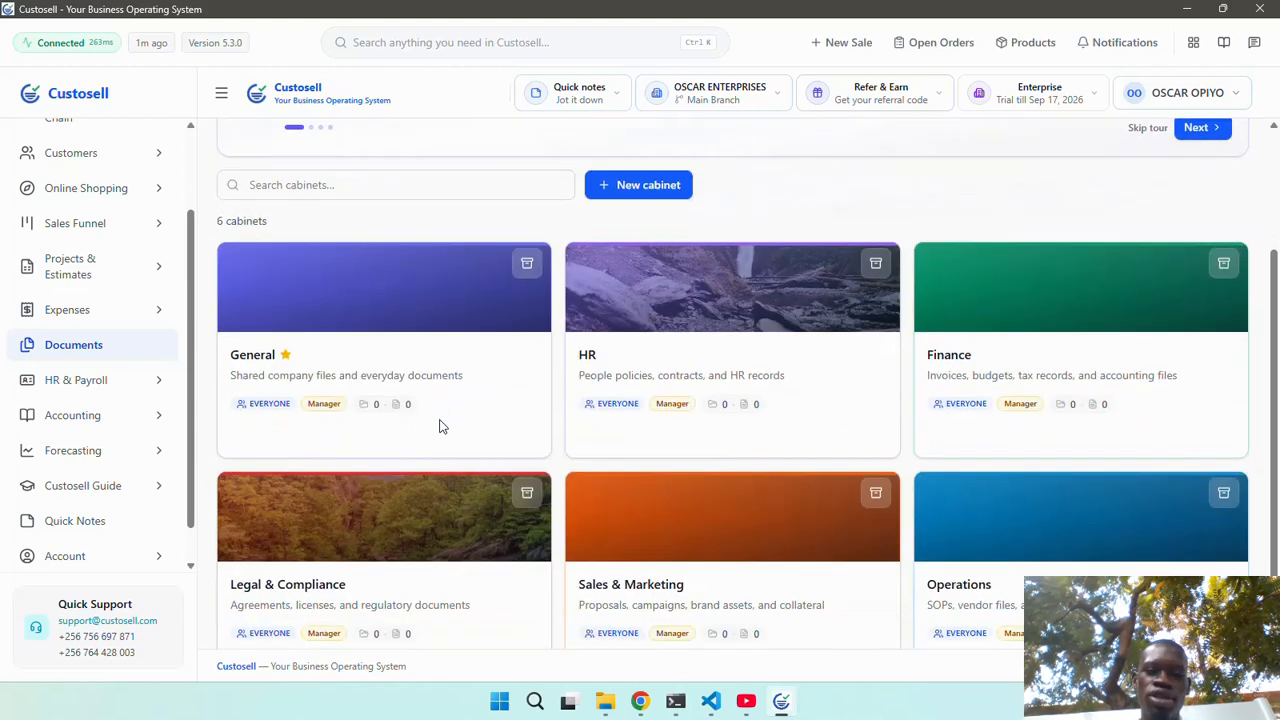
{"action": "scroll", "coordinate": [431, 506], "scroll_direction": "down", "scroll_amount": 1}
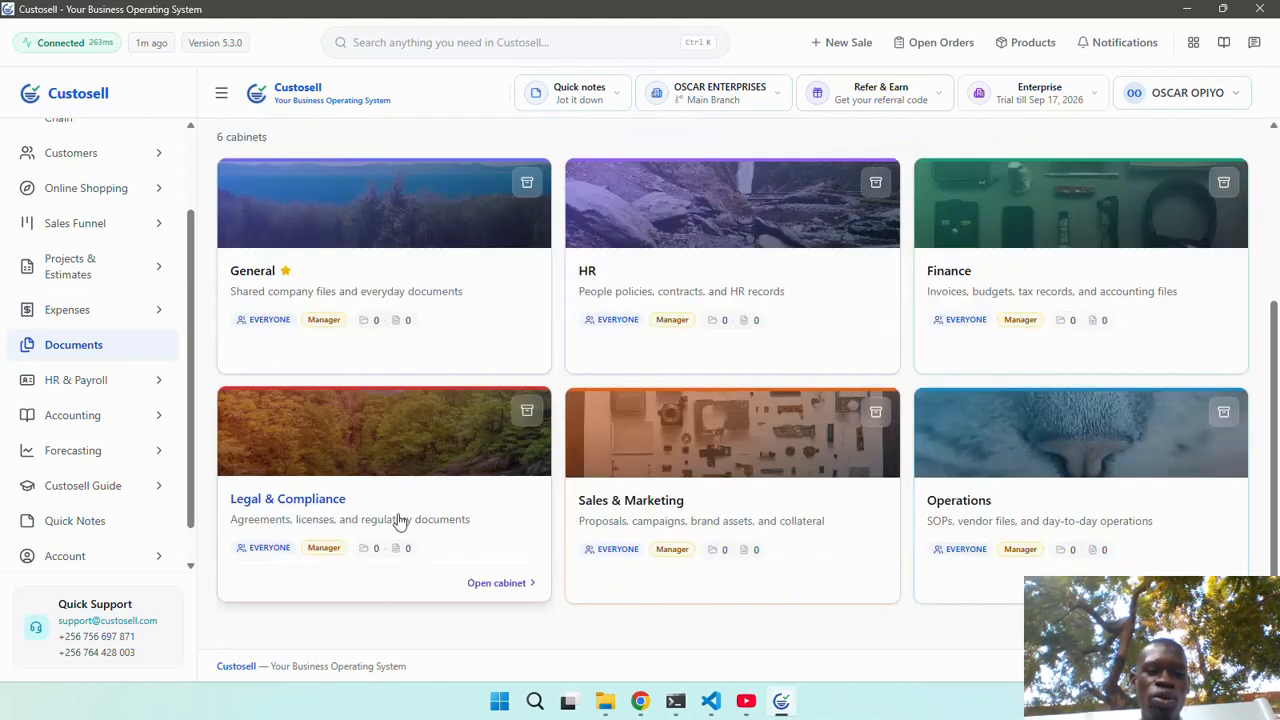
{"action": "left_click", "coordinate": [415, 509]}
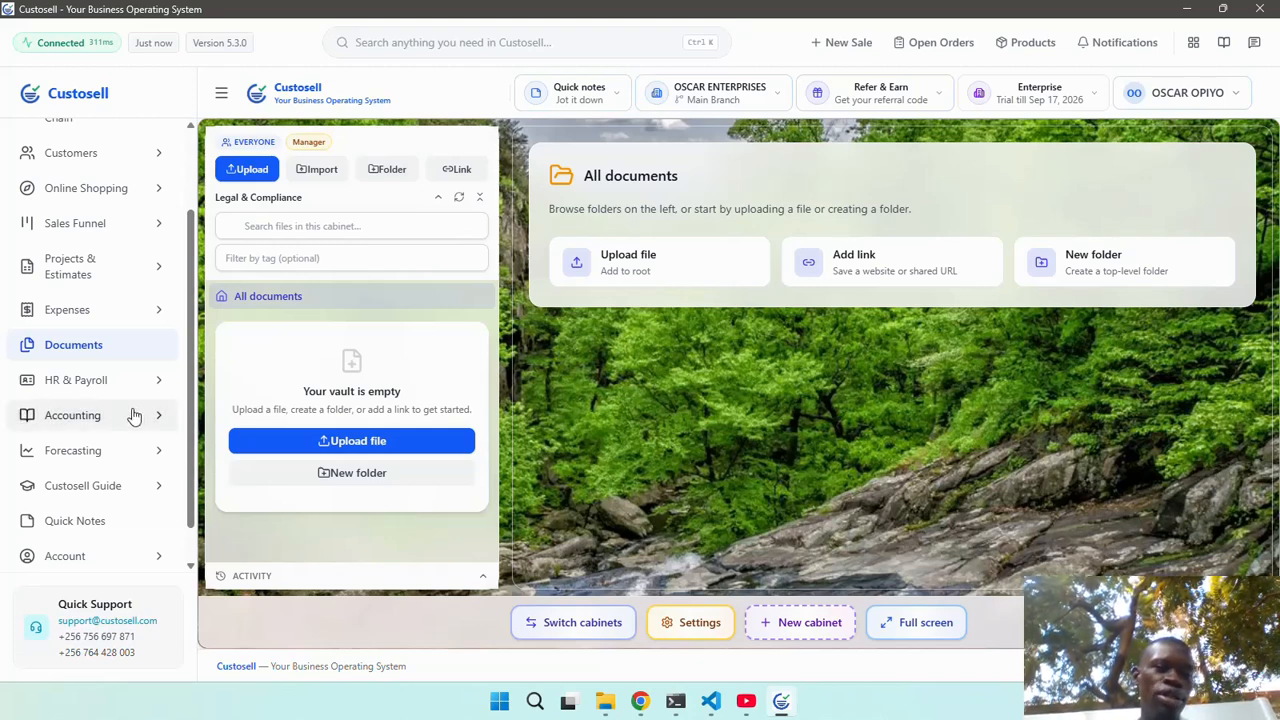
Expand HR & Payroll, then Accounting, listing Financial Ratios, Chart of Accounts and Journal Entries.
{"action": "left_click", "coordinate": [80, 381]}
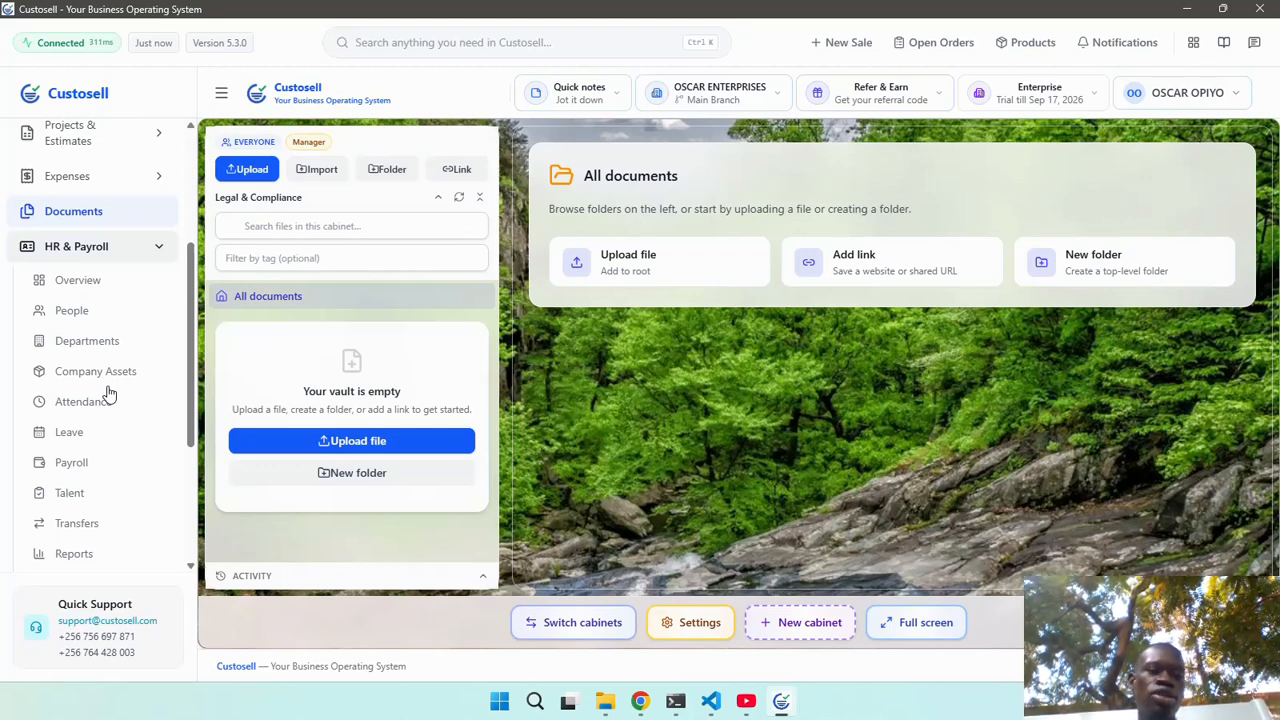
{"action": "scroll", "coordinate": [110, 393], "scroll_direction": "down", "scroll_amount": 3}
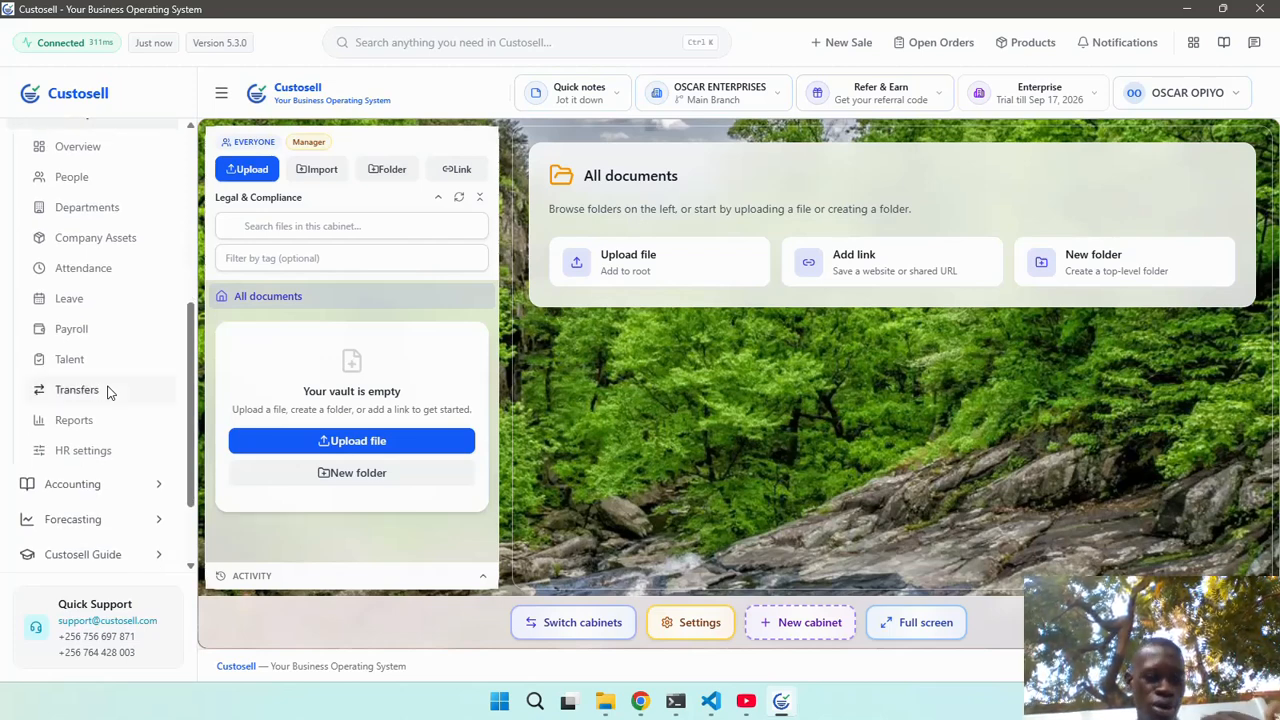
{"action": "scroll", "coordinate": [110, 392], "scroll_direction": "down", "scroll_amount": 2}
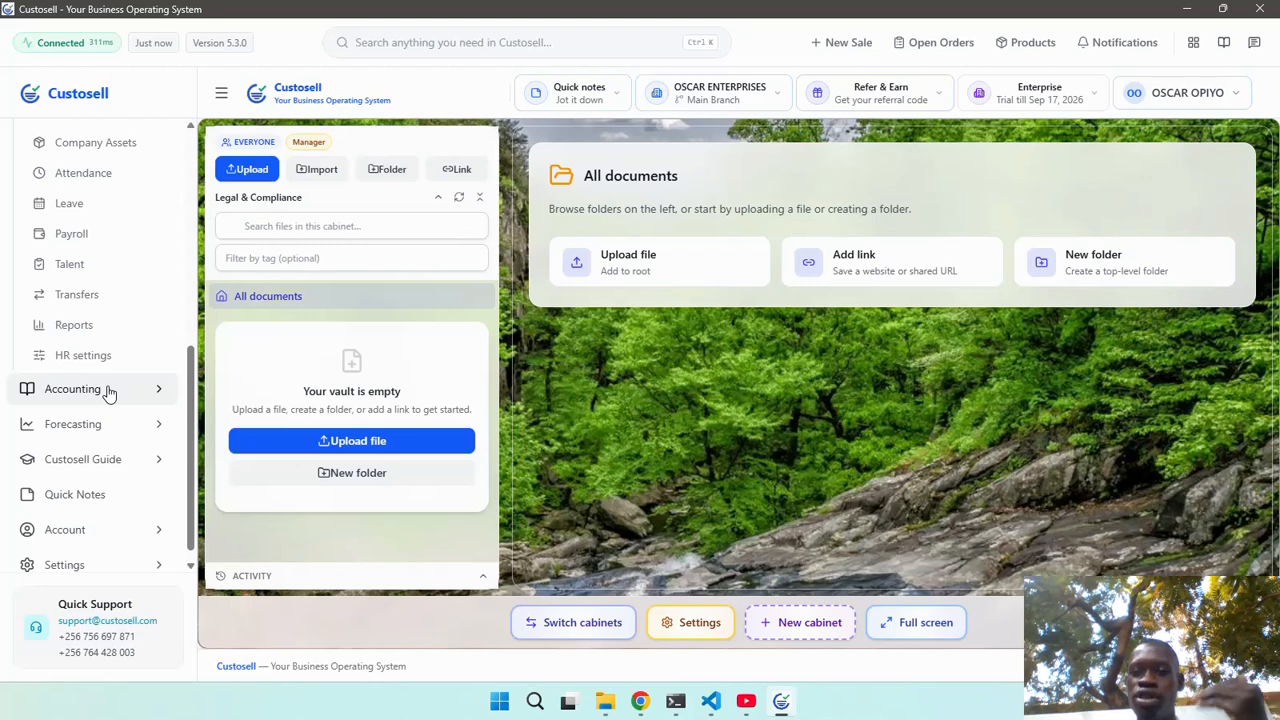
{"action": "scroll", "coordinate": [109, 393], "scroll_direction": "down", "scroll_amount": 1}
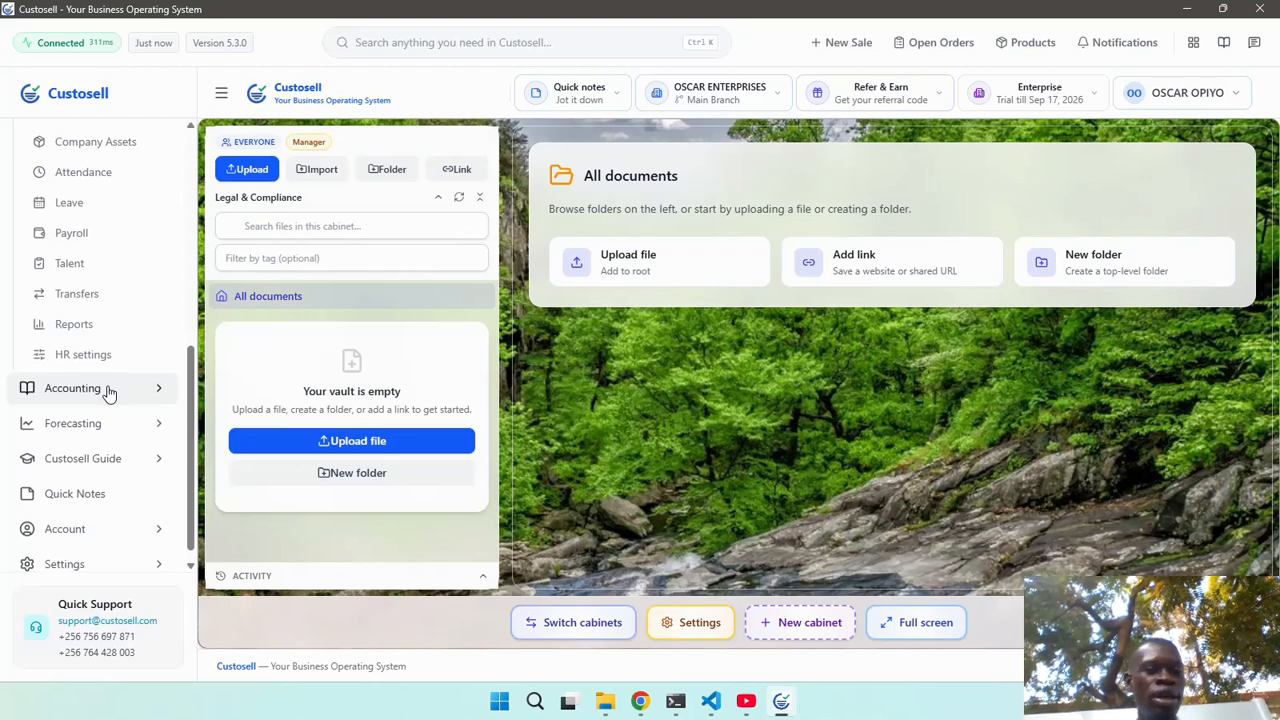
{"action": "left_click", "coordinate": [110, 377]}
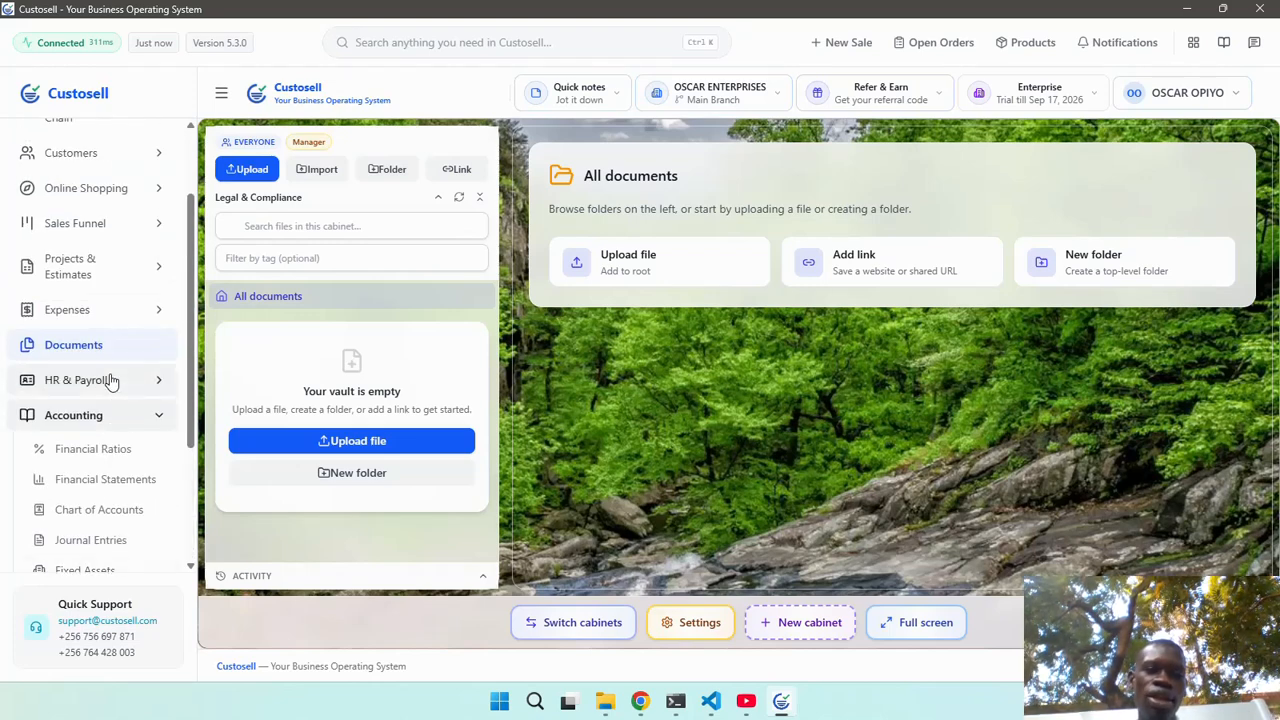
{"action": "scroll", "coordinate": [111, 381], "scroll_direction": "down", "scroll_amount": 3}
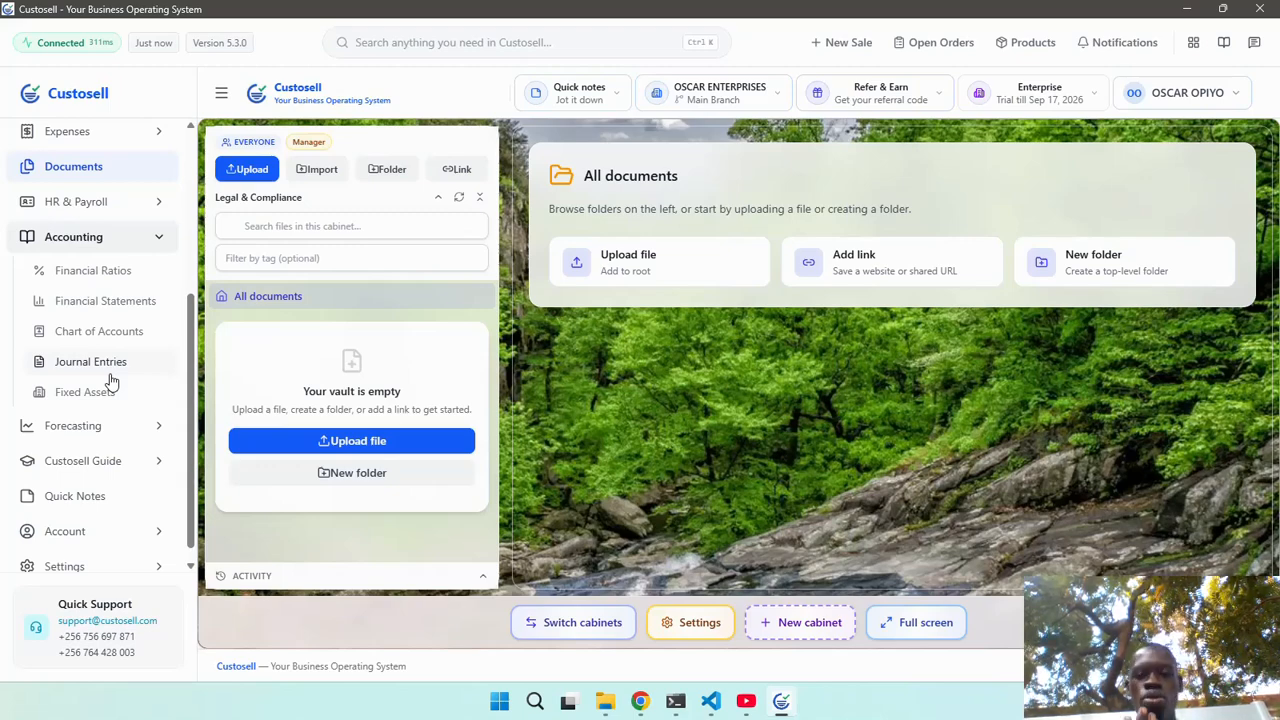
Open Financial Ratios for August 2026 (100.0% margins), then expand Forecasting and Custosell Guide.
{"action": "left_click", "coordinate": [110, 271]}
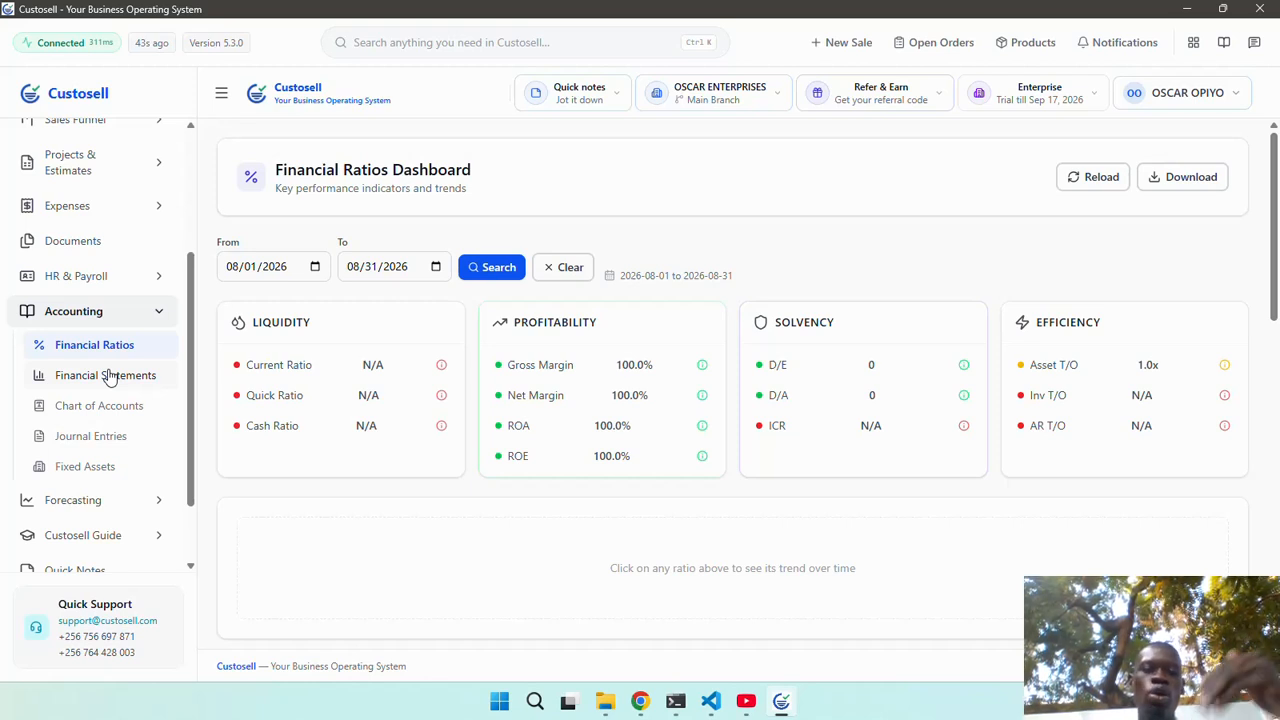
{"action": "scroll", "coordinate": [109, 376], "scroll_direction": "down", "scroll_amount": 2}
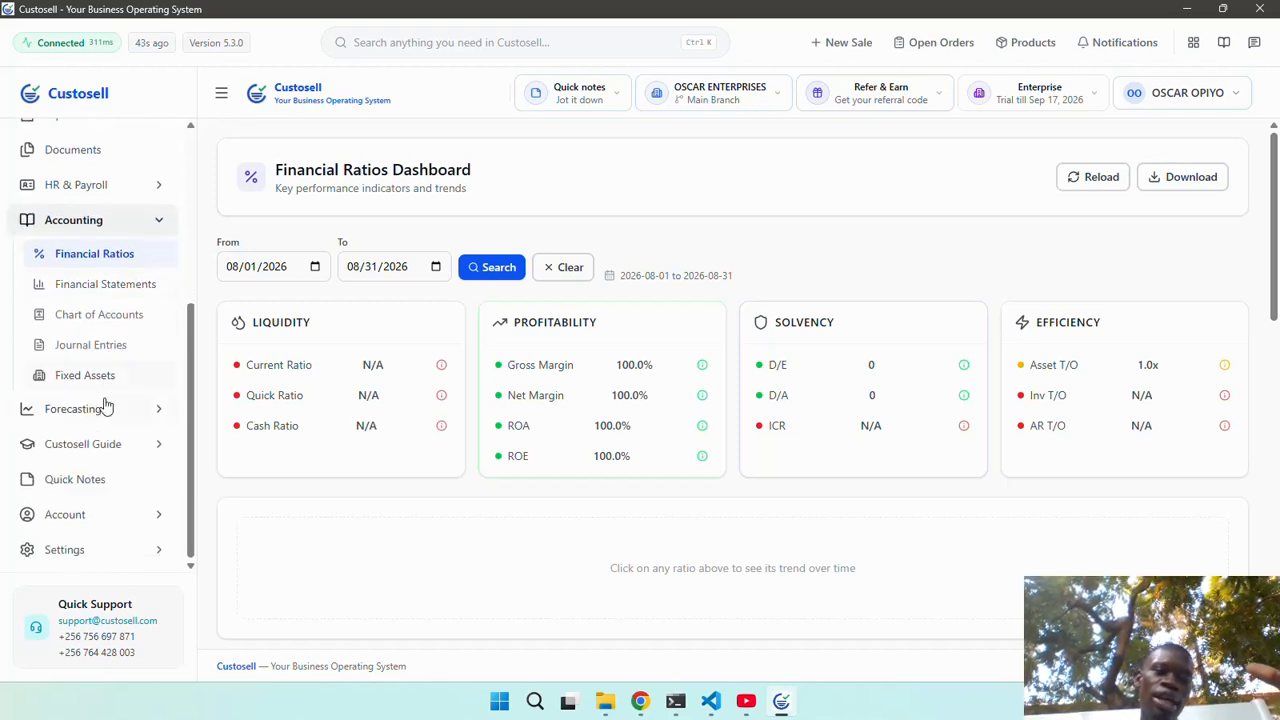
{"action": "left_click", "coordinate": [73, 409]}
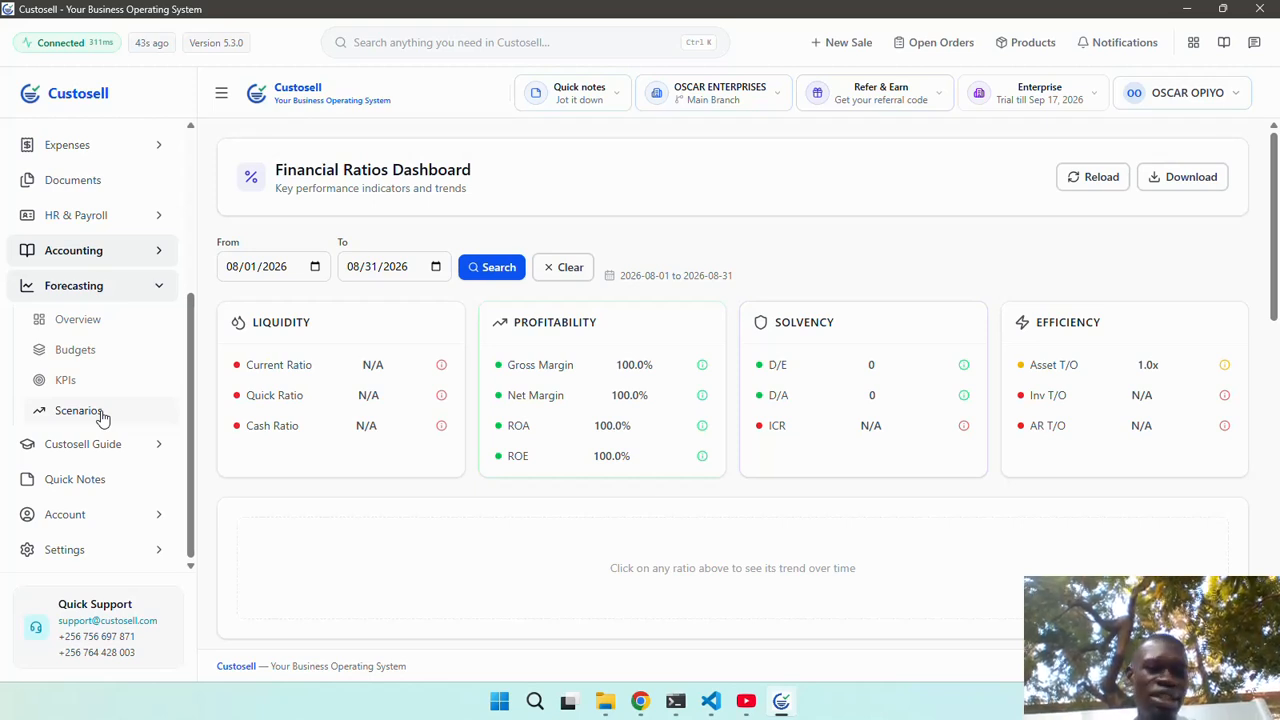
{"action": "left_click", "coordinate": [92, 445]}
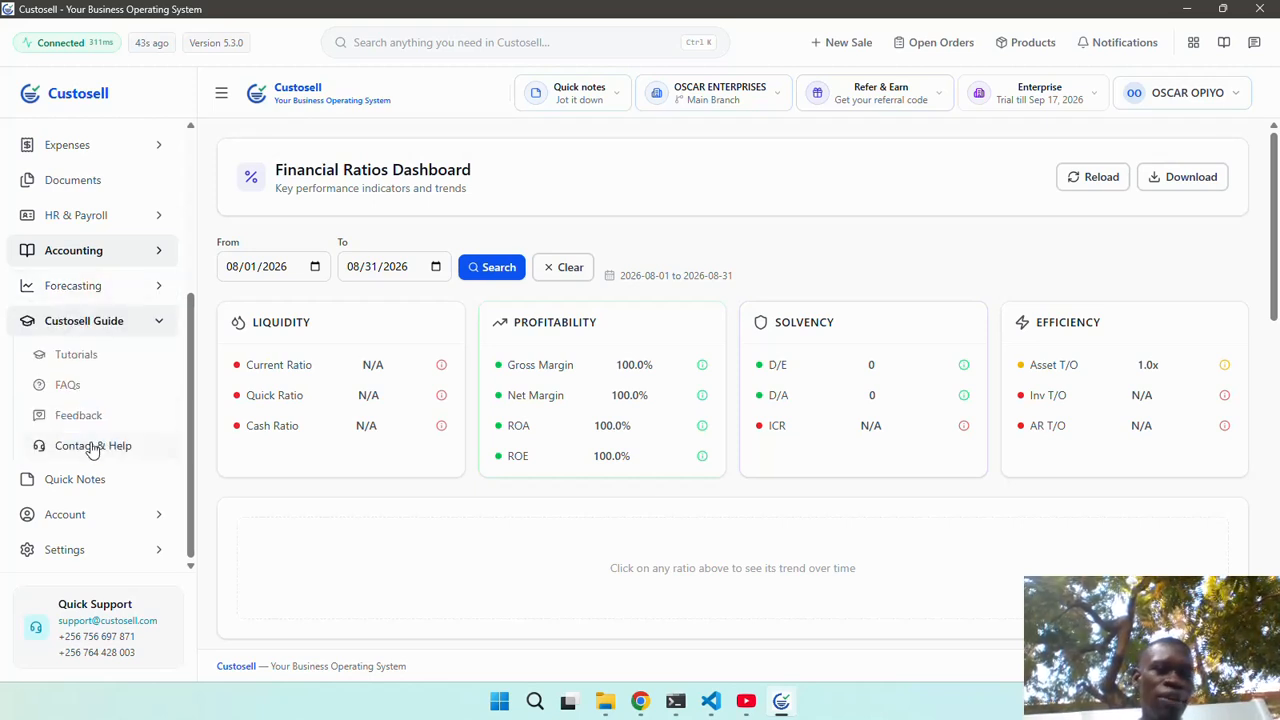
Look over the Tutorials page's single tutorial, then go to the empty Quick notes page.
{"action": "left_click", "coordinate": [123, 370]}
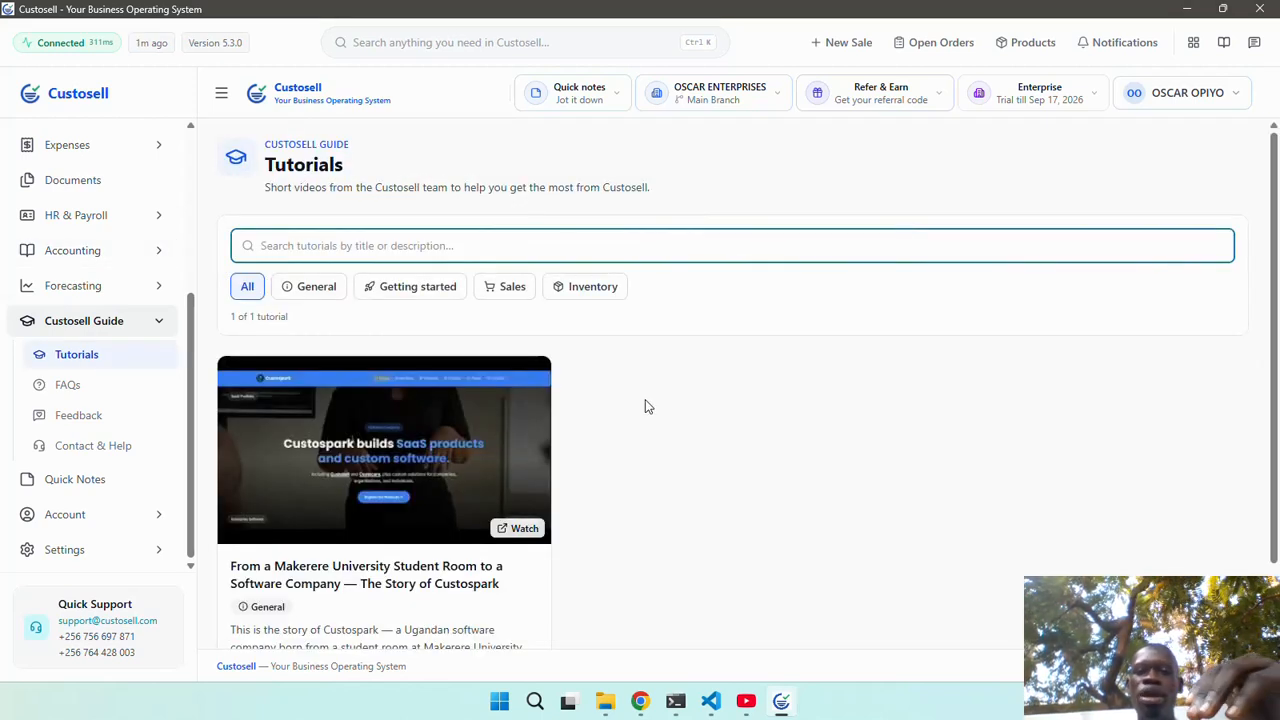
{"action": "scroll", "coordinate": [645, 403], "scroll_direction": "down", "scroll_amount": 2}
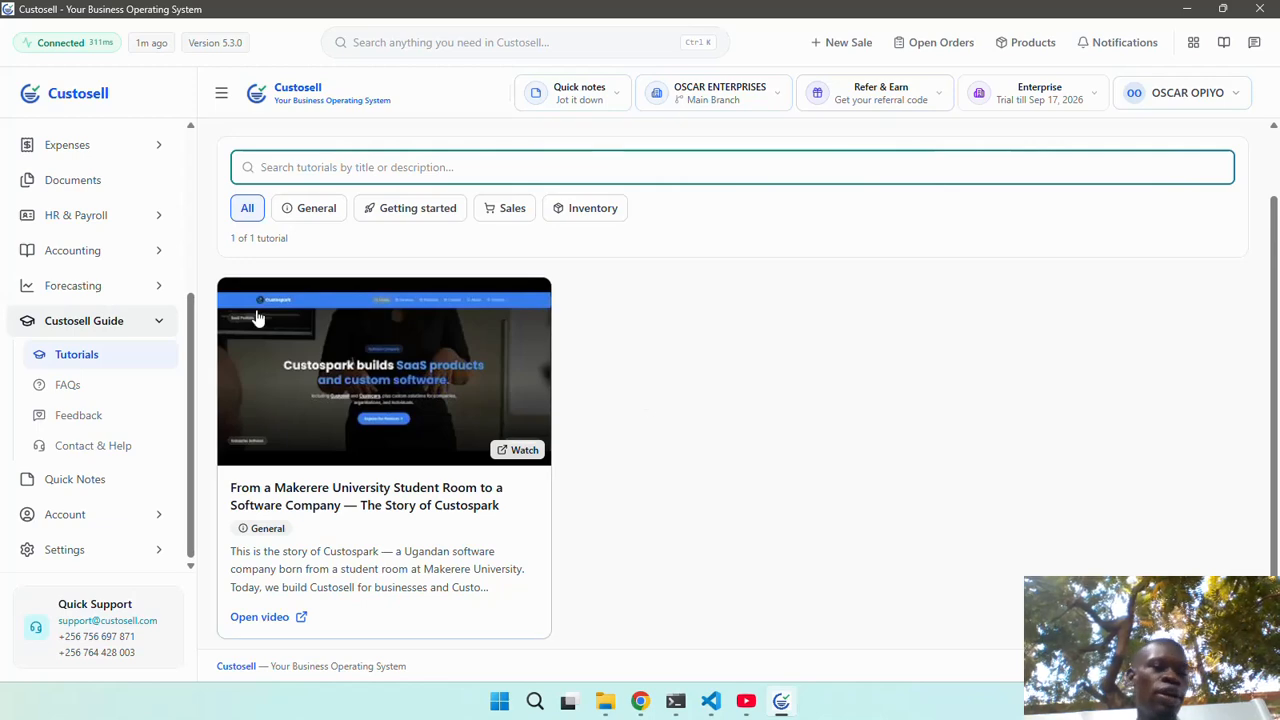
{"action": "left_click", "coordinate": [94, 484]}
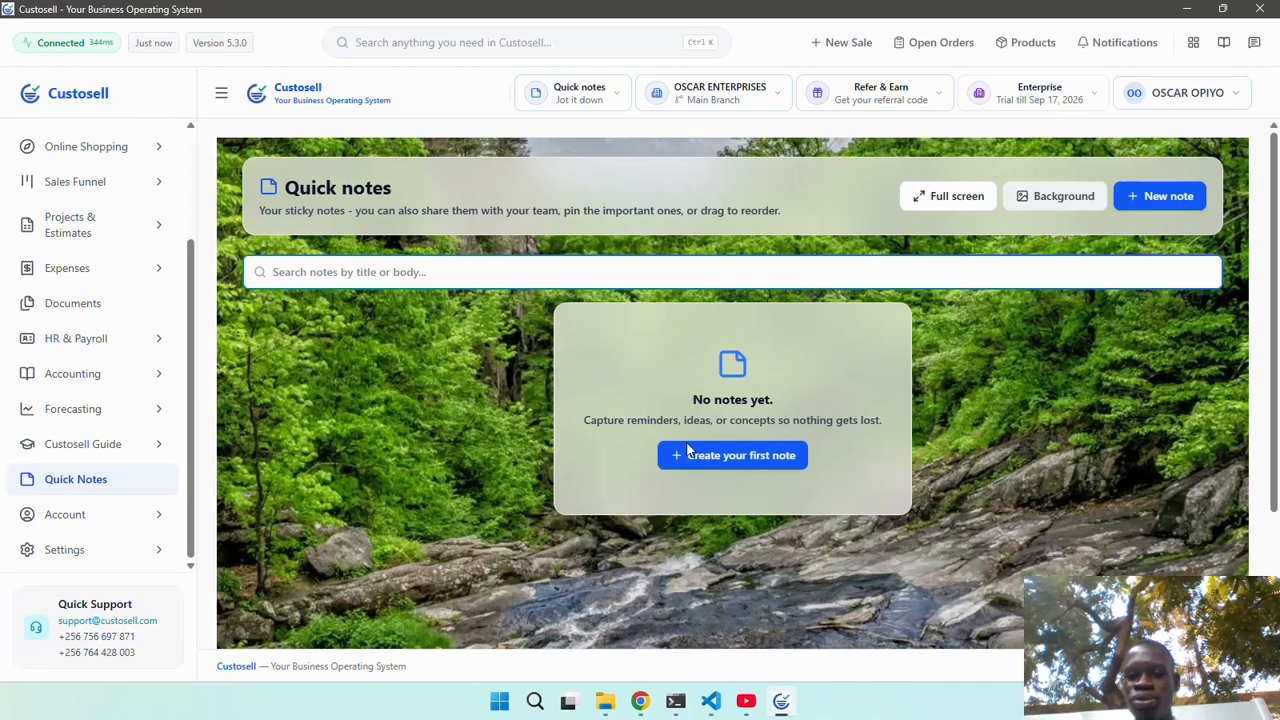
Add a green 'Customer Delivery' note about delivering the products to the customer at 9am tomorrow.
{"action": "left_click", "coordinate": [722, 462]}
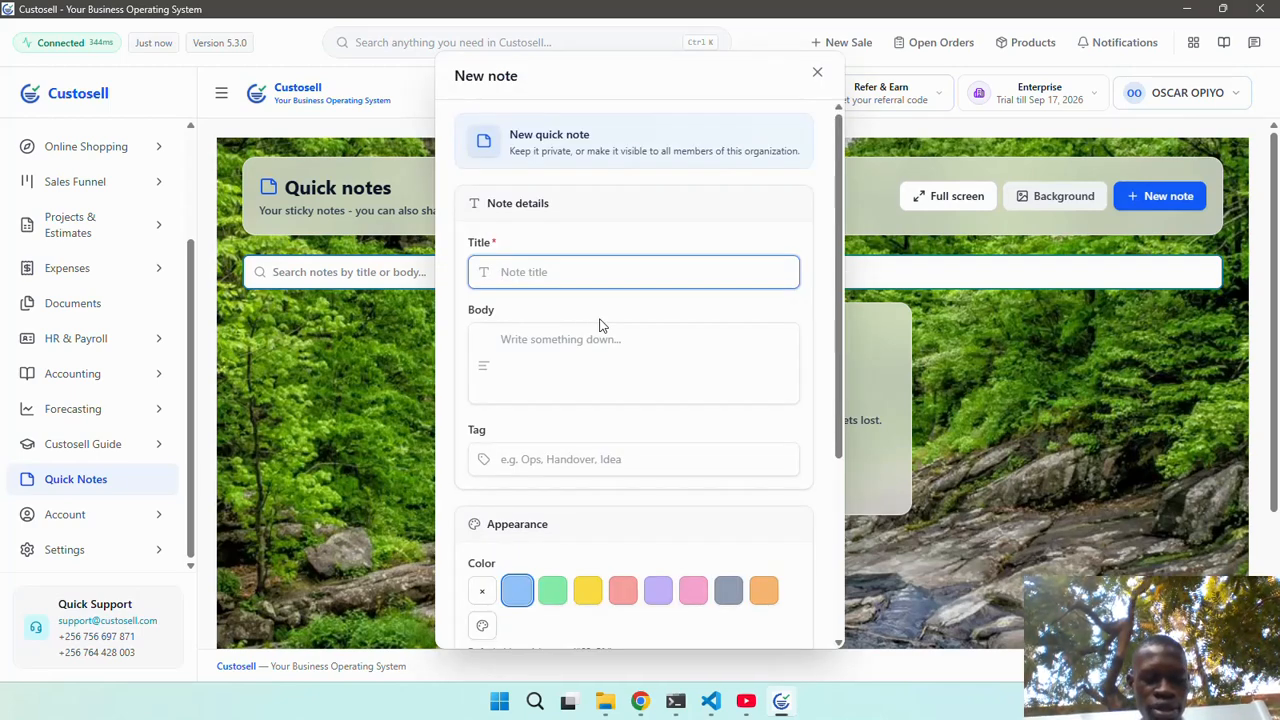
{"action": "type", "text": "Custo"}
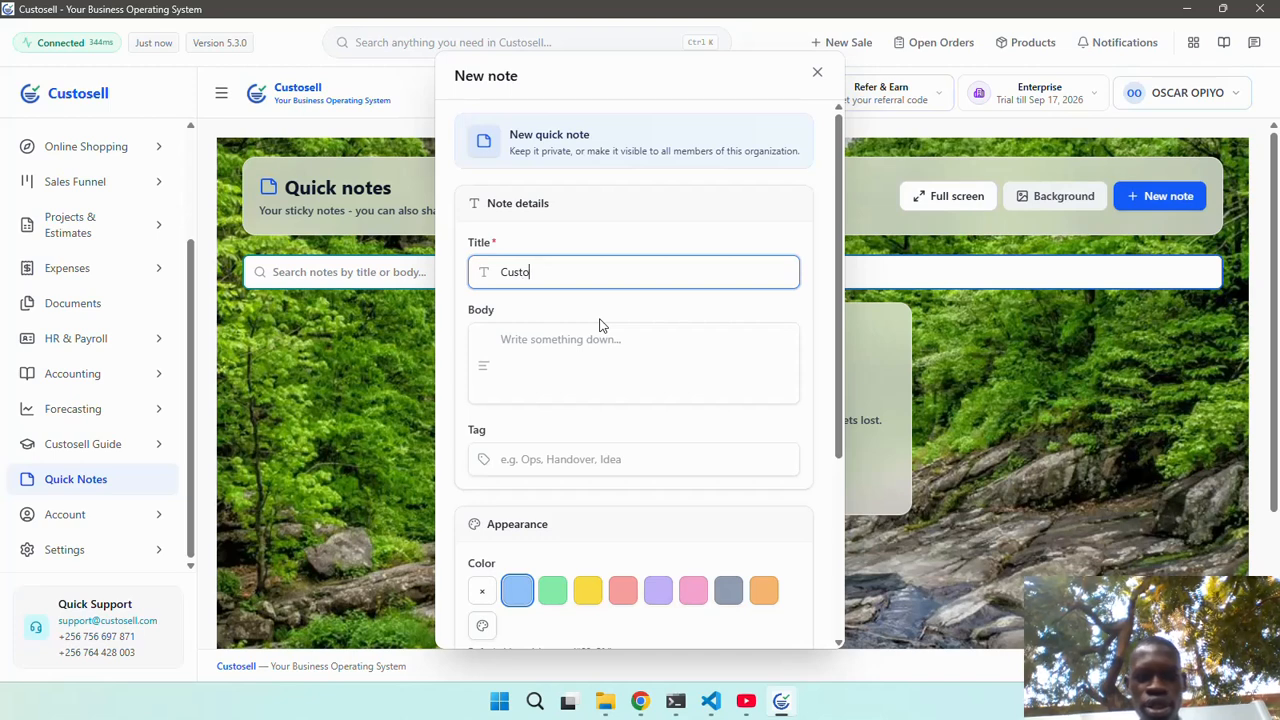
{"action": "type", "text": "mer Delive"}
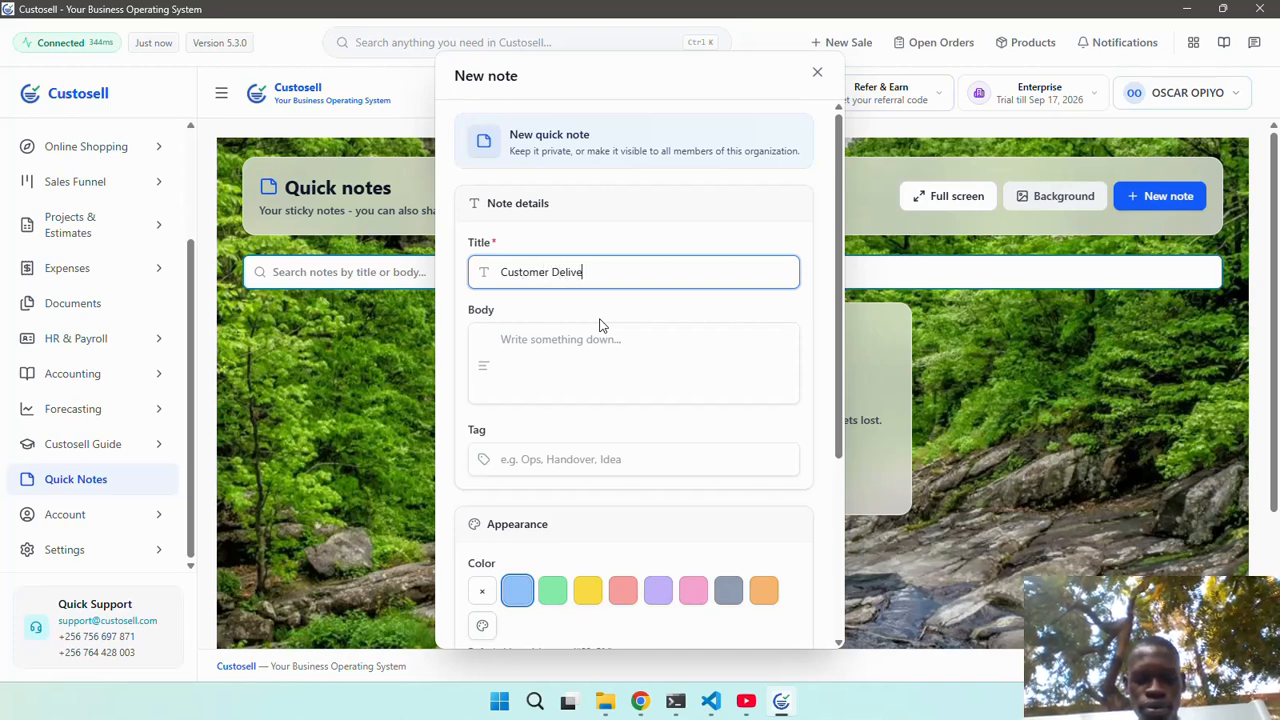
{"action": "type", "text": "ry"}
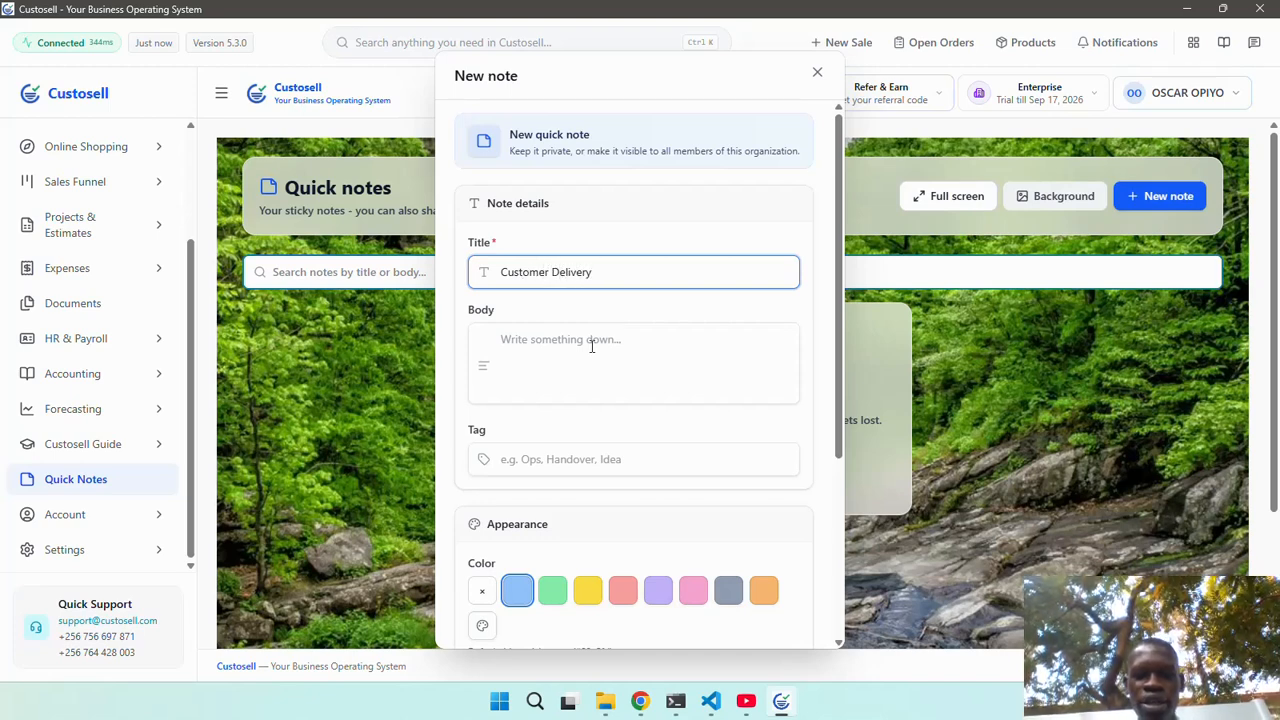
{"action": "left_click", "coordinate": [591, 345]}
{"action": "type", "text": "Del"}
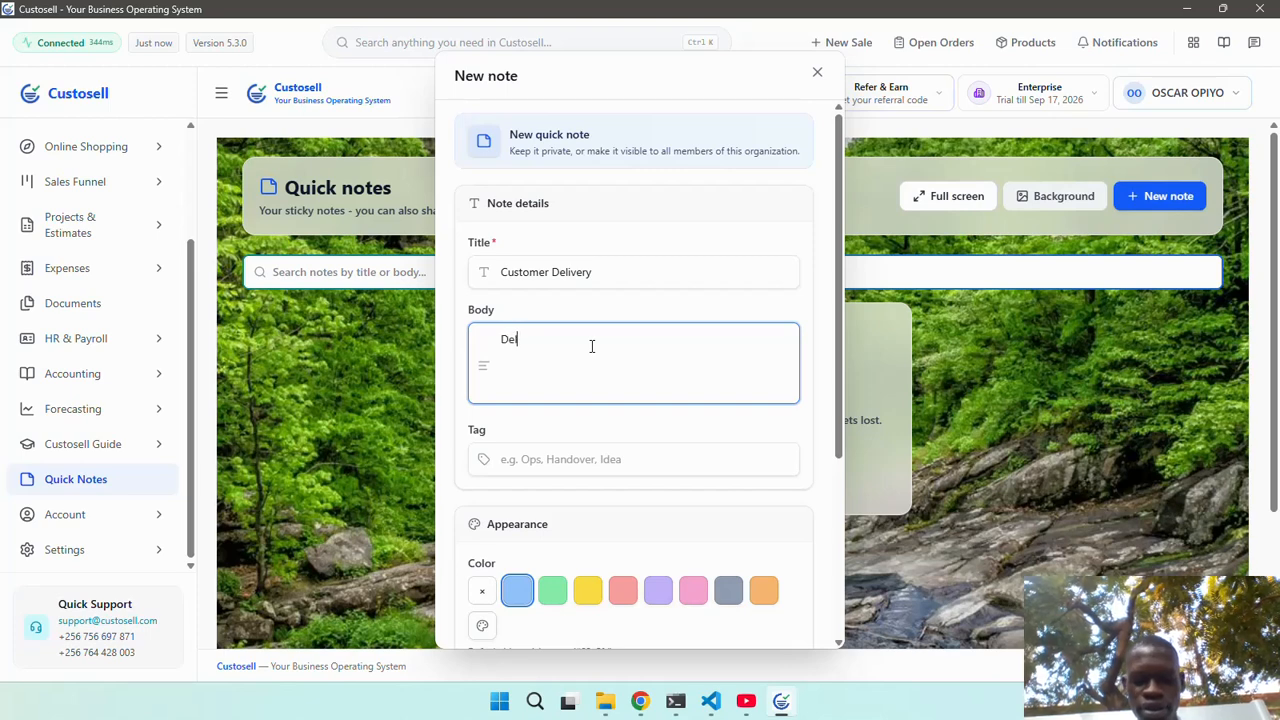
{"action": "type", "text": "iver"}
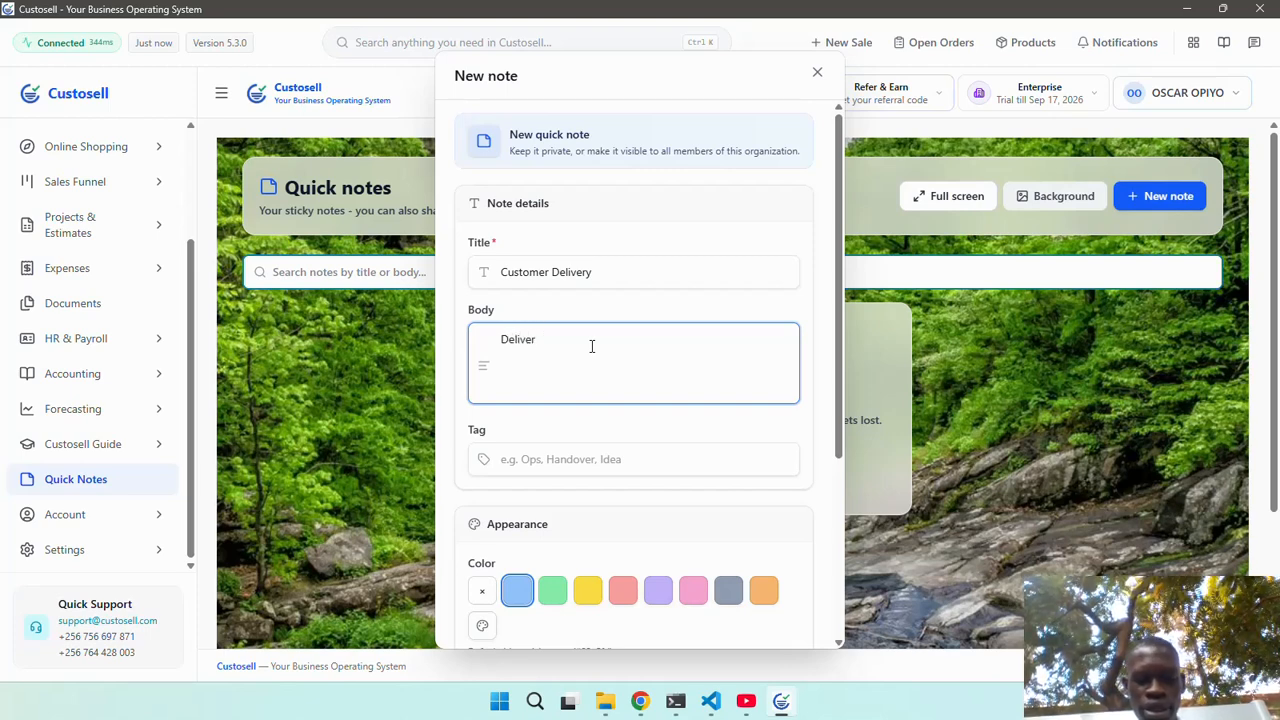
{"action": "type", "text": " the produ"}
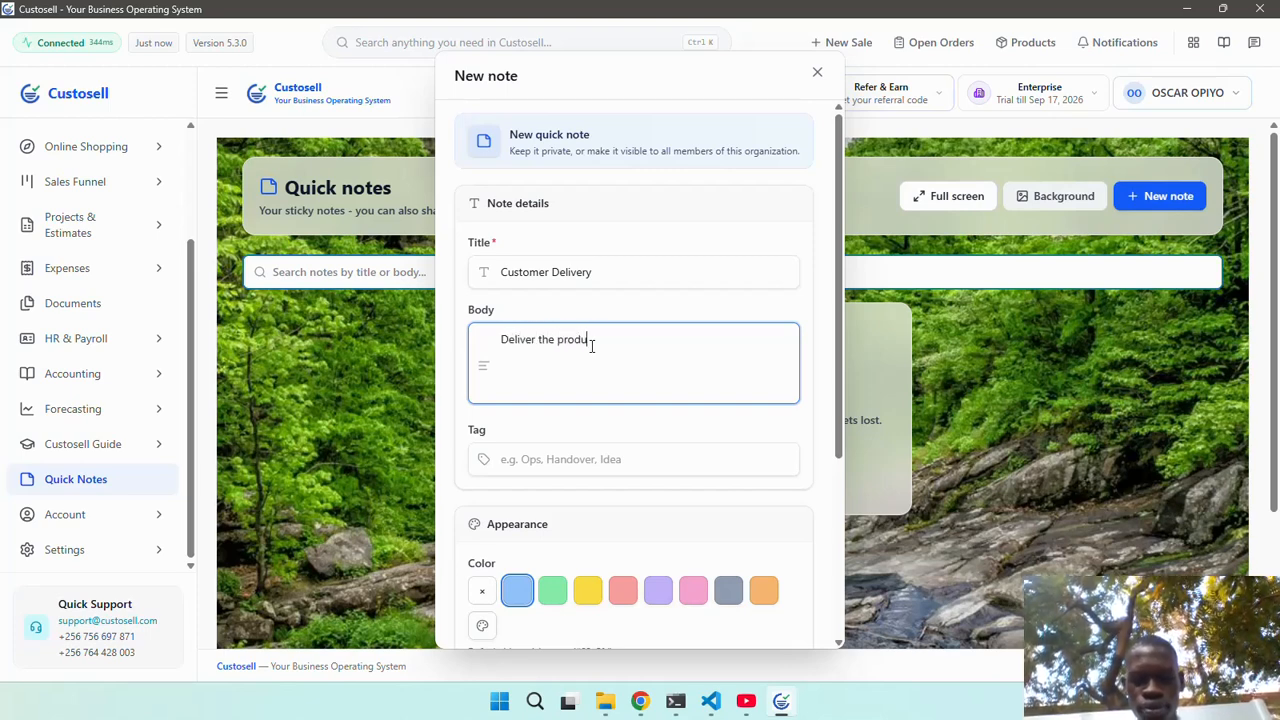
{"action": "type", "text": "cts to"}
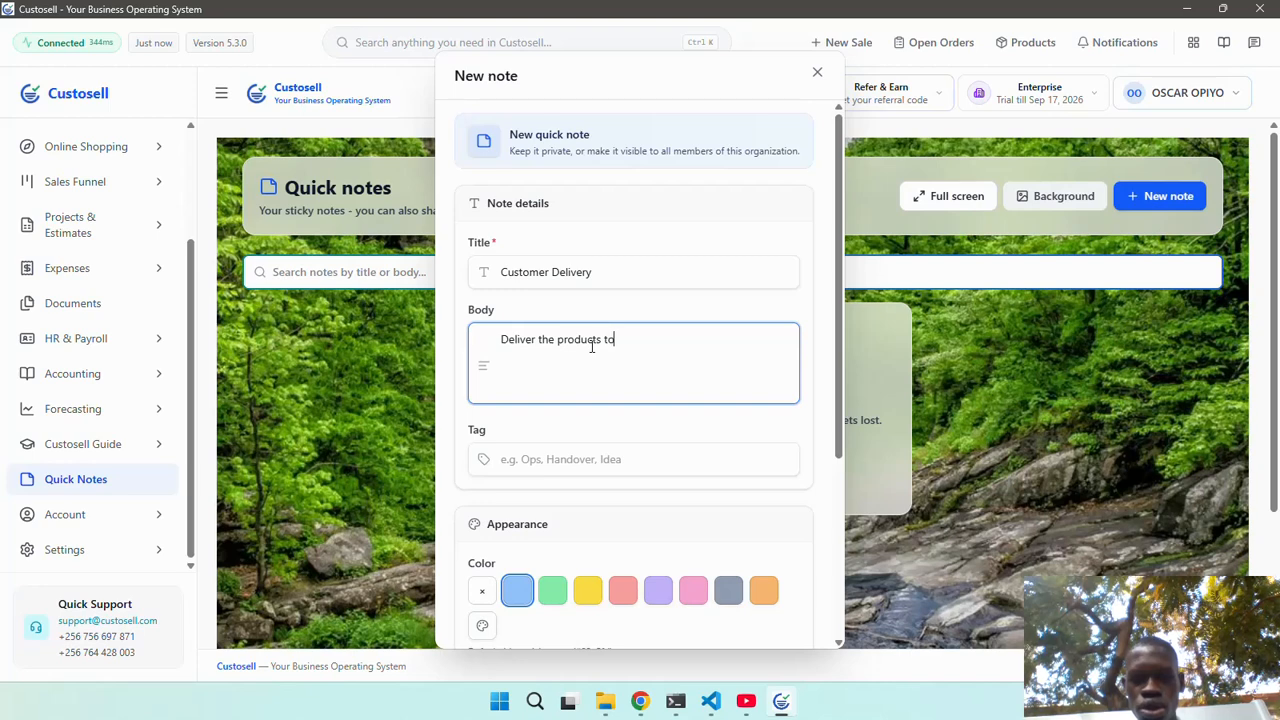
{"action": "type", "text": " Jane at "}
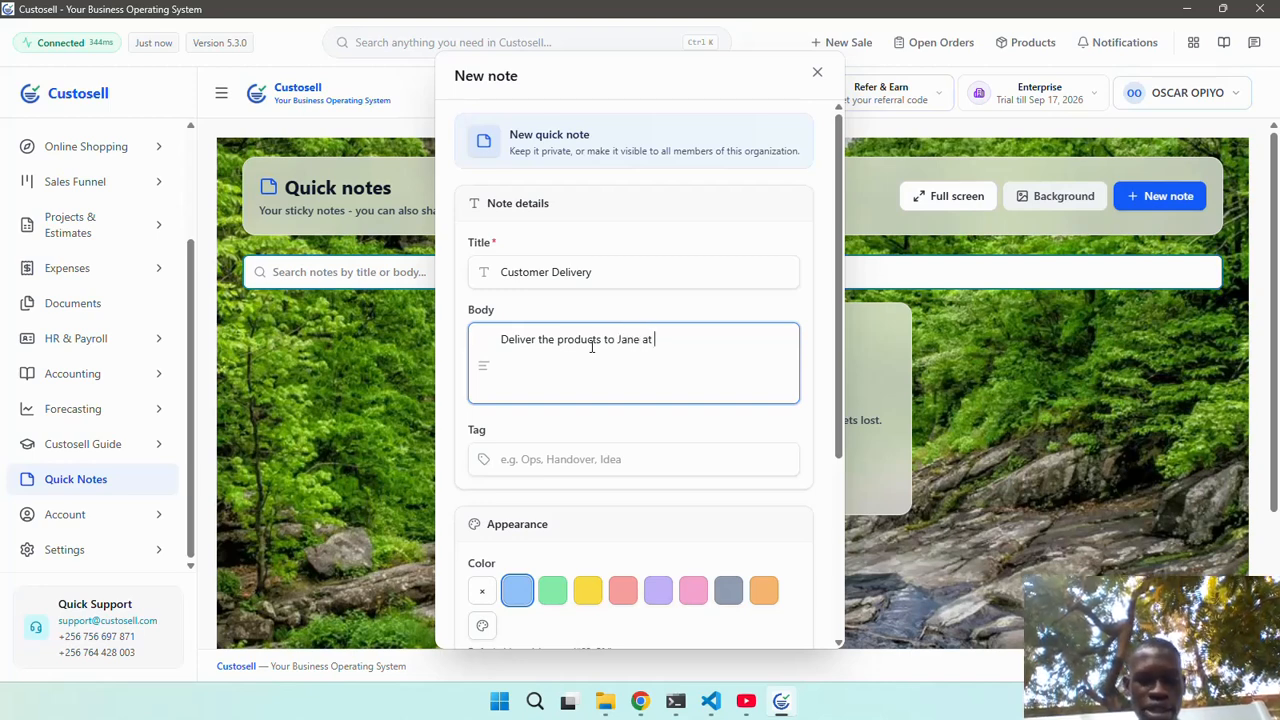
{"action": "type", "text": "9am too"}
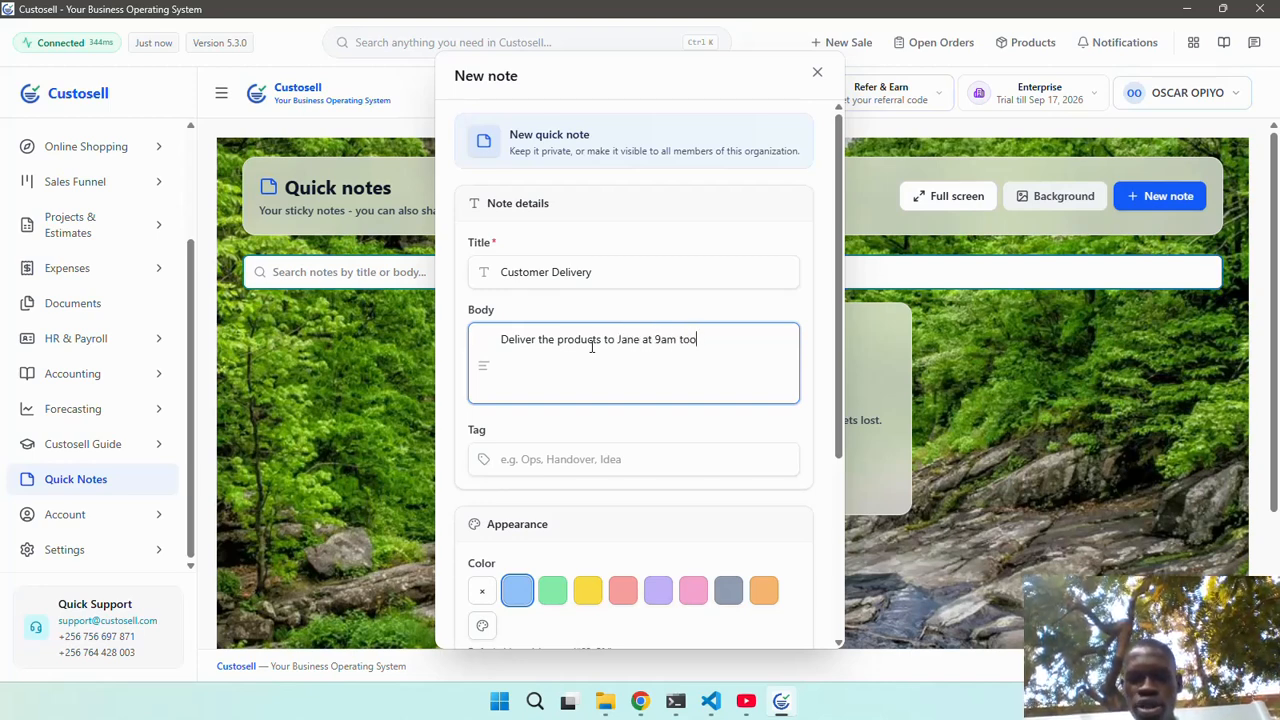
{"action": "key", "text": "BackSpace"}
{"action": "type", "text": "mor"}
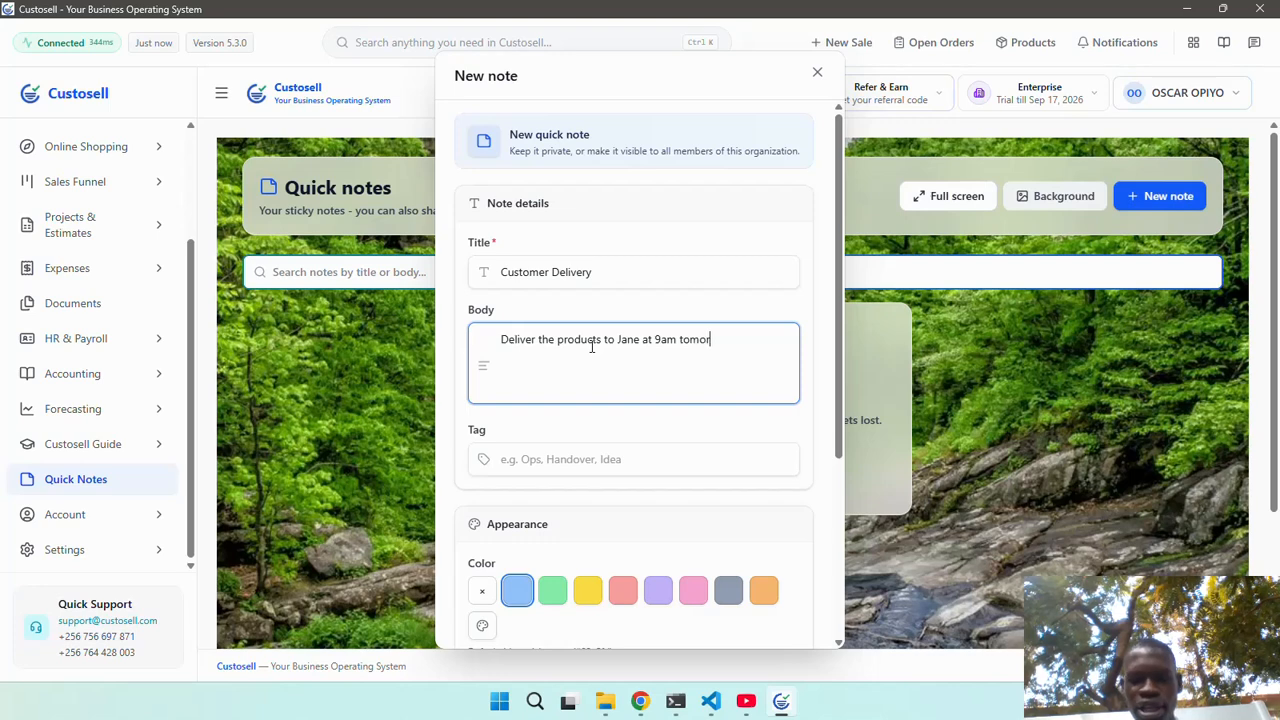
{"action": "type", "text": "rw"}
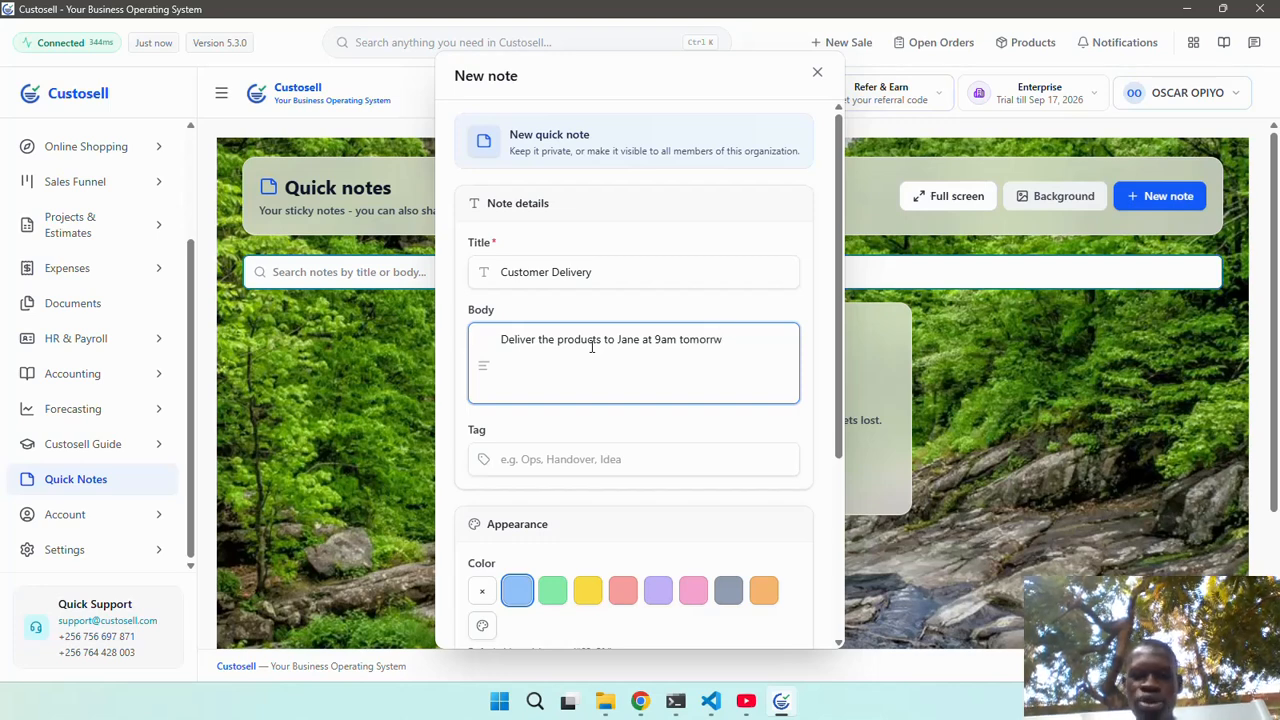
{"action": "scroll", "coordinate": [634, 376], "scroll_direction": "down", "scroll_amount": 3}
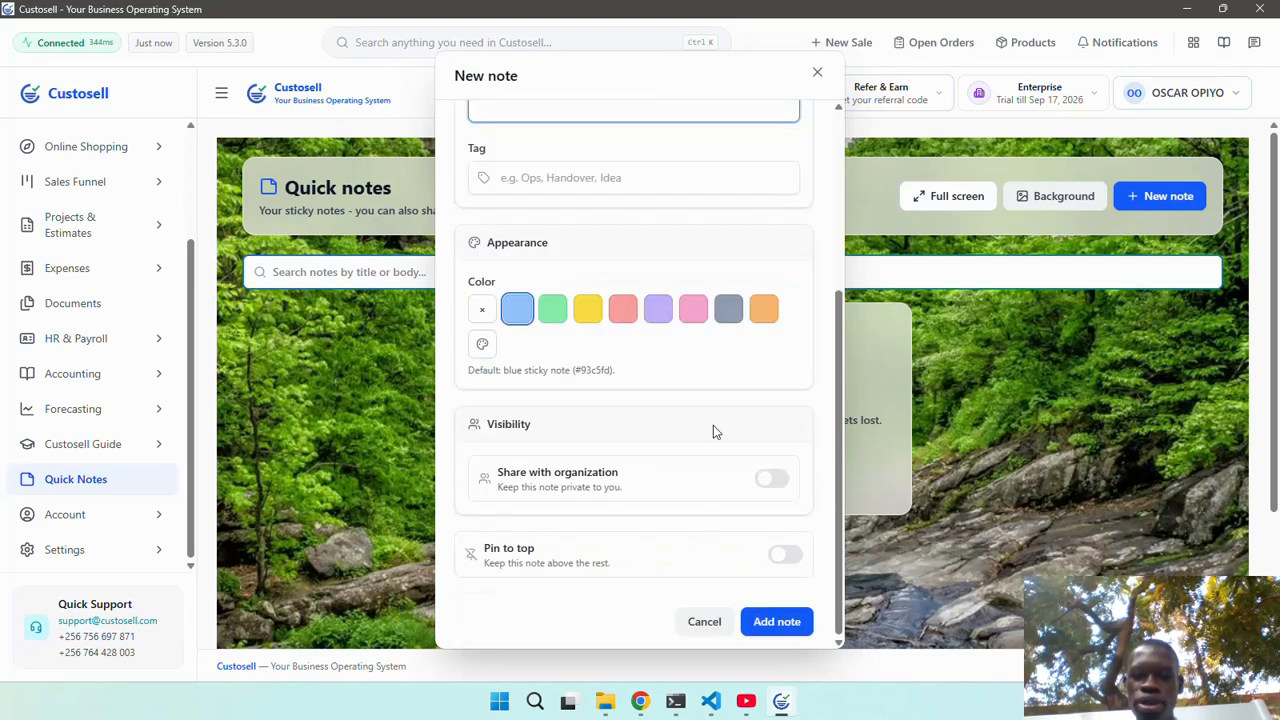
{"action": "left_click", "coordinate": [553, 310]}
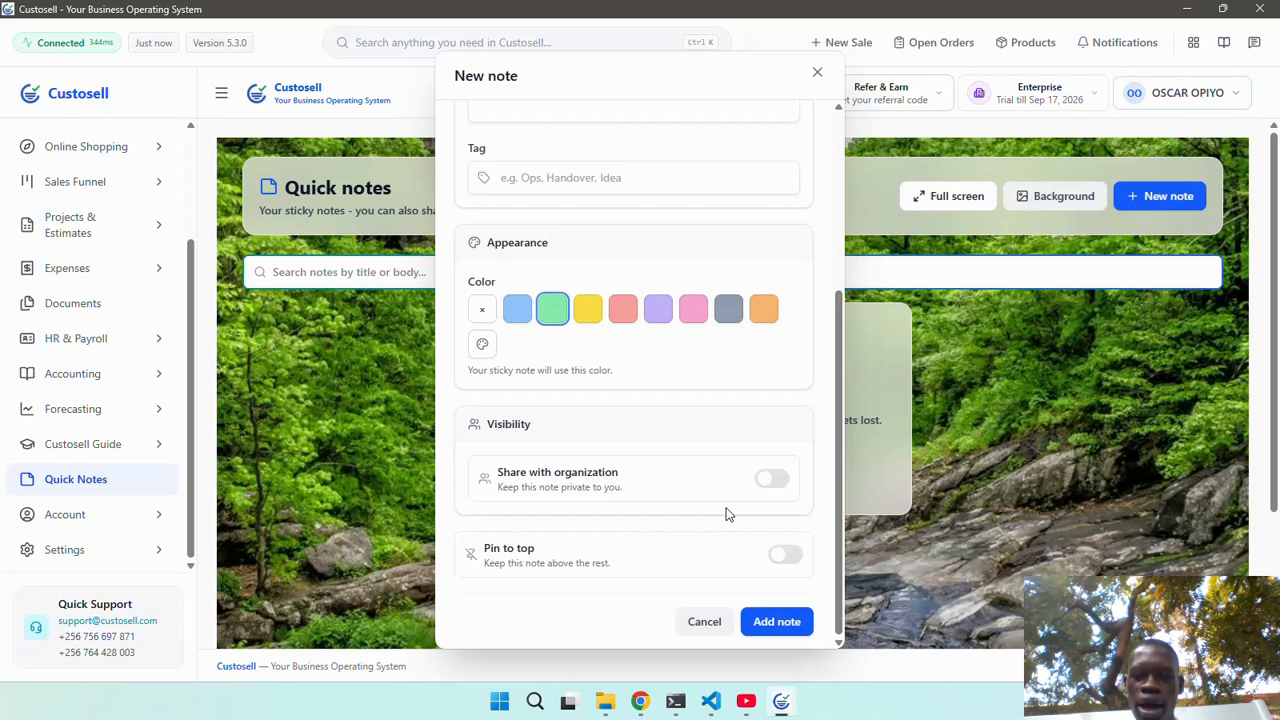
{"action": "left_click", "coordinate": [777, 624]}
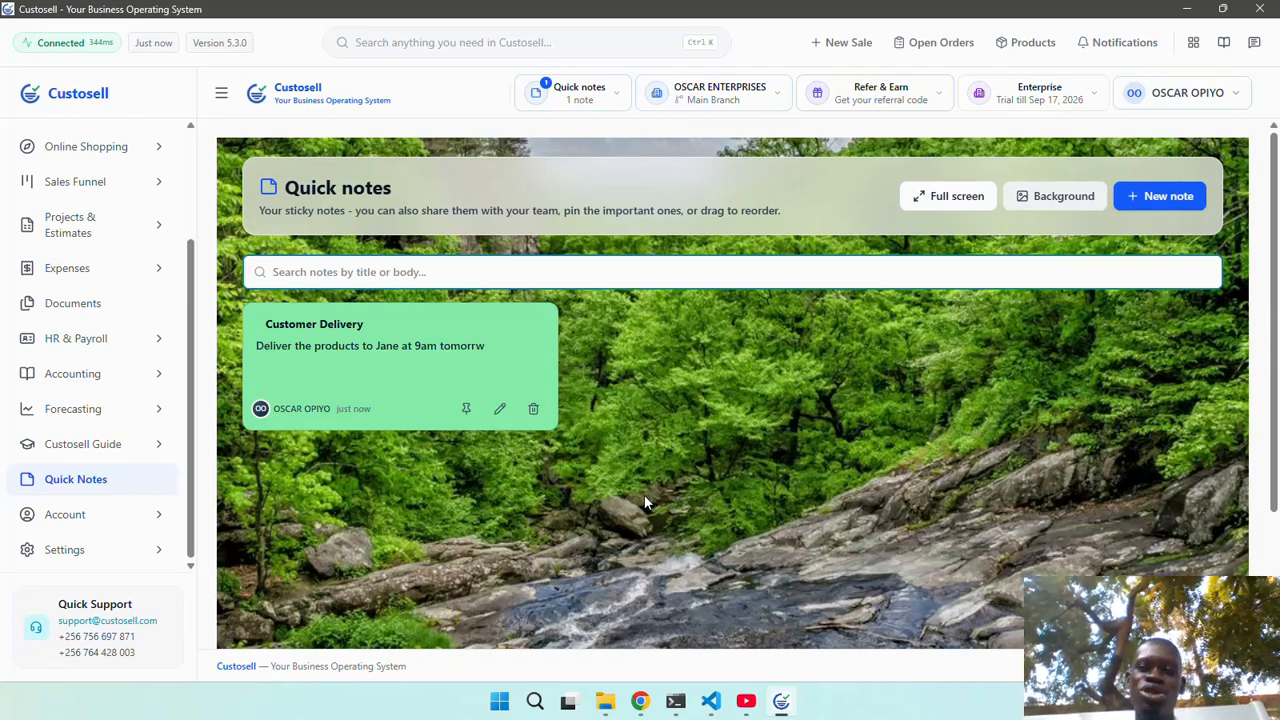
Show the Enterprise plan details: trial until Sep 17, 2026, plus the Essential and Professional prices.
{"action": "left_click", "coordinate": [1032, 94]}
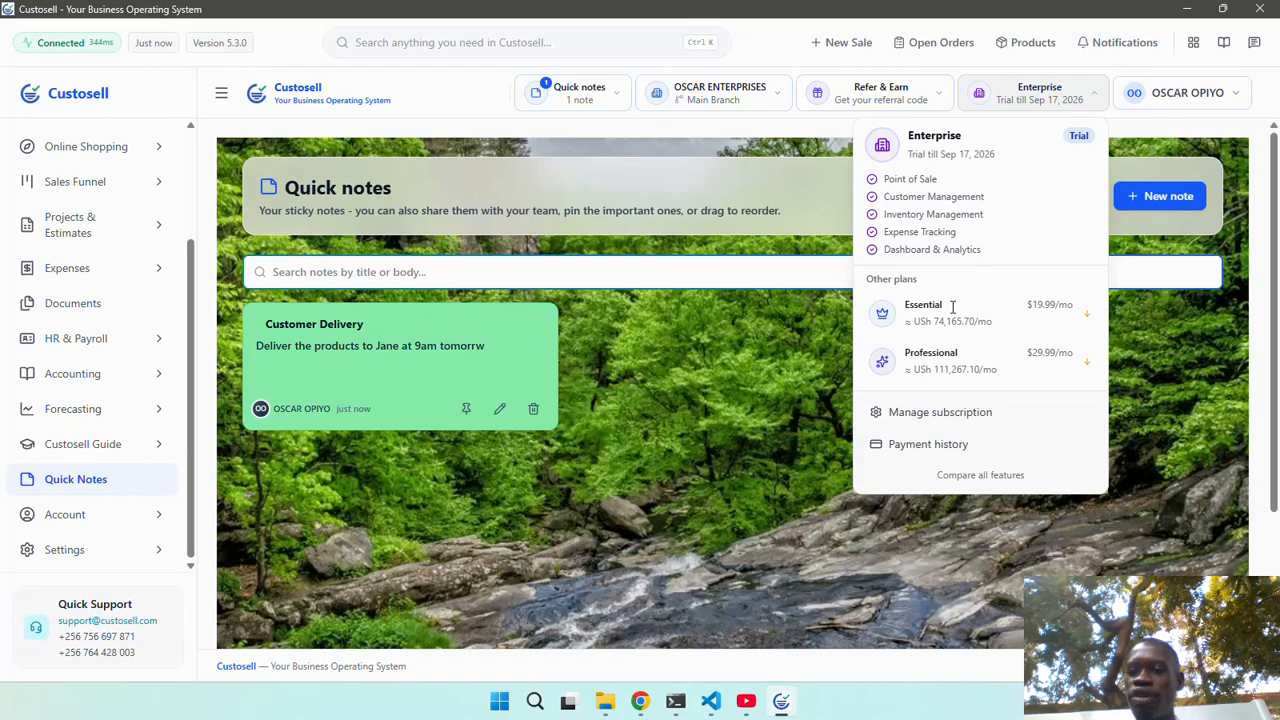
Review the subscription plan cards under Manage subscription and the empty billing history.
{"action": "left_click", "coordinate": [950, 352]}
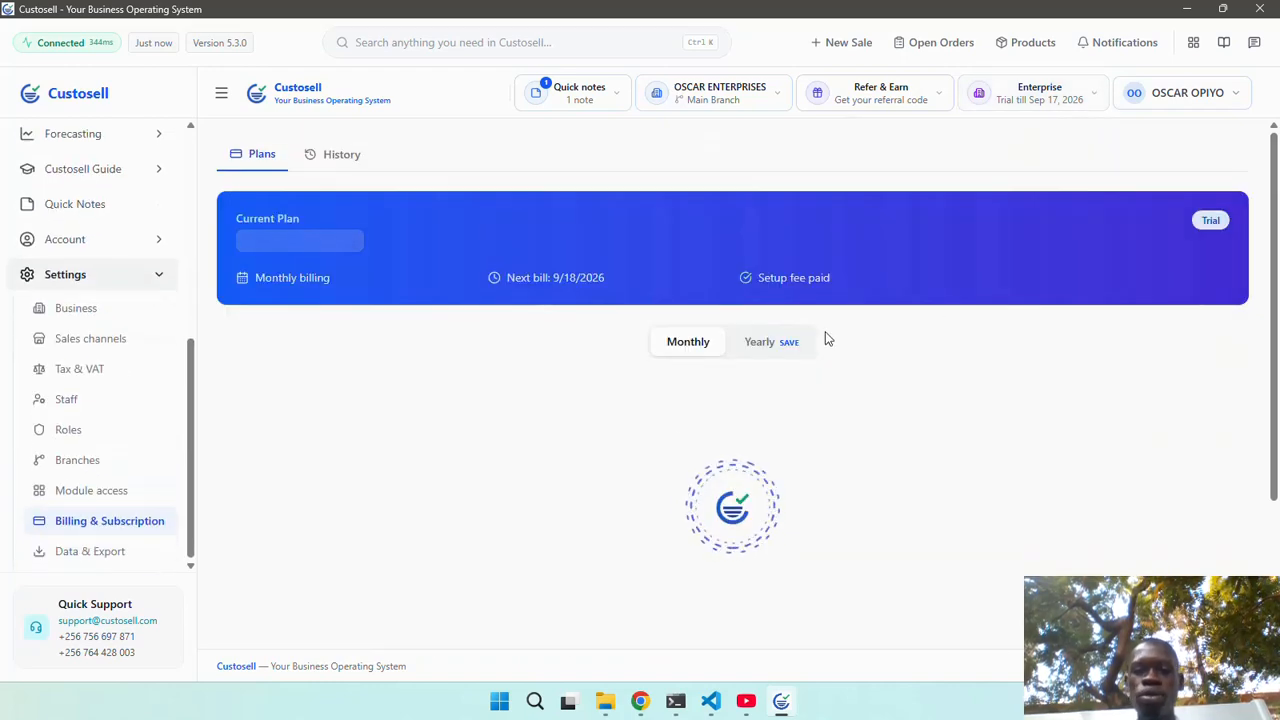
{"action": "scroll", "coordinate": [612, 440], "scroll_direction": "down", "scroll_amount": 5}
{"action": "scroll", "coordinate": [612, 440], "scroll_direction": "down", "scroll_amount": 1}
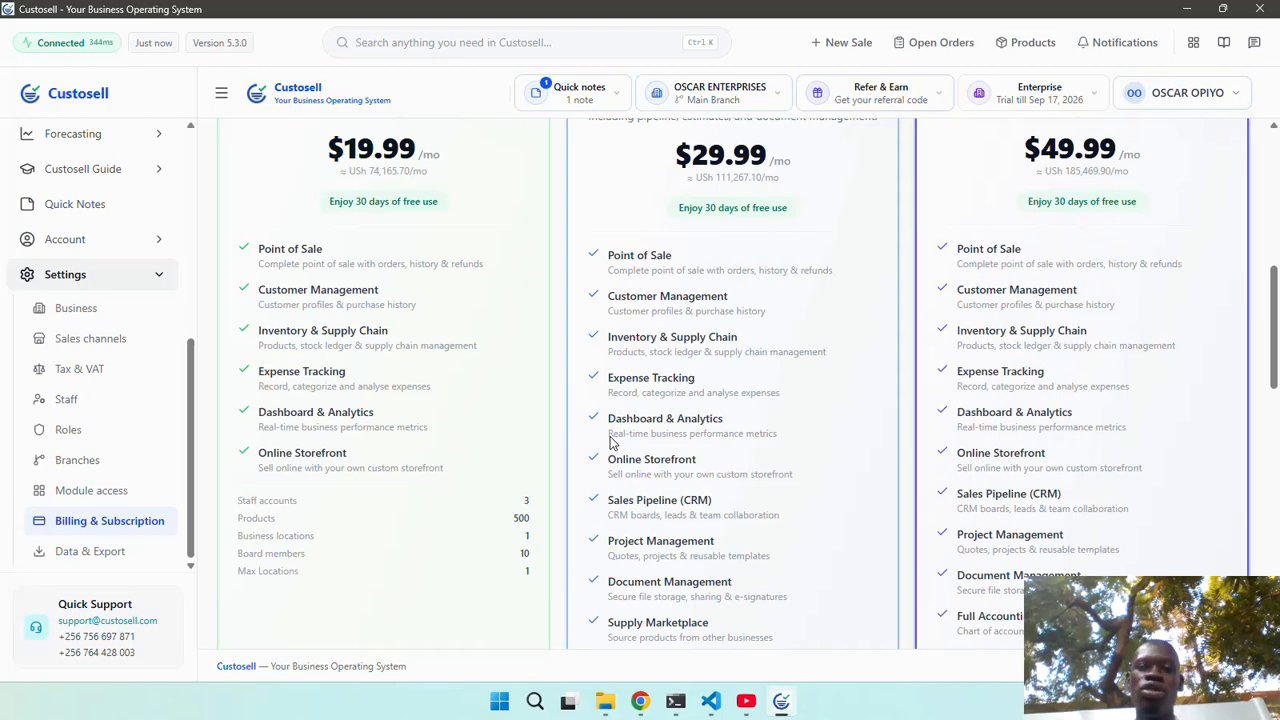
{"action": "scroll", "coordinate": [612, 440], "scroll_direction": "up", "scroll_amount": 2}
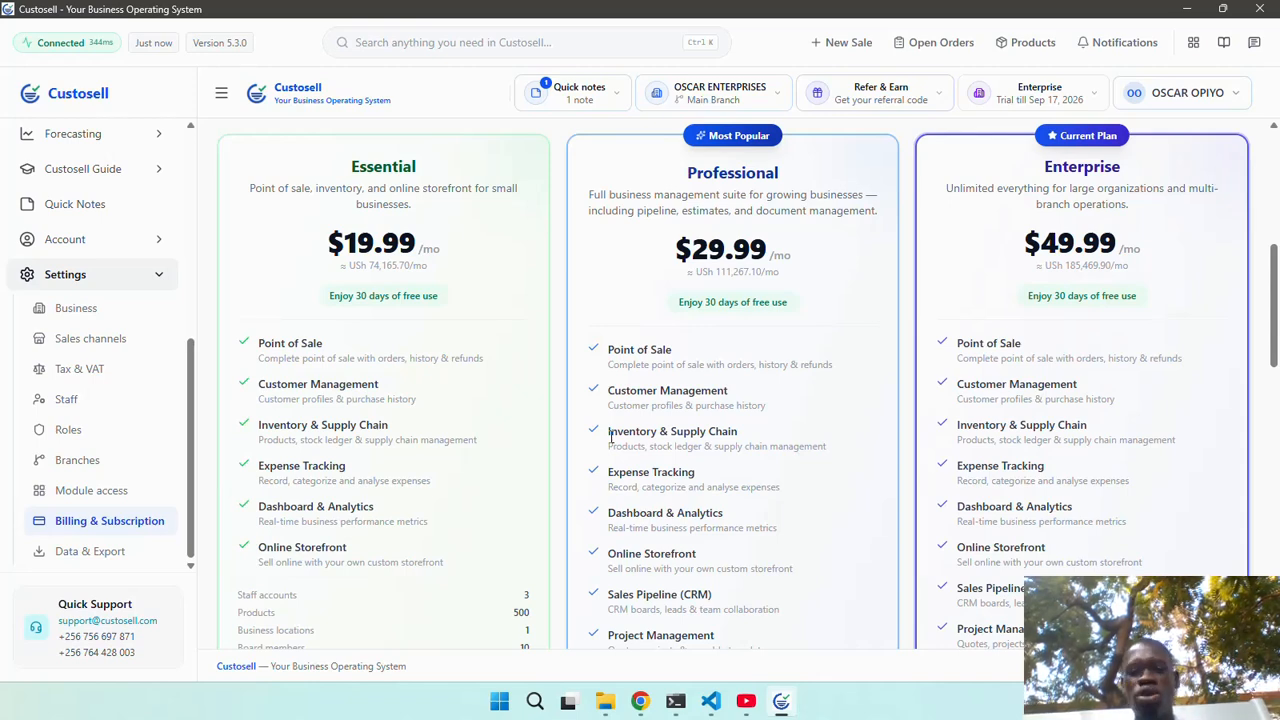
{"action": "scroll", "coordinate": [610, 437], "scroll_direction": "down", "scroll_amount": 1}
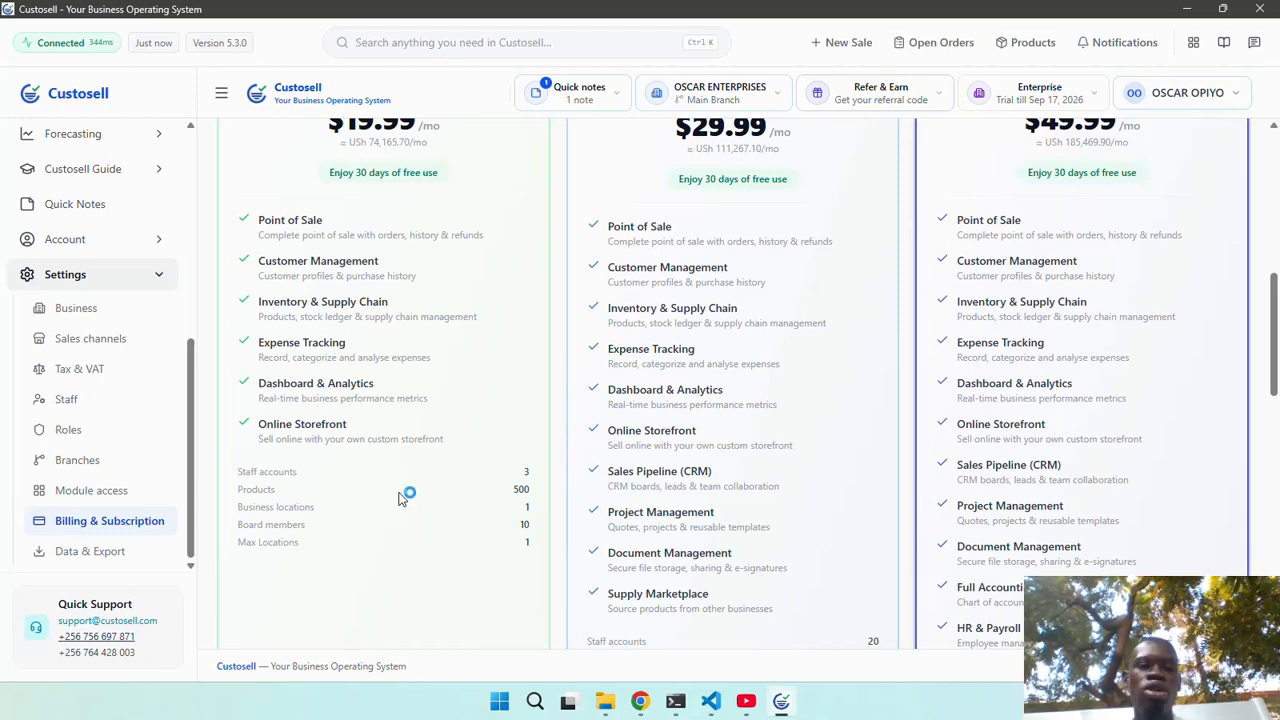
{"action": "scroll", "coordinate": [430, 488], "scroll_direction": "up", "scroll_amount": 6}
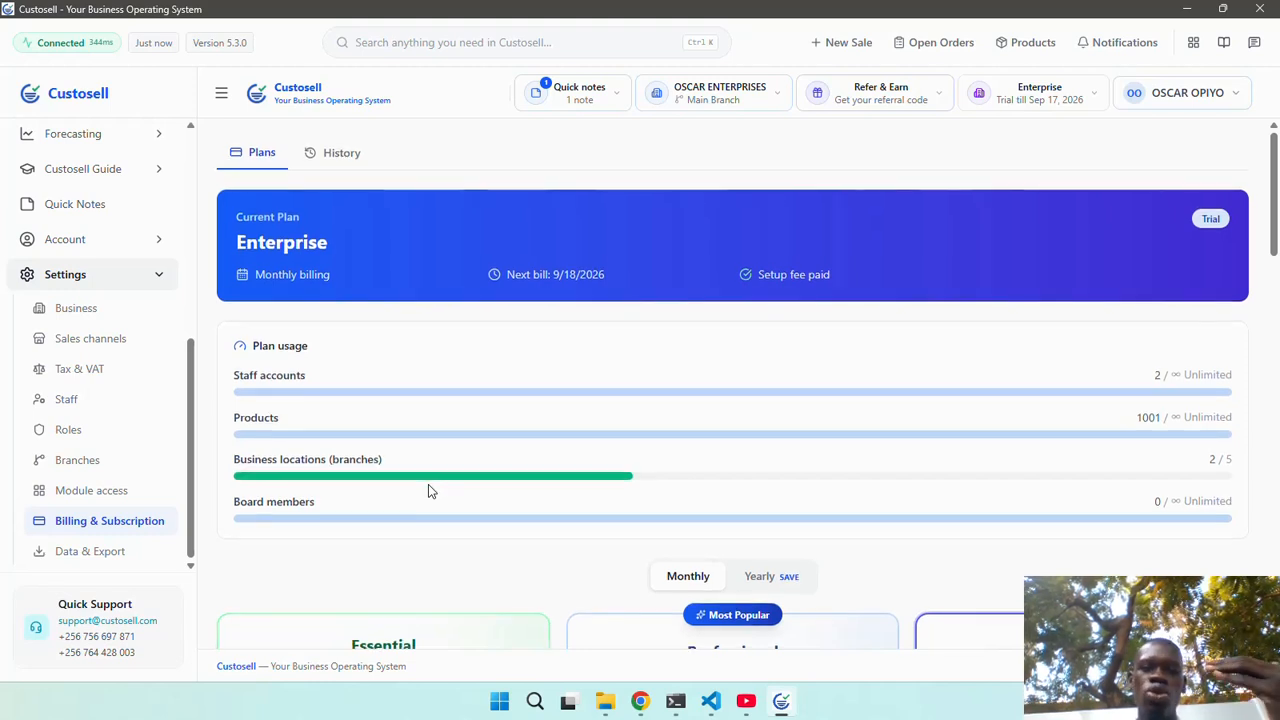
{"action": "scroll", "coordinate": [145, 333], "scroll_direction": "up", "scroll_amount": 3}
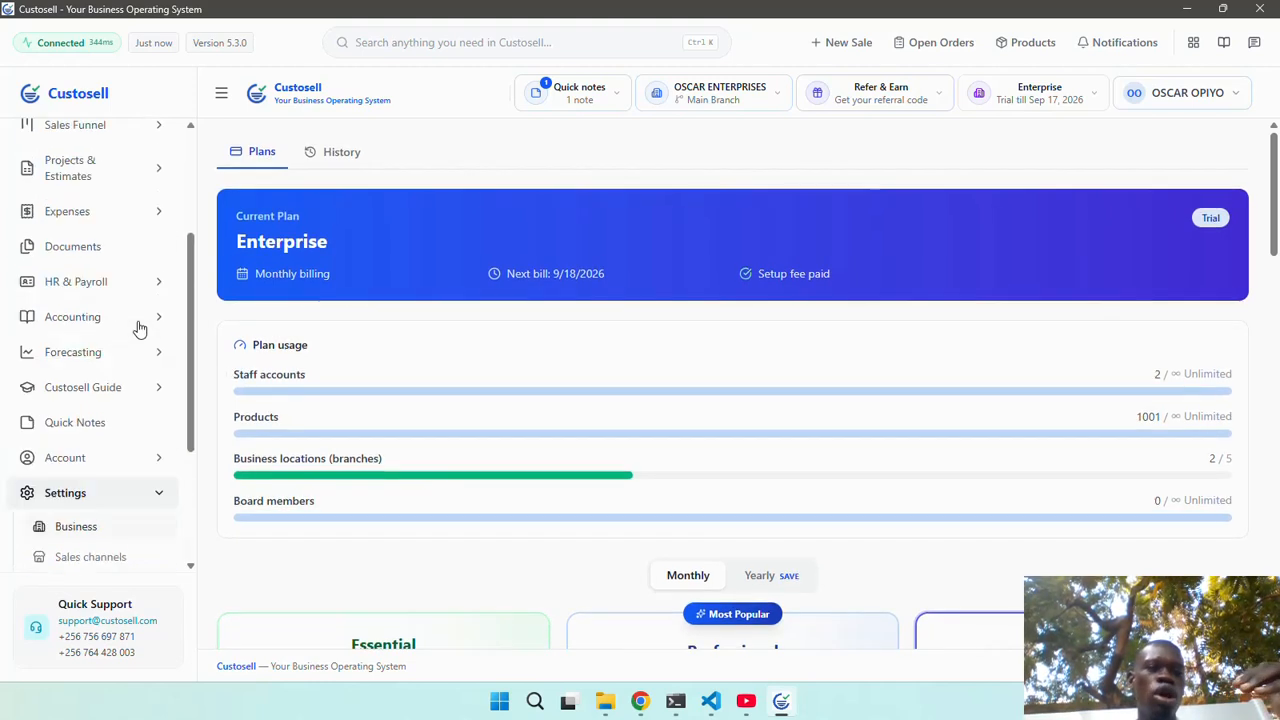
{"action": "scroll", "coordinate": [139, 329], "scroll_direction": "up", "scroll_amount": 3}
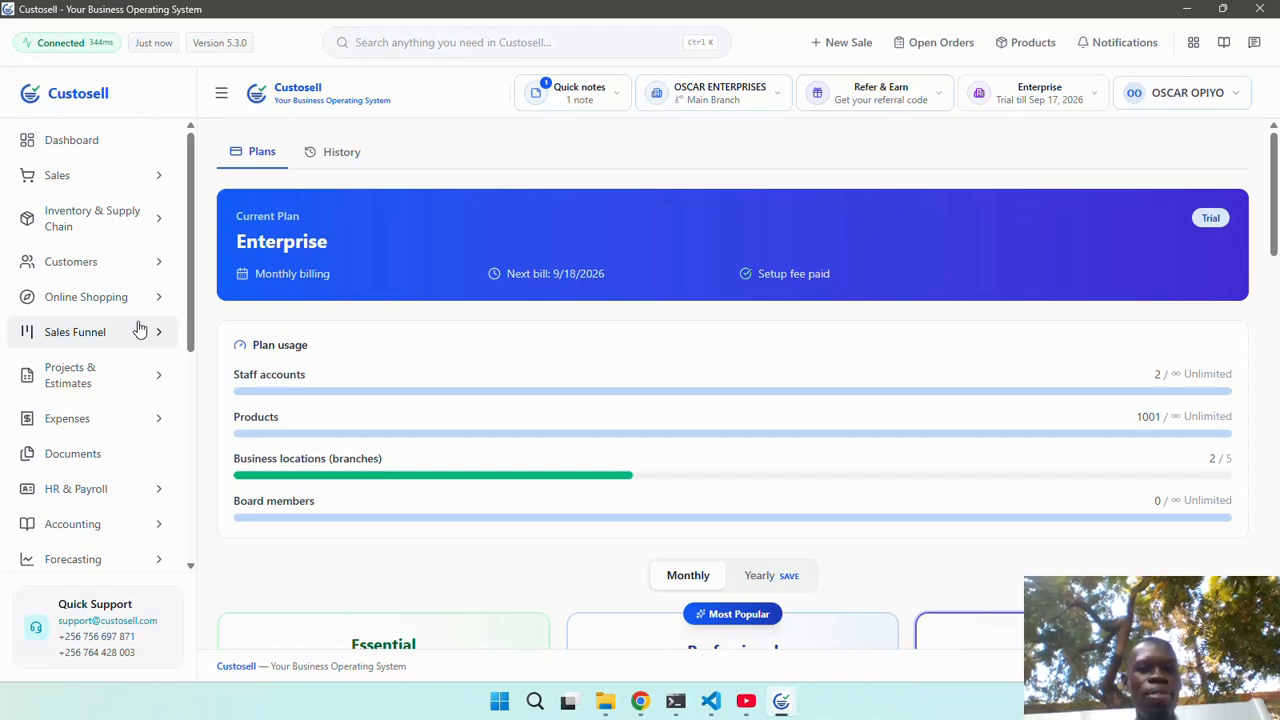
{"action": "left_click", "coordinate": [343, 158]}
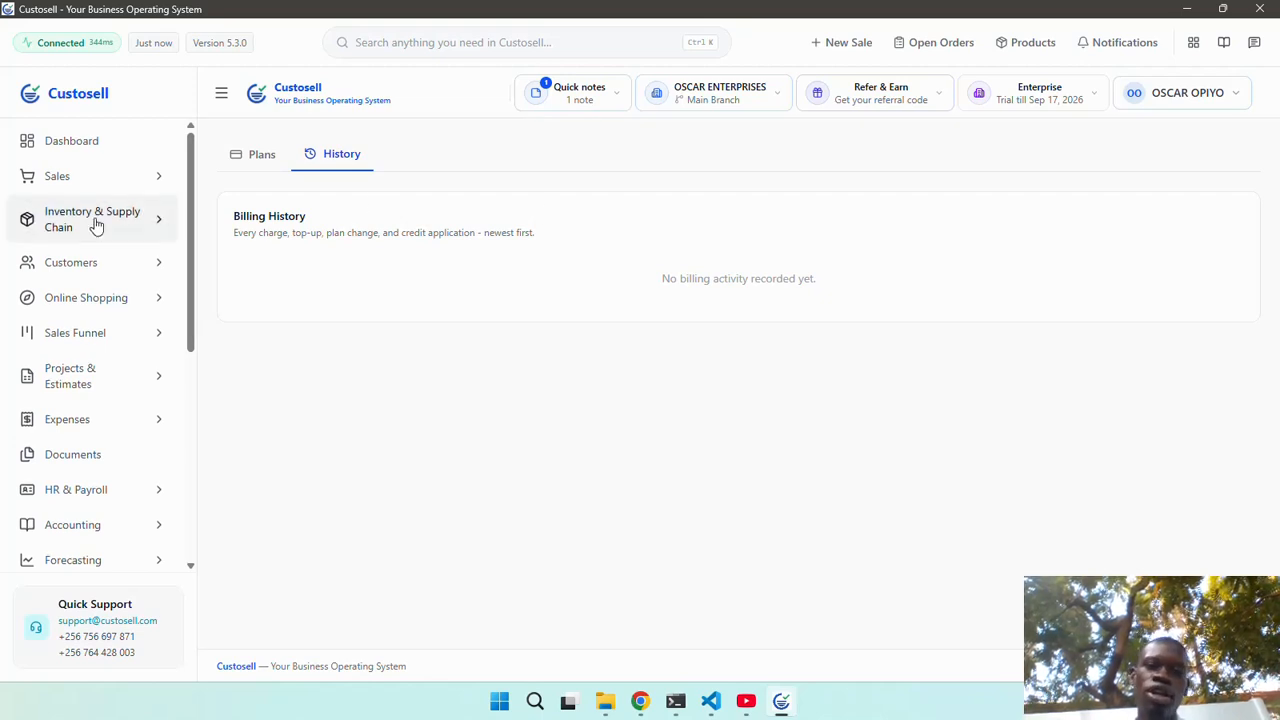
{"action": "scroll", "coordinate": [96, 227], "scroll_direction": "down", "scroll_amount": 1}
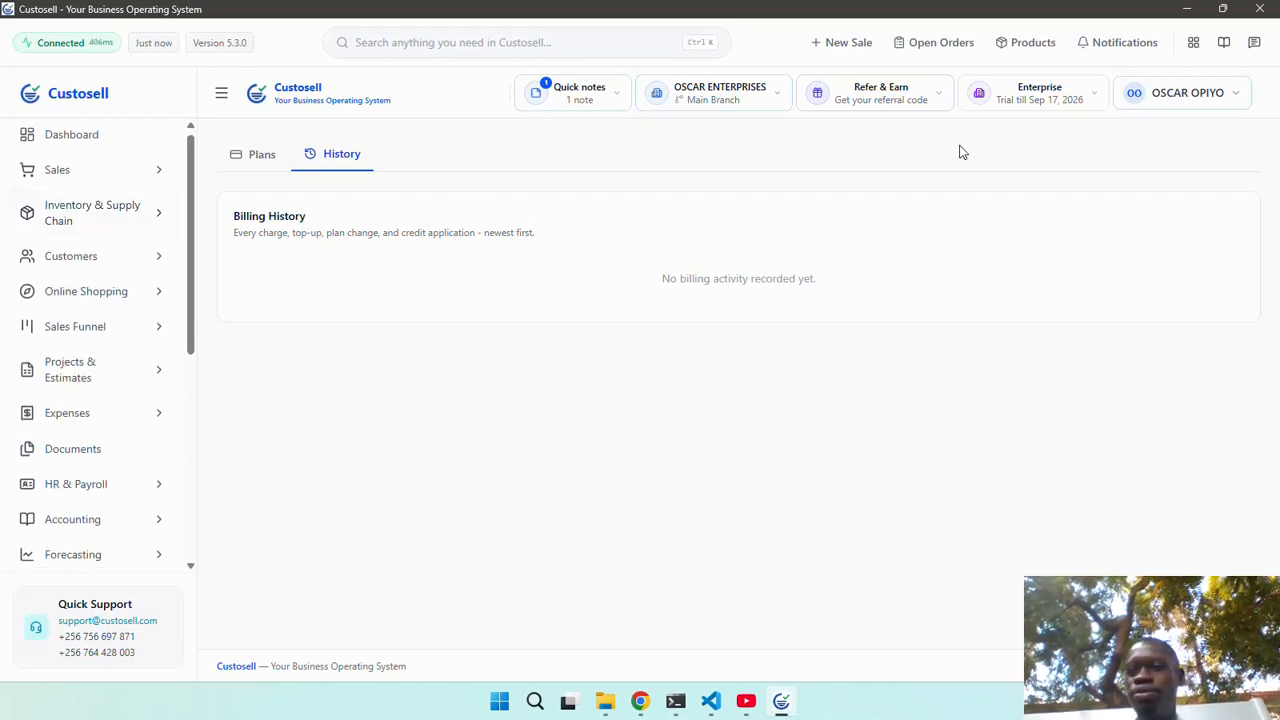
Log out of the account and confirm the logout.
{"action": "left_click", "coordinate": [1173, 94]}
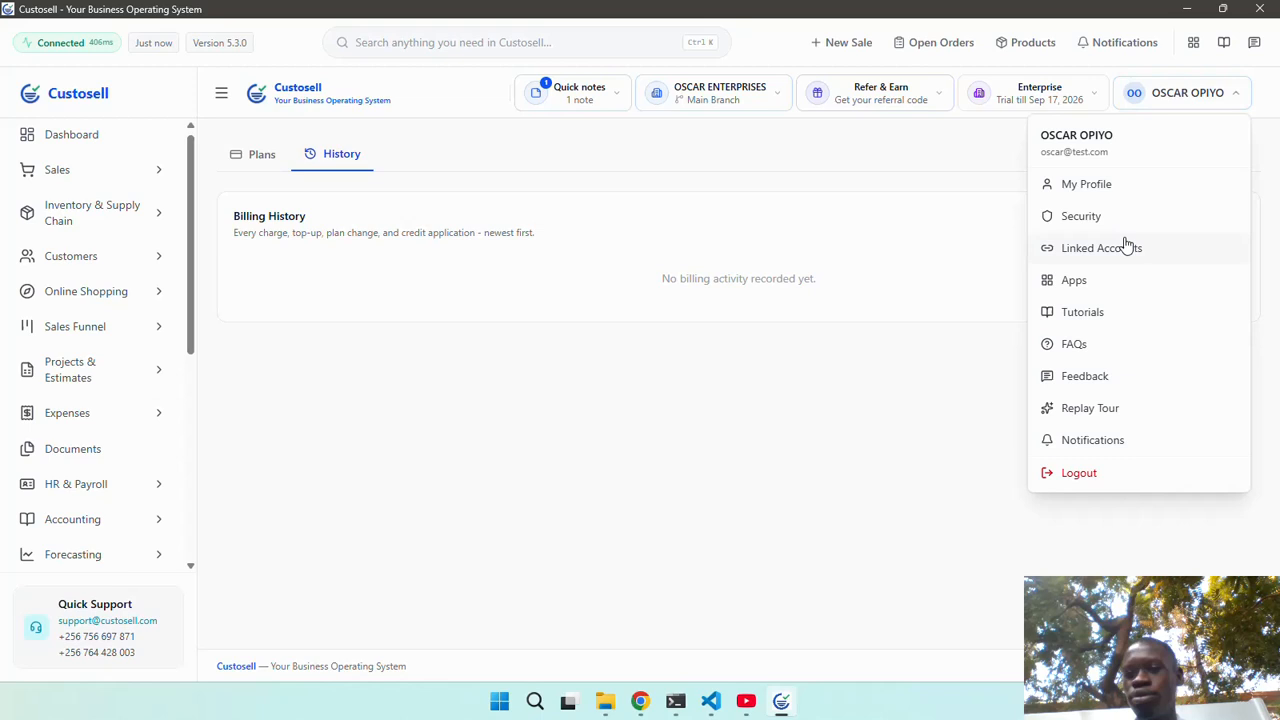
{"action": "left_click", "coordinate": [1079, 473]}
{"action": "left_click", "coordinate": [780, 384]}
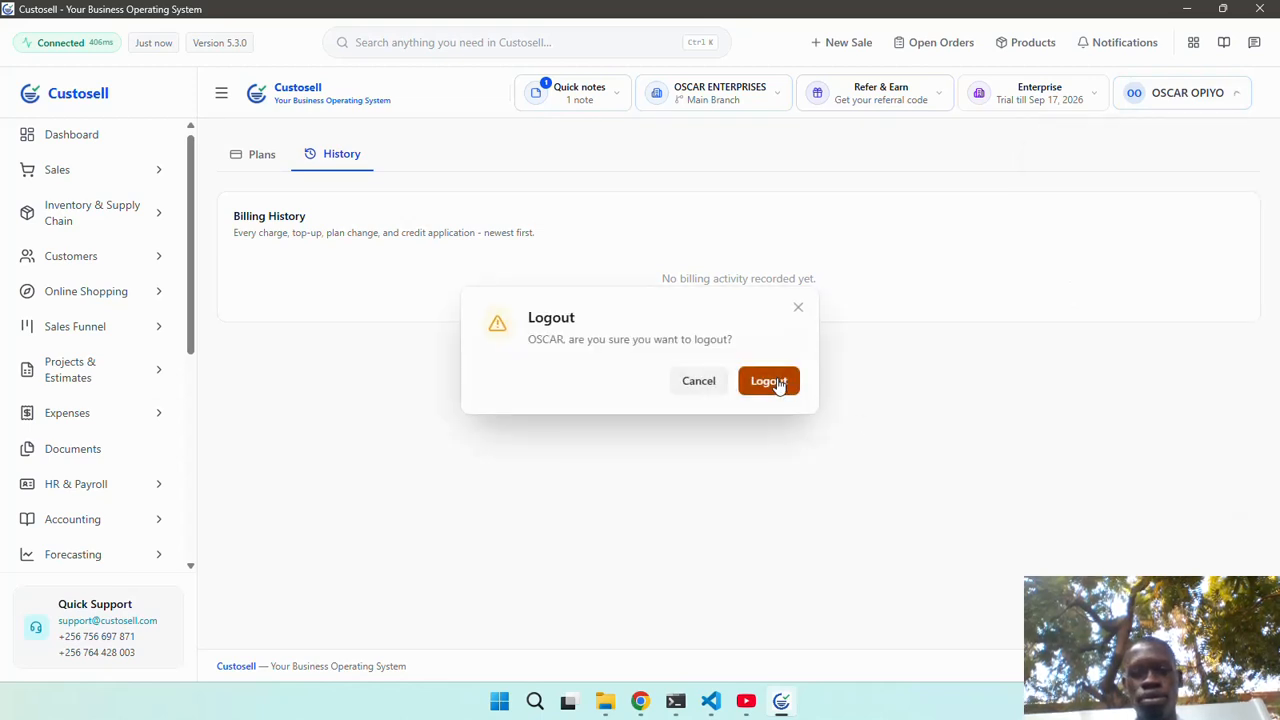